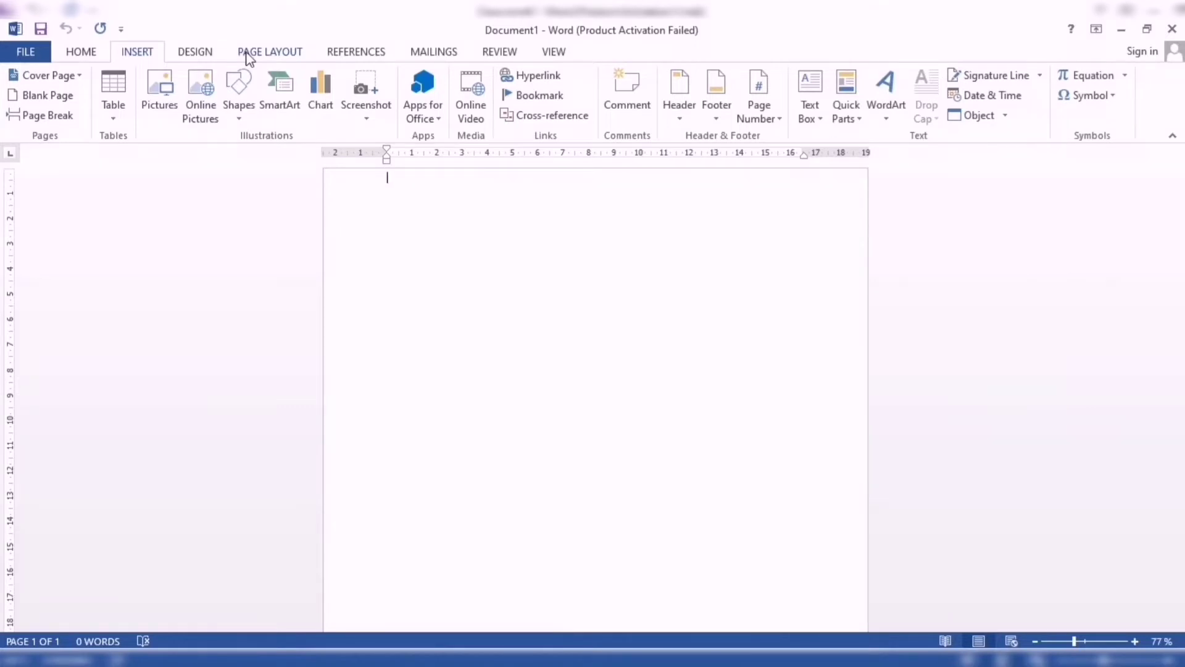
- Set the top, bottom, left and right page margins to 0.5 cm for the whole document
click(247, 54)
click(26, 120)
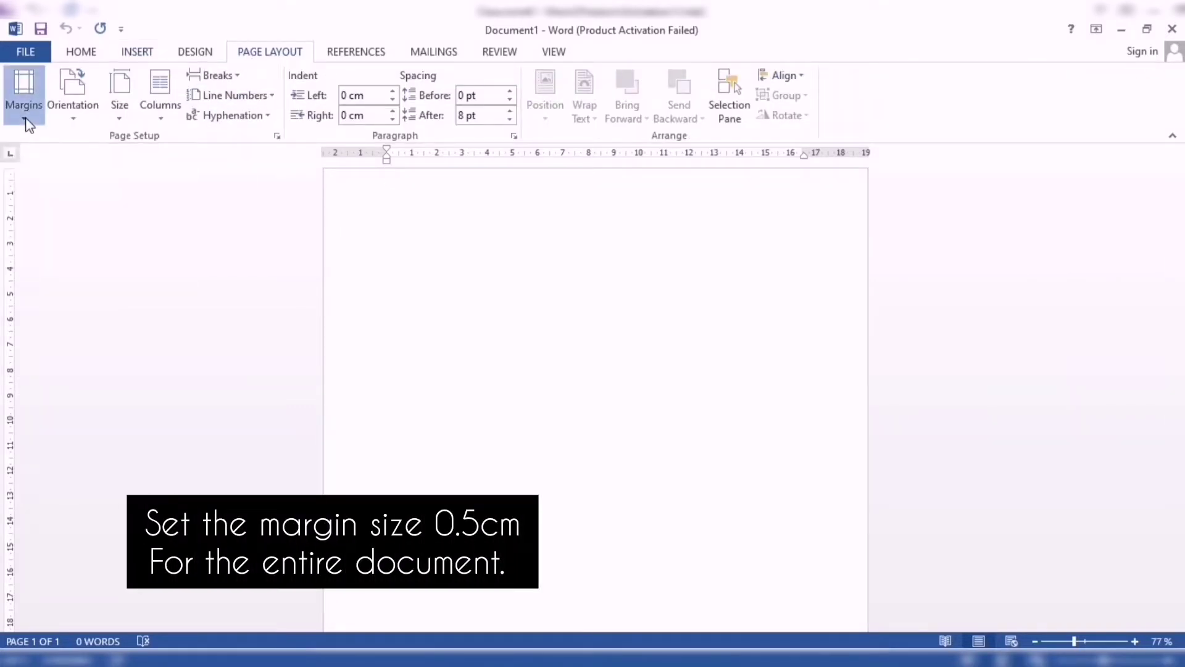
click(79, 485)
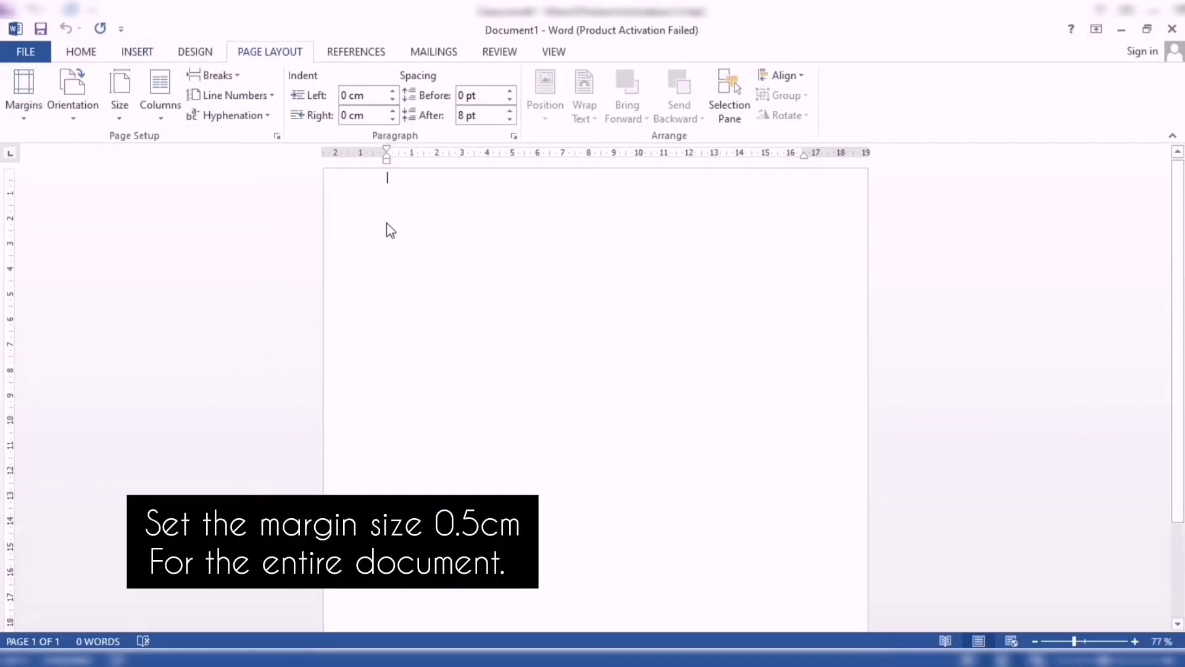
text(0)
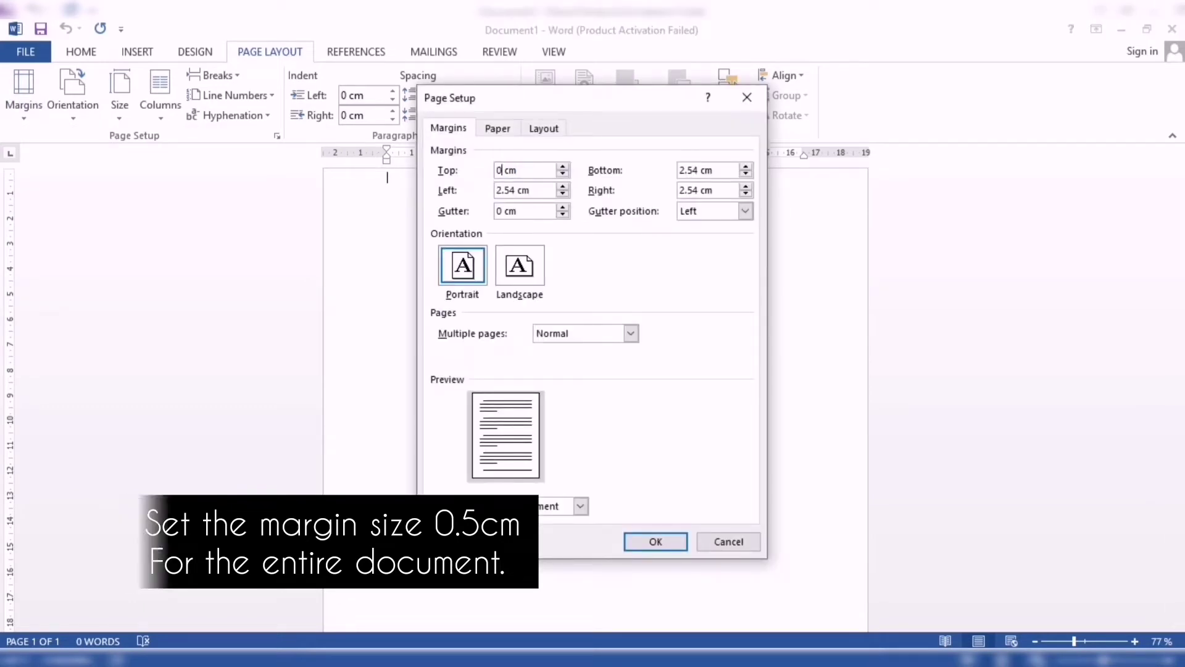
text(.5)
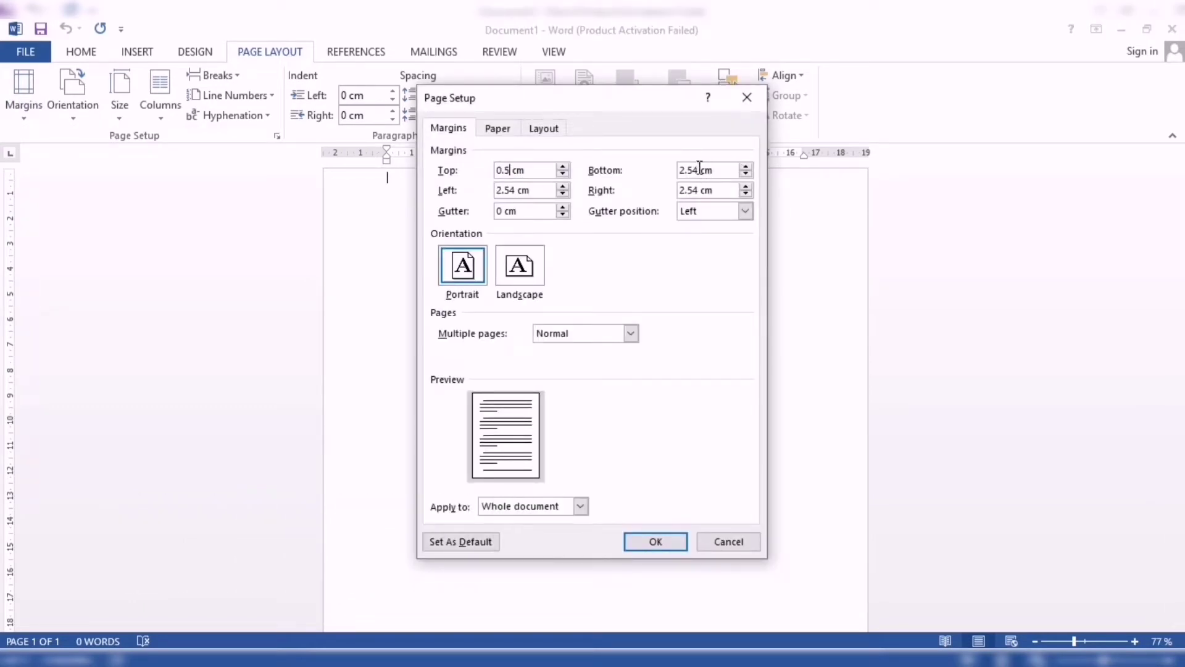
double_click(699, 170)
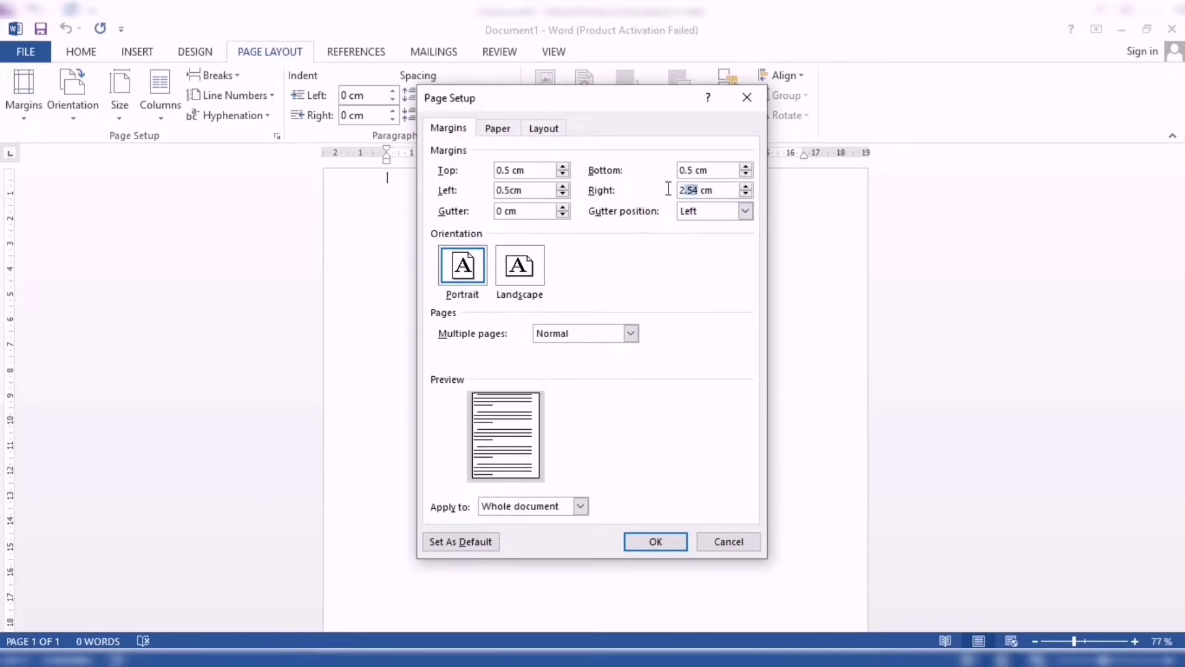
text(0.5)
click(676, 547)
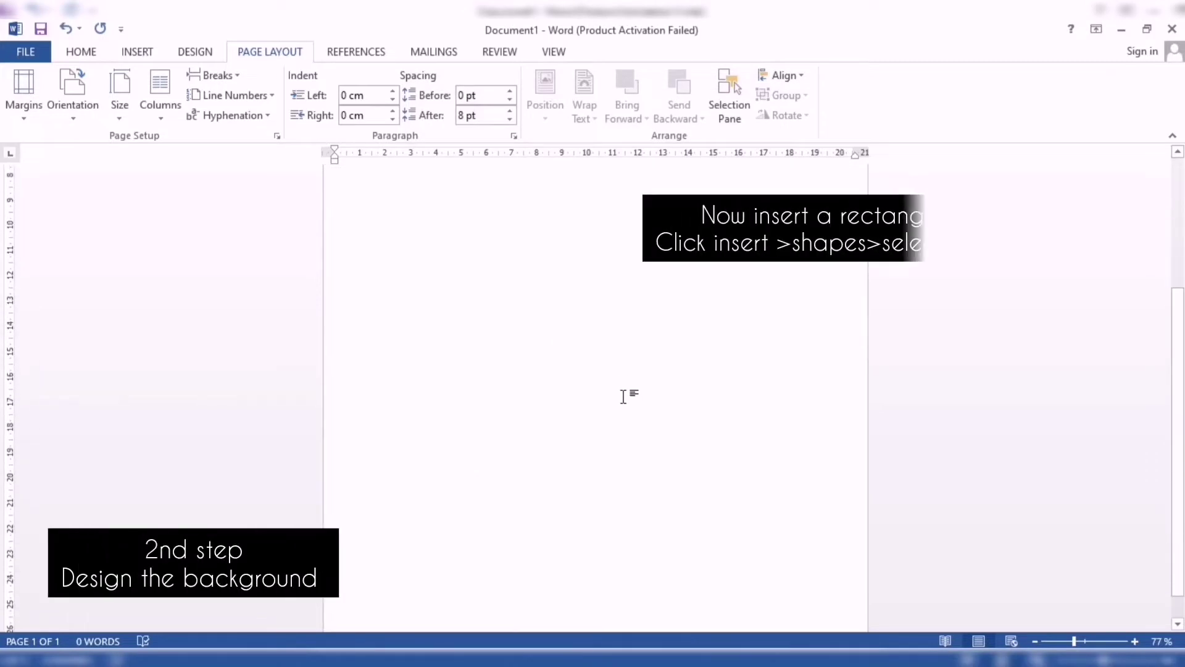
- Draw a rectangle down the full height of the page, flush with the left edge
scroll(623, 394, up, 5)
scroll(247, 216, up, 1)
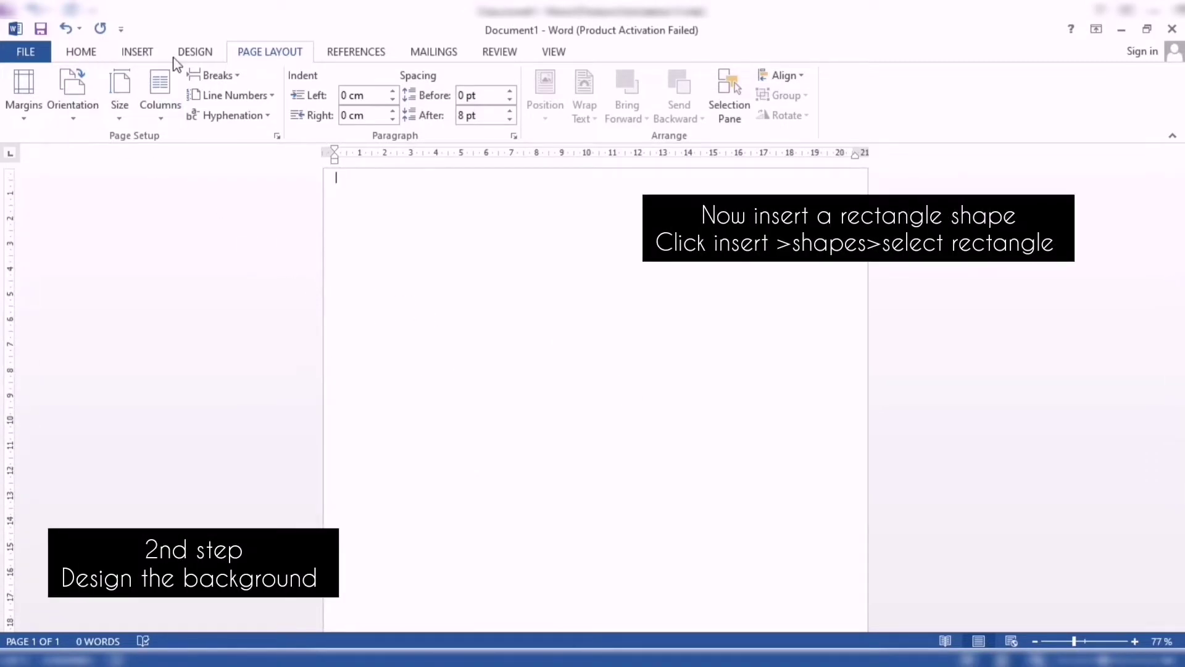
click(141, 54)
click(234, 102)
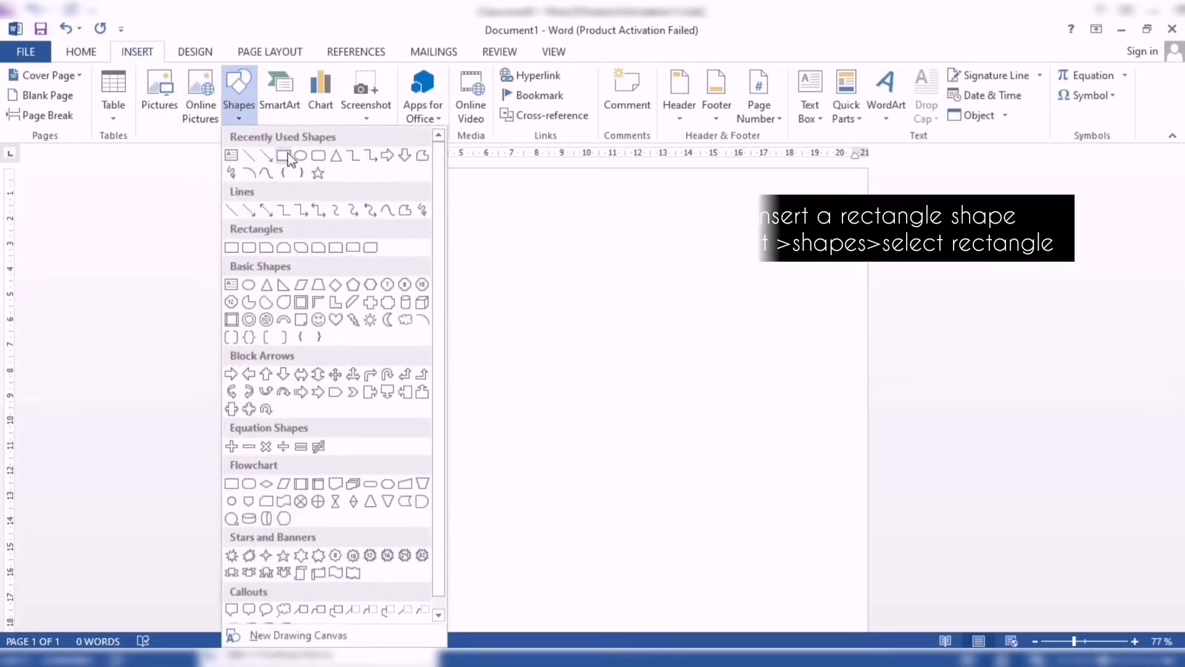
click(286, 158)
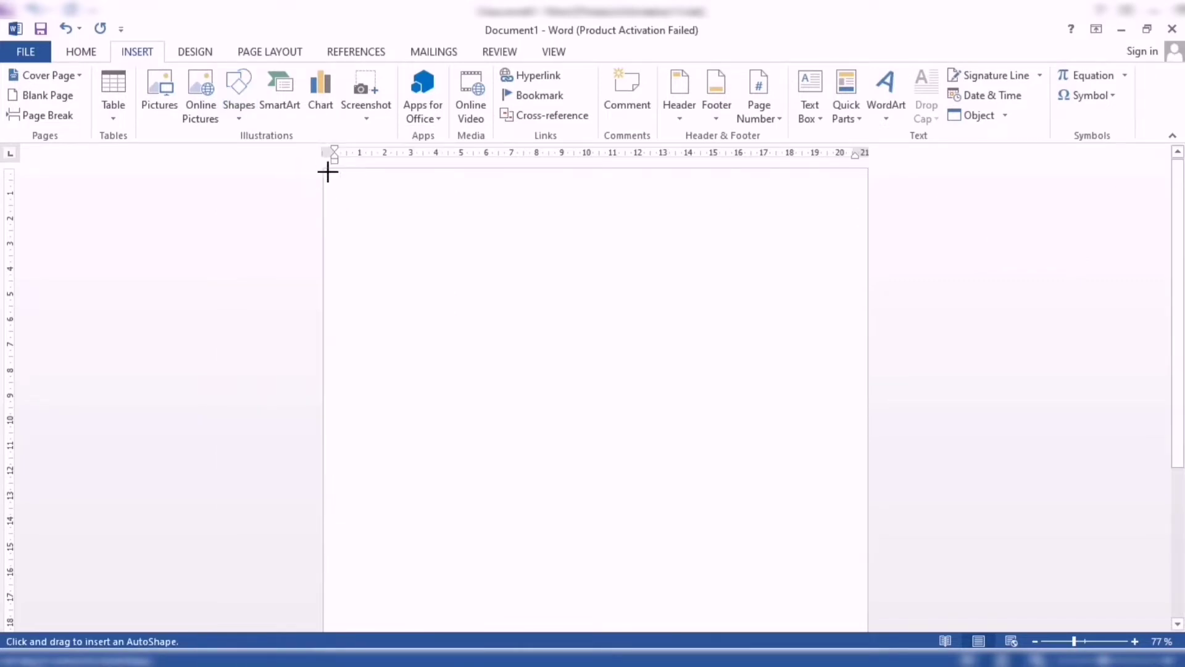
drag(325, 171, 532, 593)
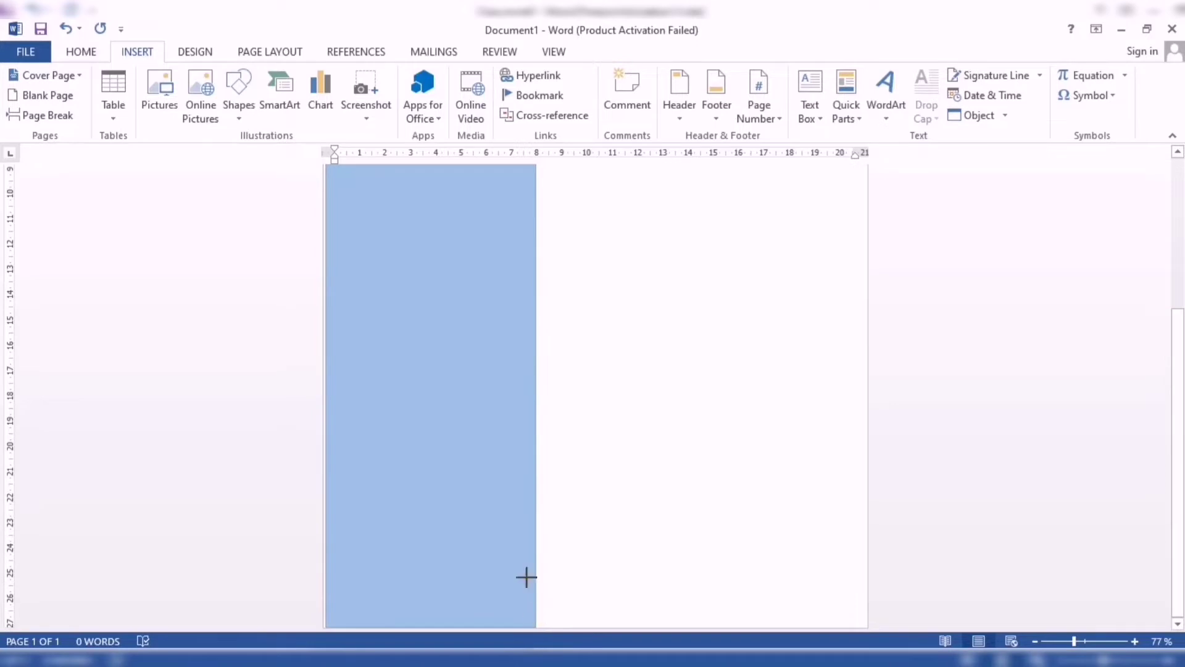
drag(532, 592, 524, 555)
scroll(517, 487, up, 5)
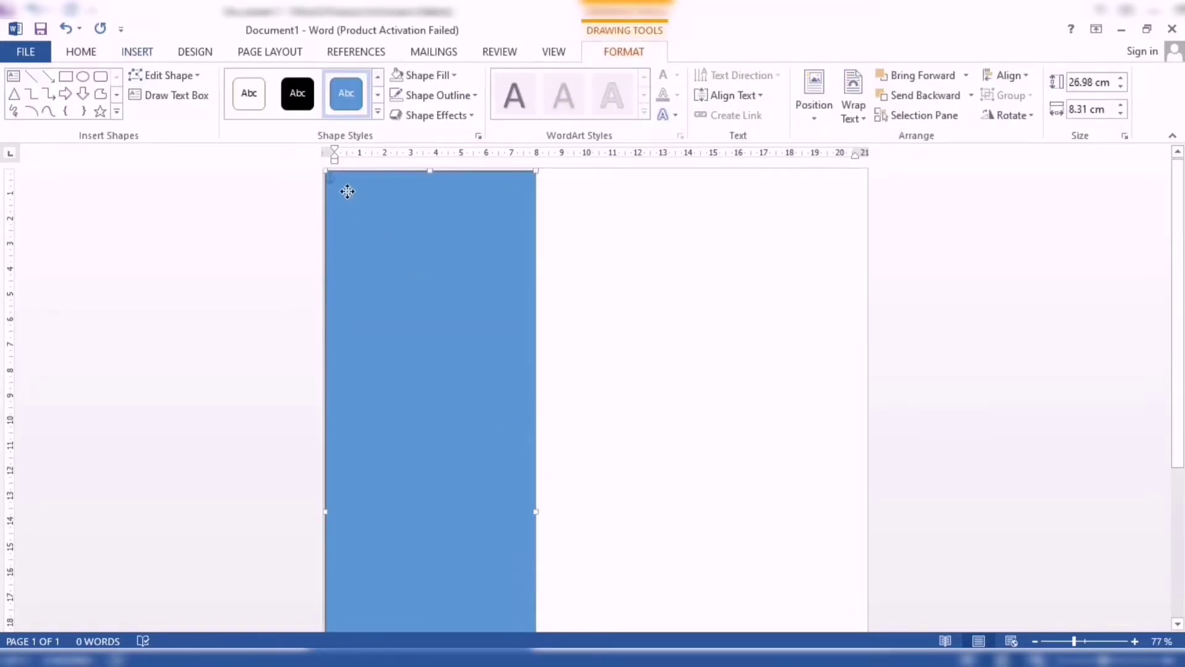
drag(346, 189, 340, 184)
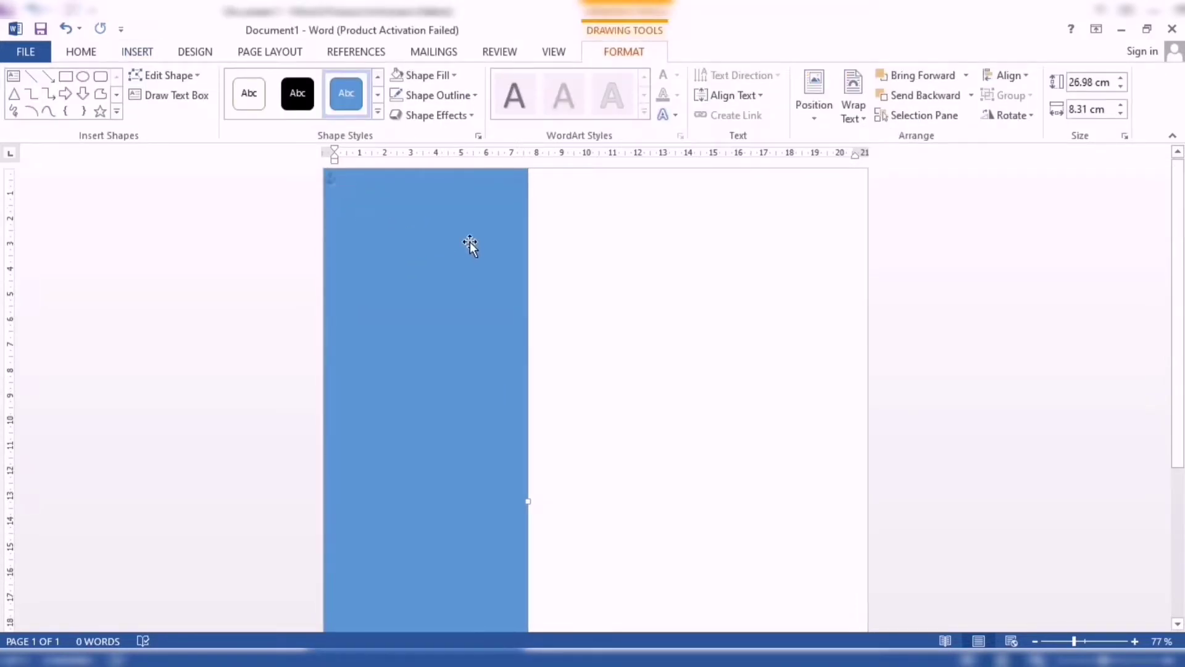
- Widen the rectangle to 9.6 cm
click(1121, 105)
click(1121, 105)
click(1121, 105)
click(1121, 105)
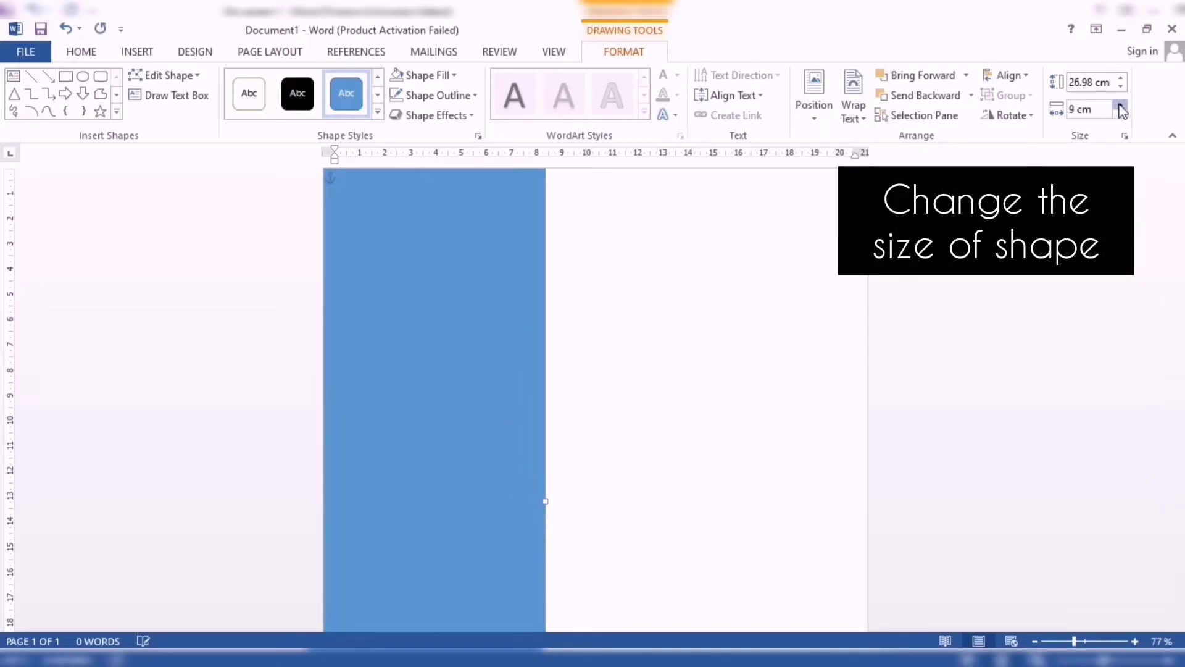
click(1121, 105)
click(1121, 105)
click(1121, 105)
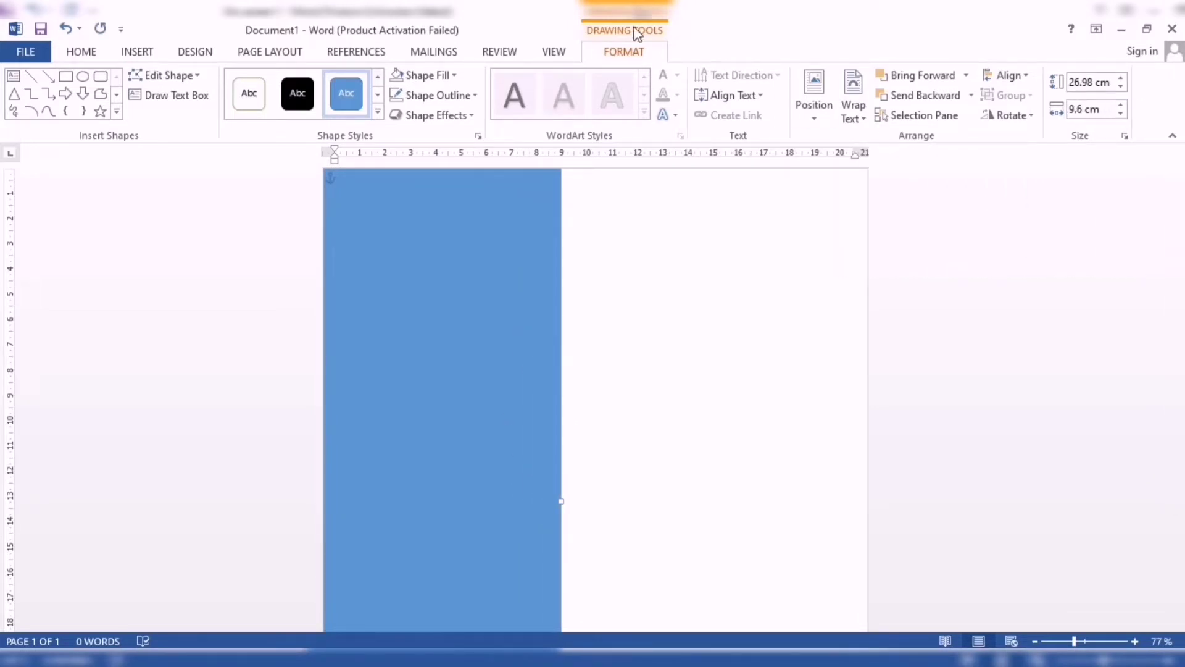
- Fill the left rectangle with Gold, Accent 4, Lighter 80% and set its outline to No Outline
click(455, 77)
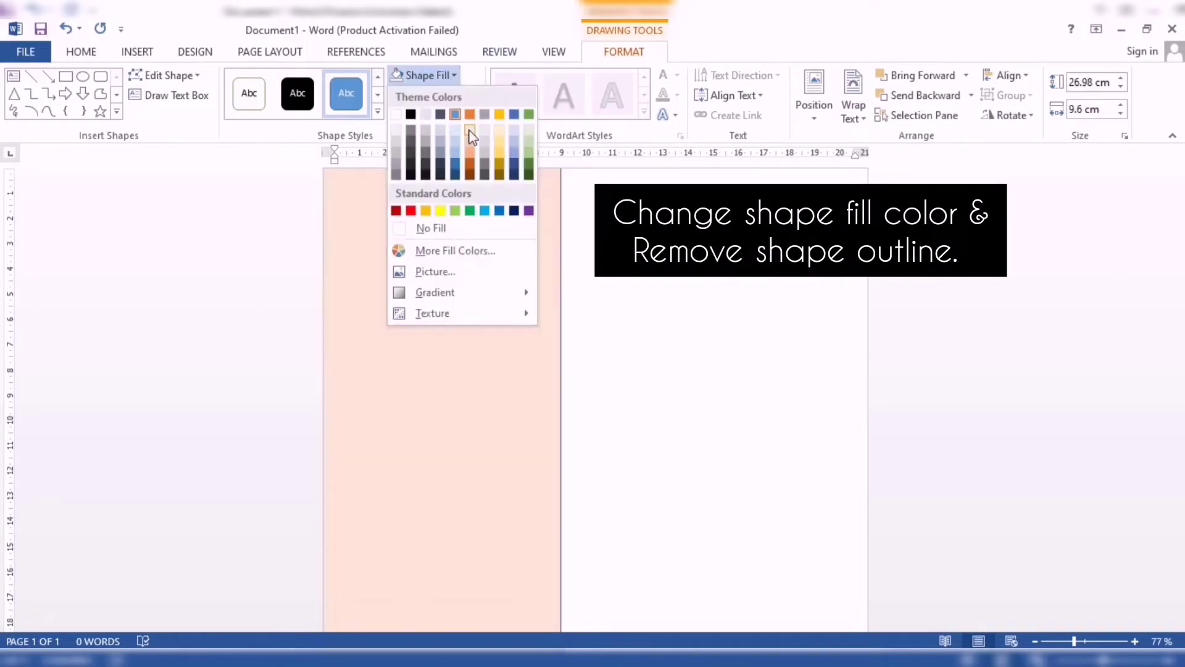
click(500, 127)
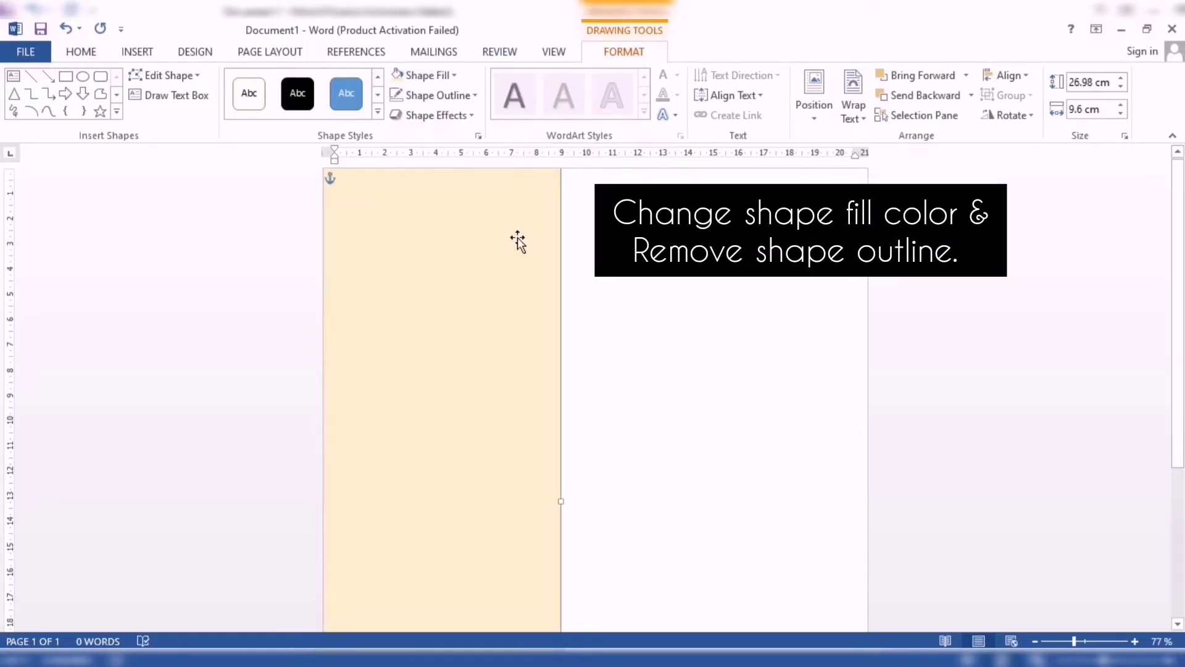
click(595, 280)
click(488, 237)
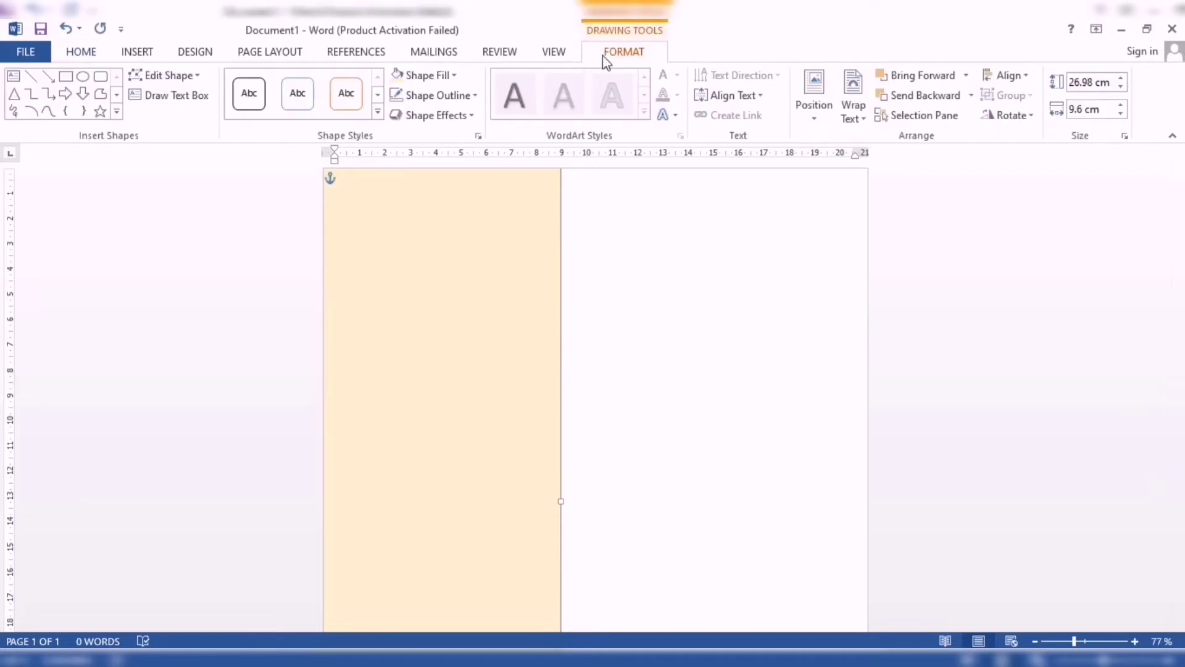
click(439, 95)
click(426, 249)
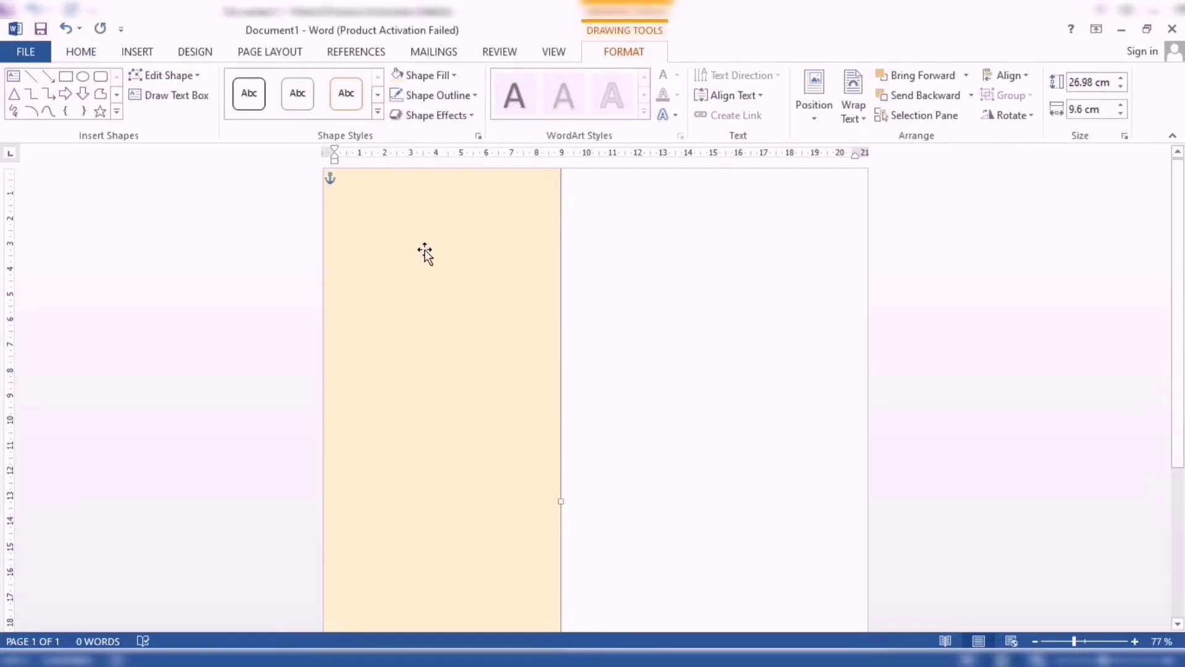
click(481, 264)
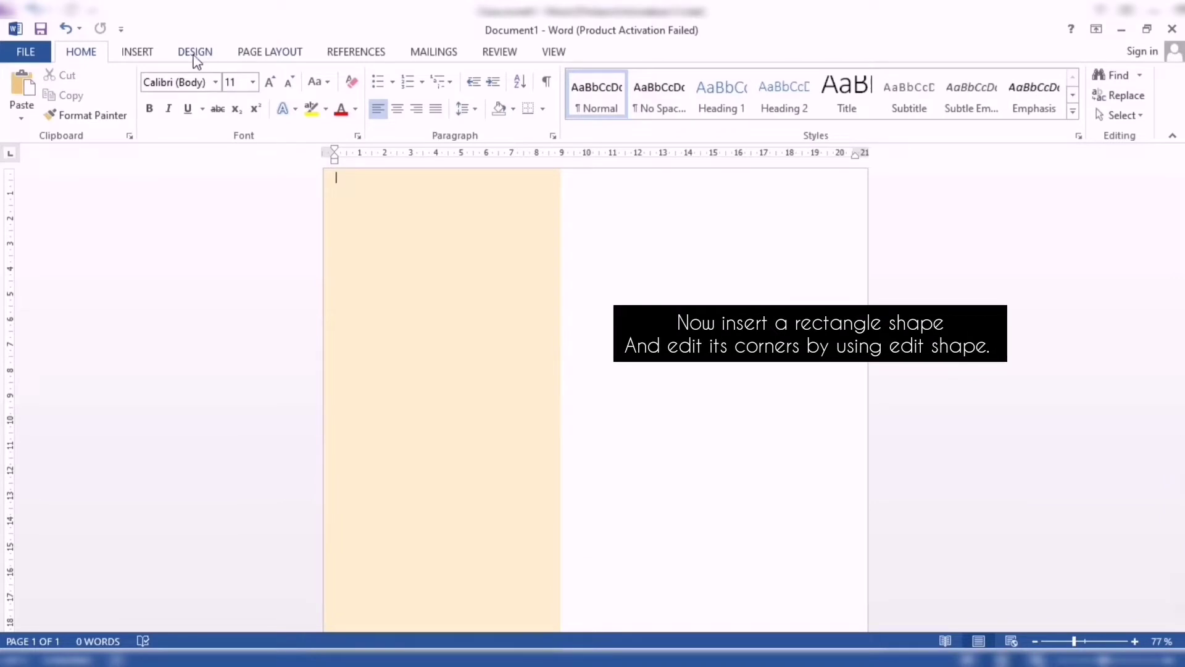
- Draw a wide rectangle across the page top and pull its bottom-right corner up into a slanted triangle
click(144, 54)
click(238, 93)
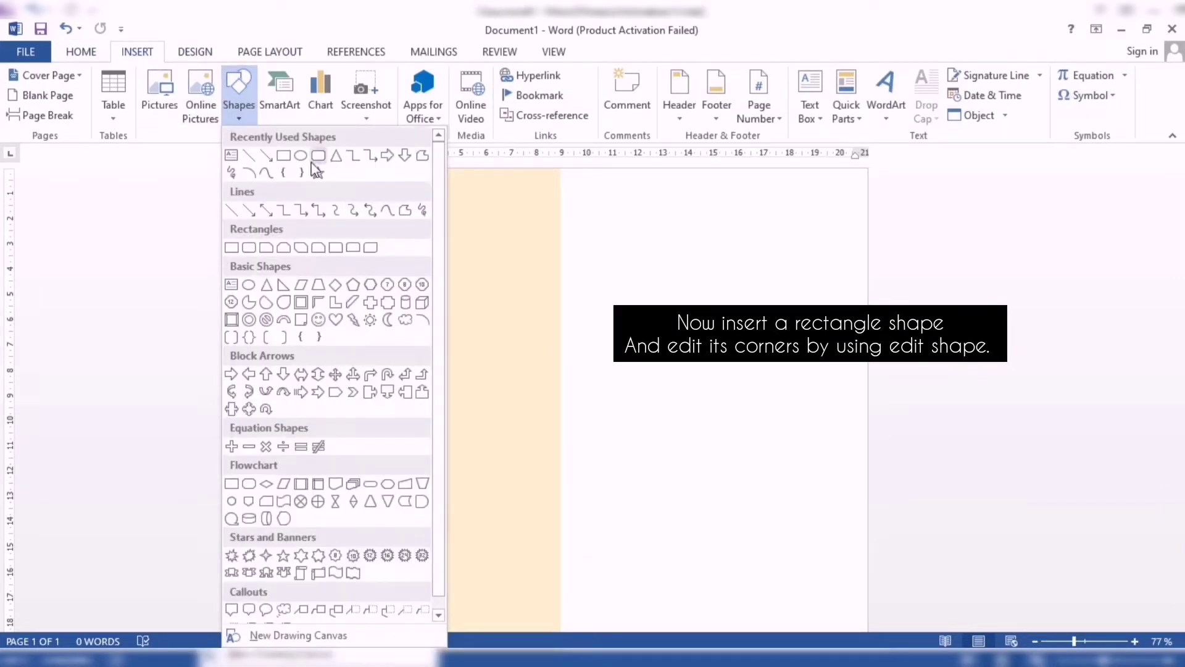
click(284, 155)
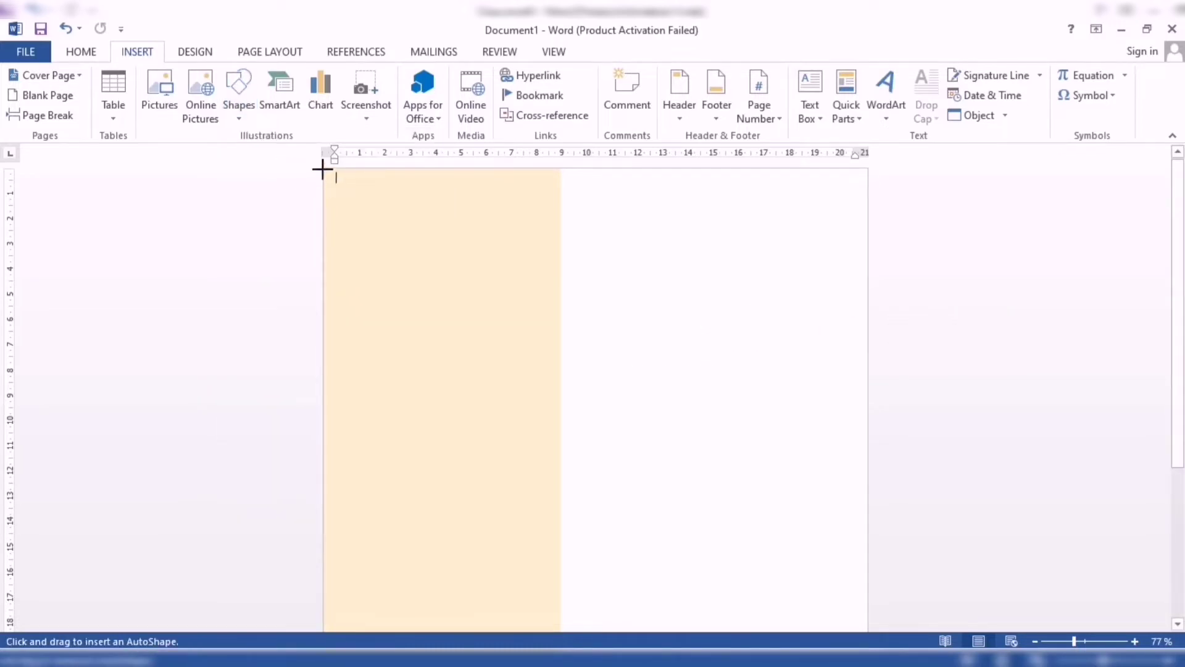
drag(322, 168, 868, 347)
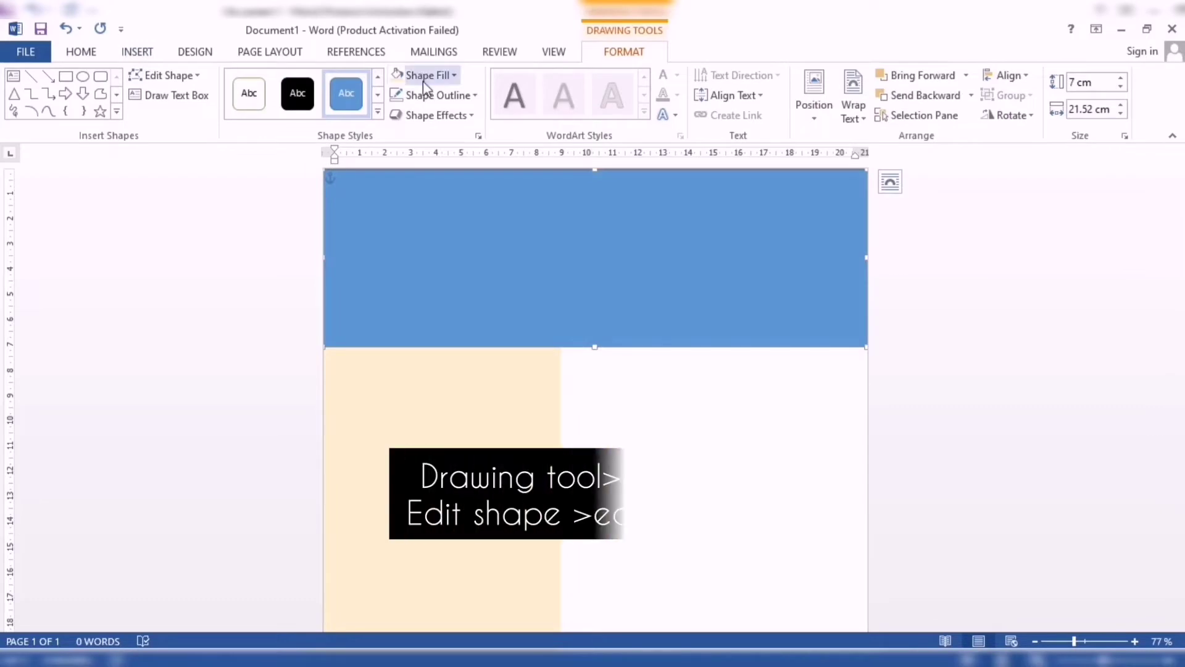
click(185, 76)
click(179, 120)
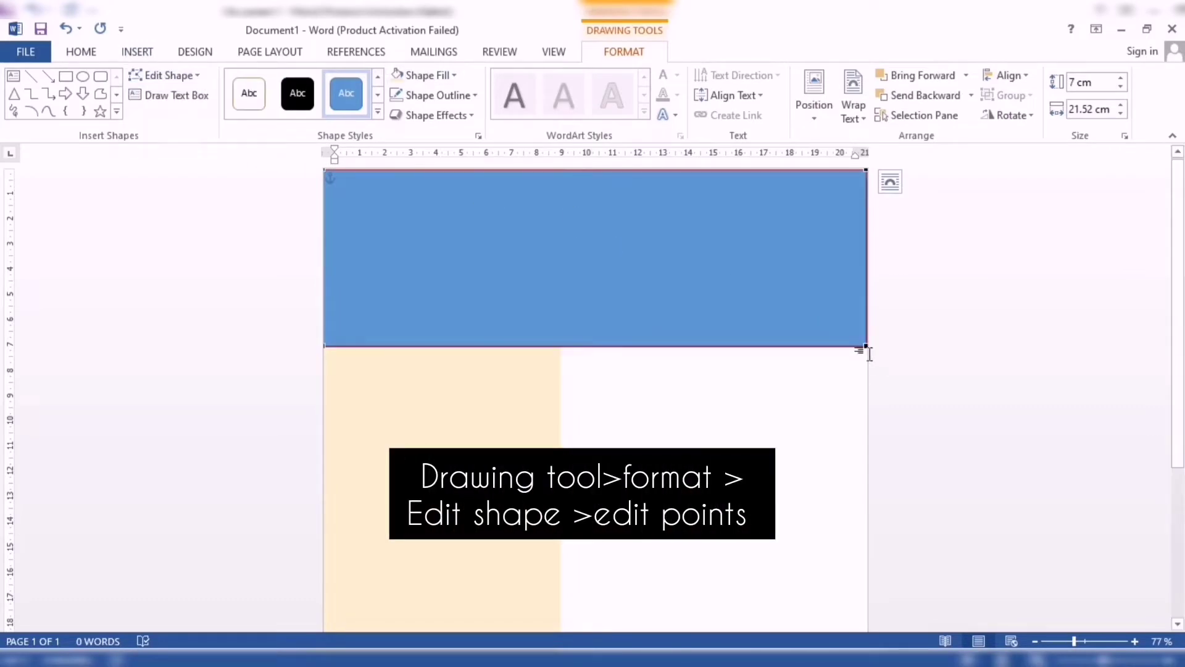
drag(865, 346, 865, 170)
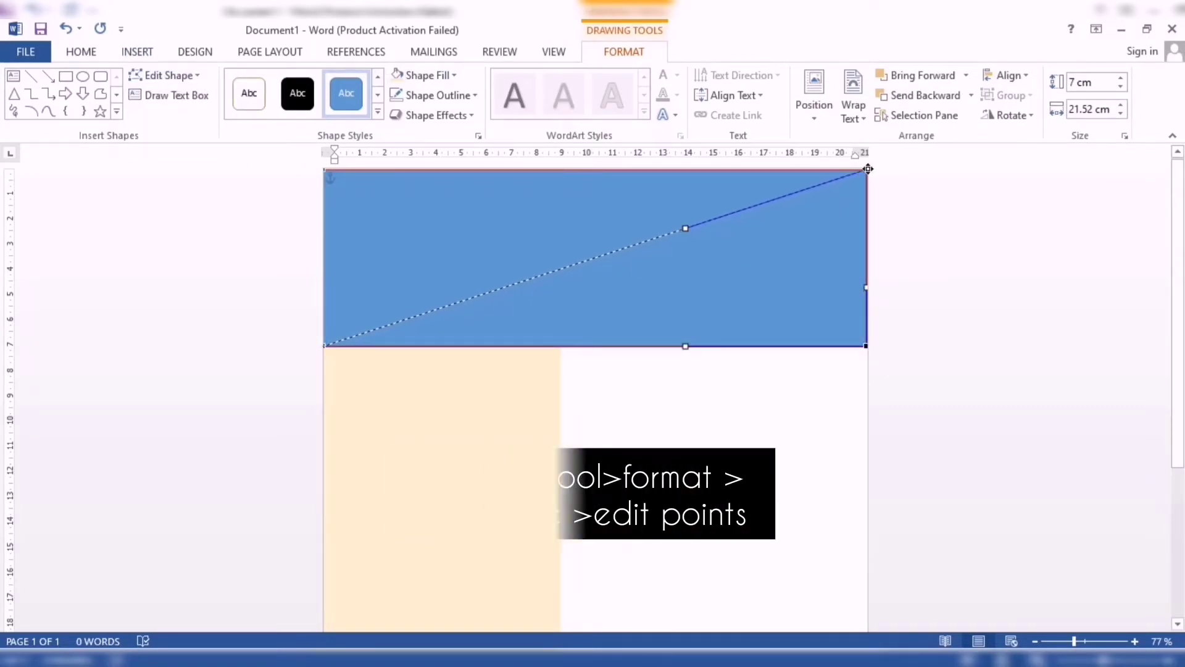
- Fill the slanted triangle dark navy blue with no outline
click(427, 75)
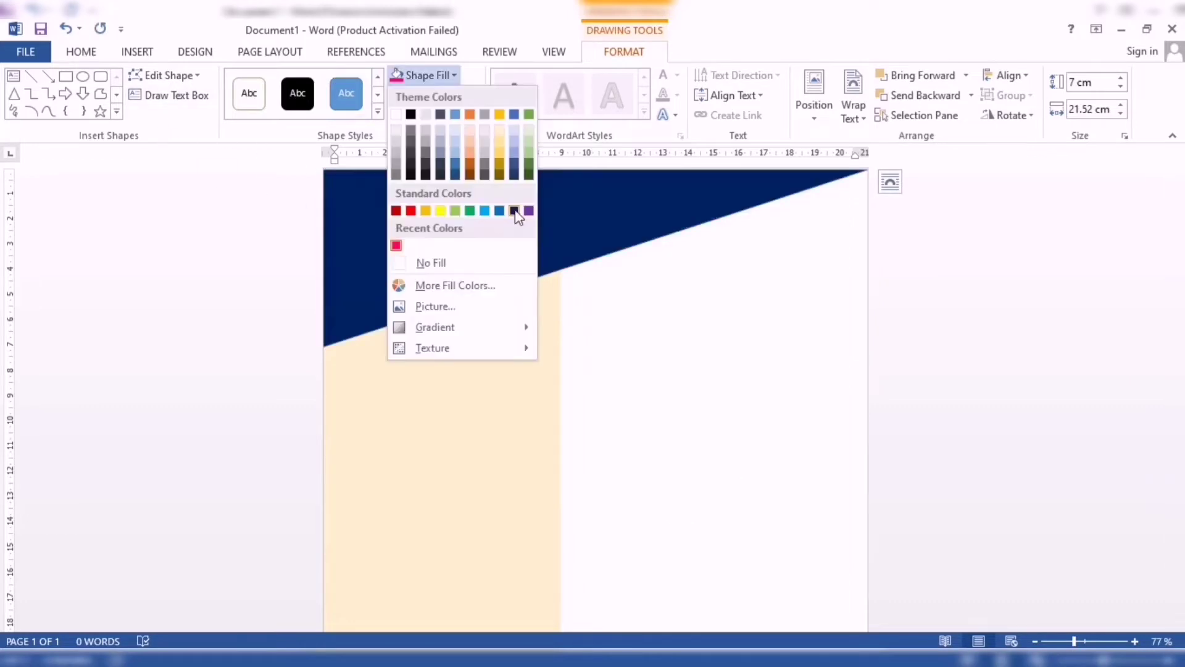
click(514, 212)
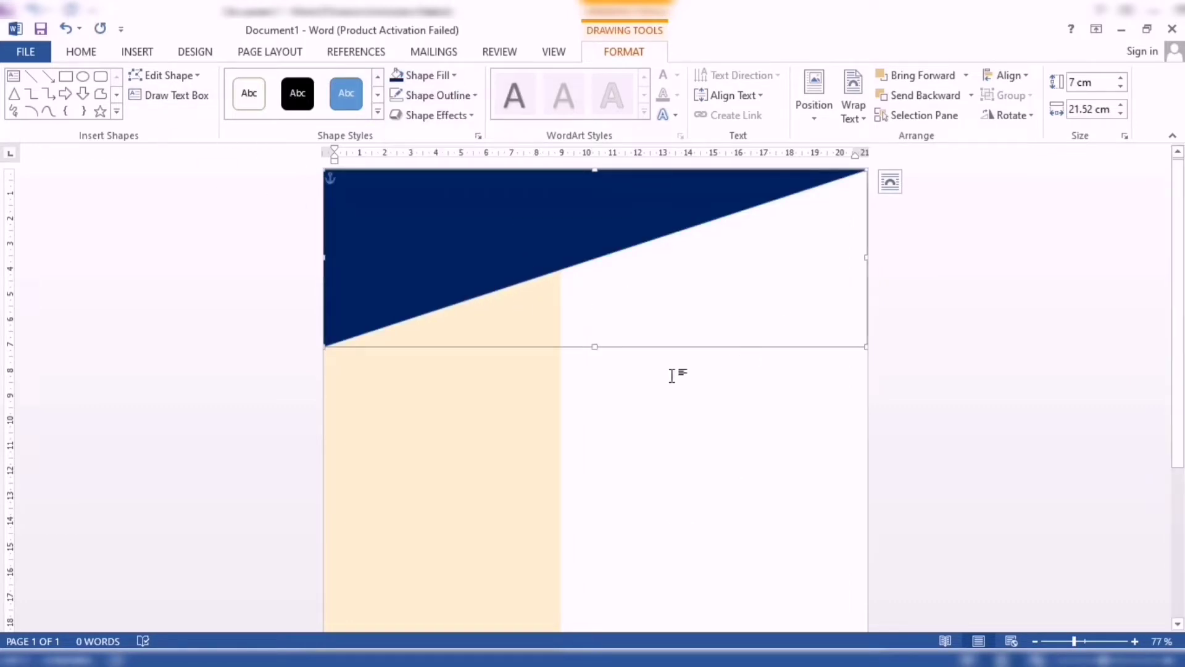
click(432, 95)
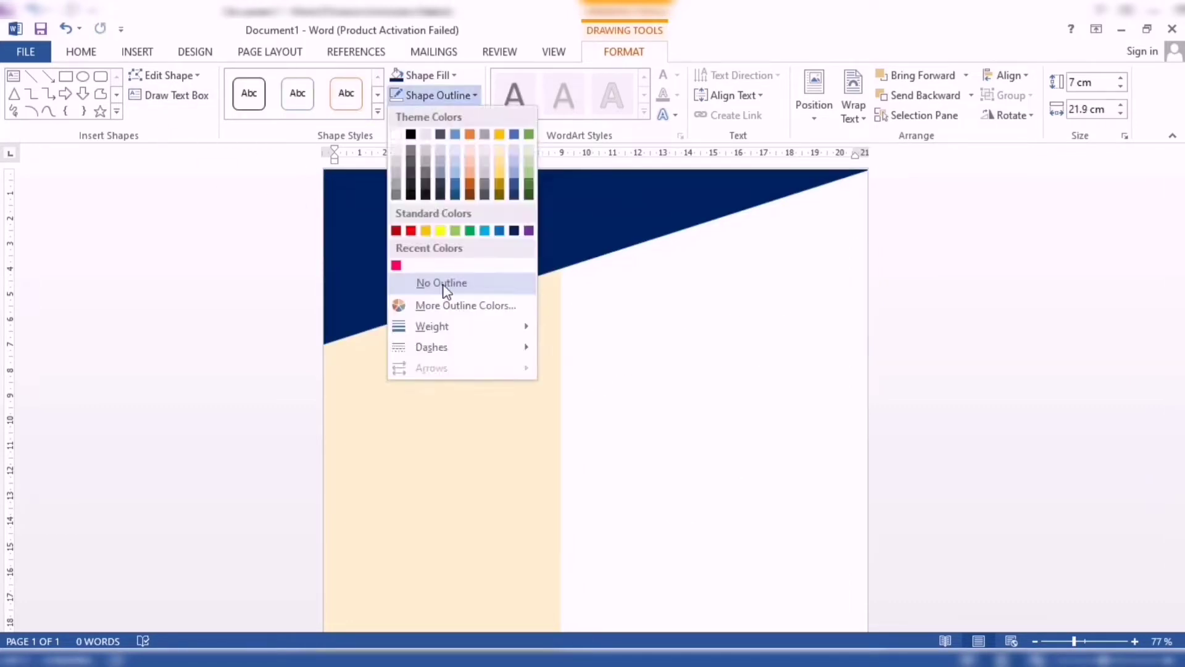
click(444, 286)
click(624, 418)
- Draw a rectangle in the top-right corner and move its bottom-left point to the top, forming a triangle
click(137, 51)
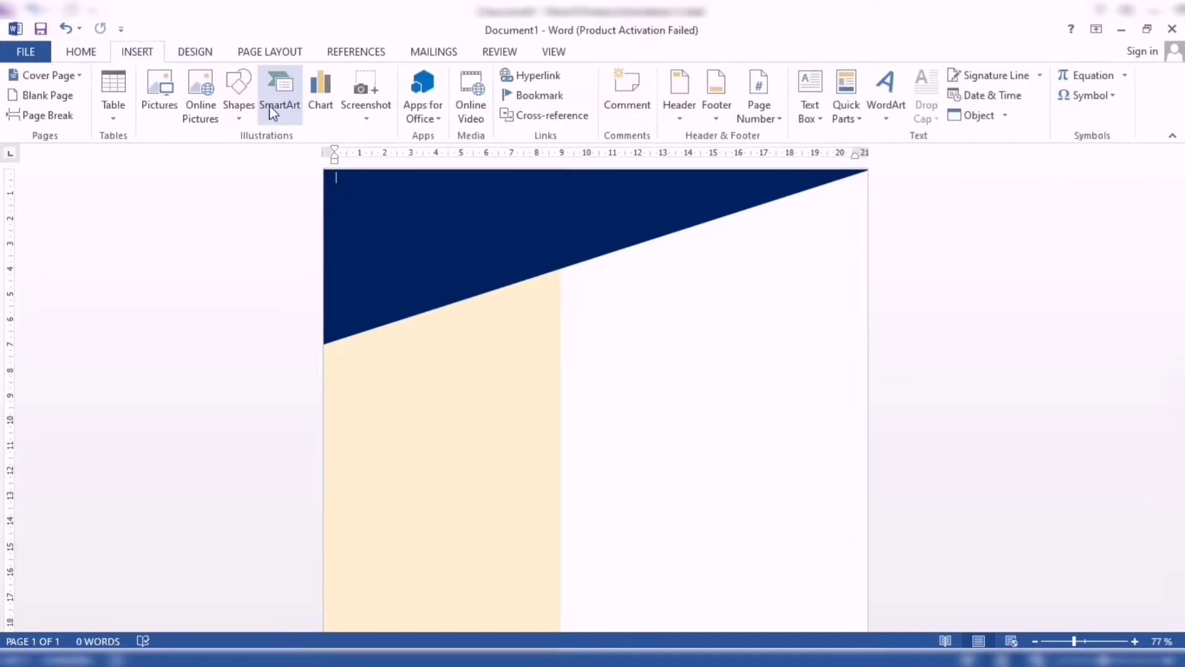
click(239, 96)
click(284, 156)
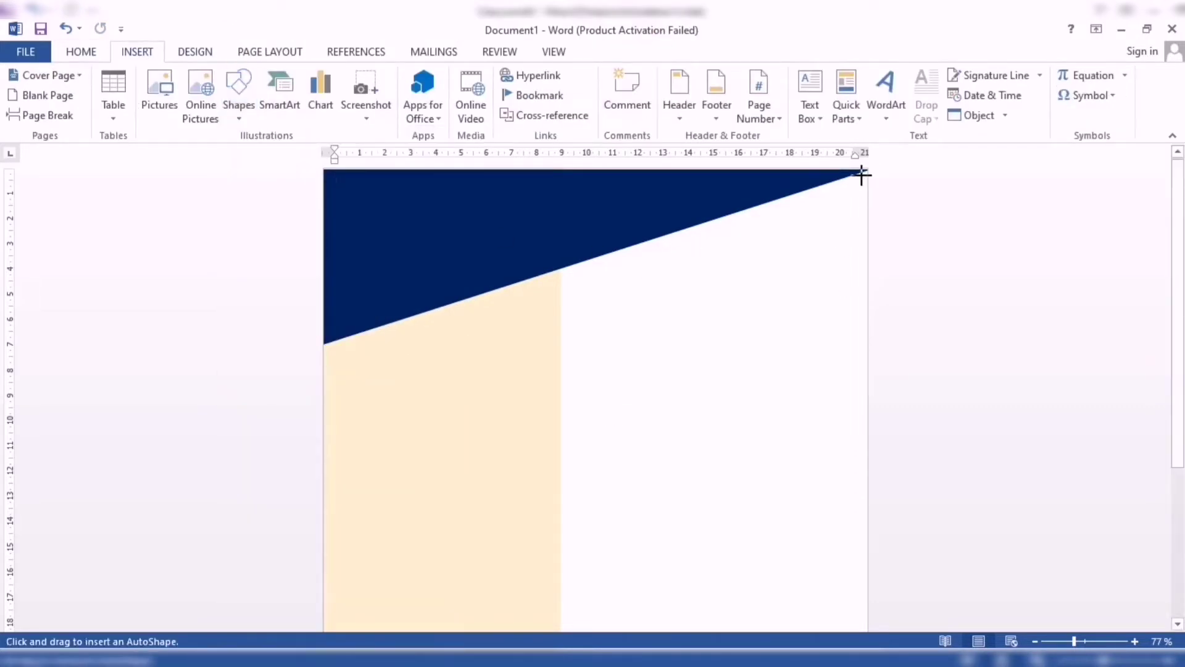
drag(866, 169, 684, 310)
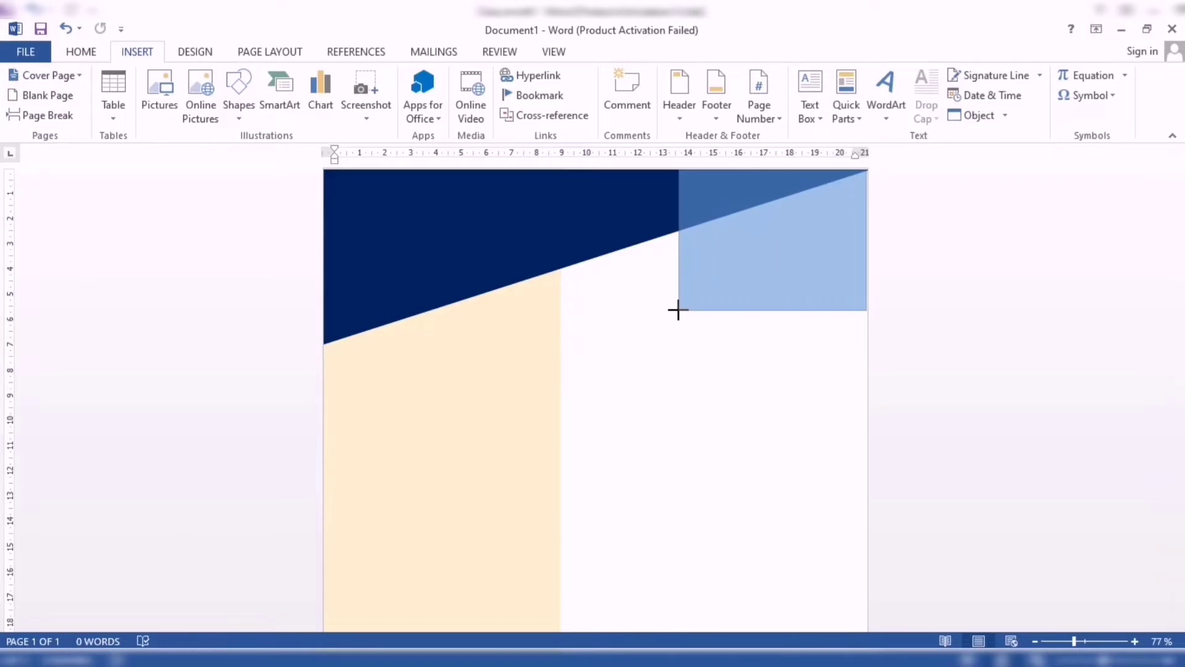
click(163, 75)
click(190, 119)
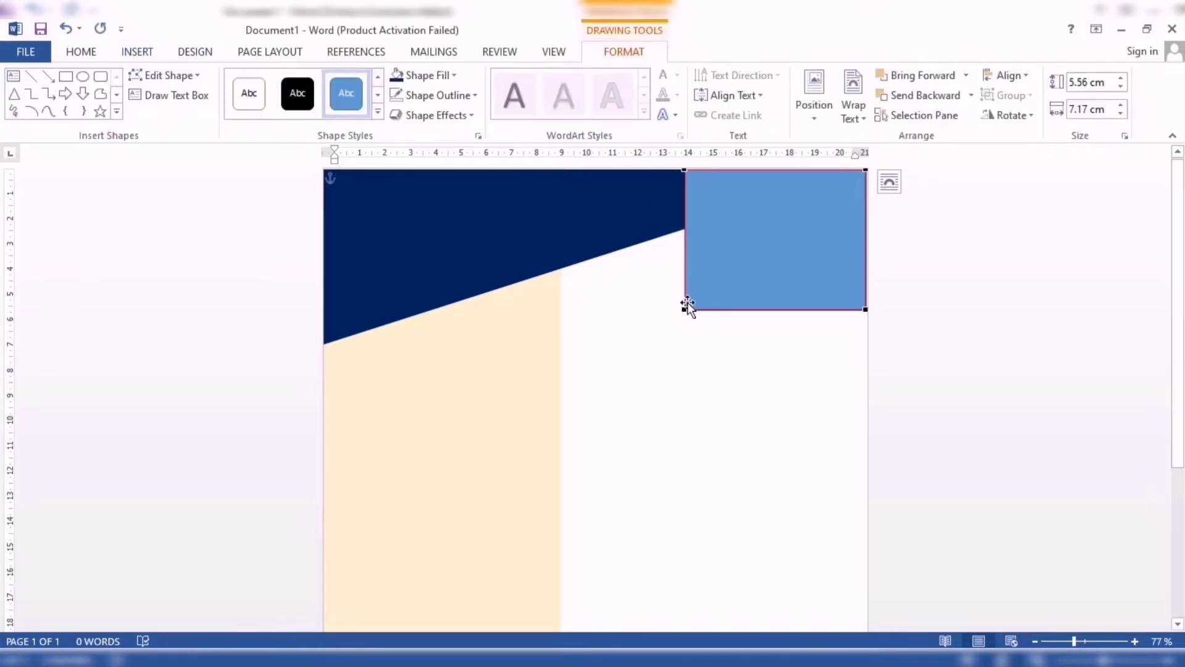
drag(684, 310, 681, 216)
drag(683, 169, 685, 170)
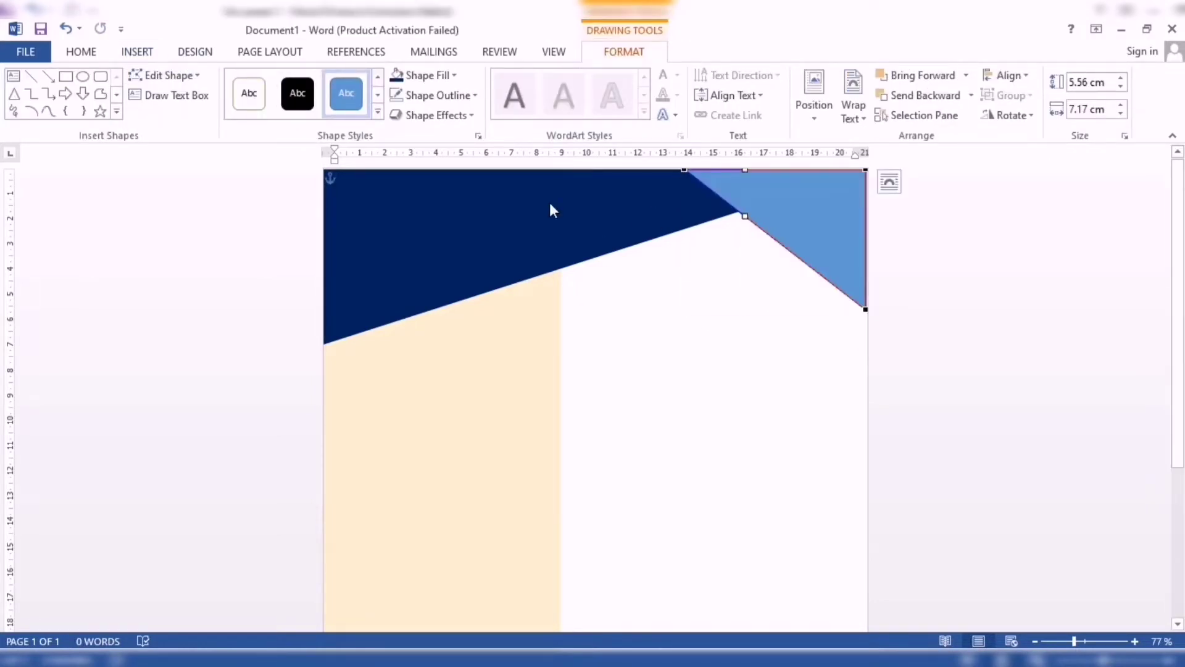
click(701, 270)
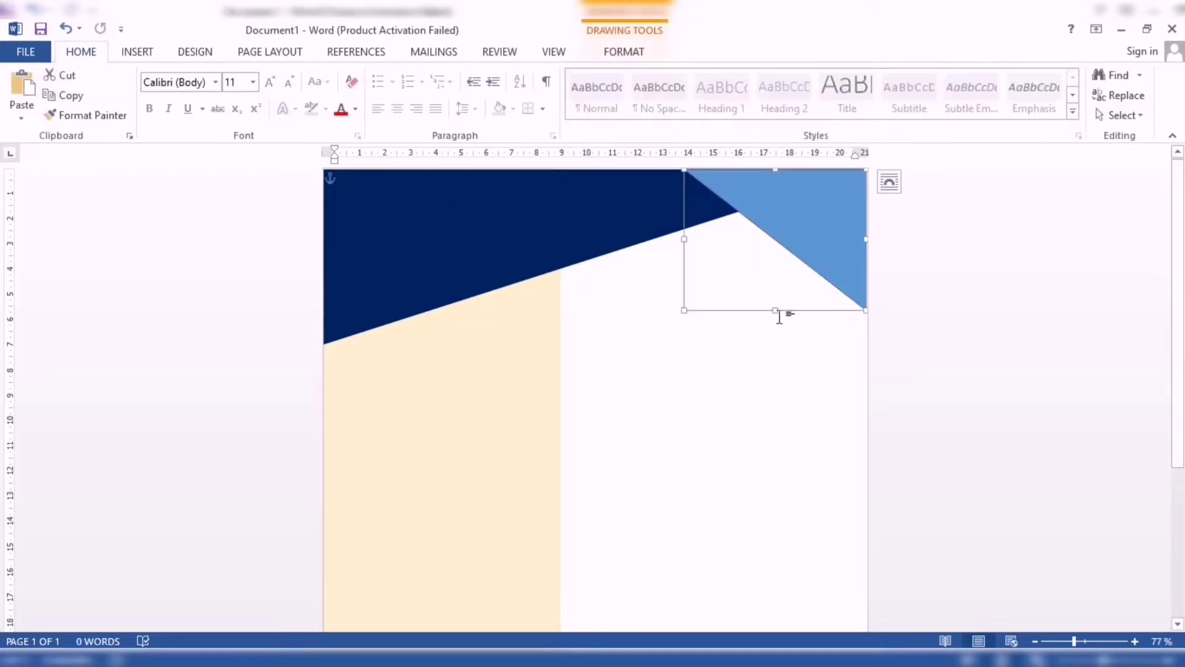
- Shorten and slightly widen the blue triangle, and lower the navy banner's bottom edge a little
drag(773, 308, 773, 274)
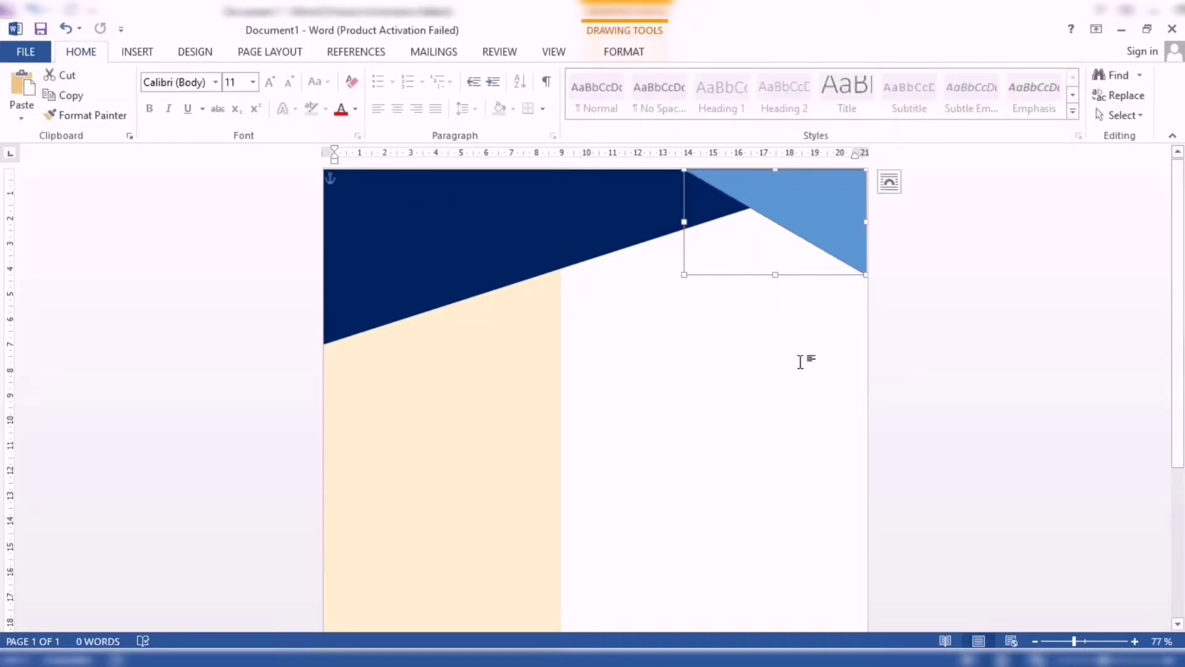
drag(868, 221, 869, 229)
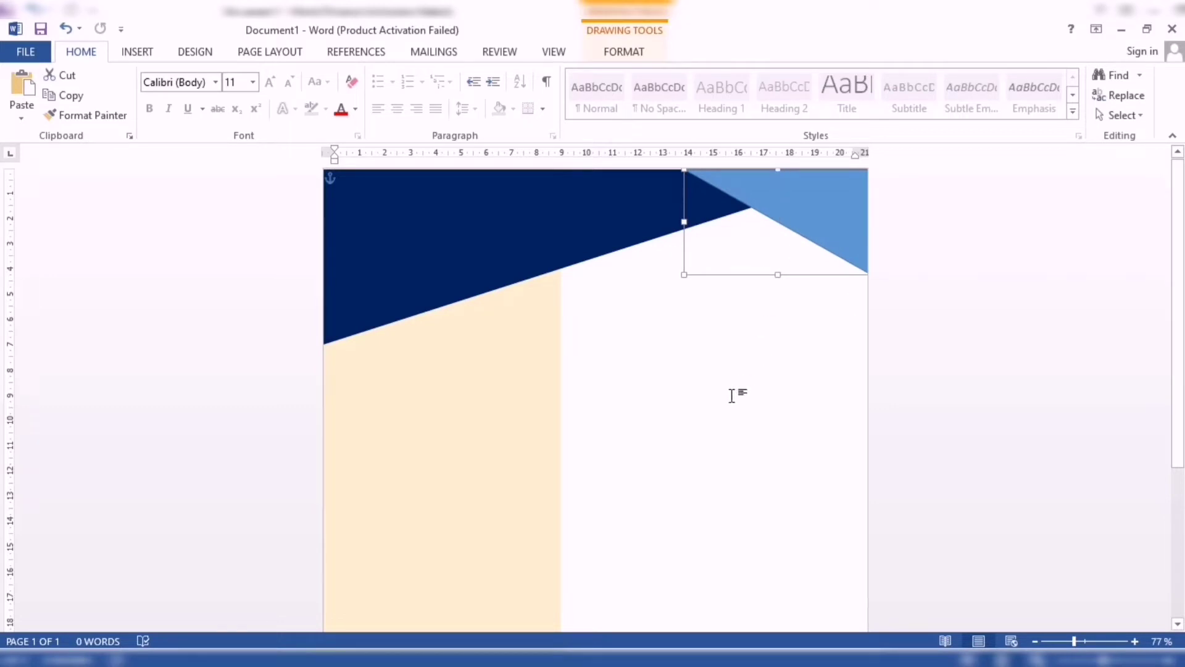
drag(779, 274, 777, 265)
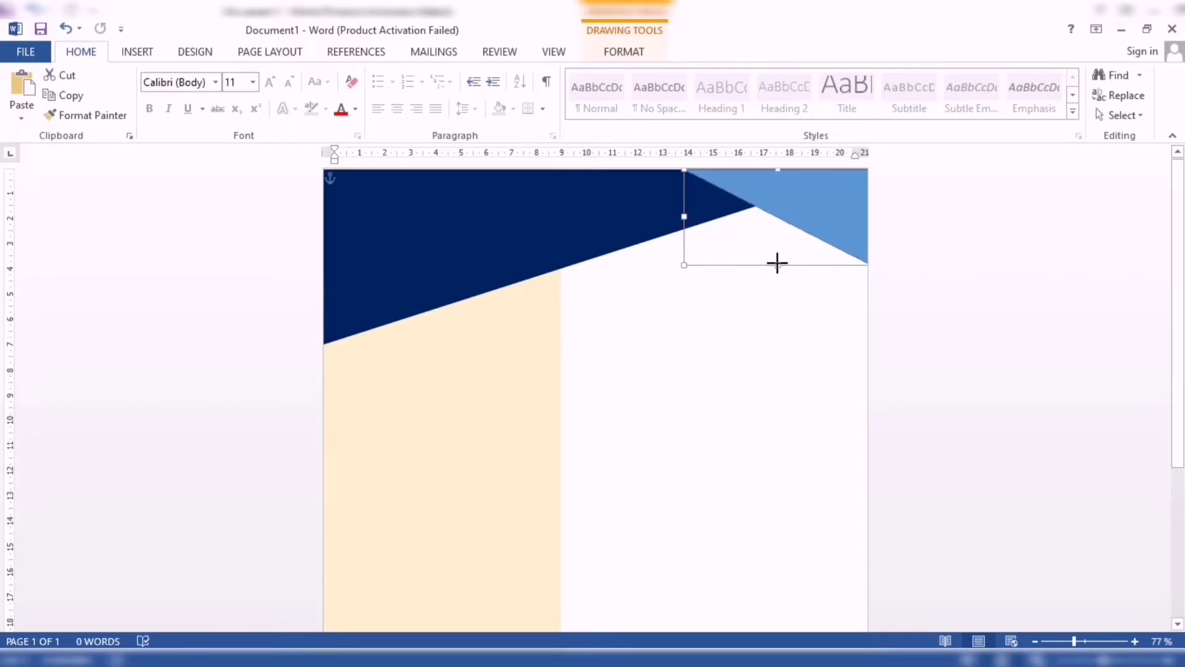
click(489, 265)
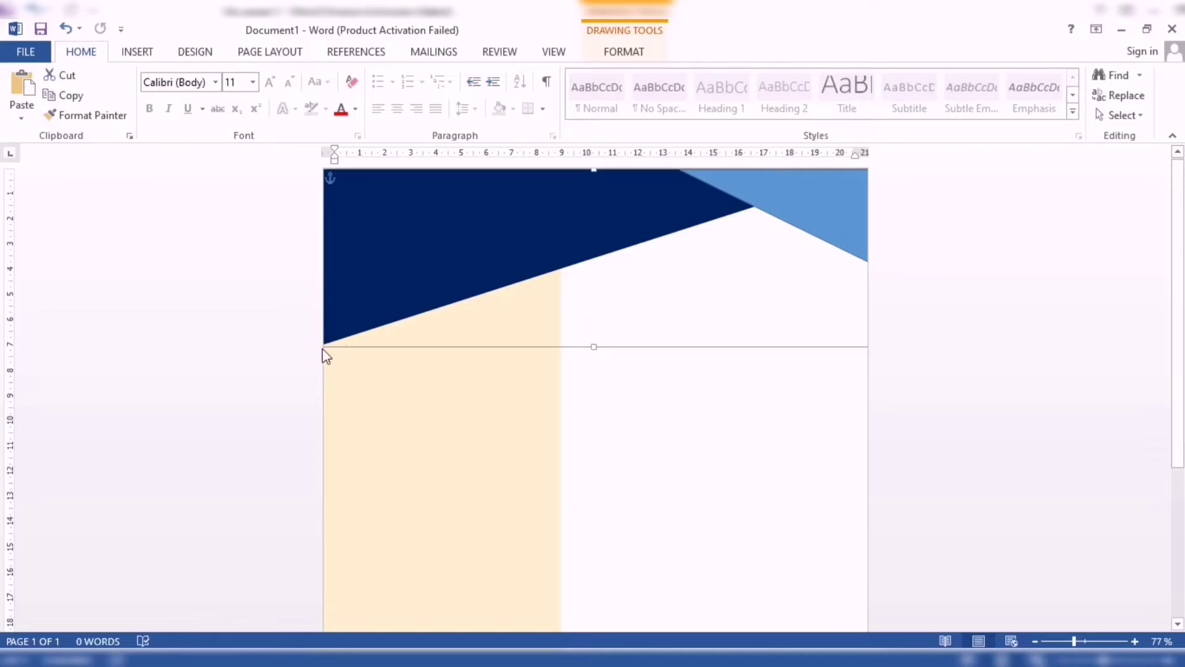
drag(594, 350, 593, 352)
click(765, 194)
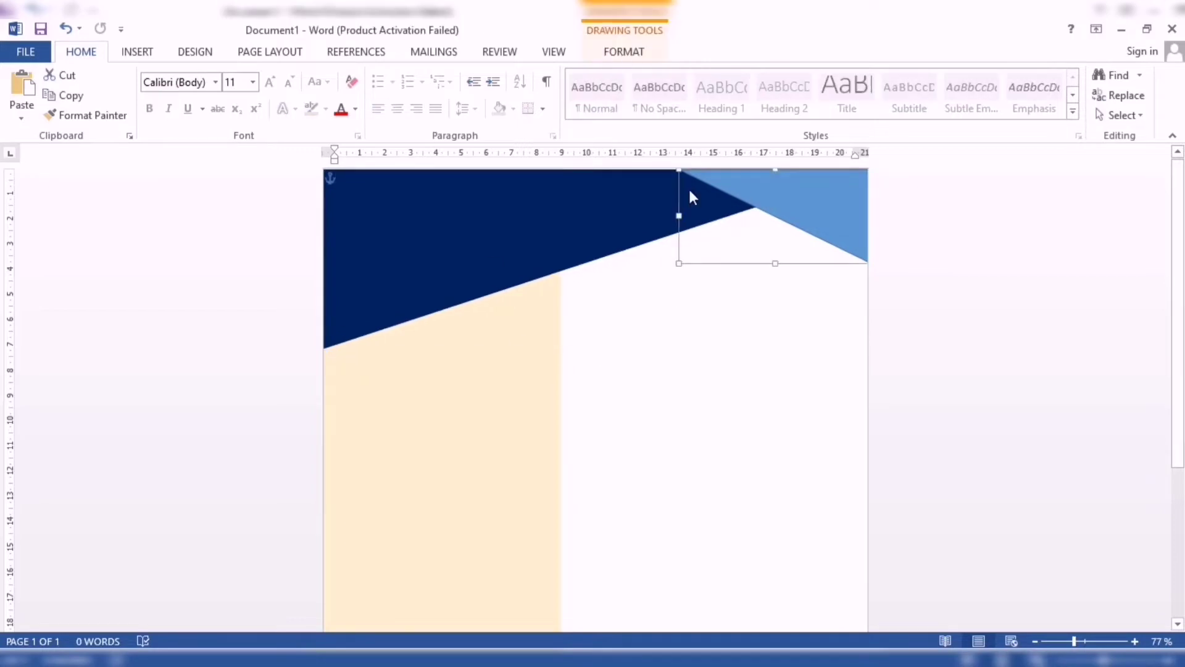
click(602, 172)
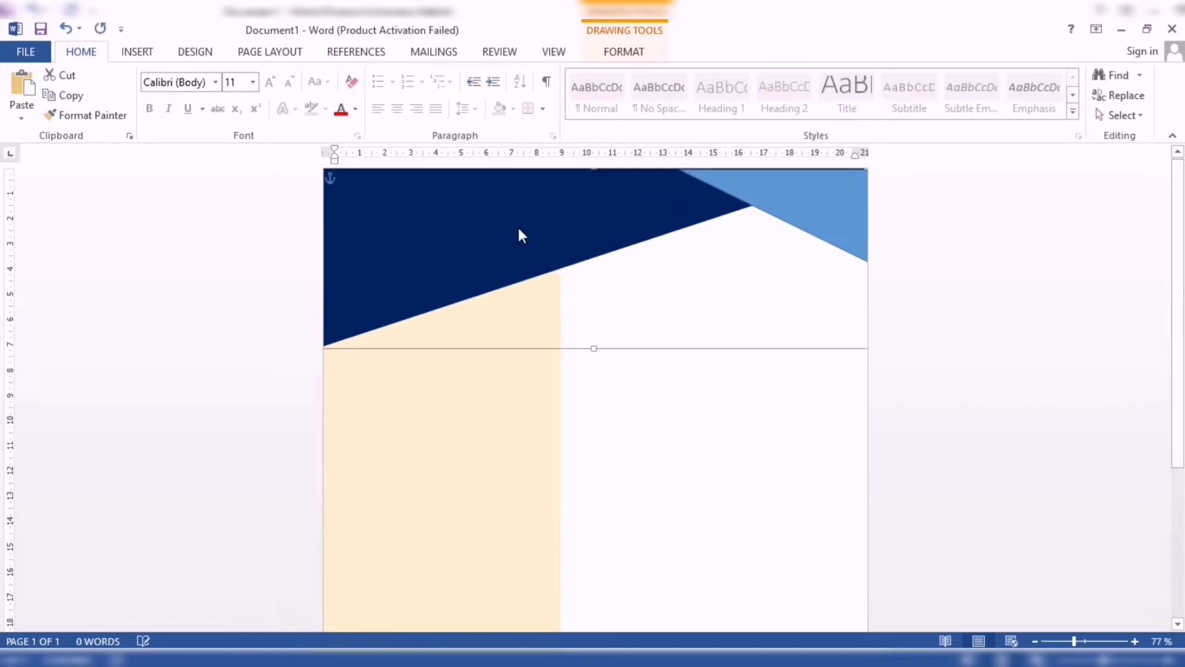
- Replace the top-right triangle's blue with a bright pink fill and set No Outline
click(847, 196)
click(624, 51)
click(427, 75)
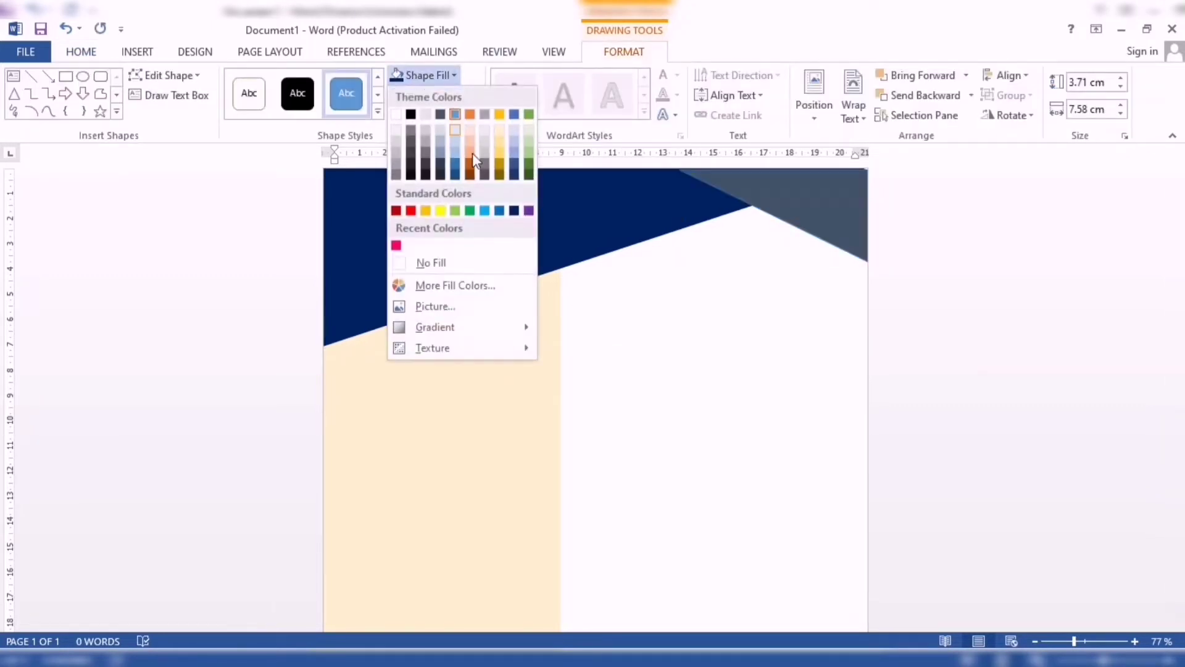
click(397, 244)
click(440, 95)
click(432, 283)
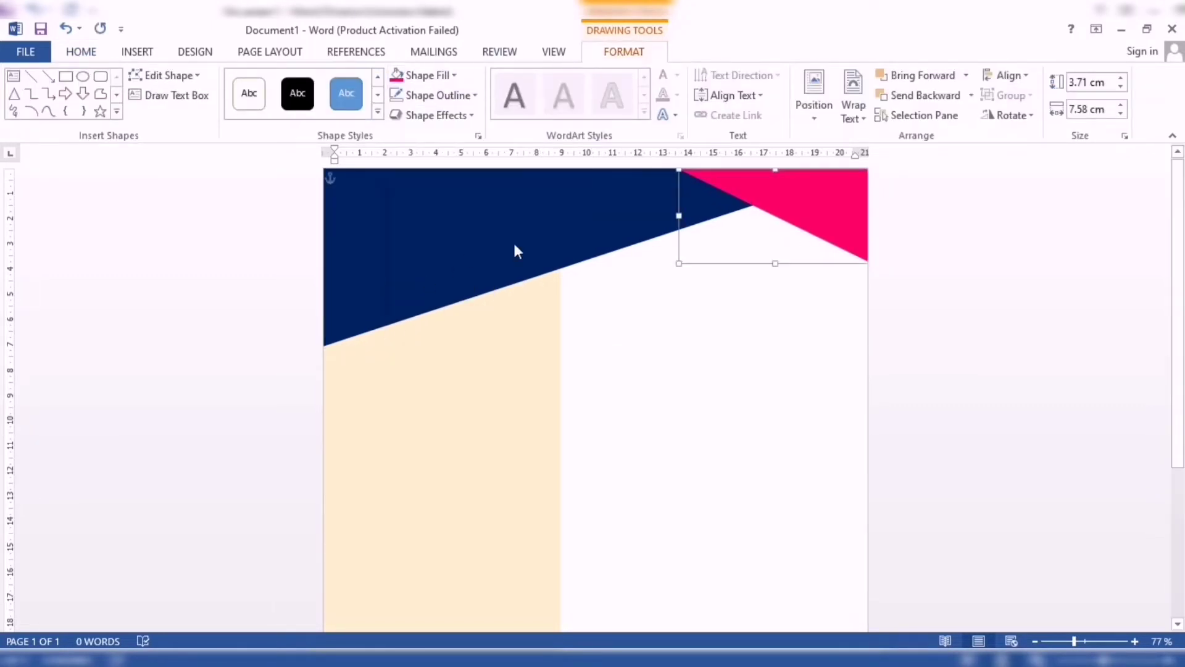
click(673, 212)
click(761, 195)
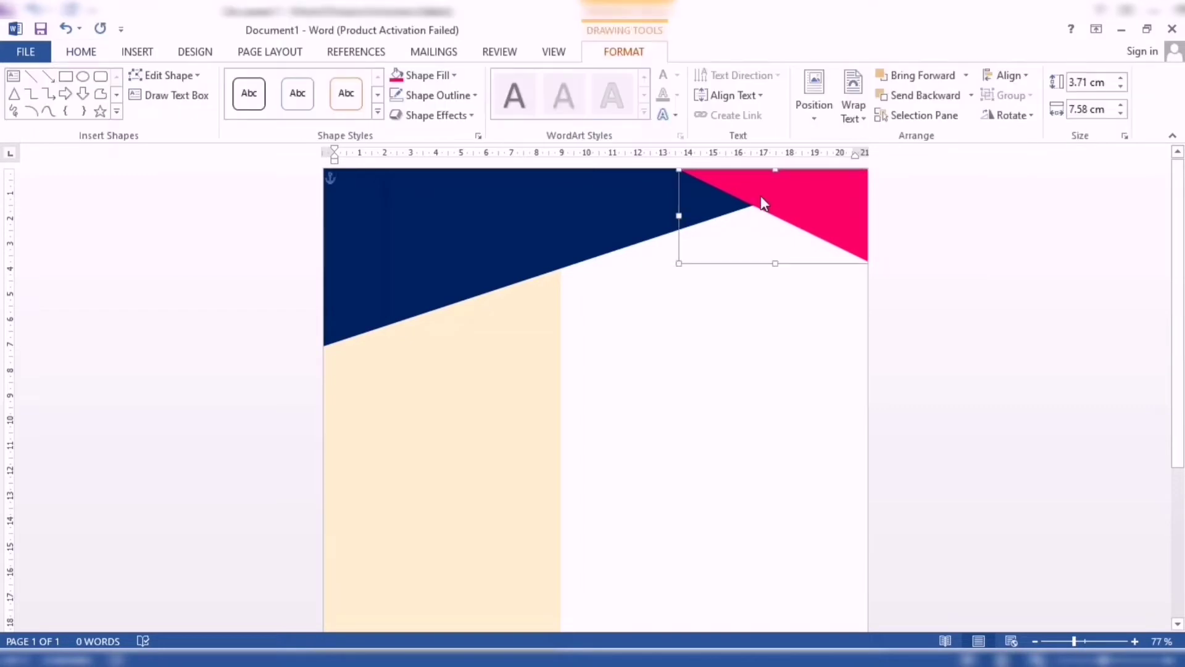
click(788, 361)
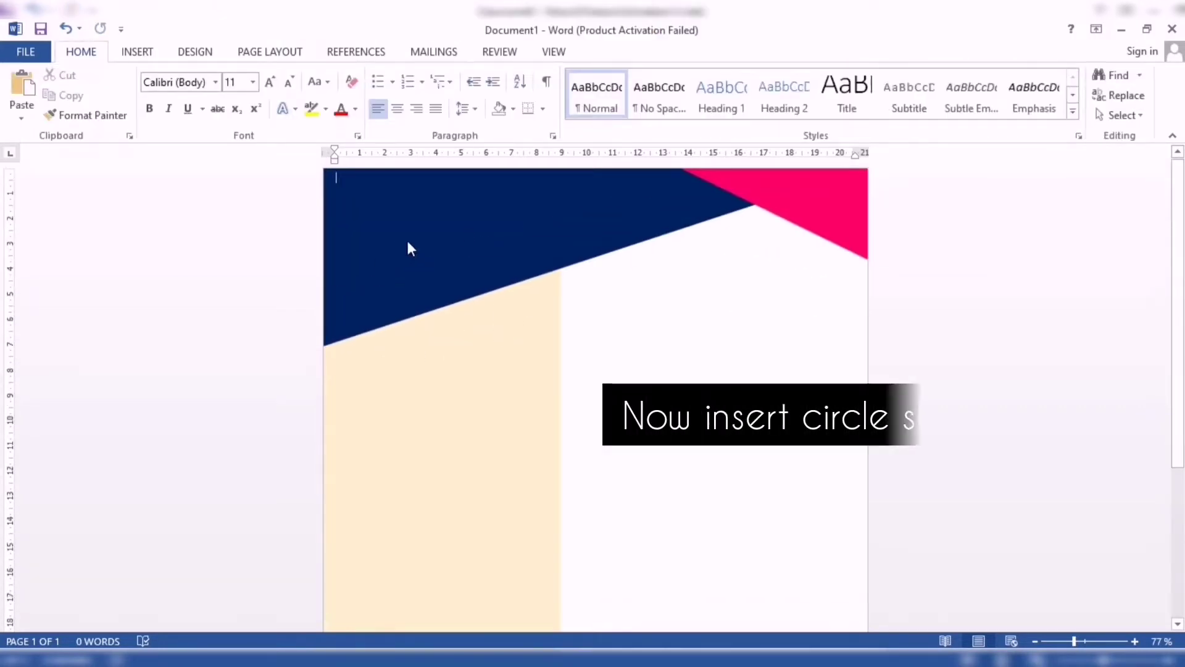
- Draw an oval near the top-left of the page and set its width to 5.7 cm
click(136, 52)
click(239, 99)
click(302, 159)
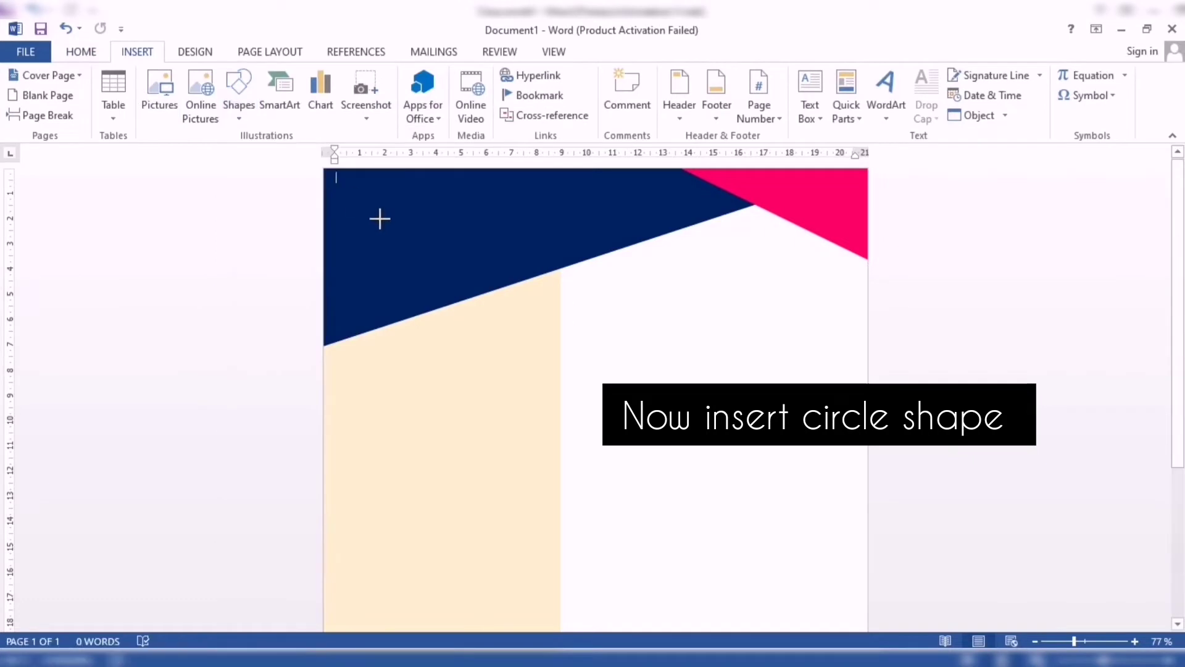
drag(379, 213, 518, 342)
drag(448, 293, 438, 295)
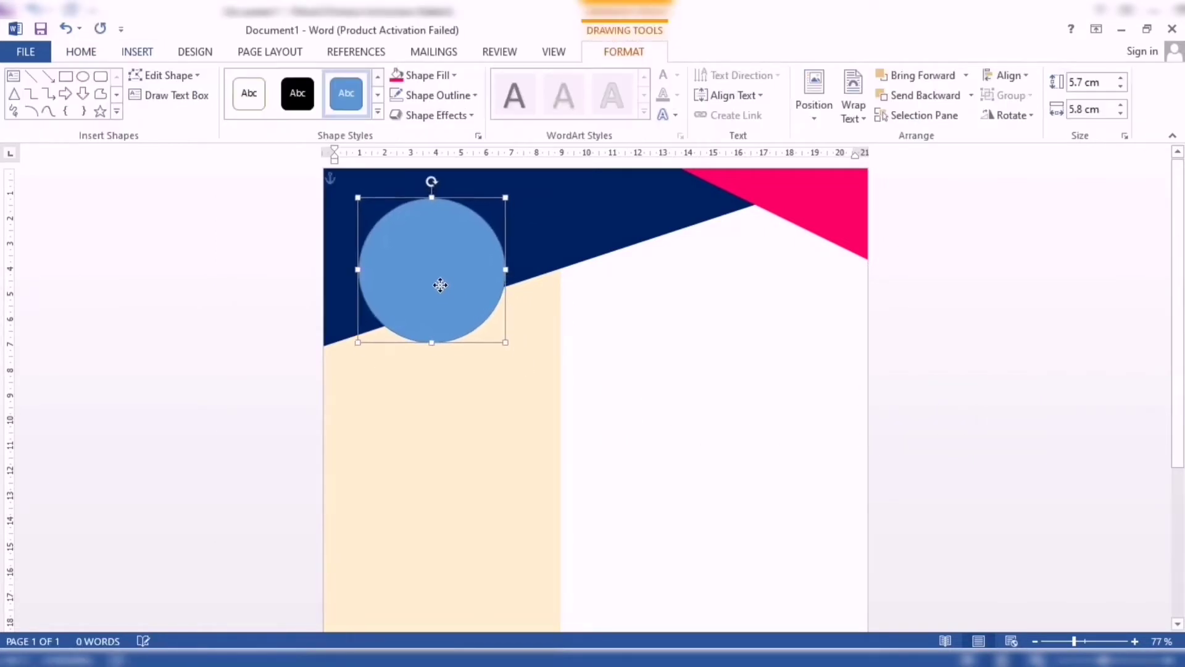
click(1120, 115)
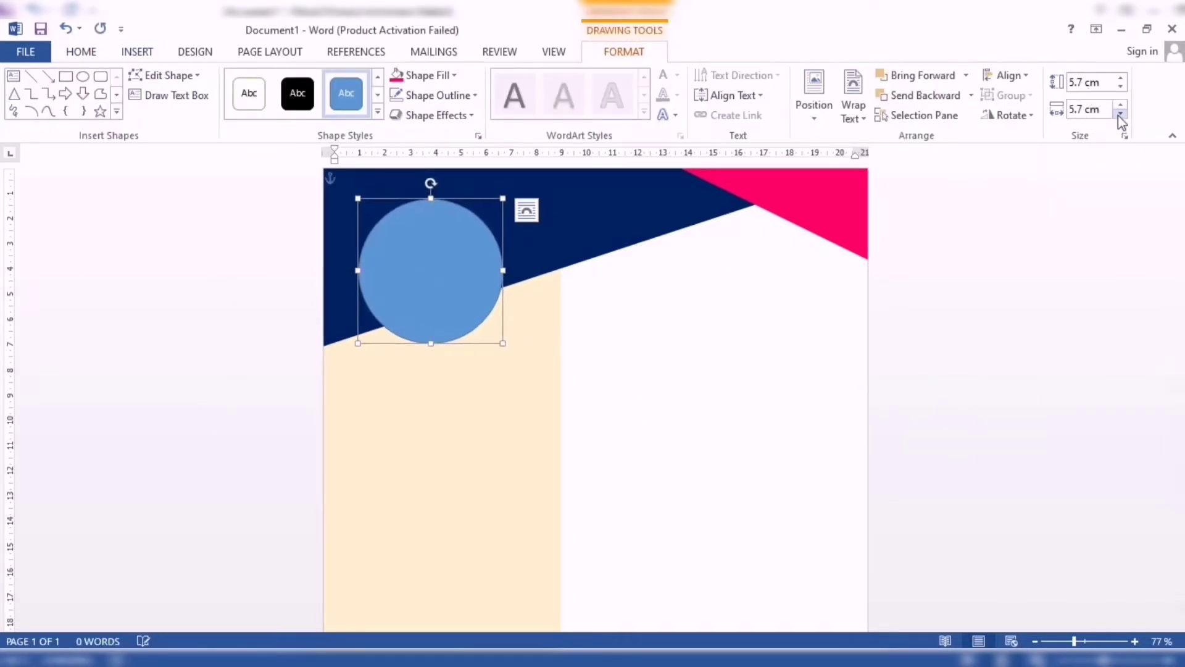
drag(453, 268, 461, 258)
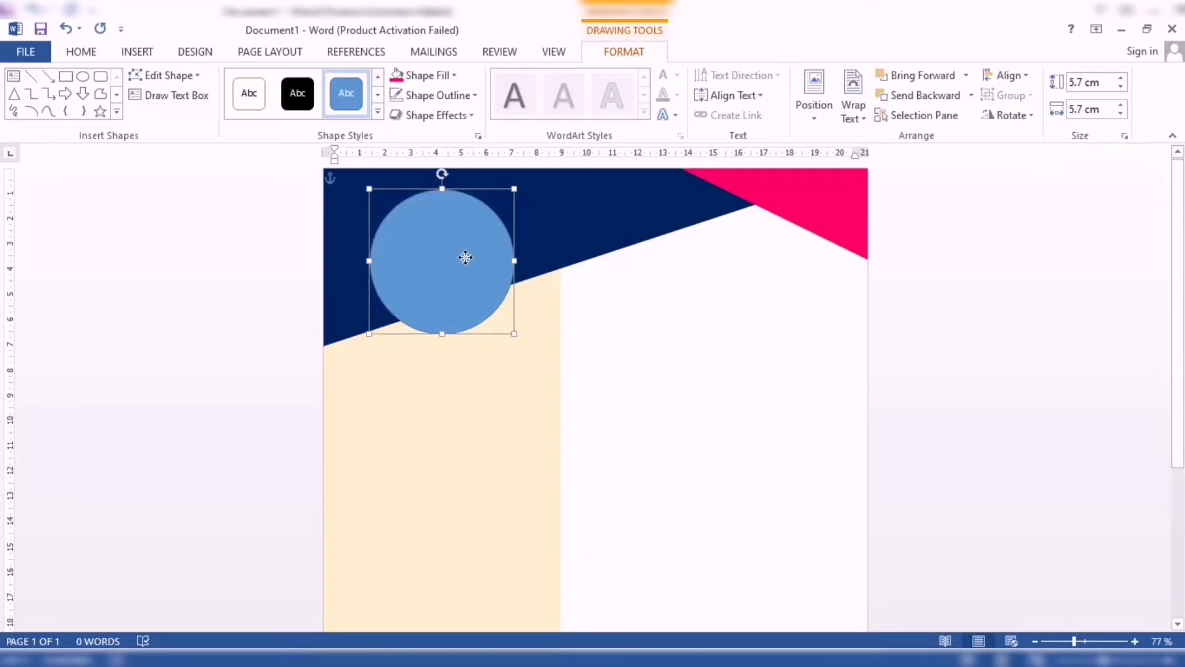
- Center the circle over the beige column, then nudge it down slightly
shift+click(527, 409)
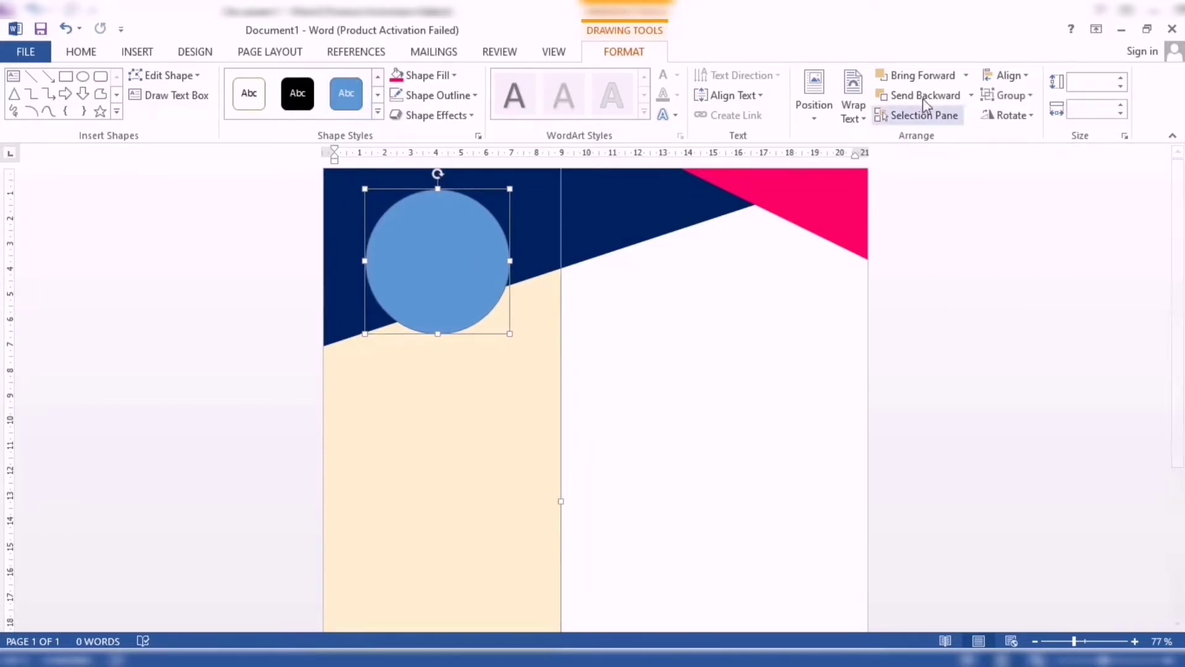
click(1007, 75)
click(1028, 118)
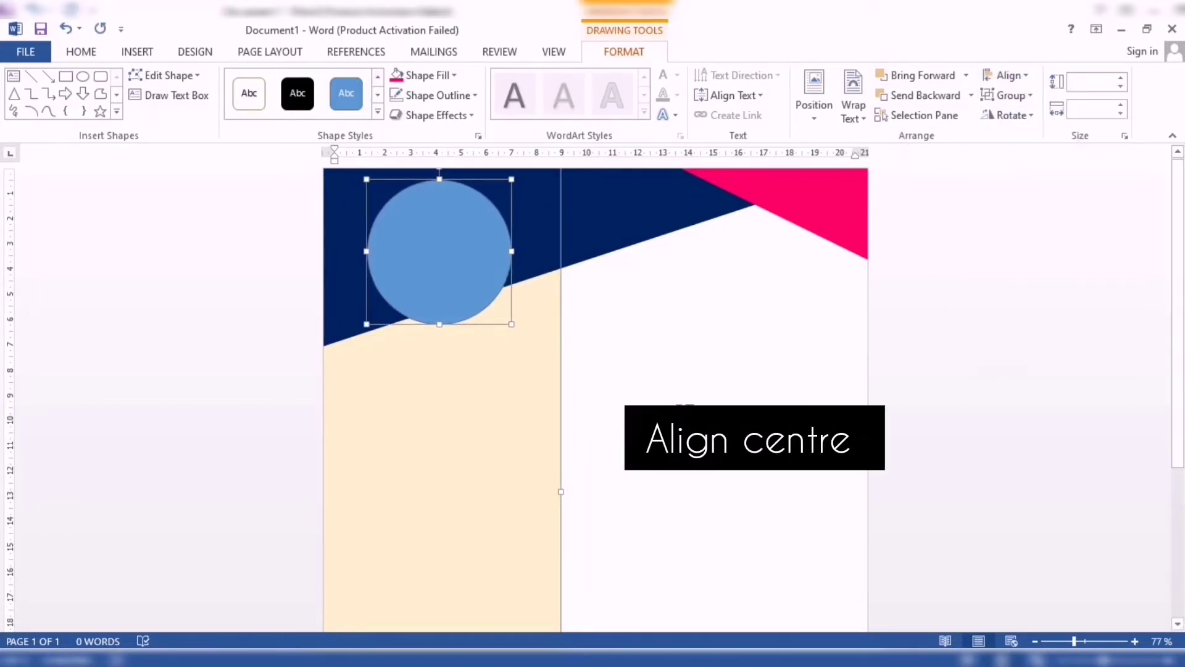
click(401, 276)
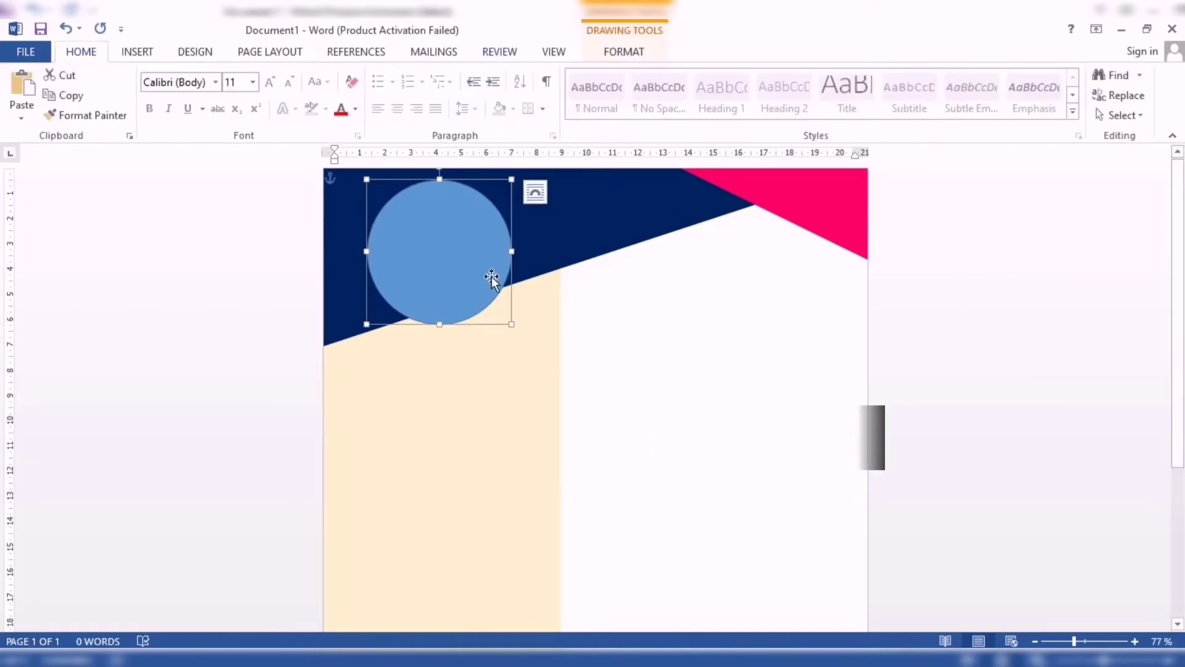
key(Down)
key(Down)
key(Down)
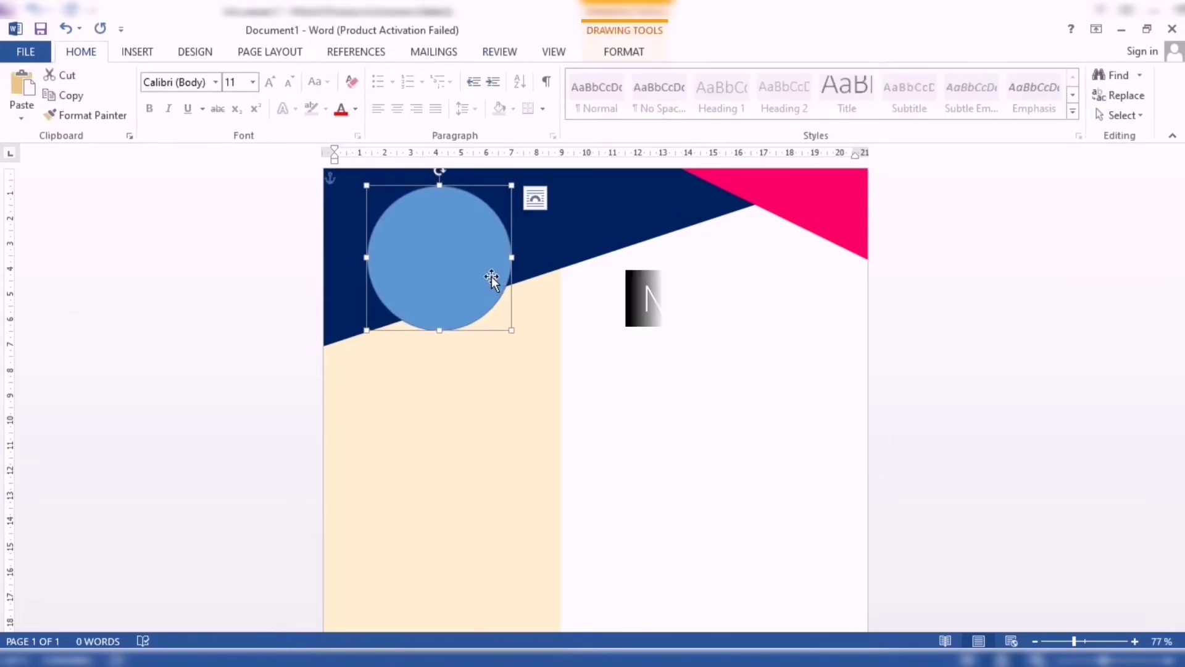
- Fill the circle with the man's portrait photo from the Desktop, cropped to Fill
click(624, 51)
click(429, 75)
click(425, 305)
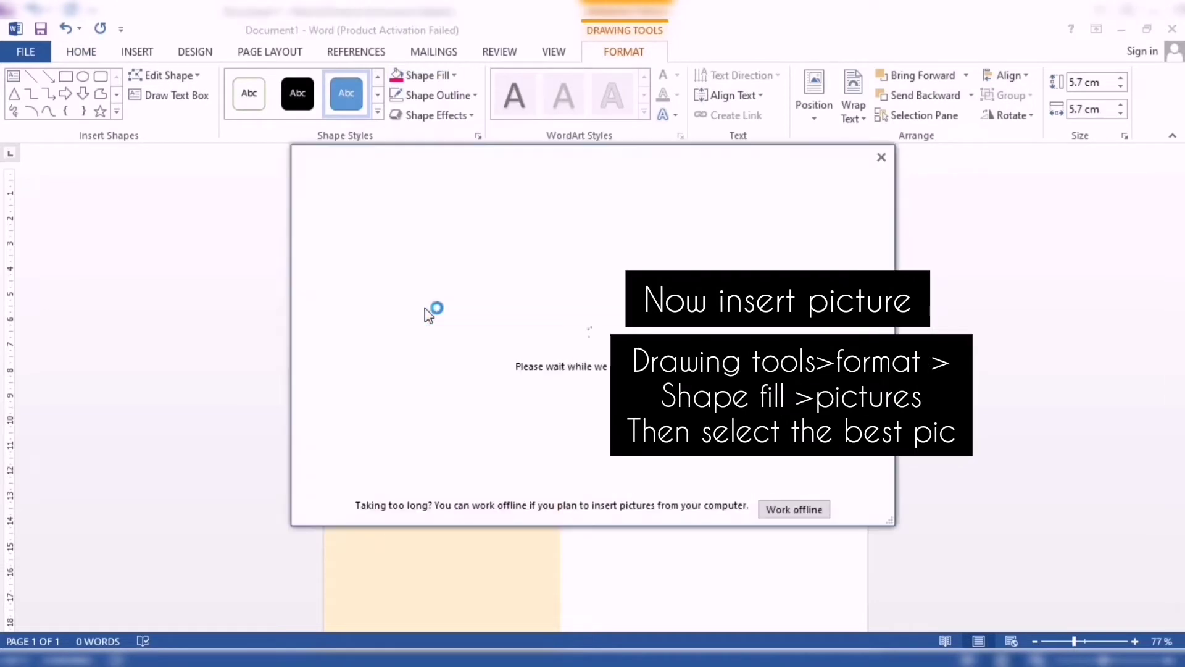
click(424, 248)
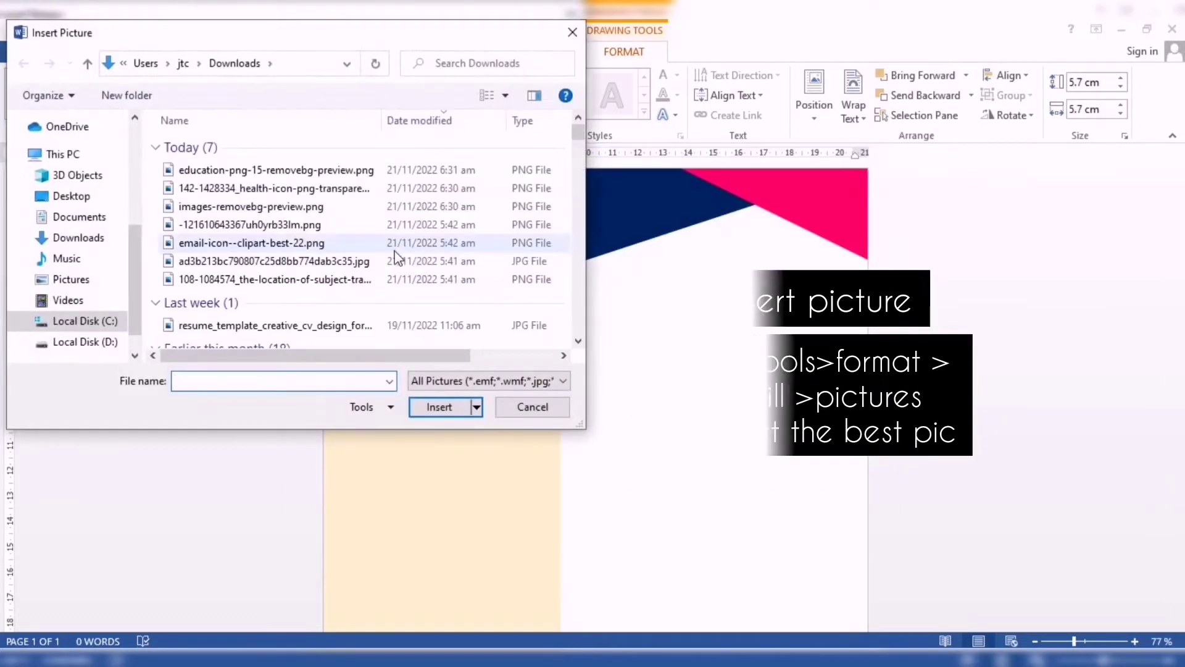
click(72, 196)
click(532, 309)
click(454, 408)
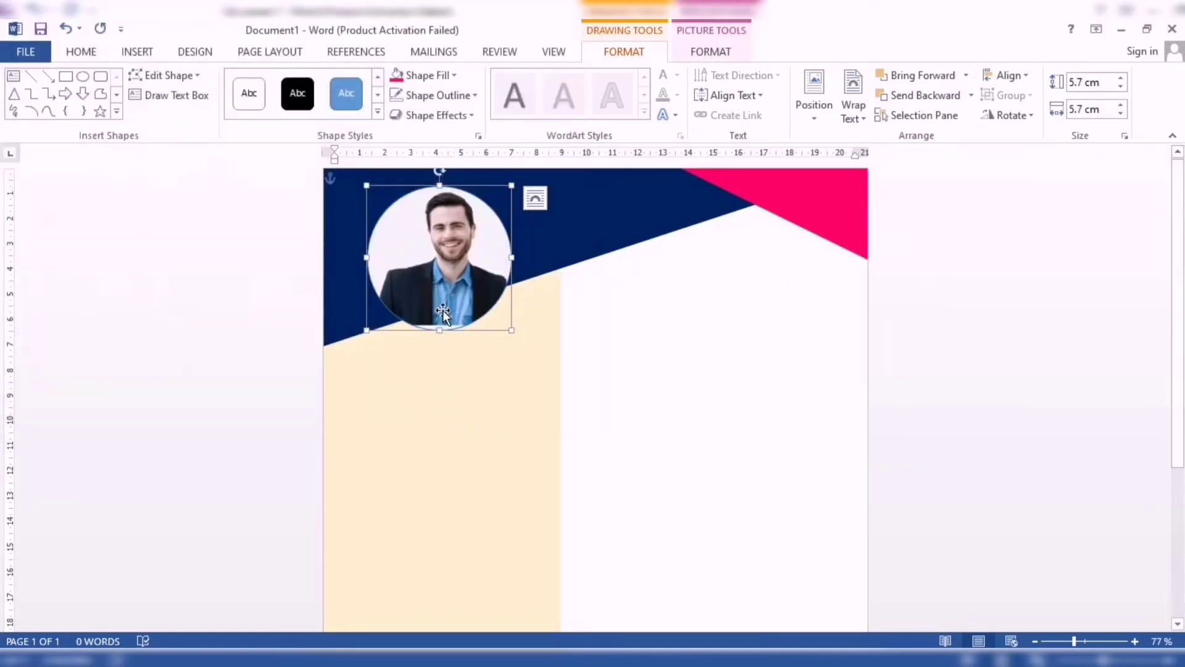
click(705, 52)
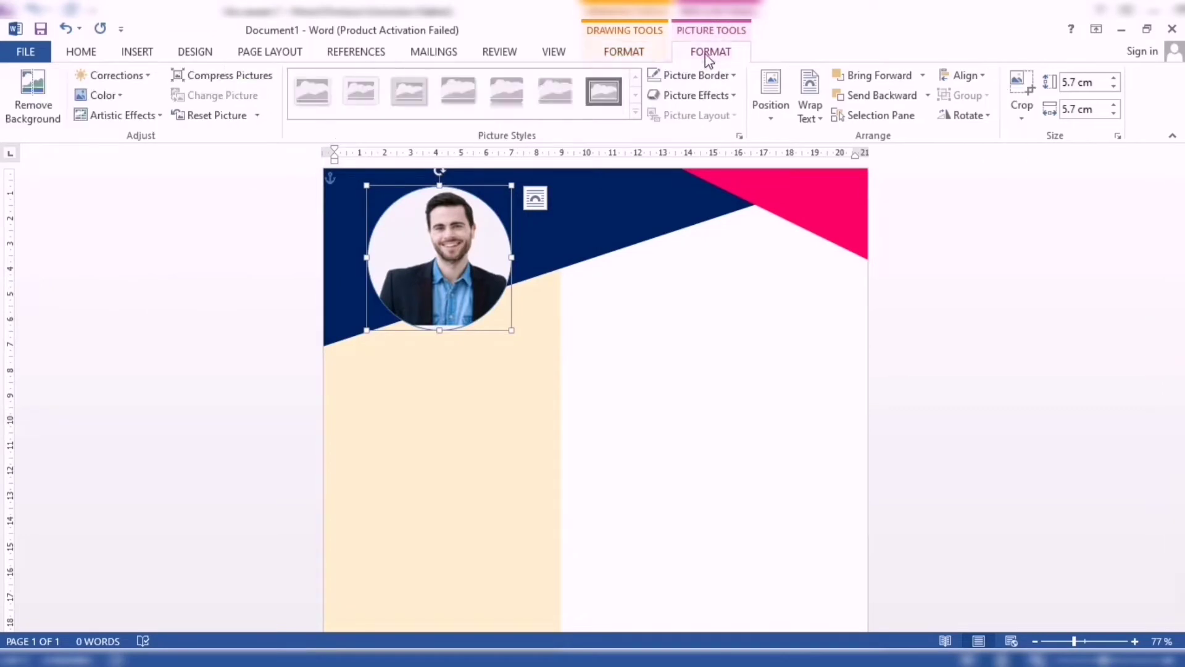
click(1022, 111)
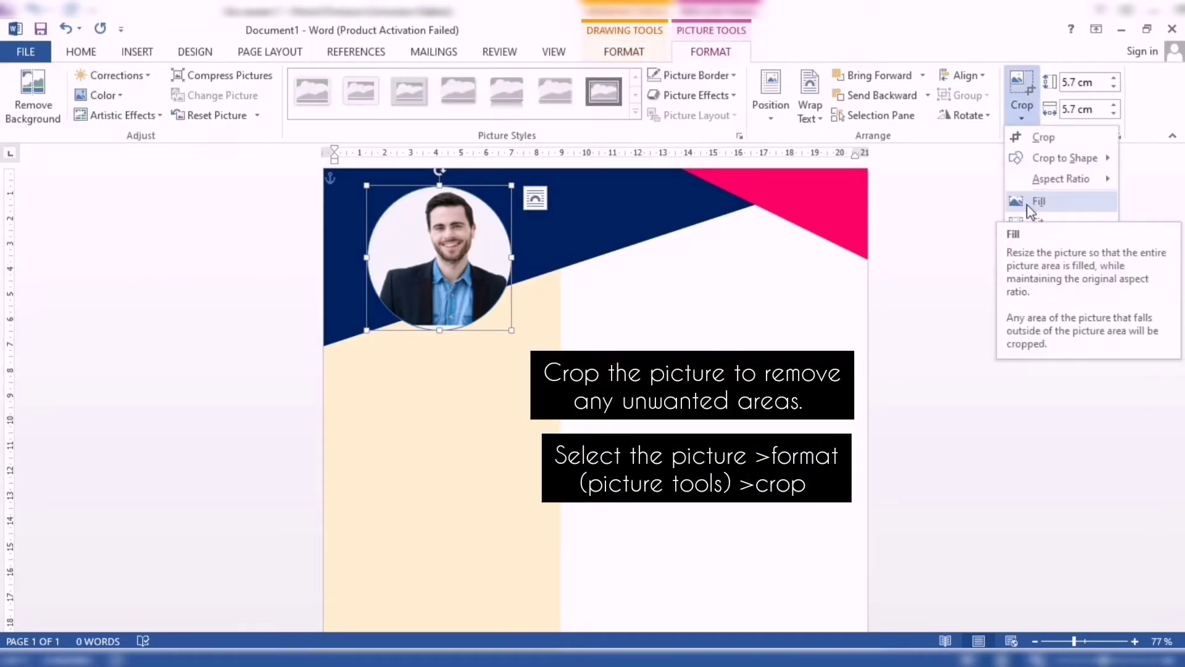
click(1026, 201)
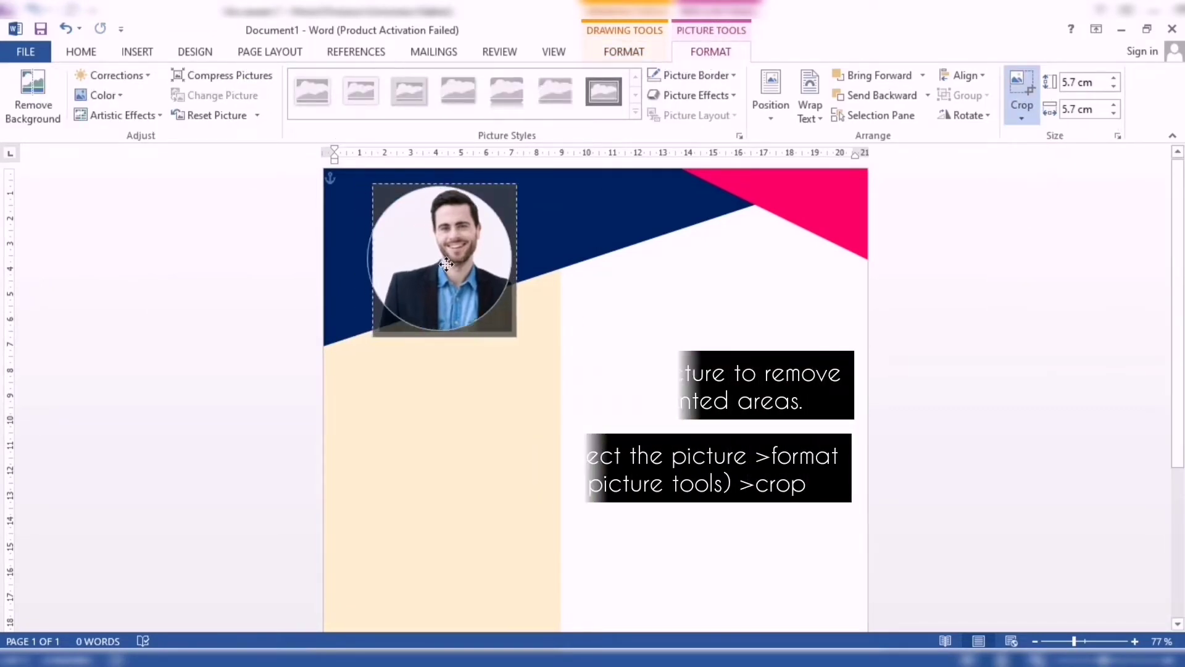
- Give the round profile photo a black picture border and increase its weight
click(602, 306)
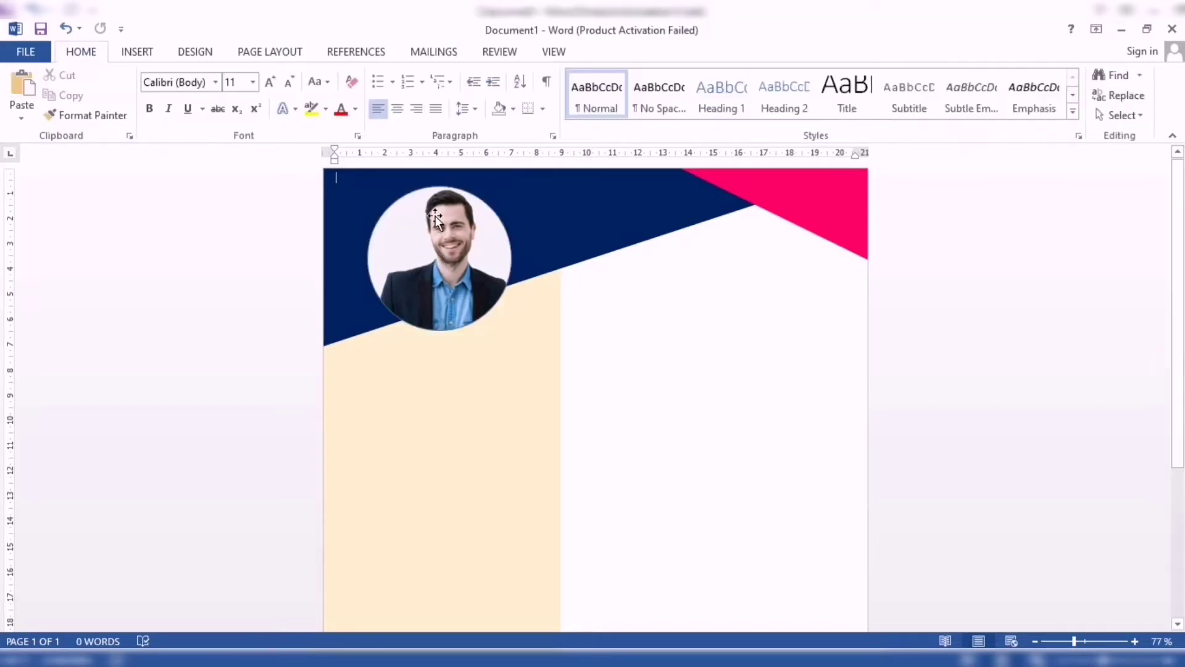
click(435, 219)
click(711, 52)
click(694, 75)
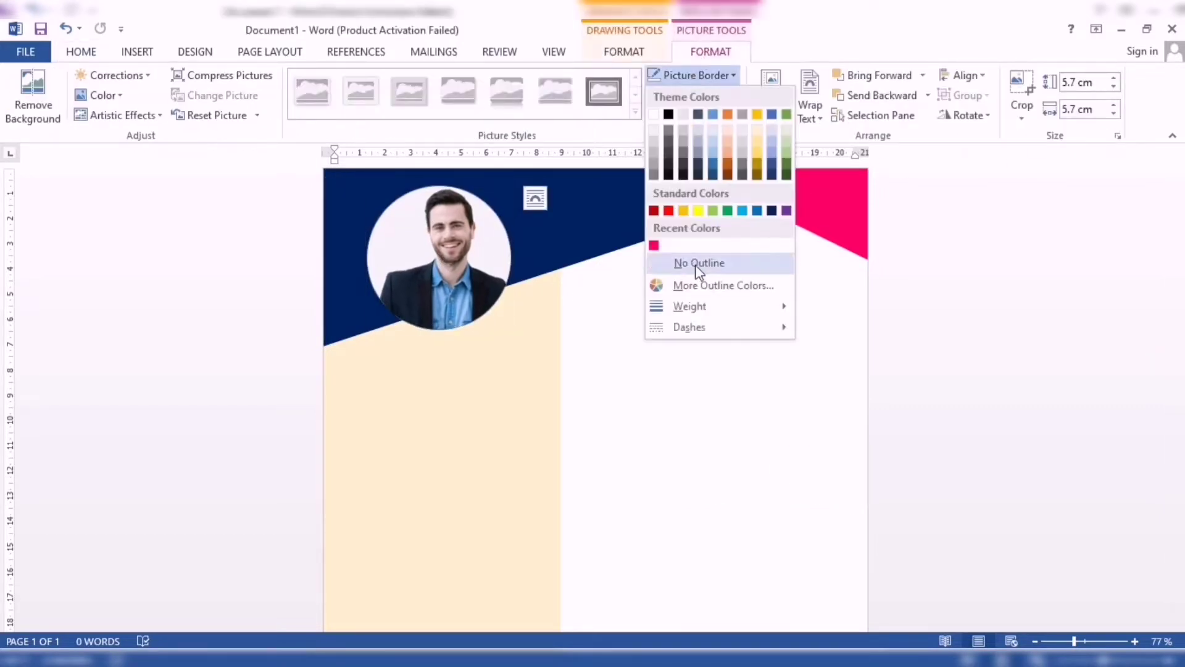
mouse_move(690, 306)
click(841, 382)
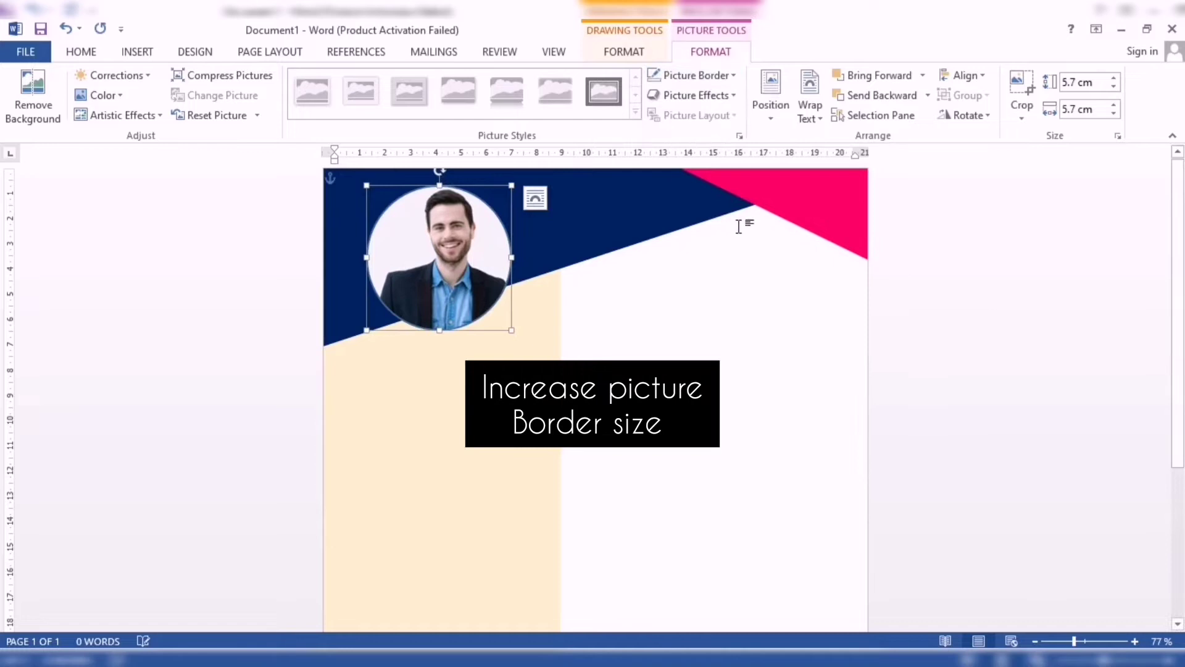
click(697, 74)
click(666, 118)
click(697, 75)
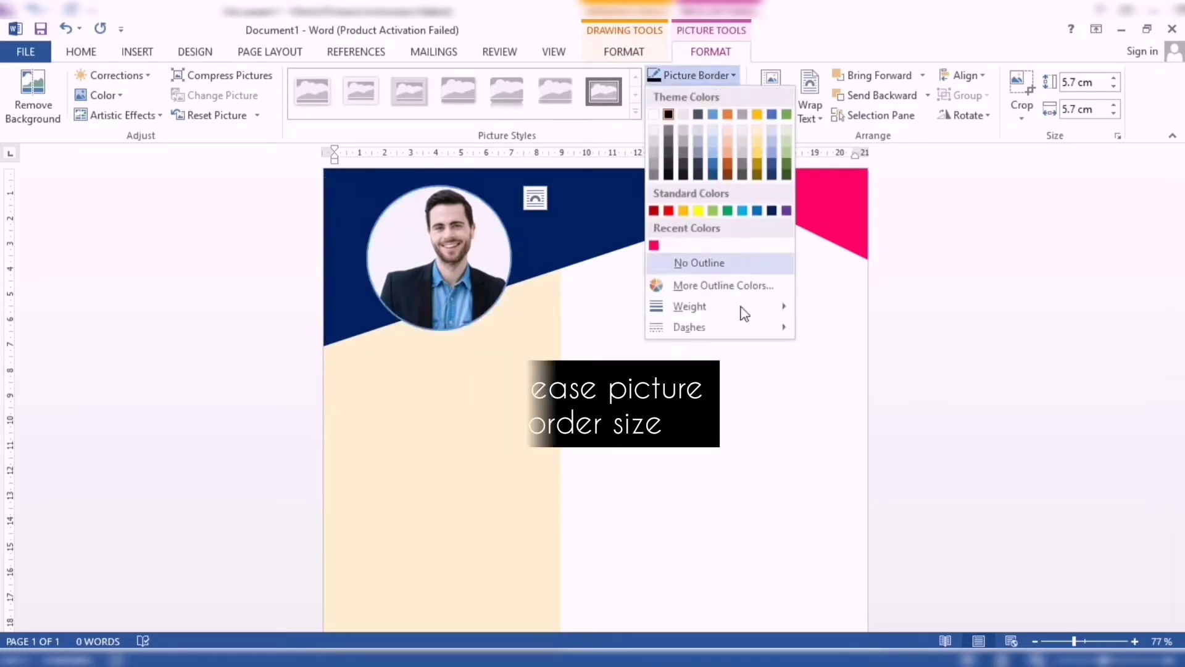
click(842, 404)
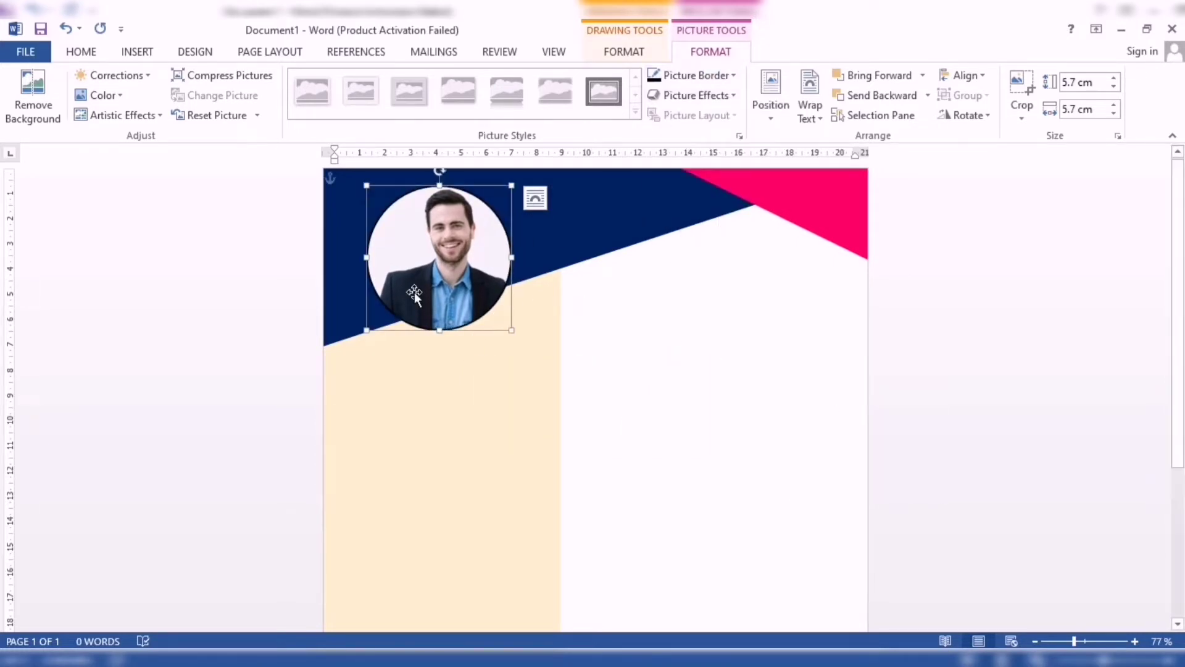
click(633, 52)
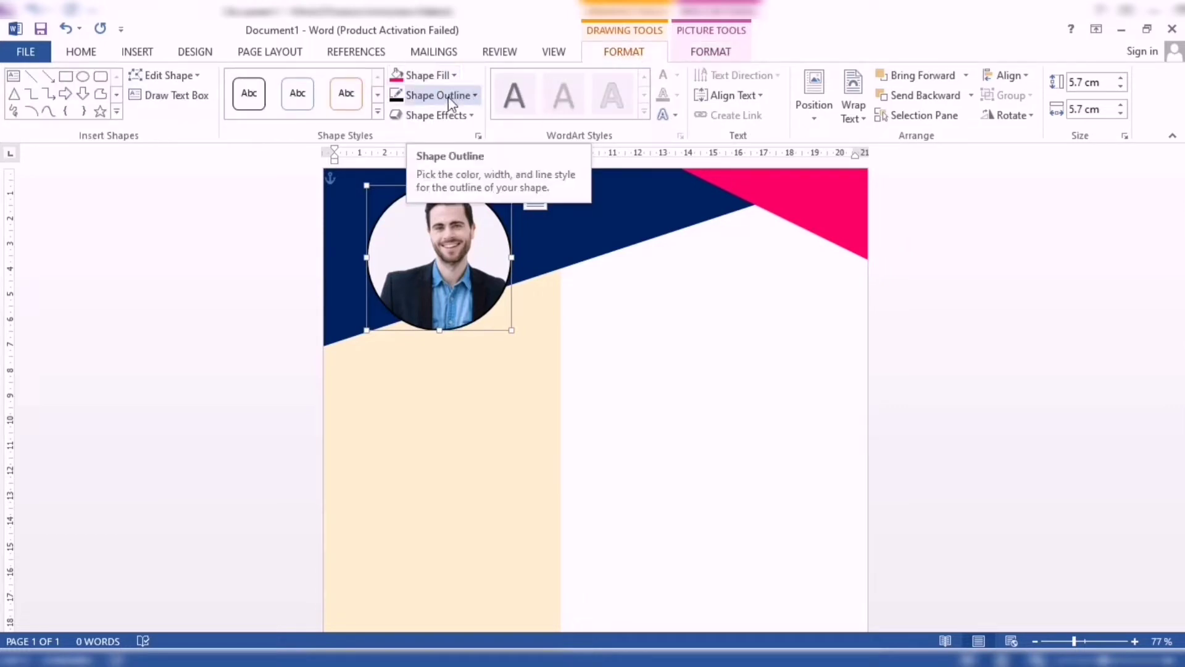
click(555, 344)
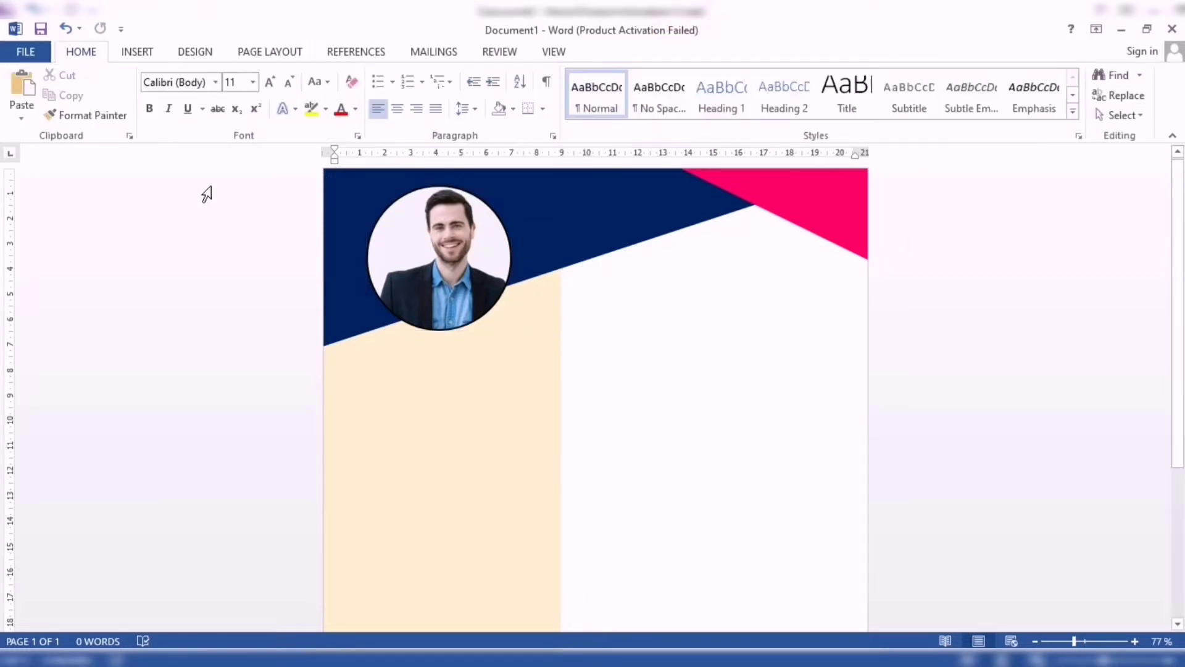
click(146, 56)
- Draw an oval over the profile photo and size it to 6.7 cm by 6.7 cm
click(238, 93)
click(418, 286)
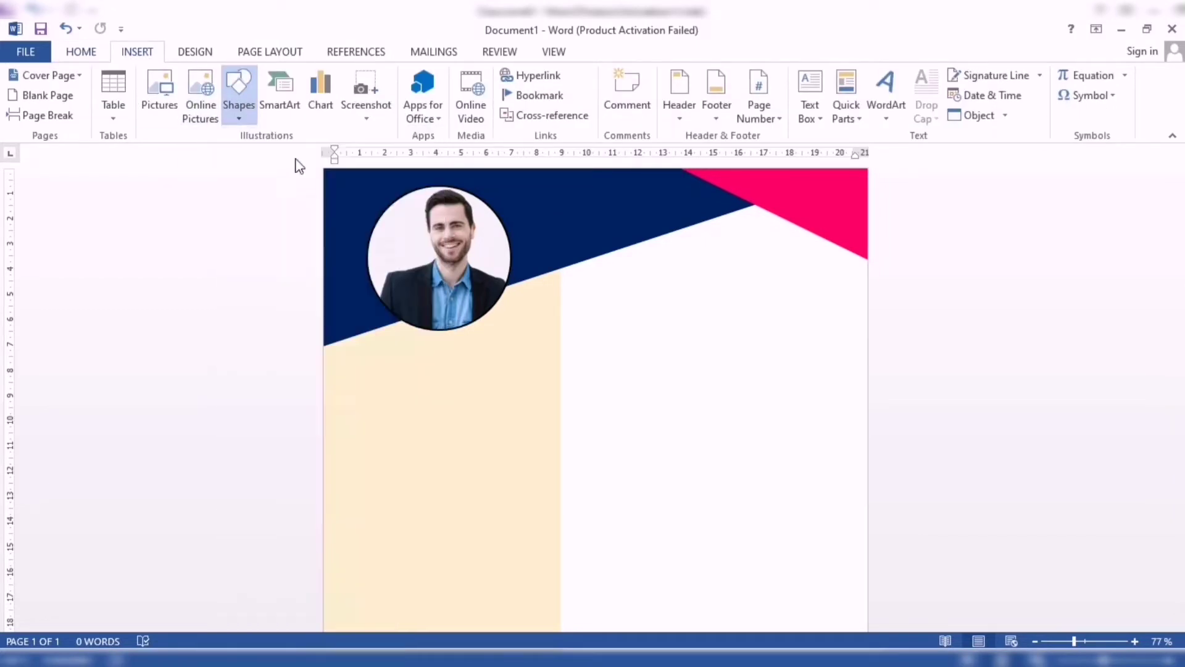
mouse_move(367, 185)
mouse_down()
mouse_move(537, 373)
mouse_move(553, 371)
mouse_up()
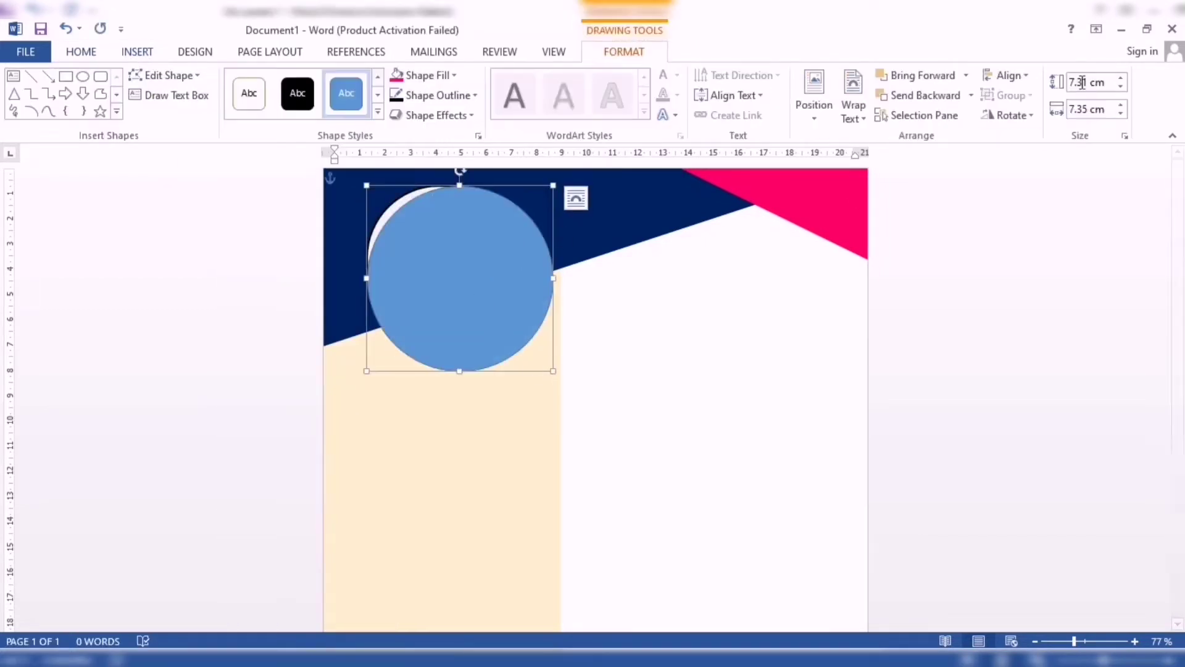
drag(1079, 81, 1075, 85)
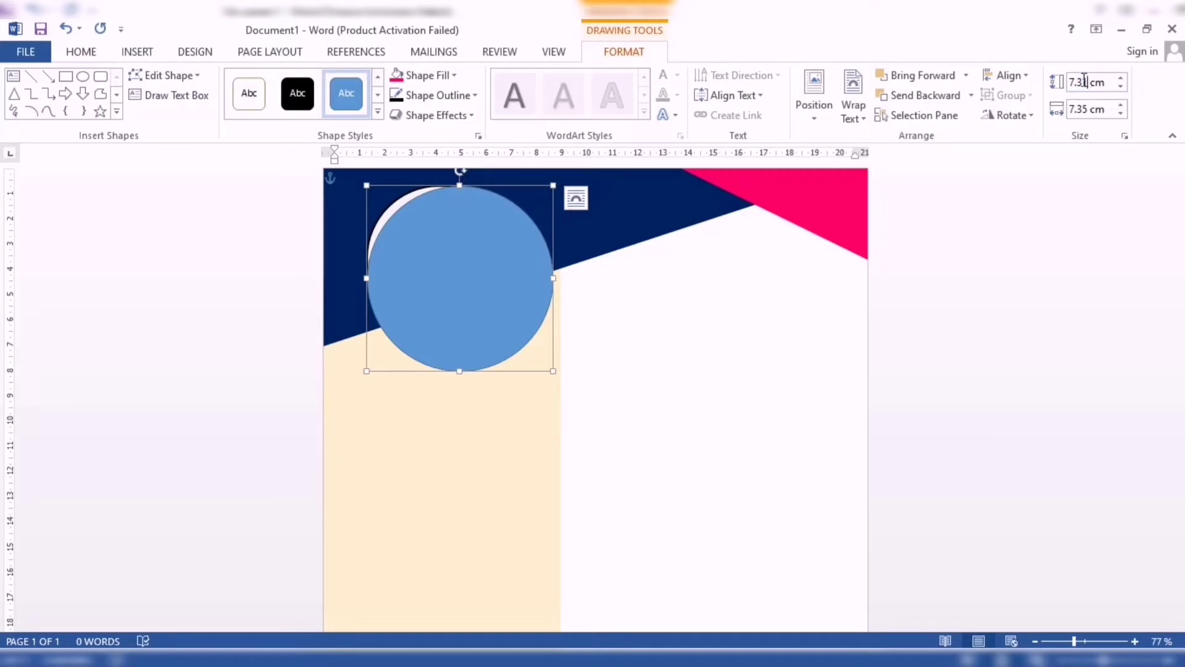
double_click(1085, 81)
click(1065, 111)
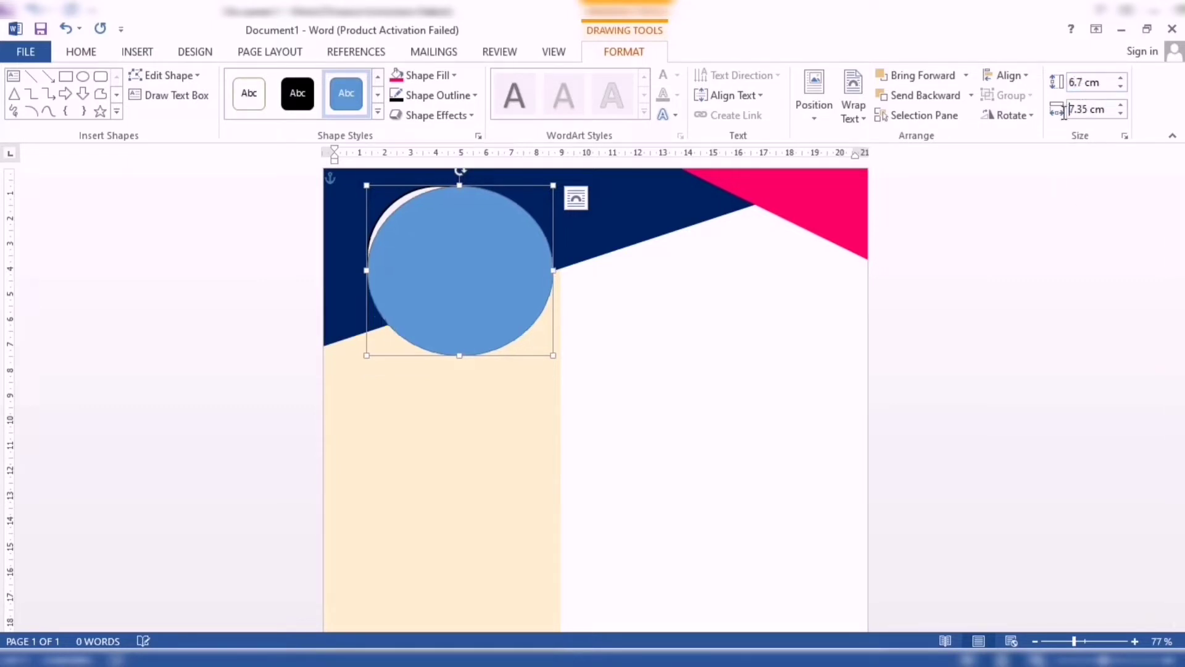
text(6.7)
click(547, 362)
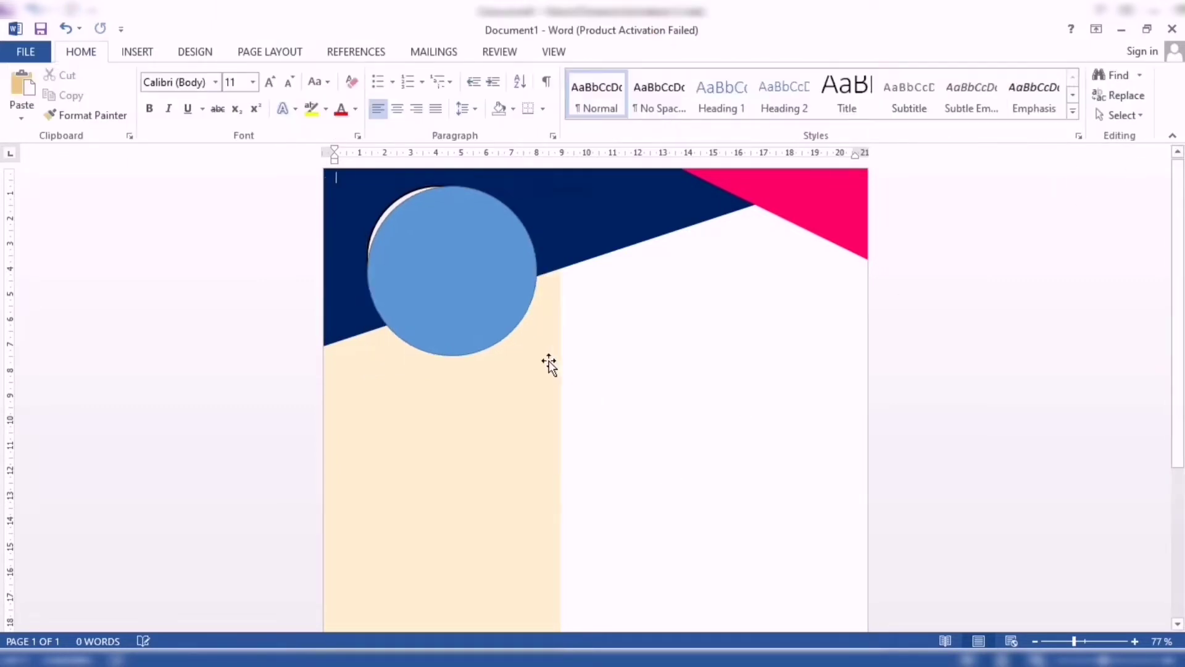
click(447, 286)
- Give the new circle No Fill and a white 2¼ pt outline
click(426, 75)
click(432, 261)
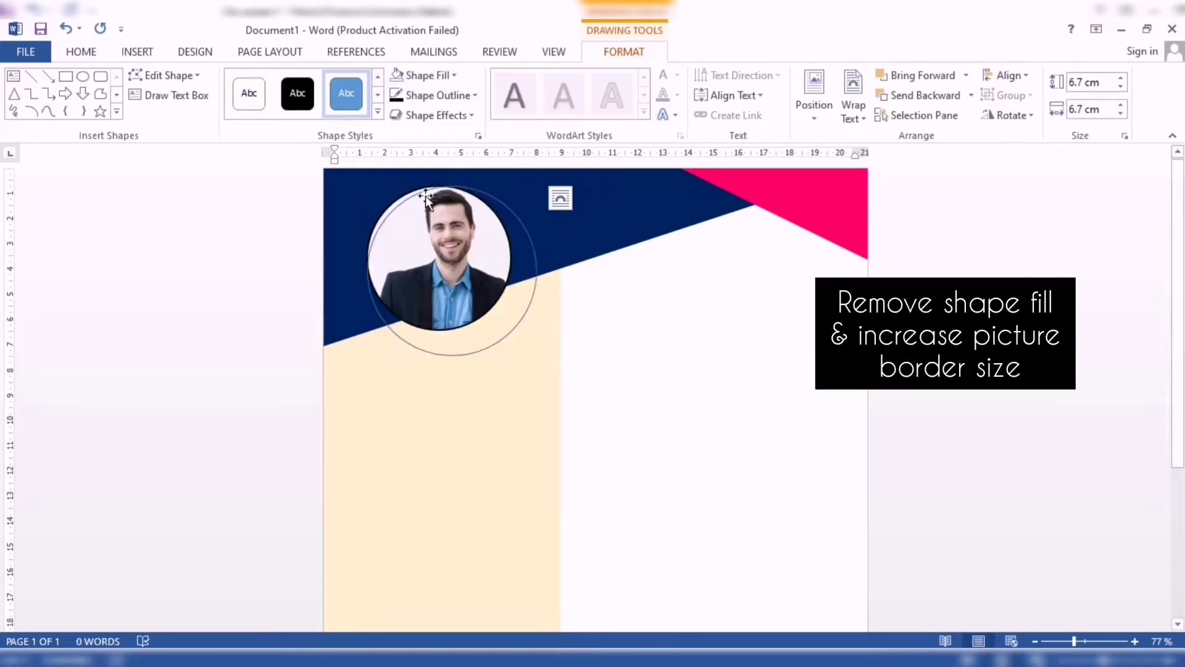
click(438, 95)
mouse_move(432, 326)
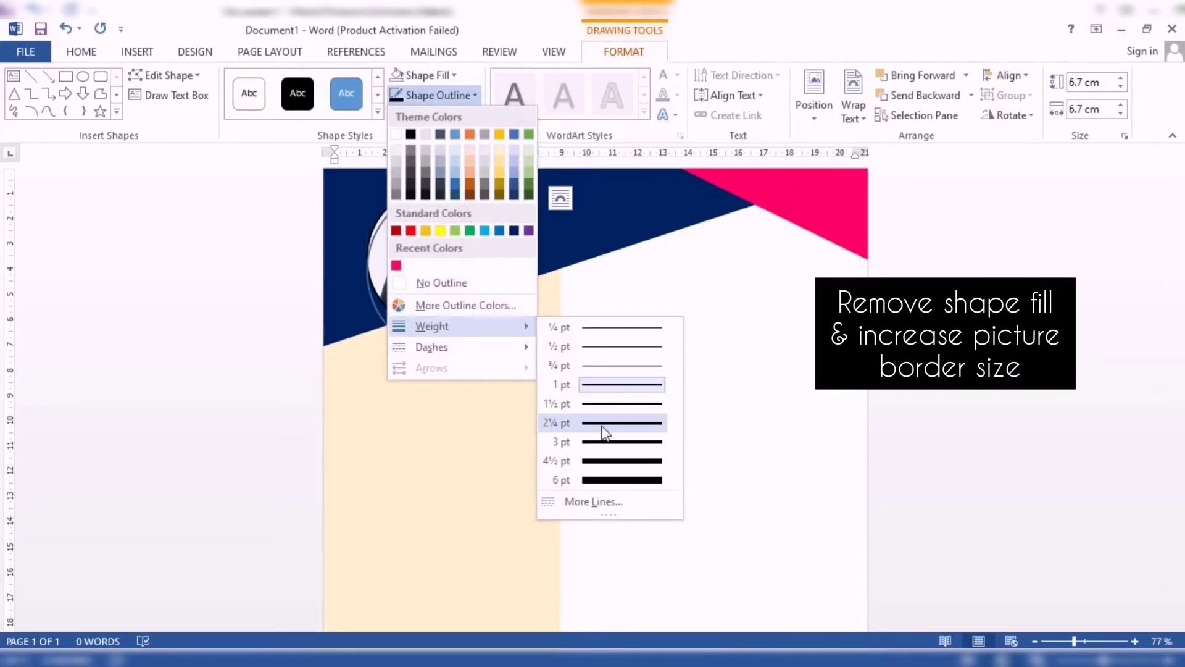
click(604, 433)
click(438, 95)
click(396, 133)
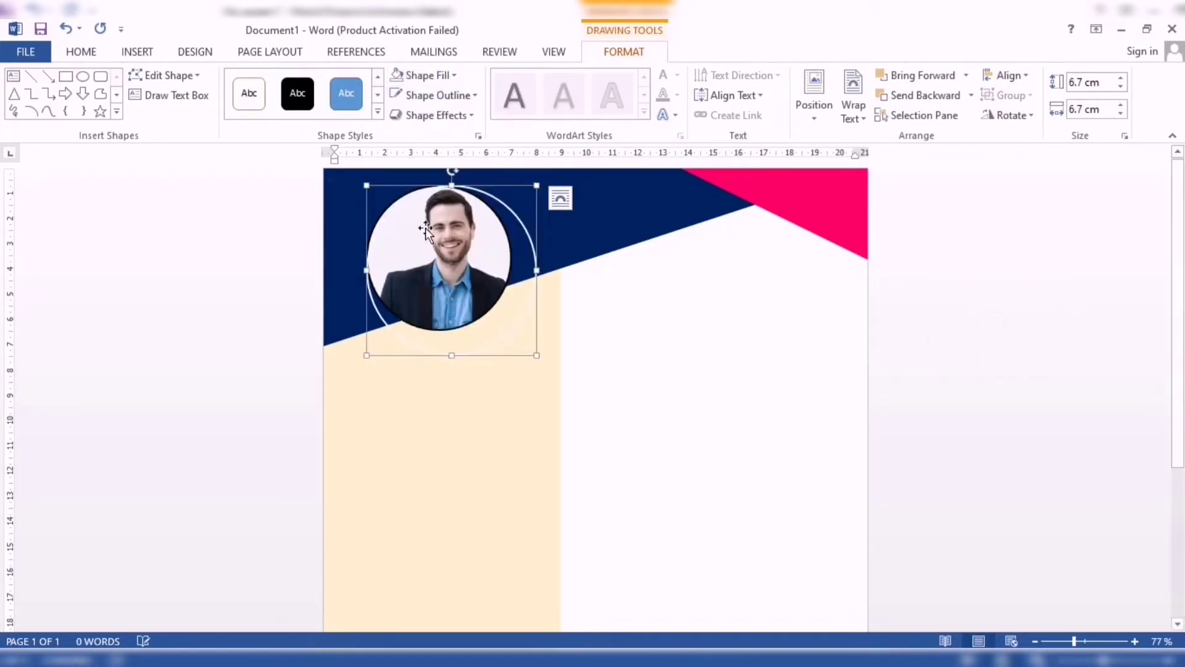
drag(467, 350, 459, 326)
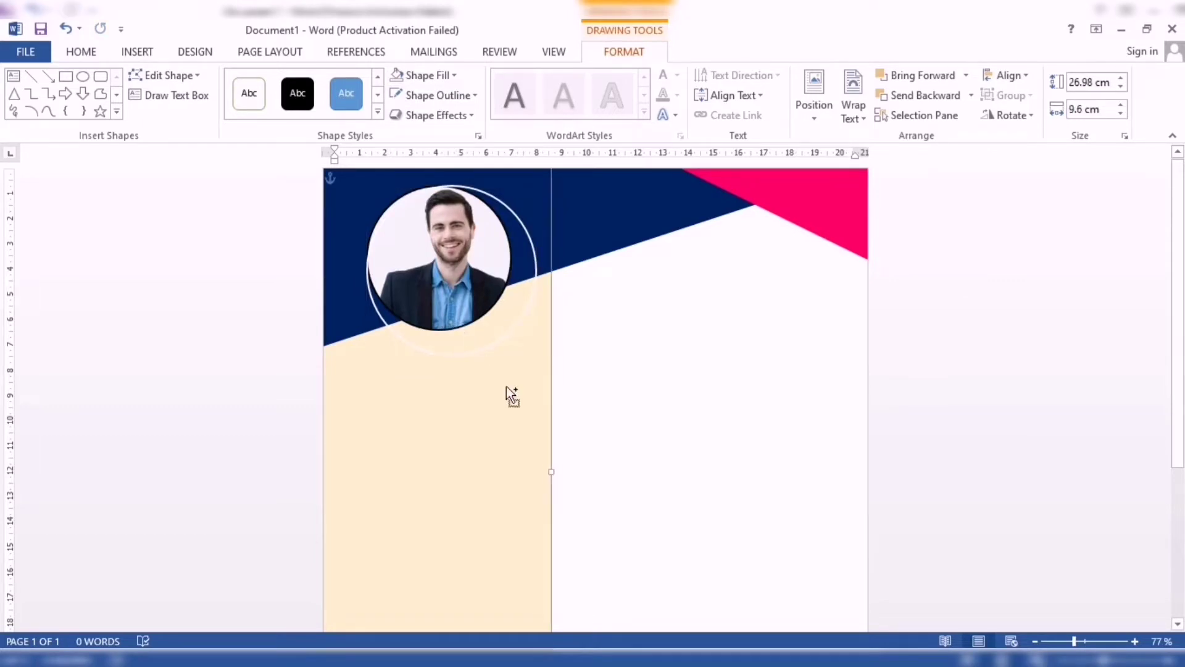
- Undo the accidental column resize and move the white ring up over the photo
key(ctrl+z)
click(535, 259)
click(446, 191)
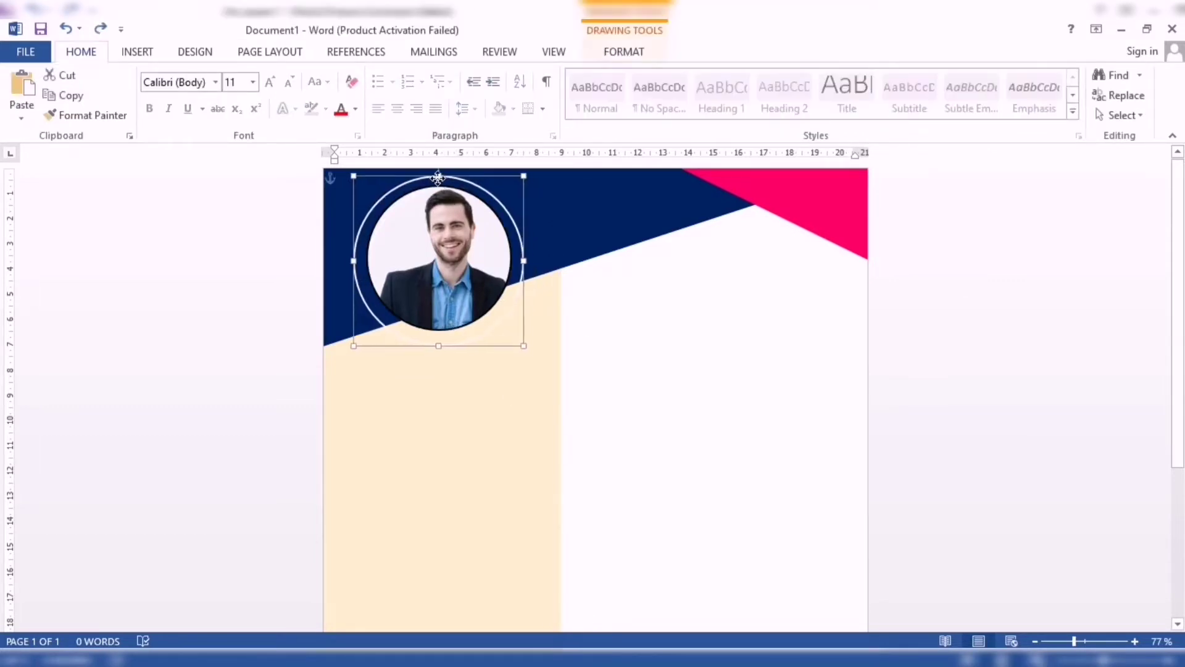
drag(438, 178, 433, 172)
- Align the ring and photo on their middles and centres, group them, and nudge down
key(Escape)
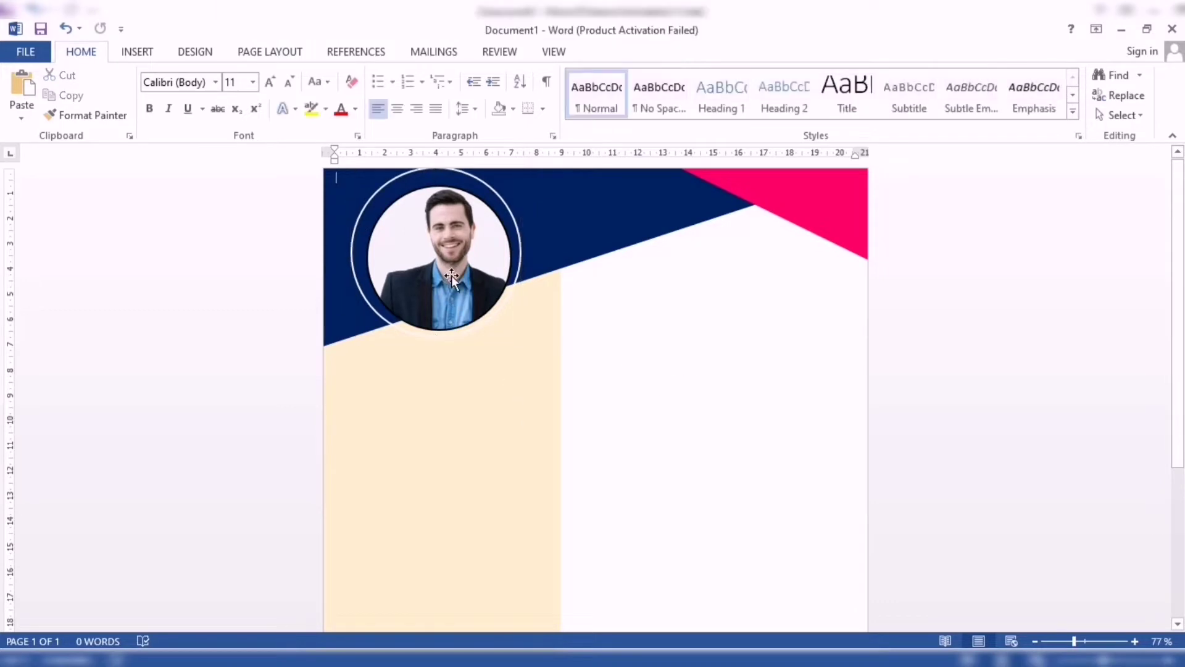
click(444, 247)
shift+click(472, 174)
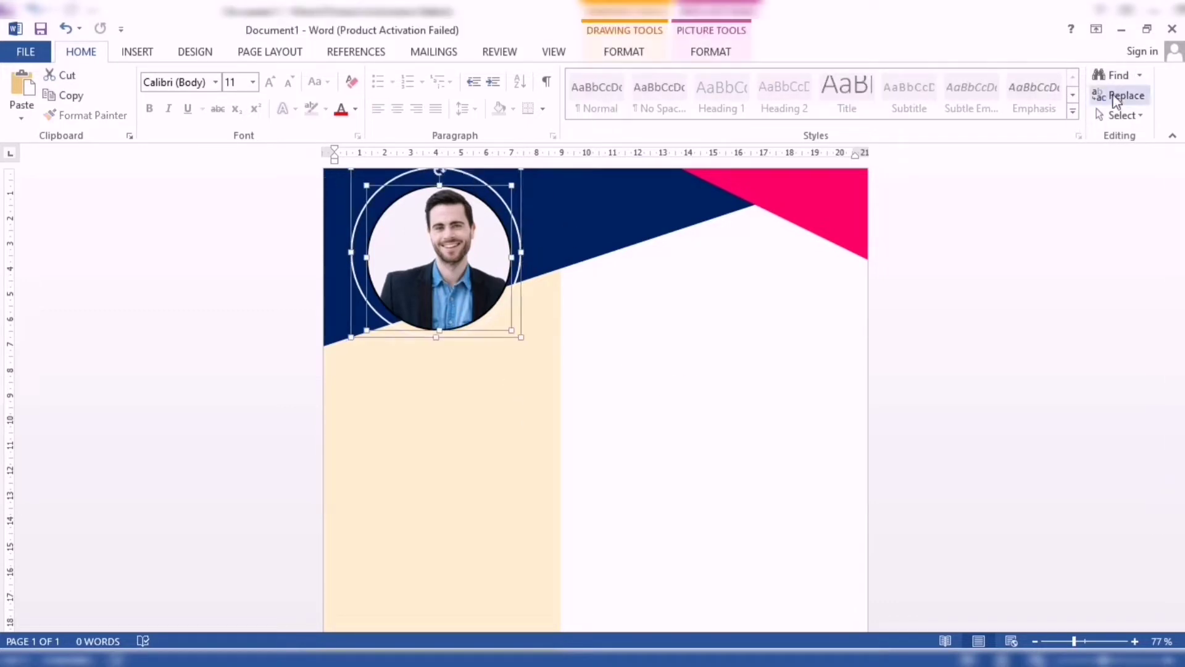
click(624, 52)
click(1006, 74)
click(1022, 181)
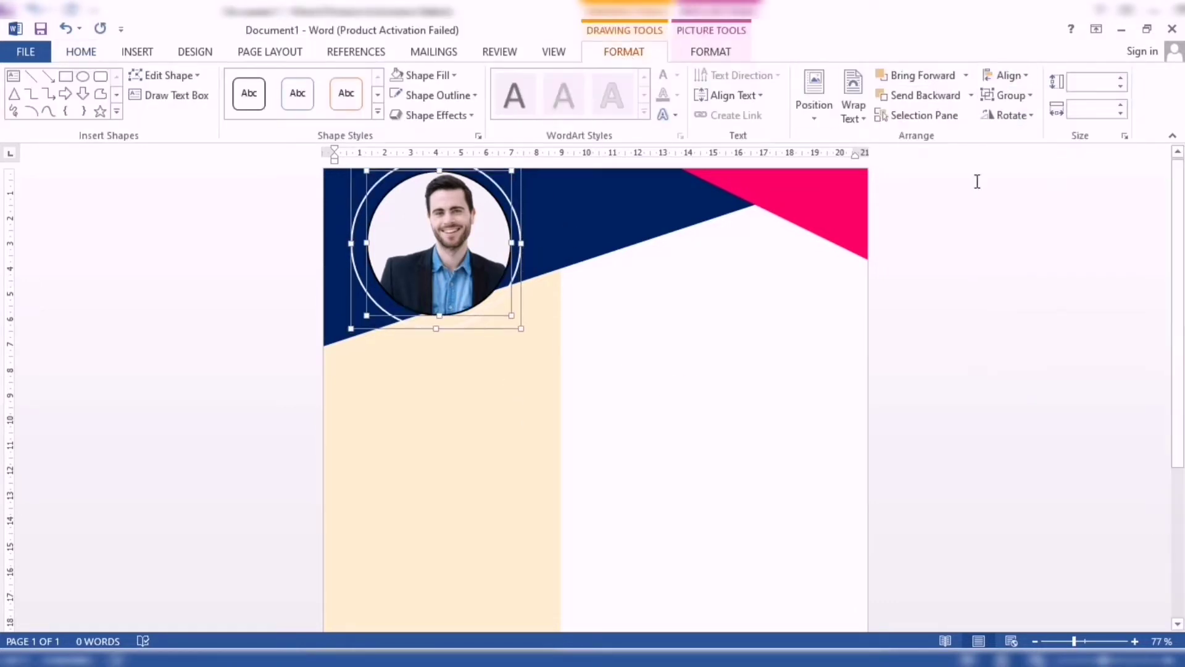
click(1006, 74)
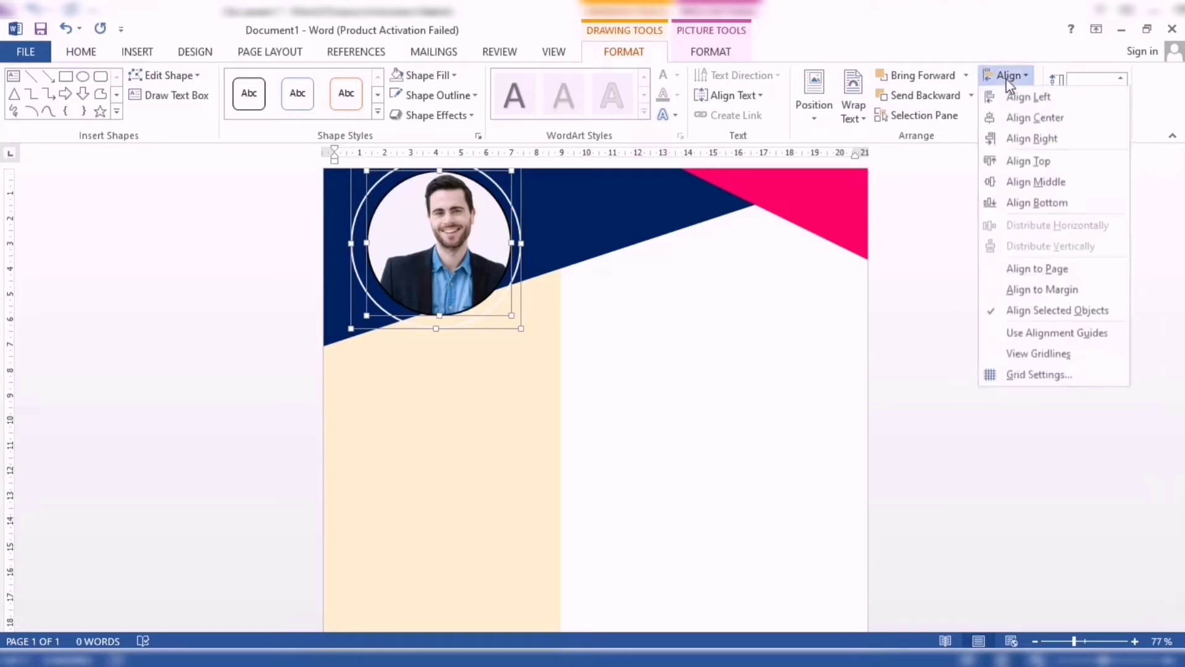
click(1023, 118)
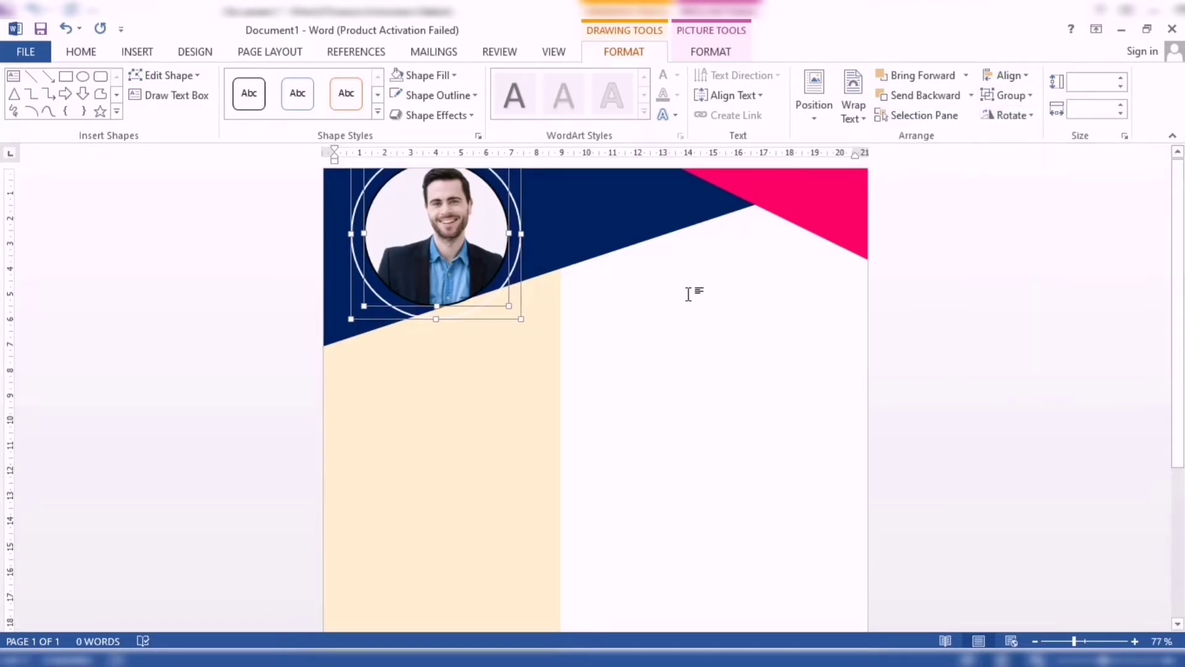
click(1017, 95)
click(1012, 111)
drag(472, 248, 472, 278)
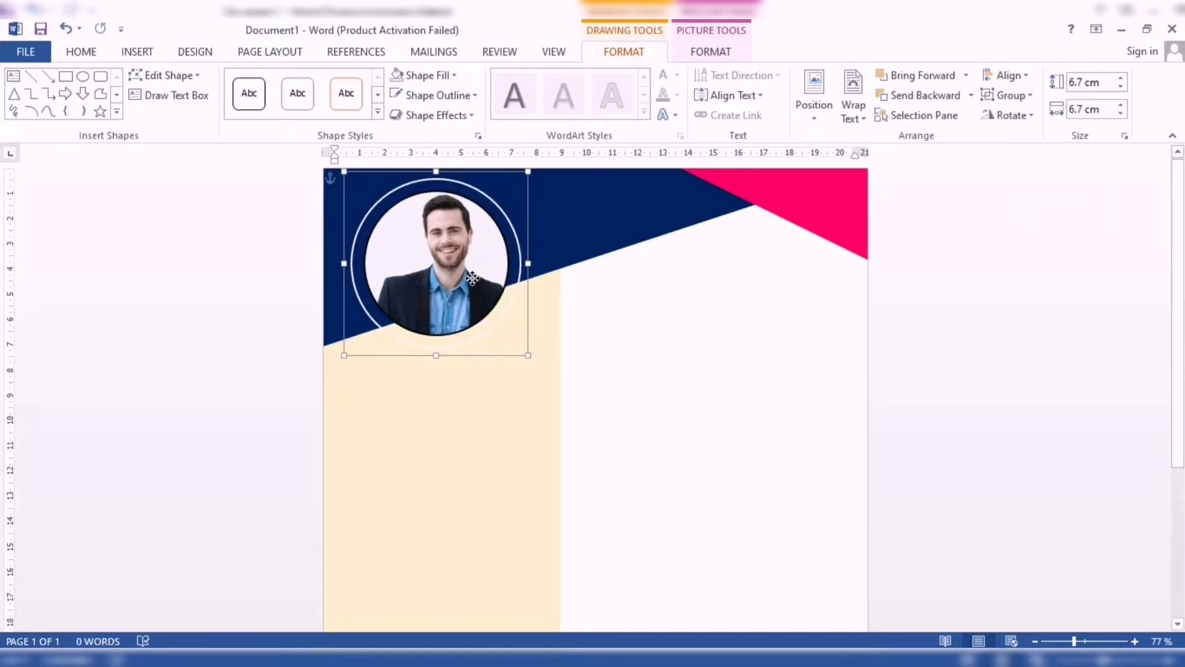
- Fill the left column with a peach colour
click(534, 429)
click(534, 429)
click(429, 75)
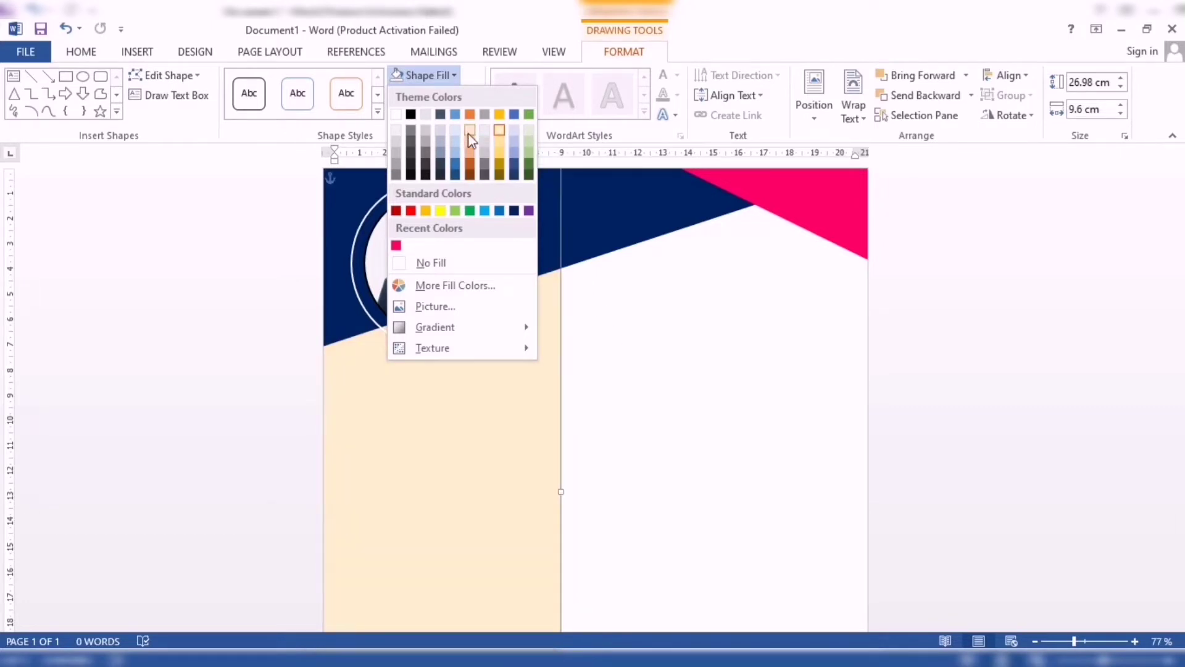
click(673, 358)
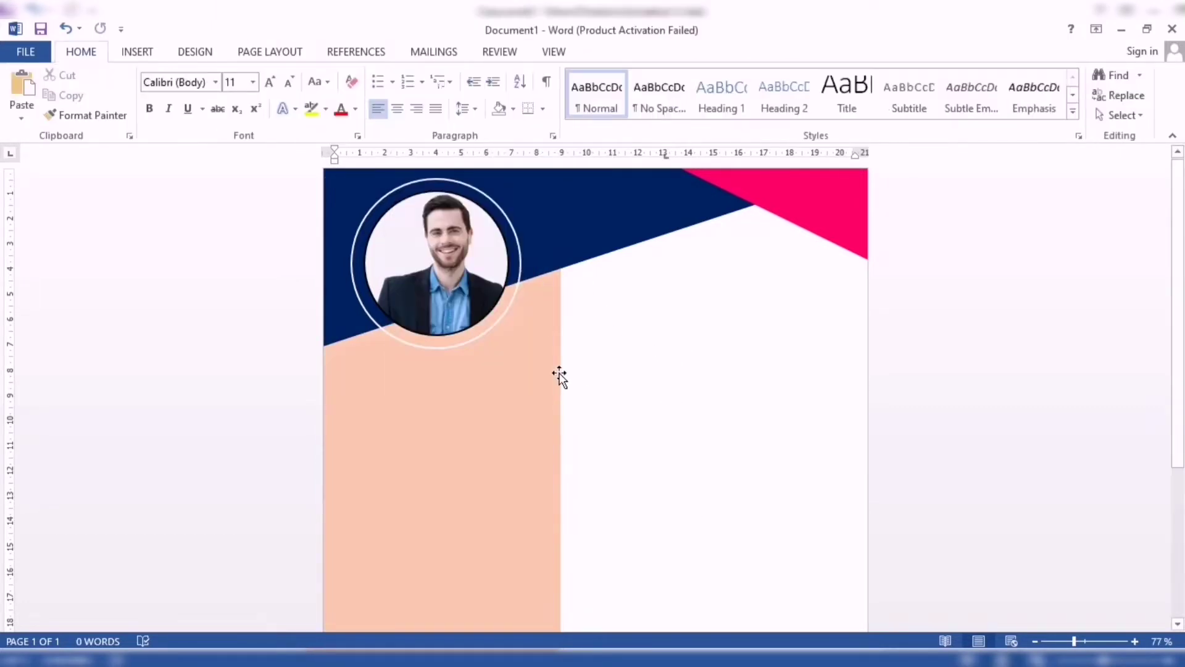
- Extend the peach column down to the bottom of the page
scroll(560, 376, down, 5)
click(454, 602)
drag(440, 608, 440, 628)
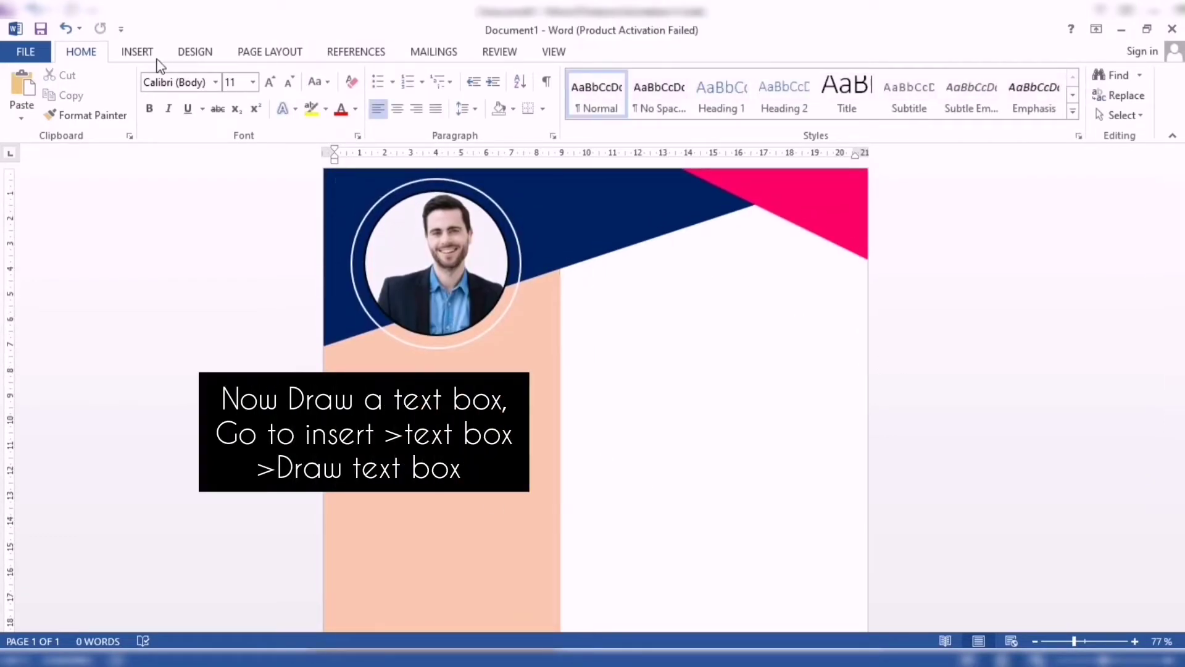
- Draw a text box right of the photo holding the name and job title from Notepad
click(137, 52)
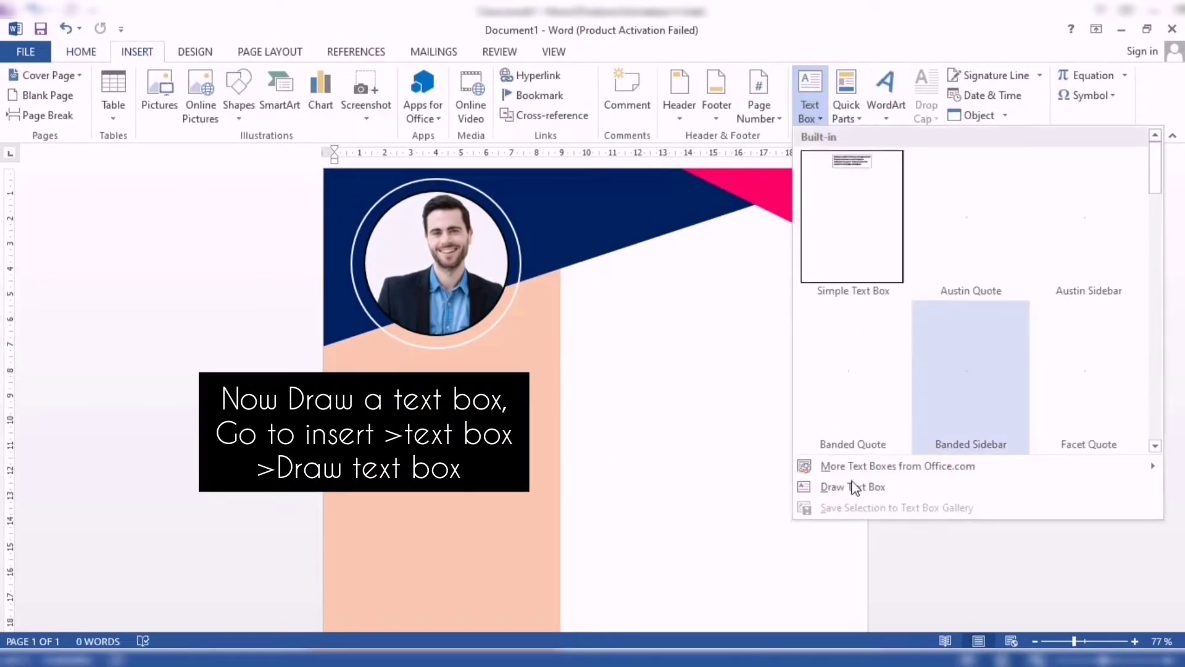
click(833, 484)
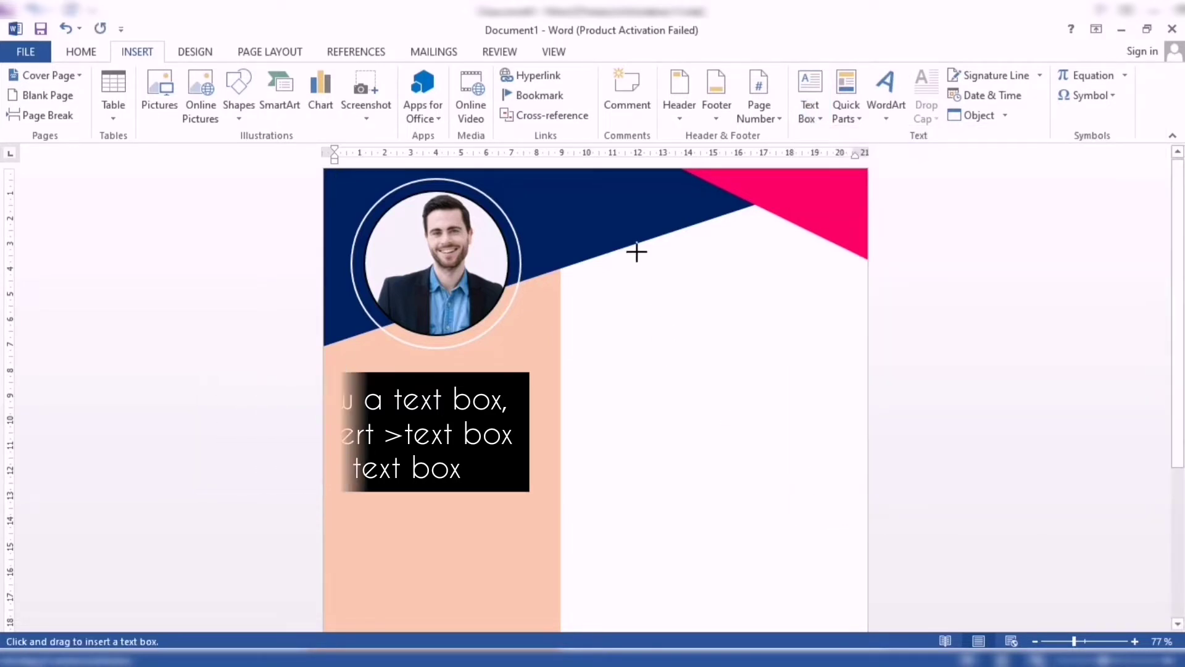
drag(637, 247, 857, 320)
click(640, 609)
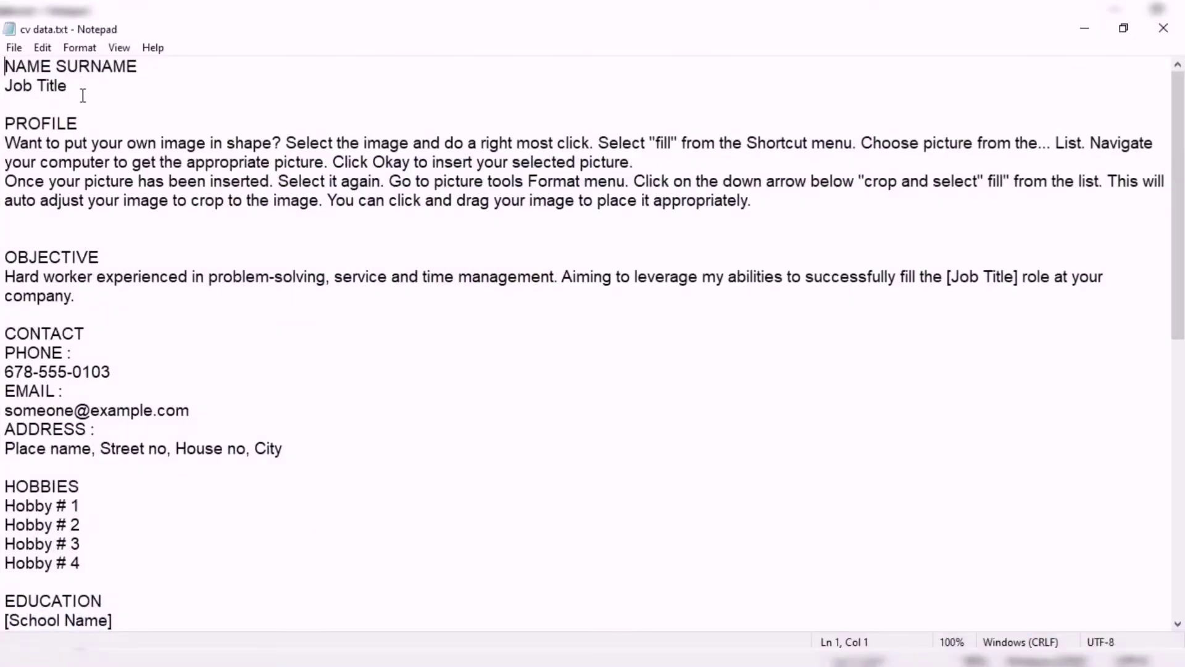
drag(83, 96, 5, 64)
right_click(19, 80)
click(50, 137)
click(697, 593)
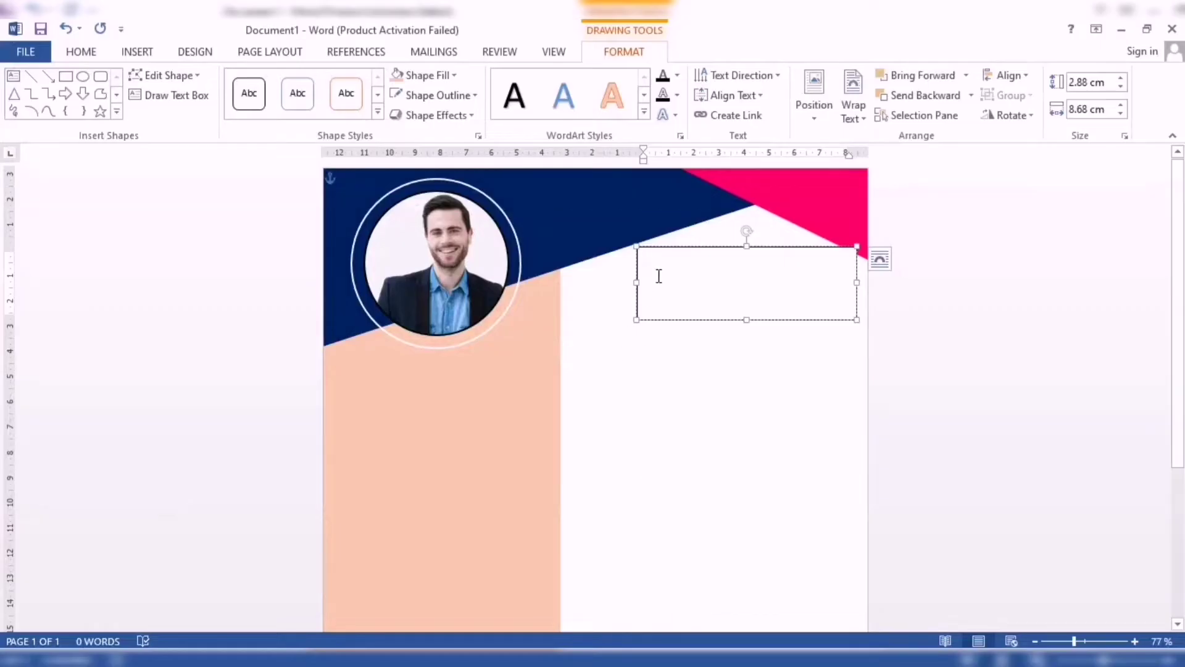
- Set NAME SURNAME to 26 pt and Job Title to 22 pt
triple_click(732, 255)
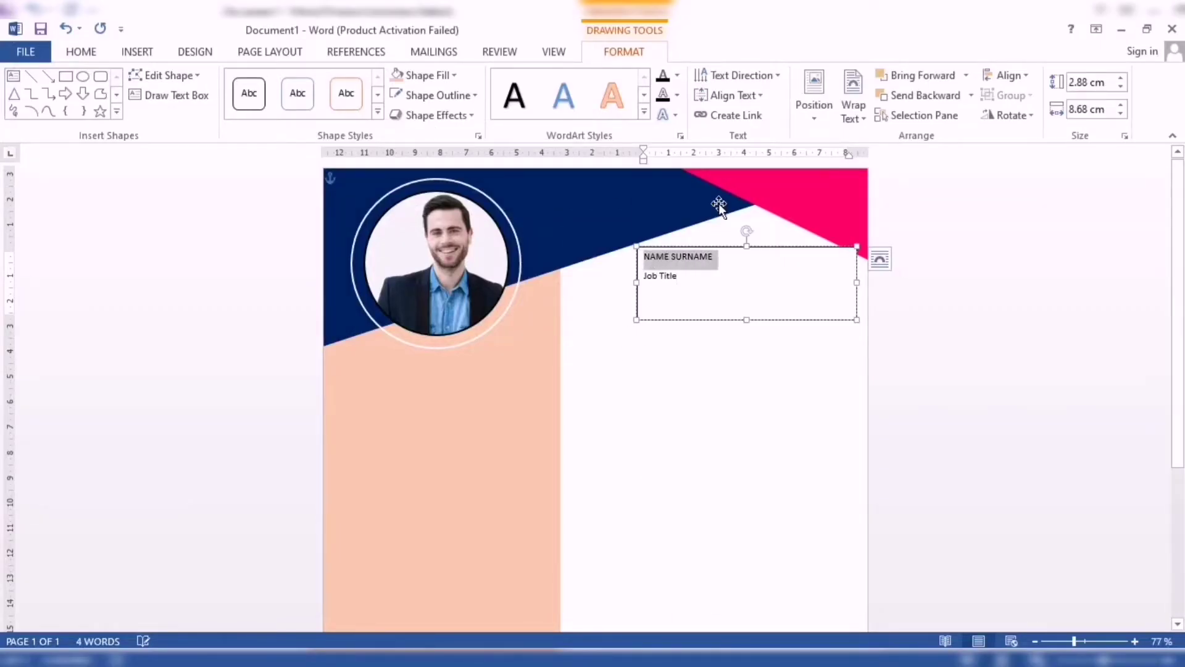
right_click(713, 266)
click(824, 208)
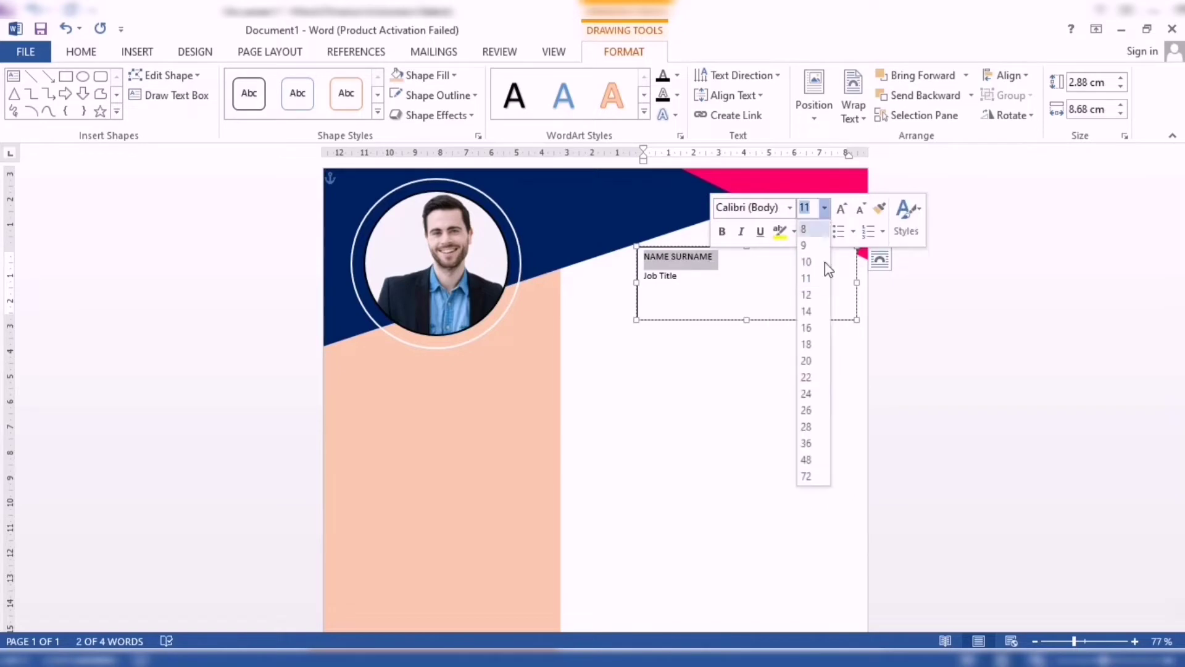
click(806, 410)
triple_click(660, 293)
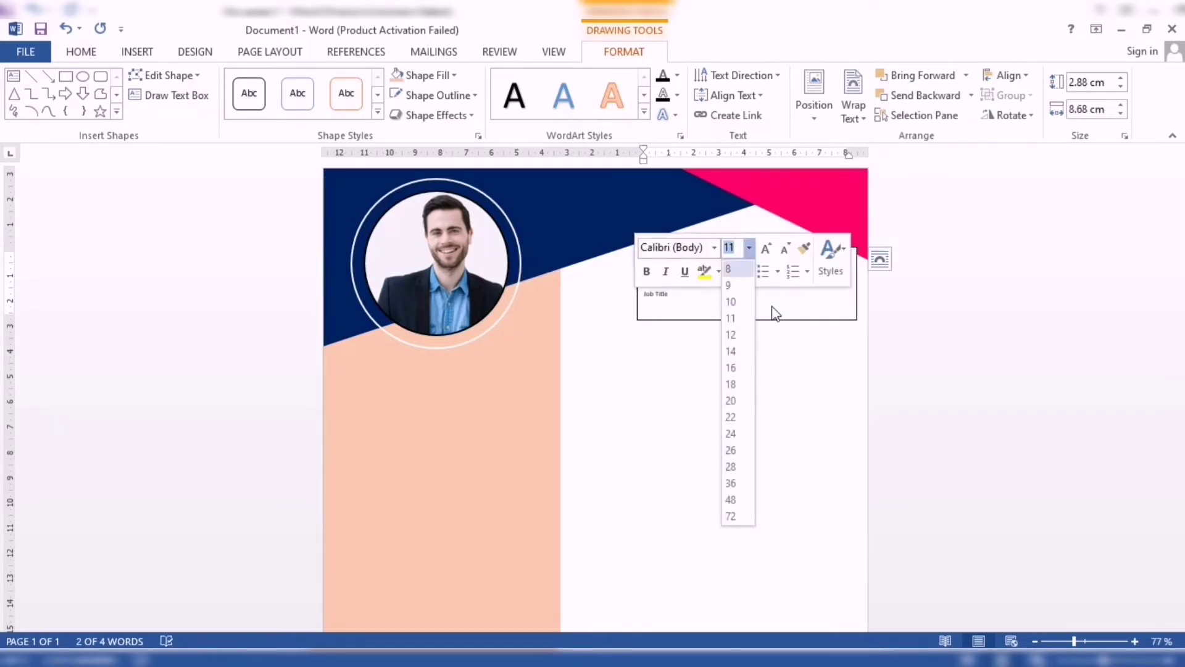
click(736, 418)
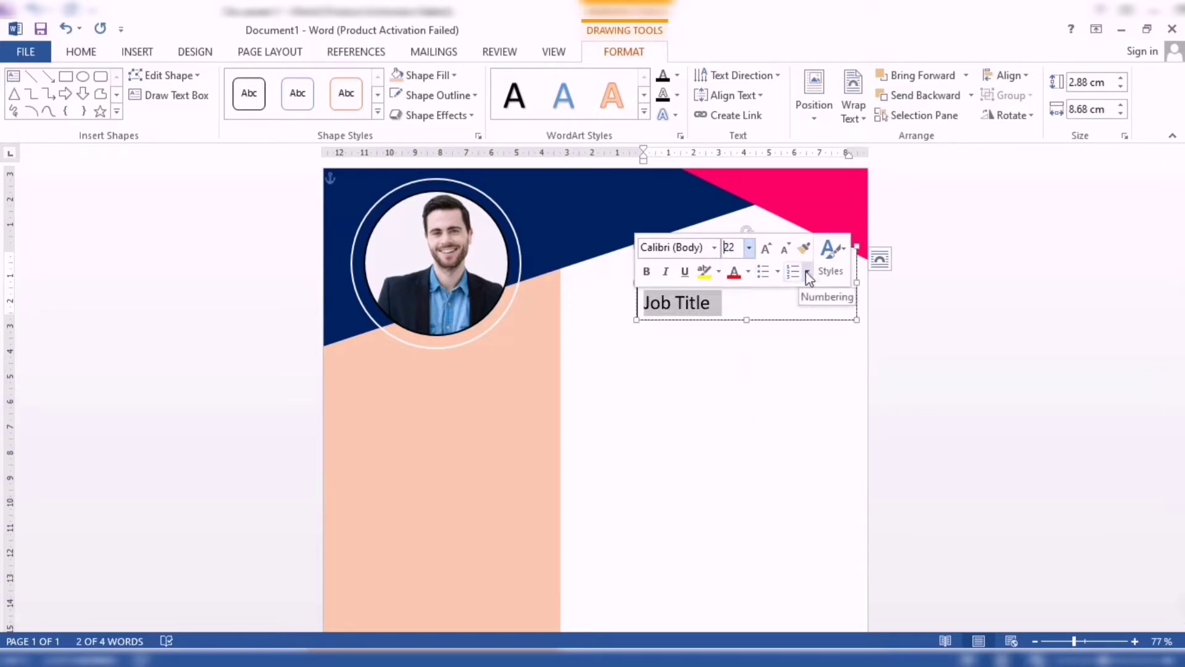
click(750, 289)
- Right-align the name and job title with 1.0 line spacing, narrowing the box
click(81, 51)
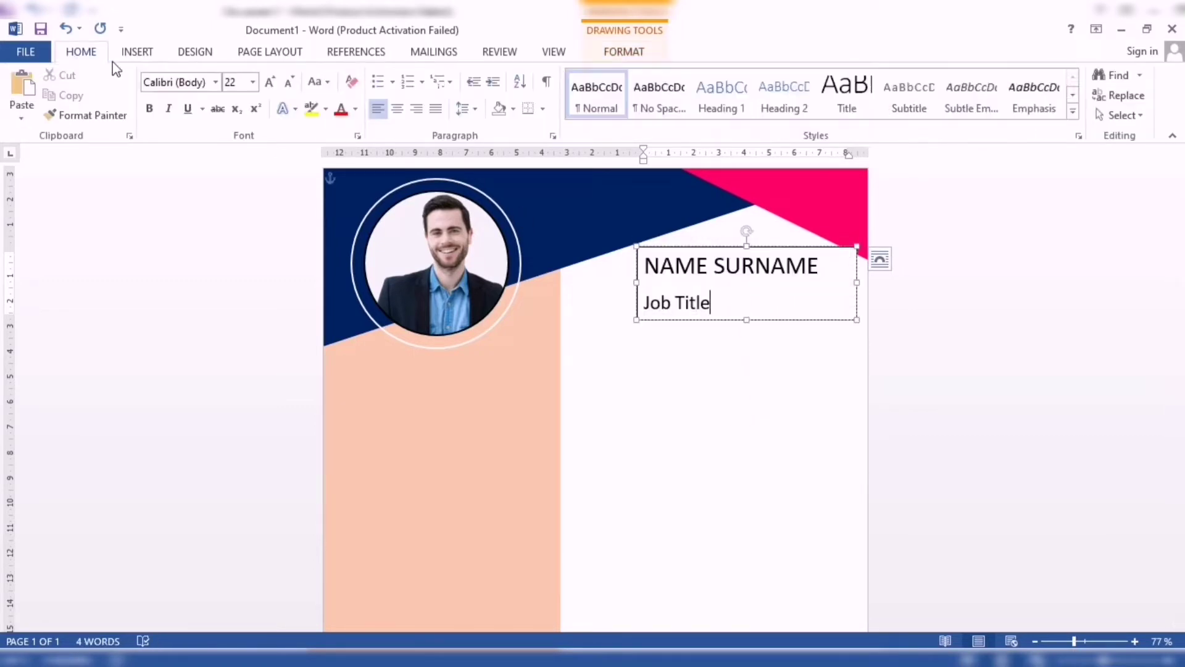
key(ctrl+a)
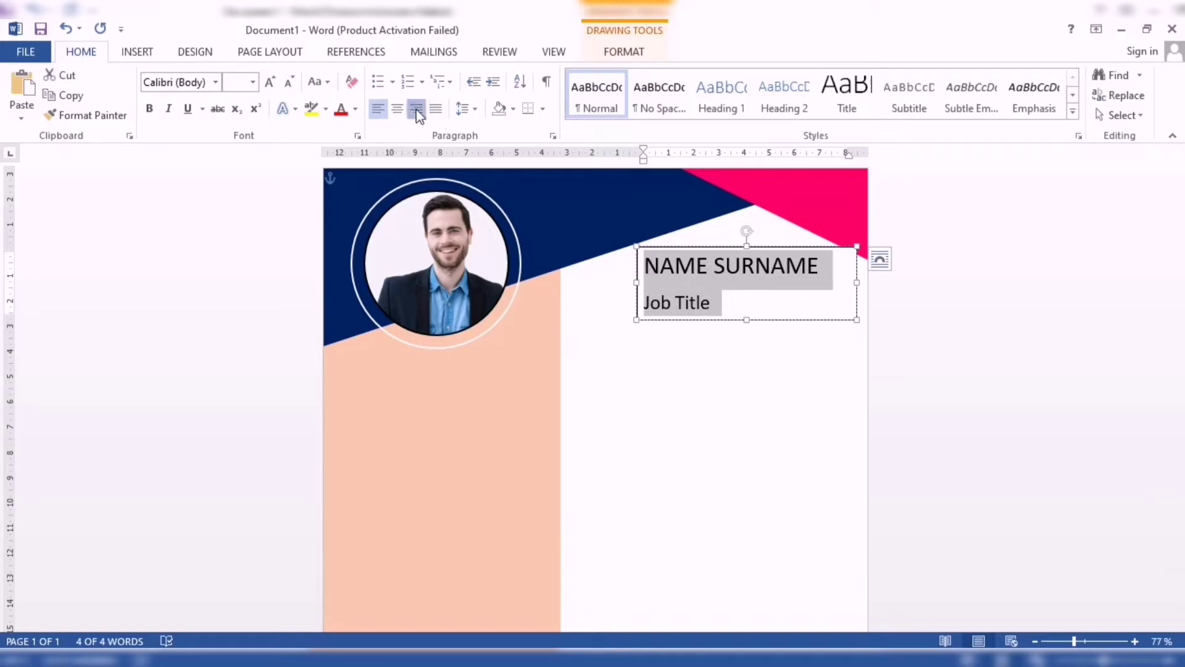
click(417, 110)
drag(632, 291, 659, 283)
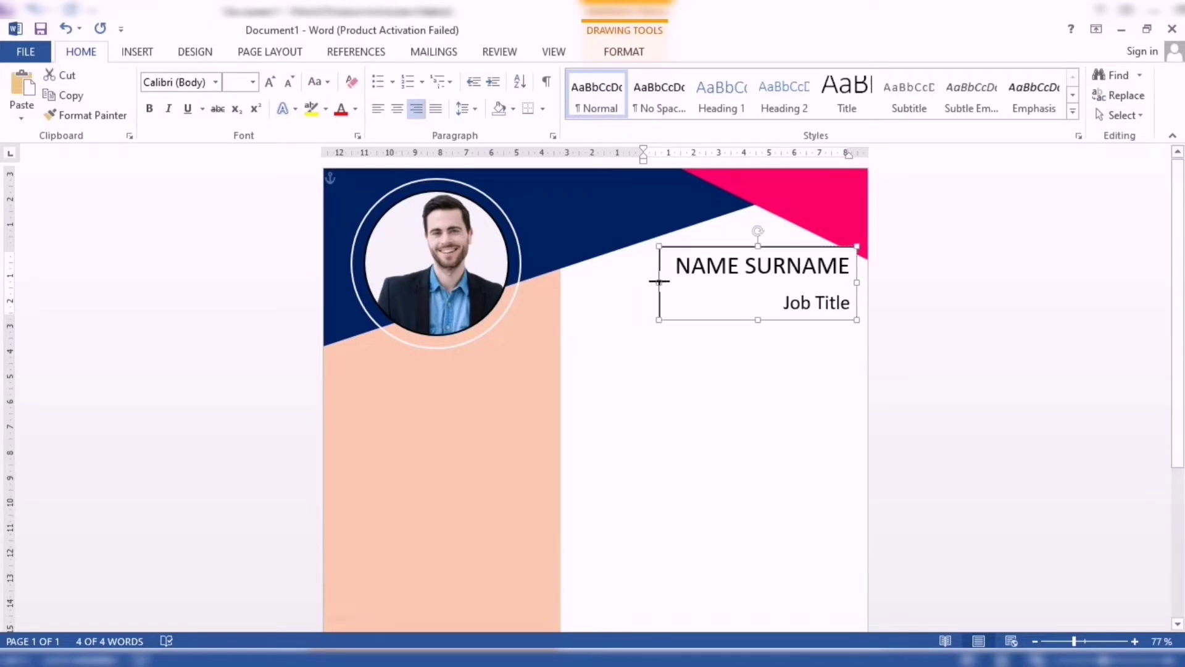
click(475, 110)
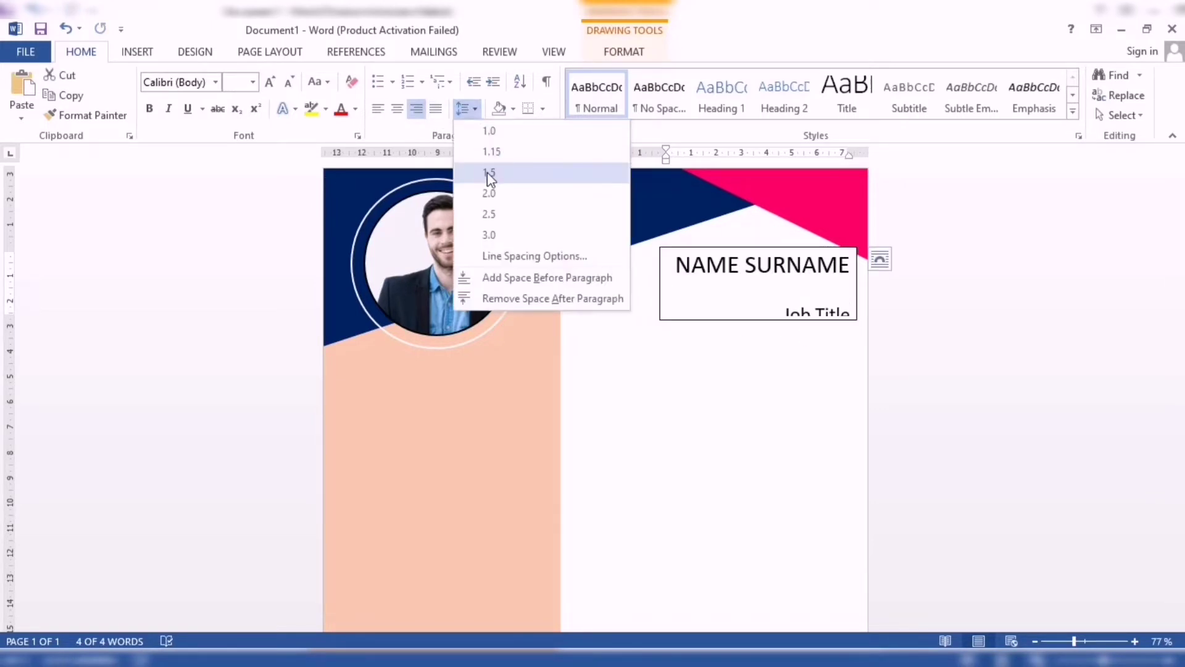
click(484, 131)
- Apply Bahnschrift to both lines and widen the box so the name fits one line
drag(675, 265, 820, 330)
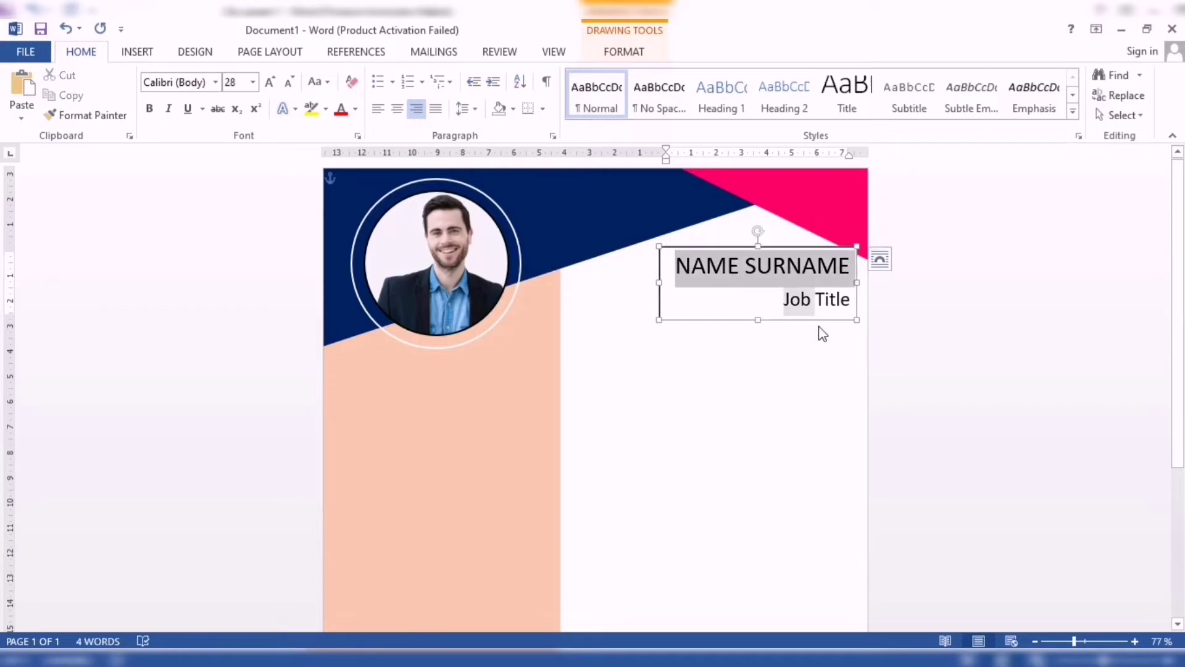
click(216, 82)
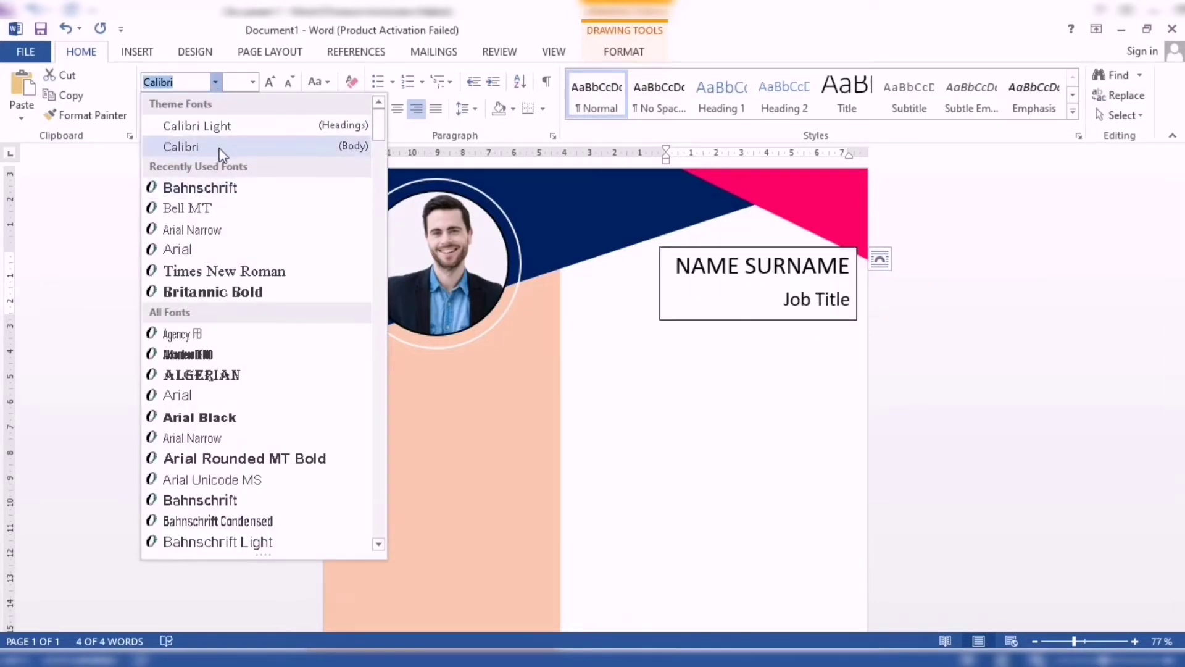
click(198, 187)
drag(659, 283, 644, 282)
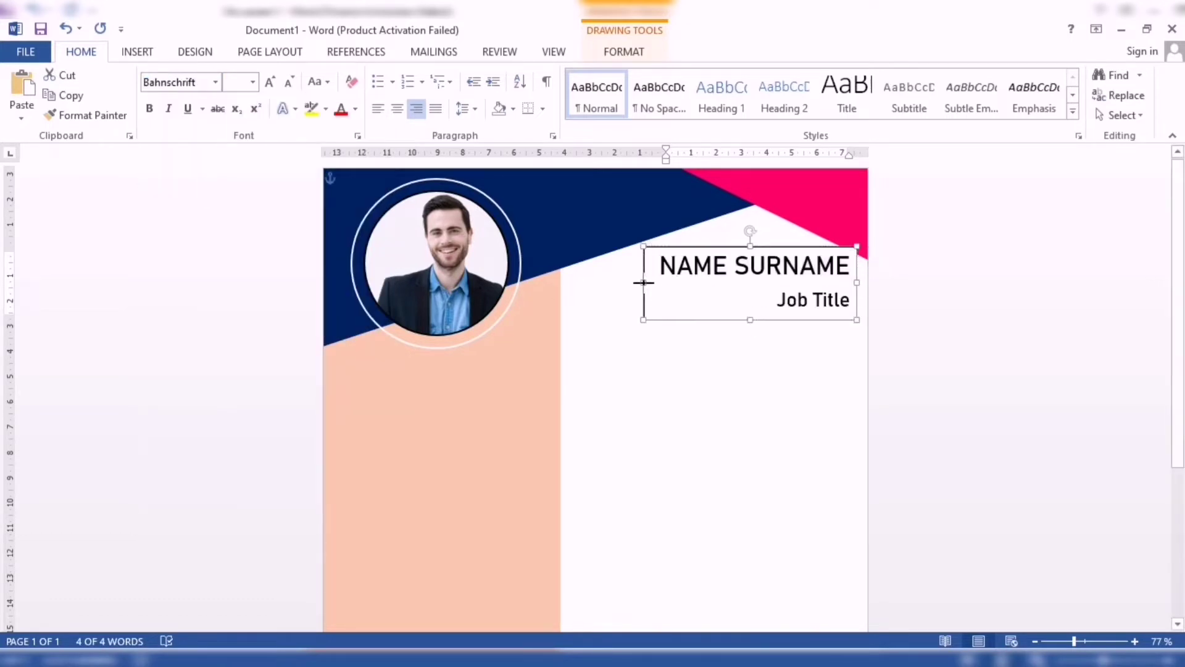
- Remove the name box's background fill and outline
click(768, 371)
click(748, 319)
click(624, 51)
click(428, 75)
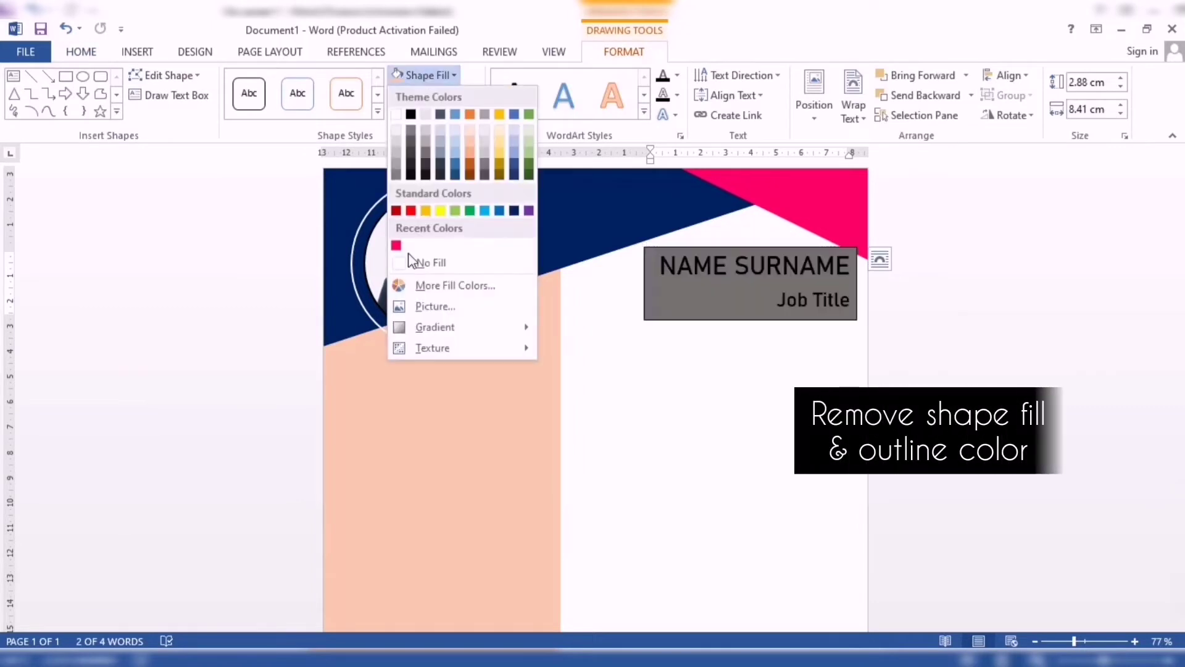
click(410, 262)
click(428, 95)
click(432, 283)
click(790, 370)
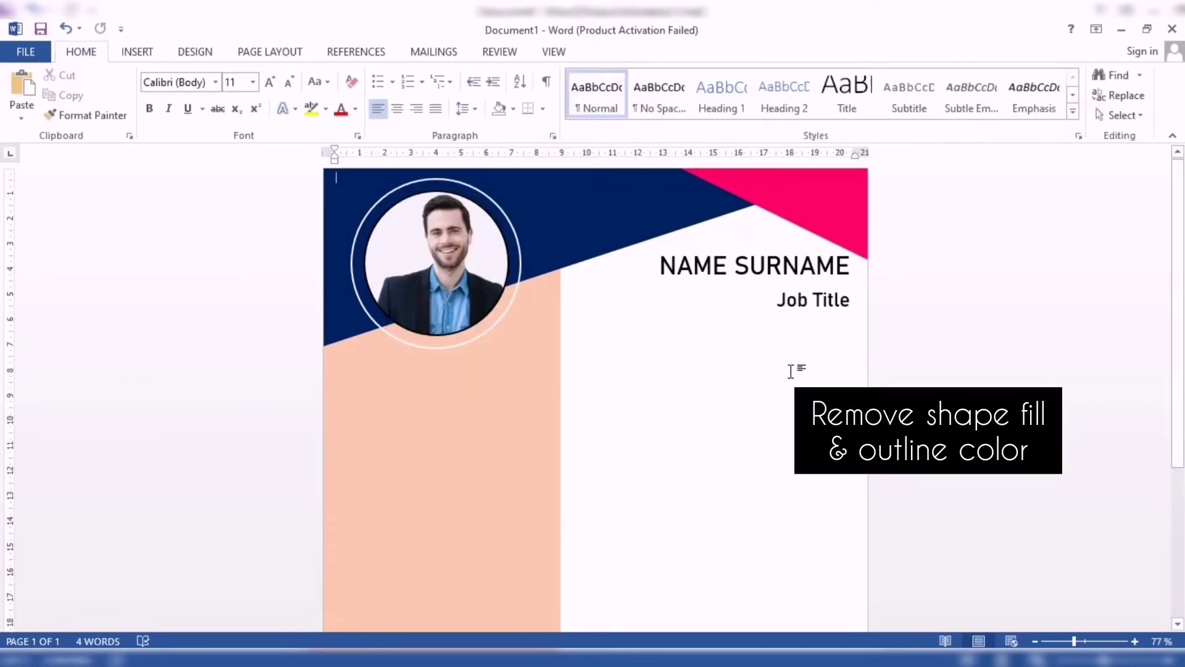
scroll(797, 380, down, 1)
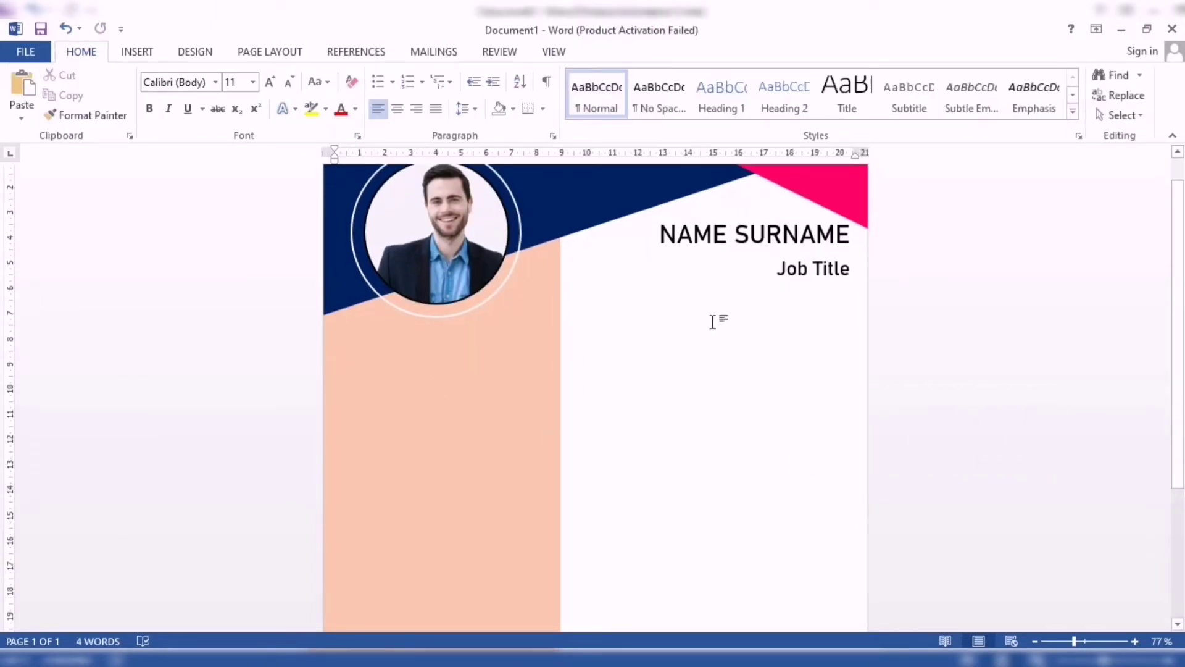
- Draw a rectangle below the photo and edit its points to slant the right end
click(146, 53)
click(239, 98)
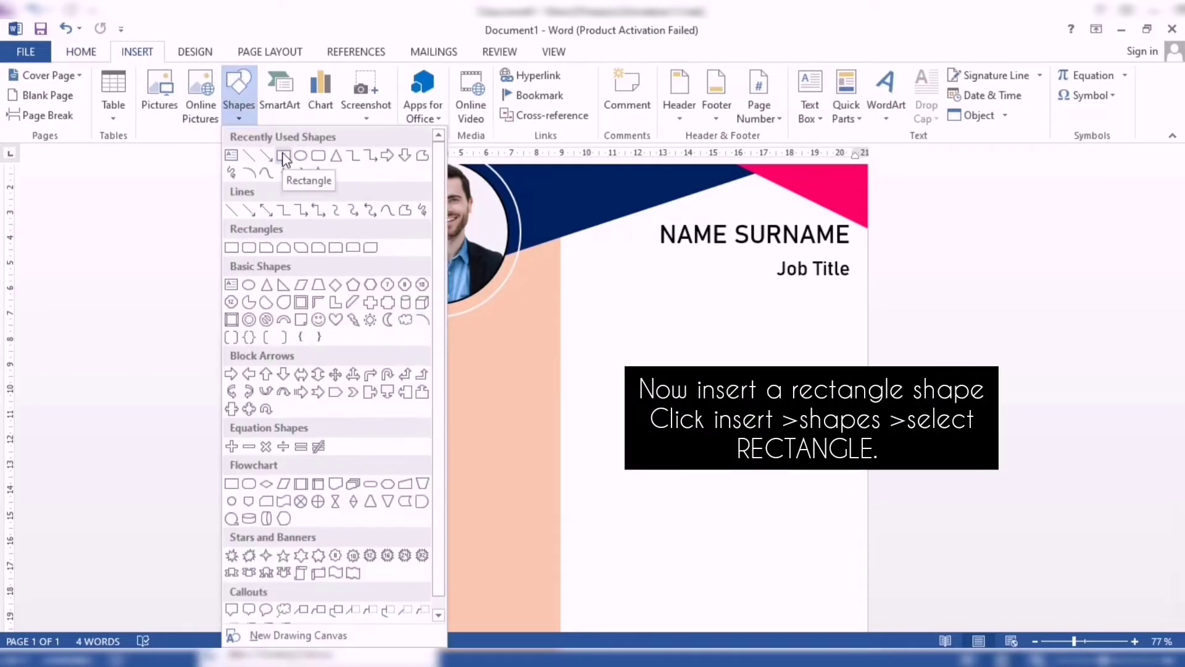
click(283, 156)
scroll(325, 272, down, 2)
mouse_move(325, 270)
mouse_down()
mouse_move(471, 321)
mouse_move(483, 314)
mouse_up()
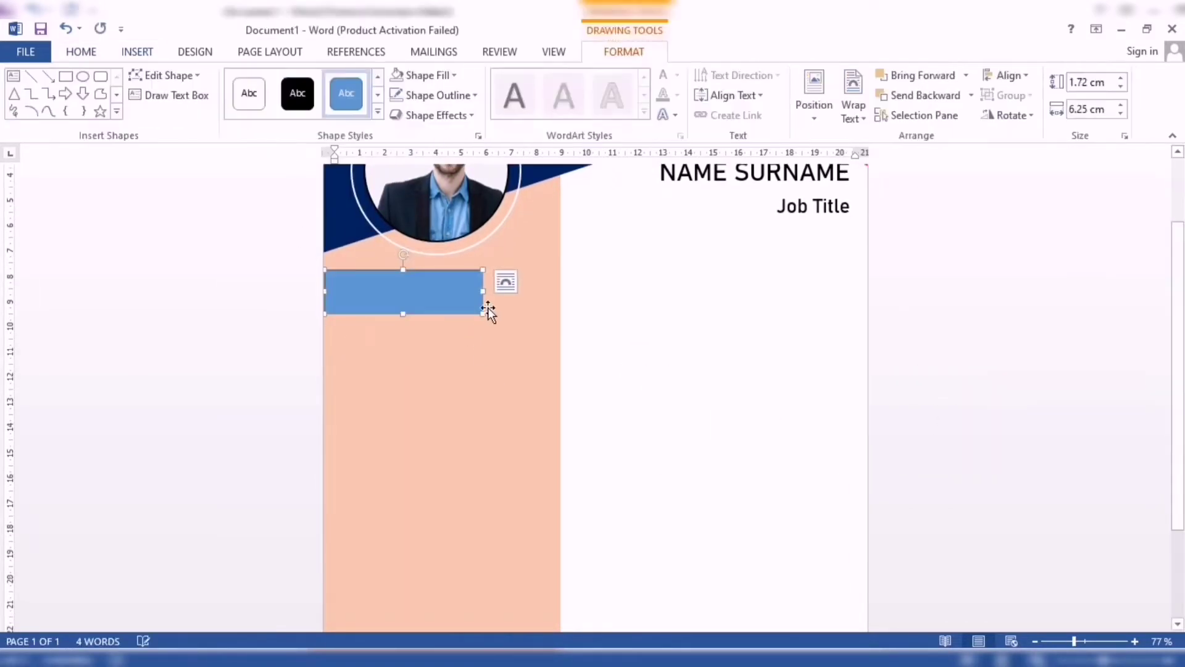
click(166, 75)
click(201, 120)
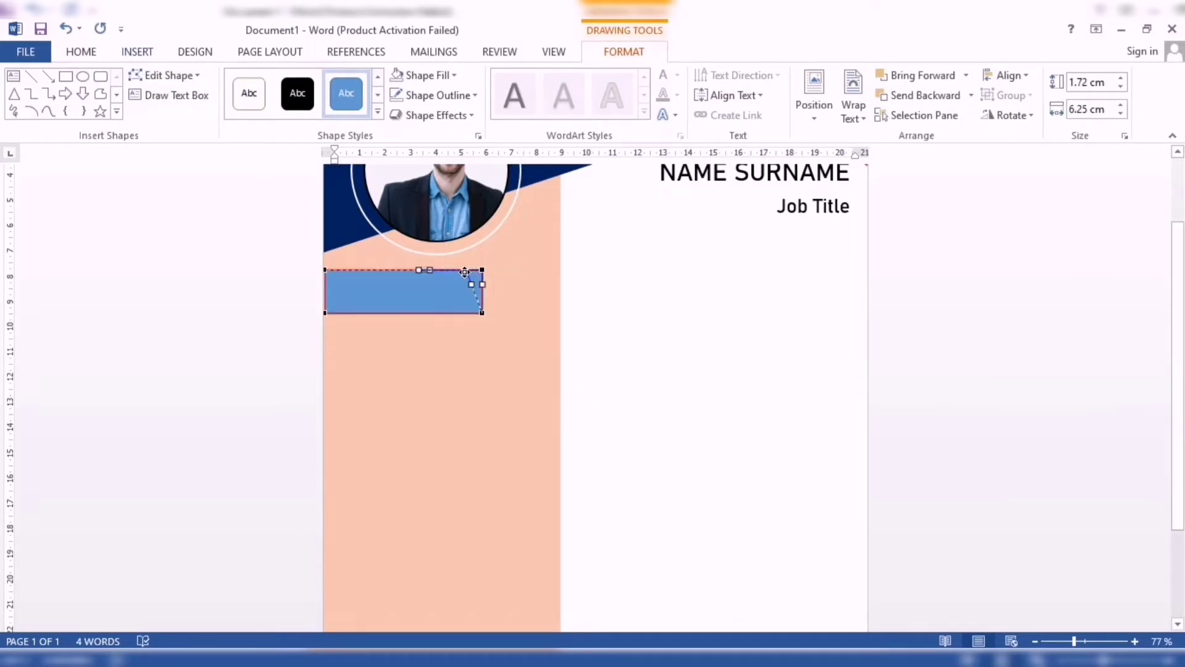
- Fill the rectangle with the recent pink and remove its outline
click(429, 74)
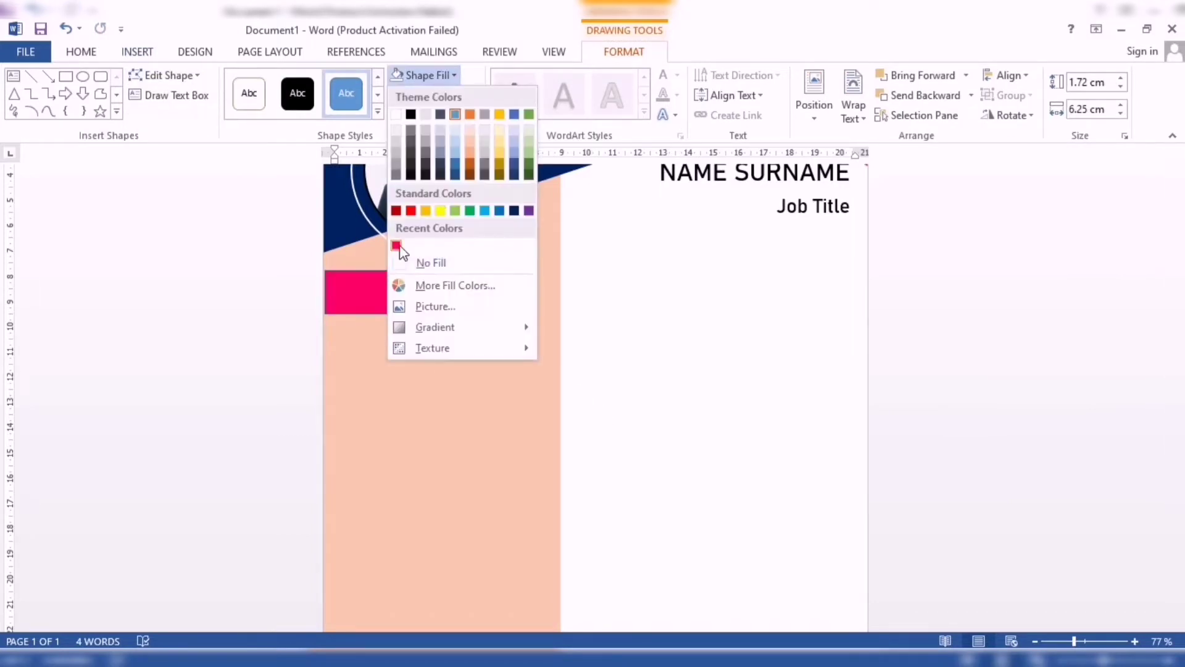
click(399, 246)
click(438, 95)
click(423, 282)
click(580, 352)
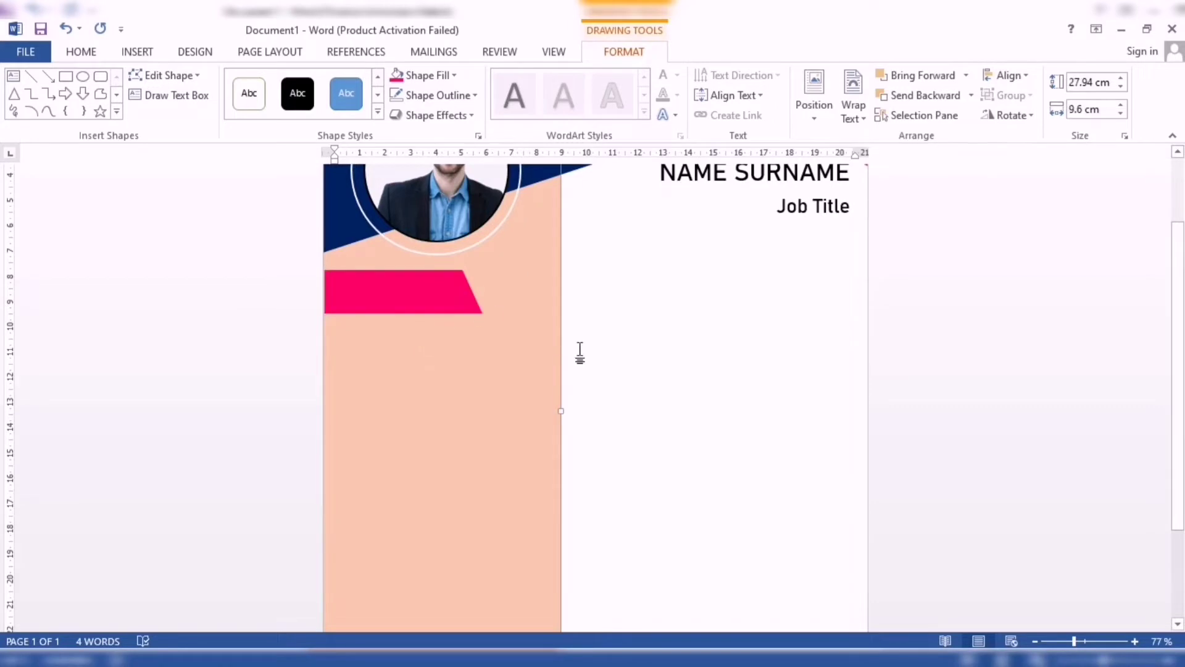
- Nudge the pink banner slightly downward on the peach panel
scroll(579, 352, up, 3)
click(446, 392)
scroll(751, 500, up, 2)
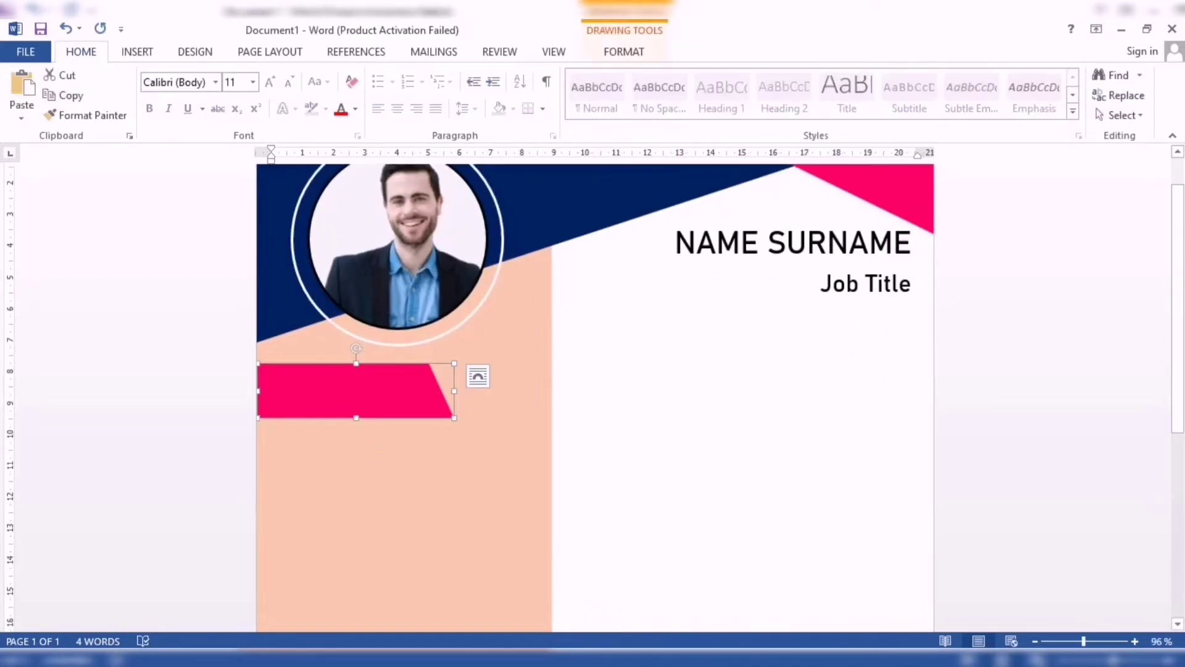
scroll(750, 500, up, 4)
scroll(751, 499, up, 4)
scroll(331, 296, down, 9)
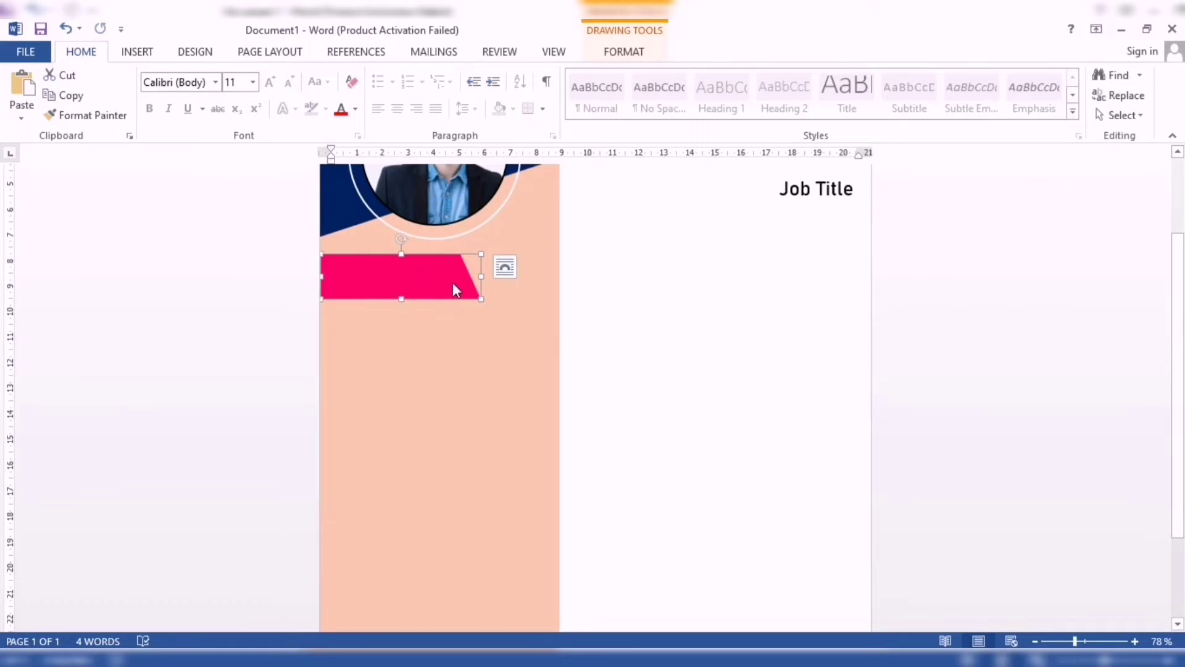
click(588, 343)
scroll(587, 343, up, 3)
click(420, 383)
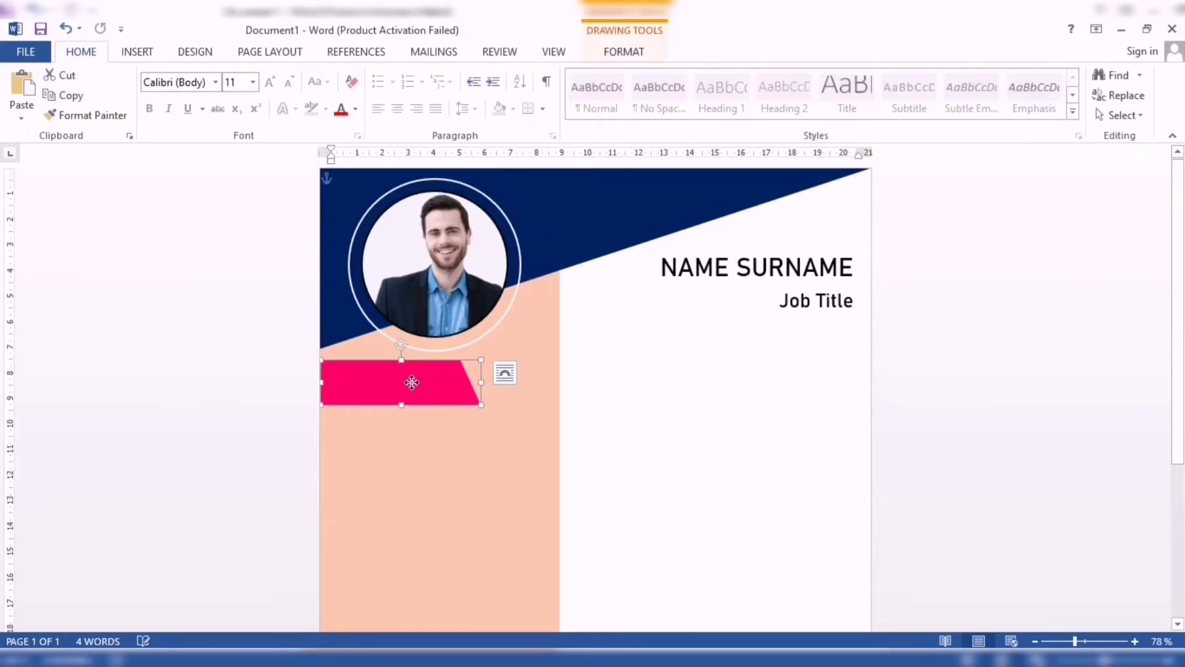
drag(412, 383, 412, 388)
click(608, 436)
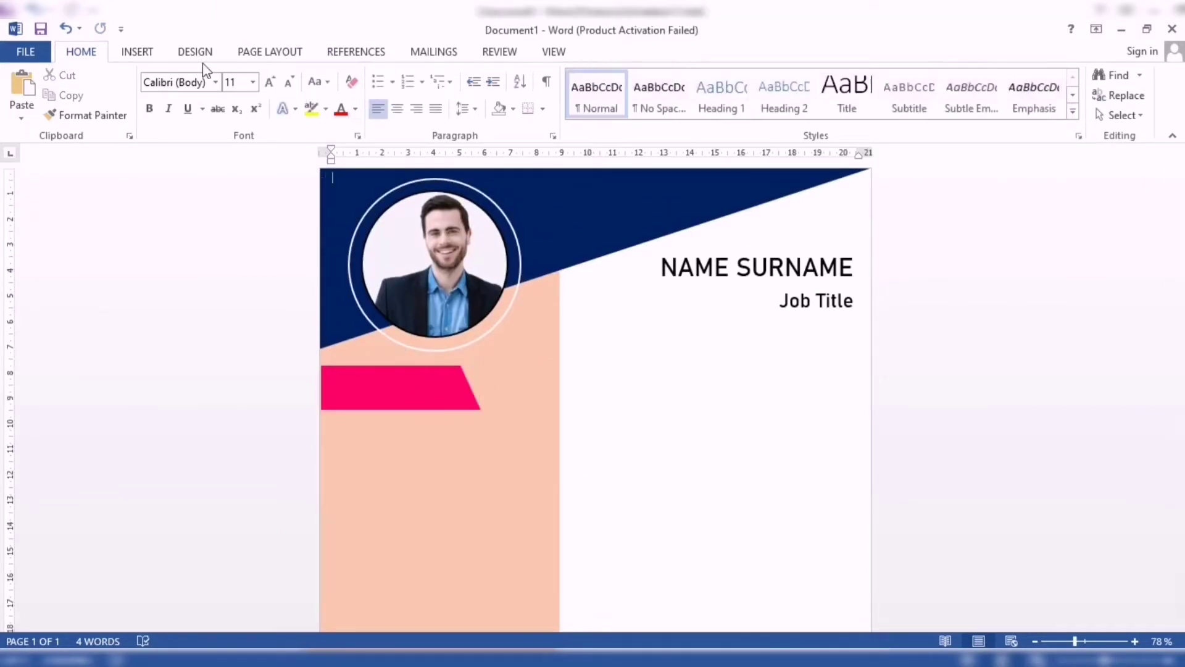
- Draw a plain text box over the pink banner
click(154, 58)
click(808, 102)
click(846, 487)
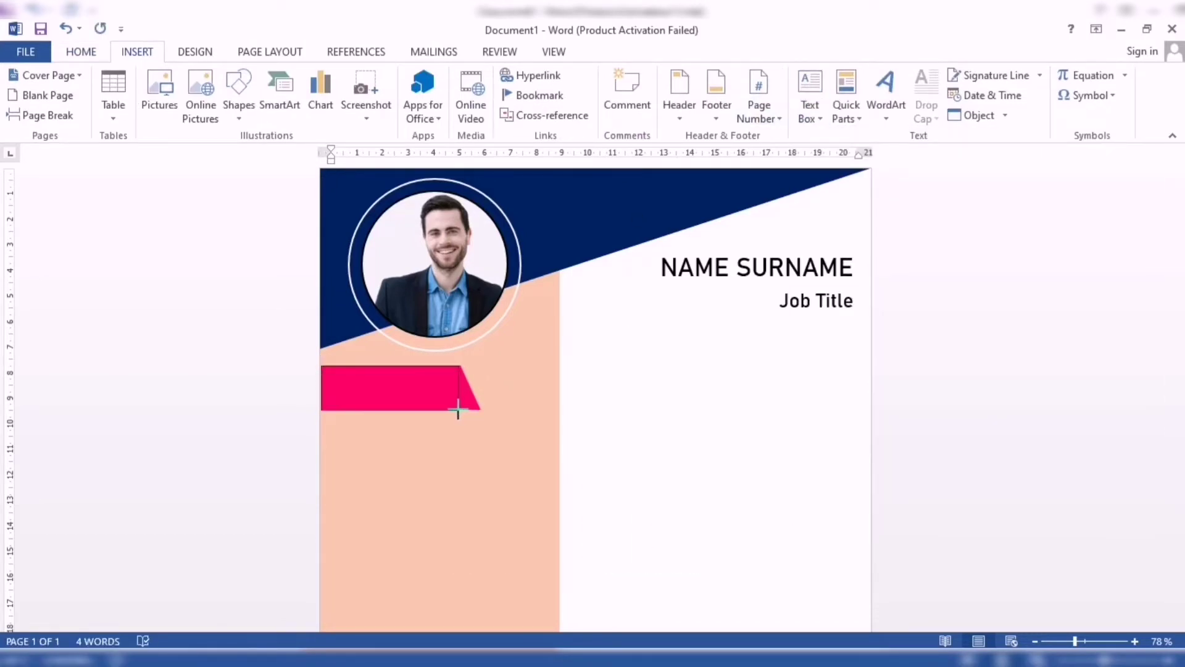
drag(456, 408, 462, 409)
- Remove the text box's white fill and its outline
click(427, 75)
click(424, 263)
click(432, 269)
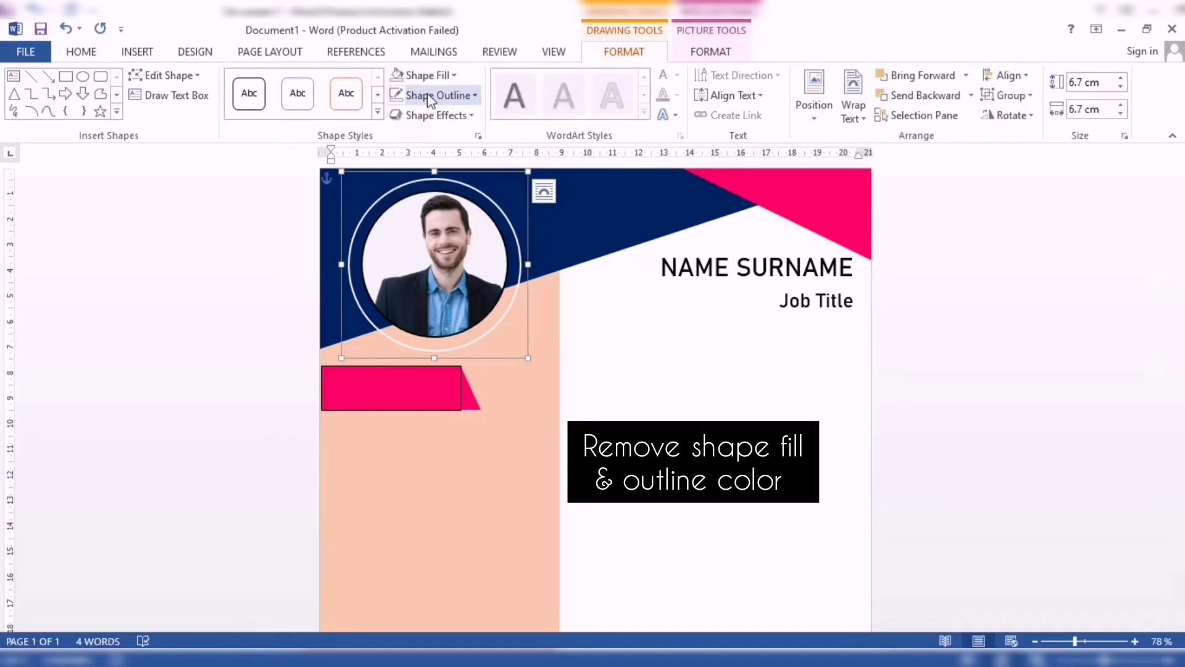
click(440, 95)
click(425, 281)
click(415, 398)
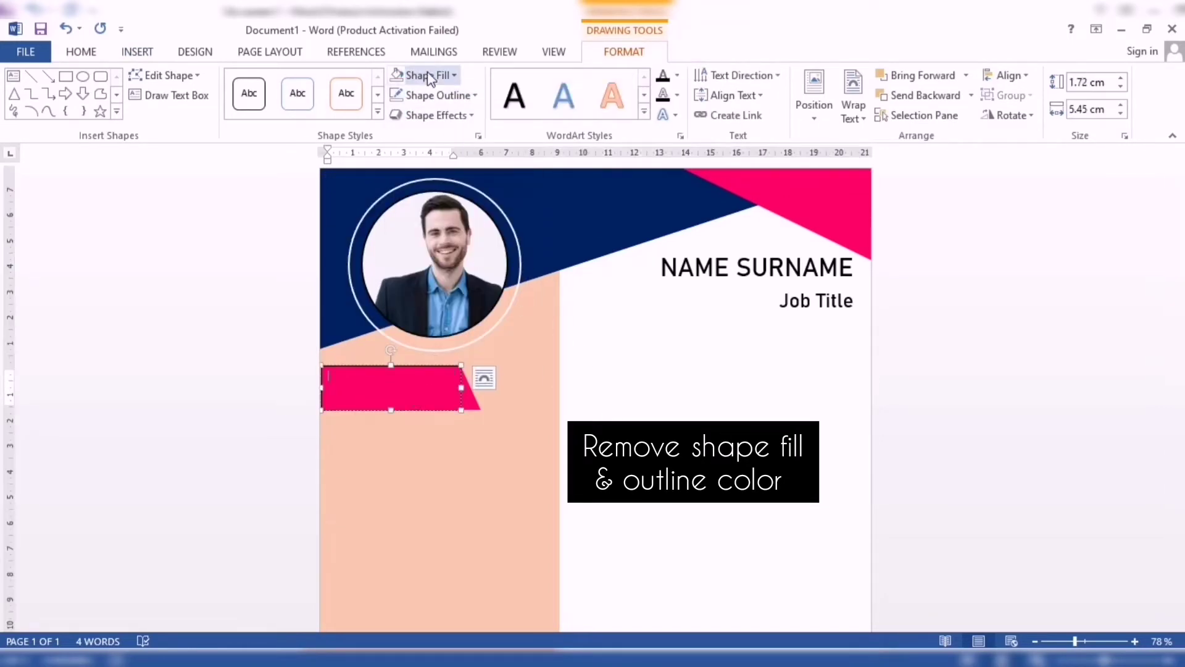
click(427, 75)
click(426, 262)
click(440, 95)
click(441, 282)
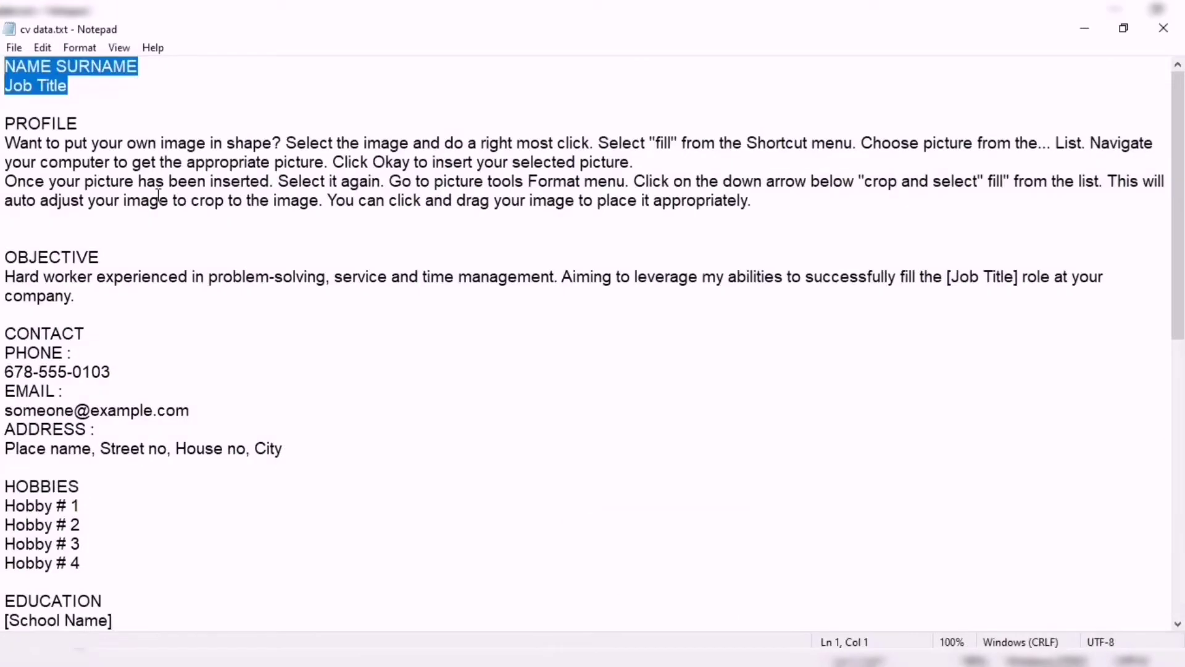
- Copy PROFILE from the notes into the box and format it Bahnschrift 26 pt
double_click(41, 124)
right_click(41, 124)
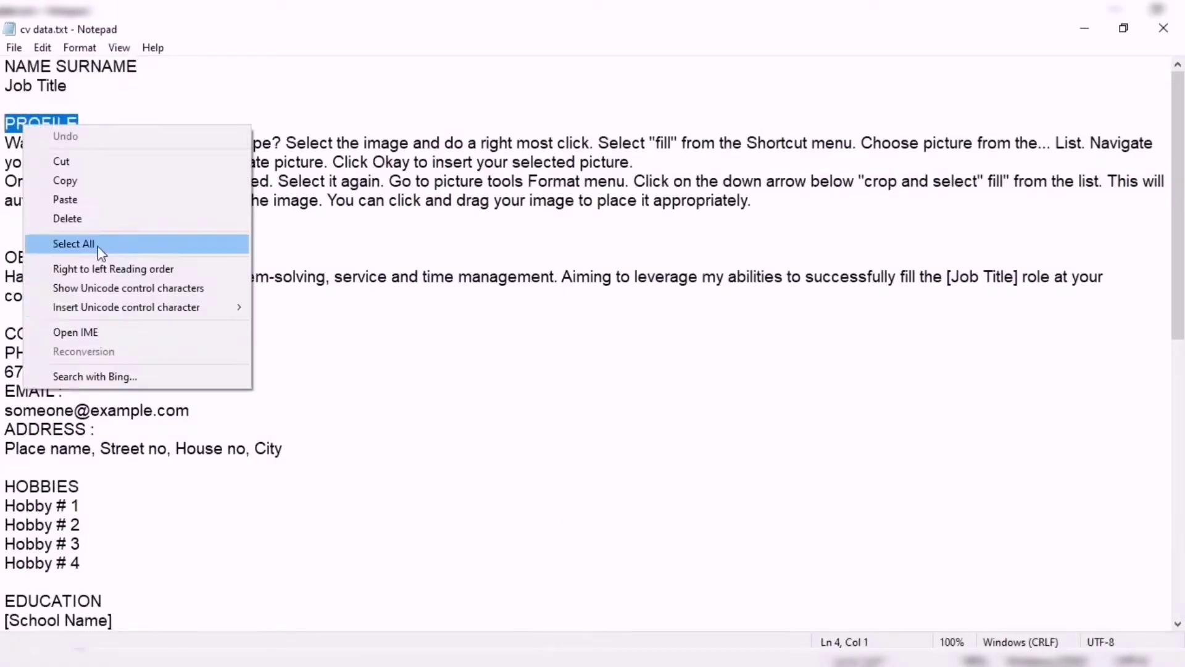
click(49, 179)
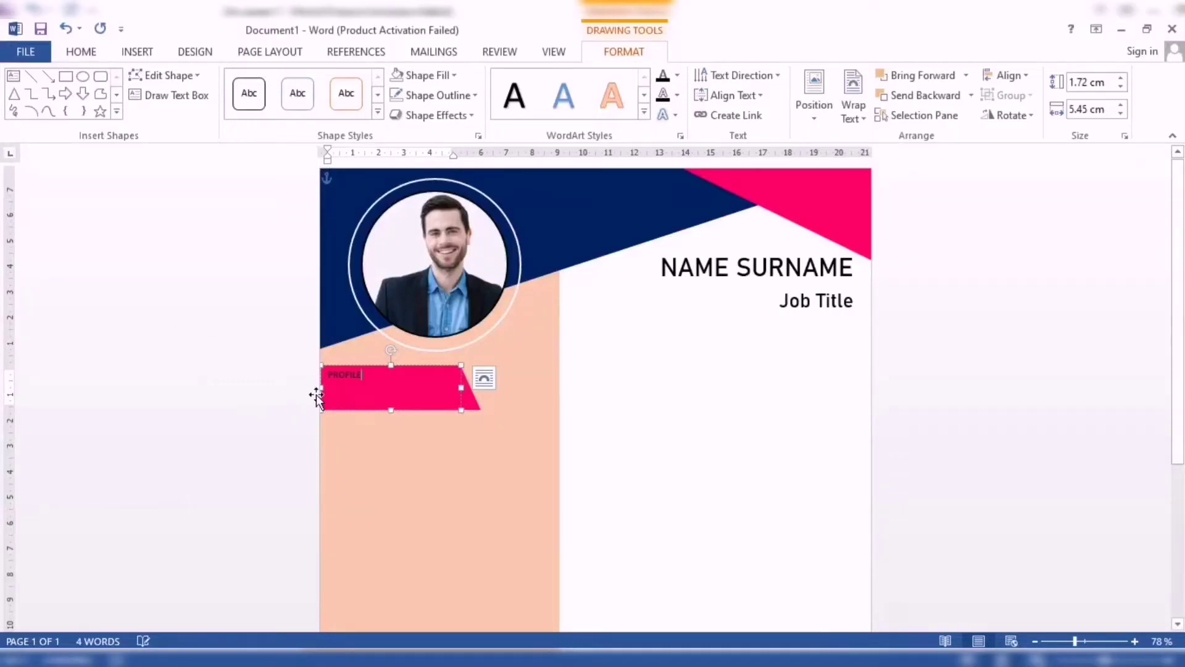
double_click(348, 374)
click(443, 315)
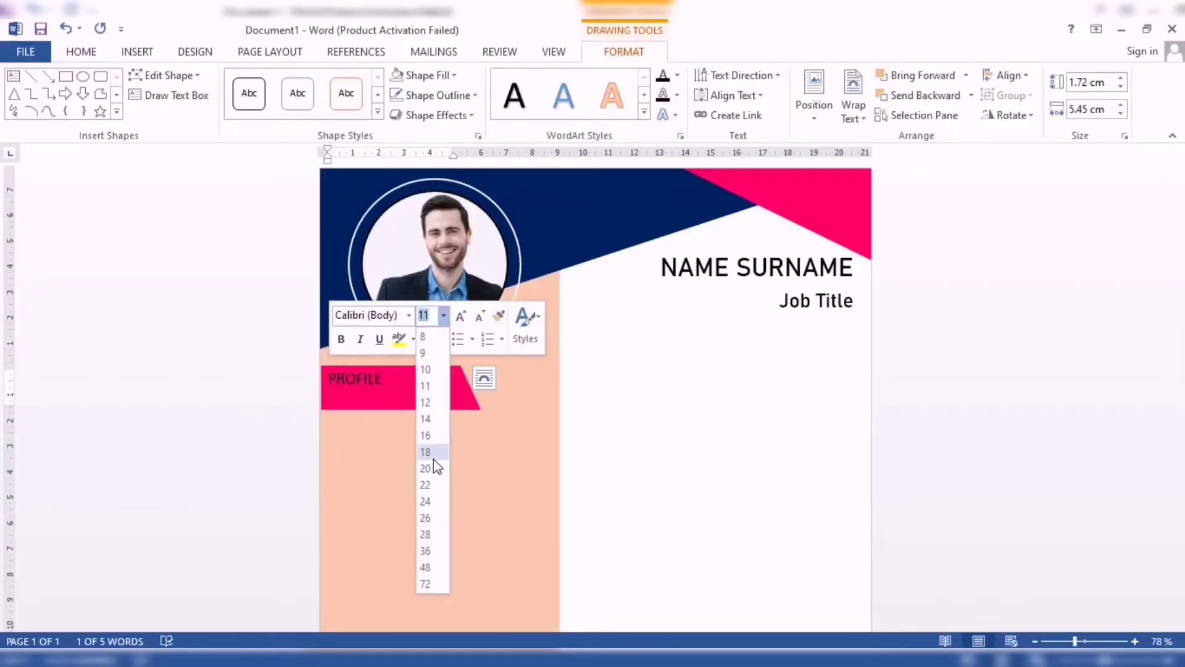
click(431, 517)
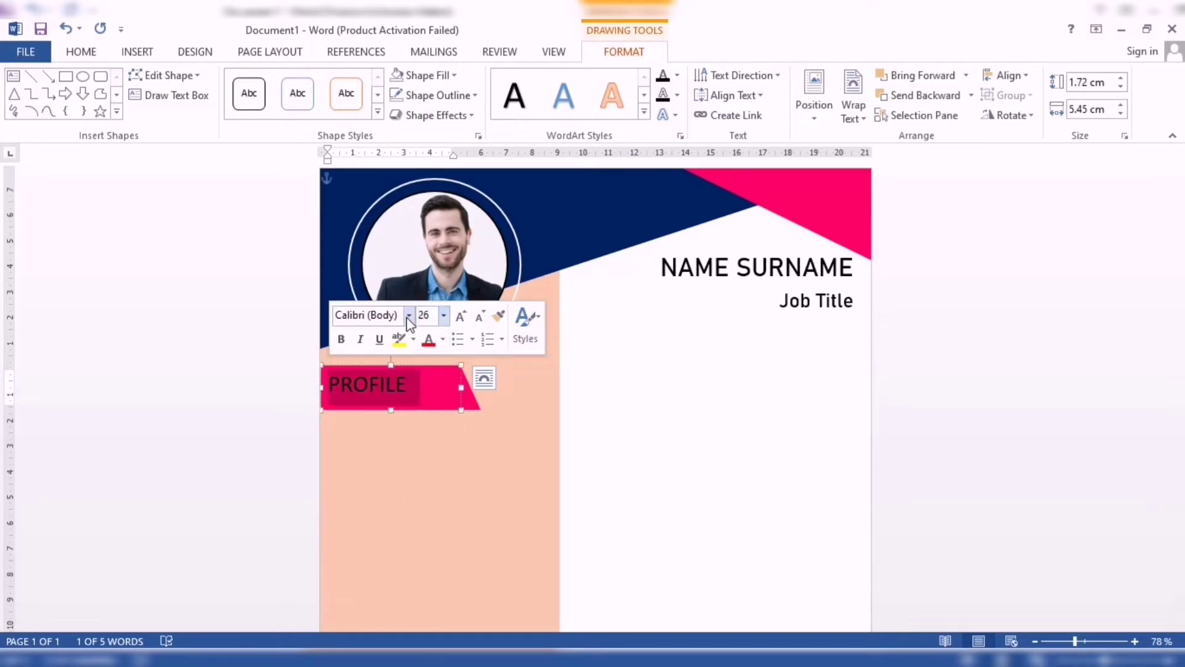
click(409, 314)
click(373, 418)
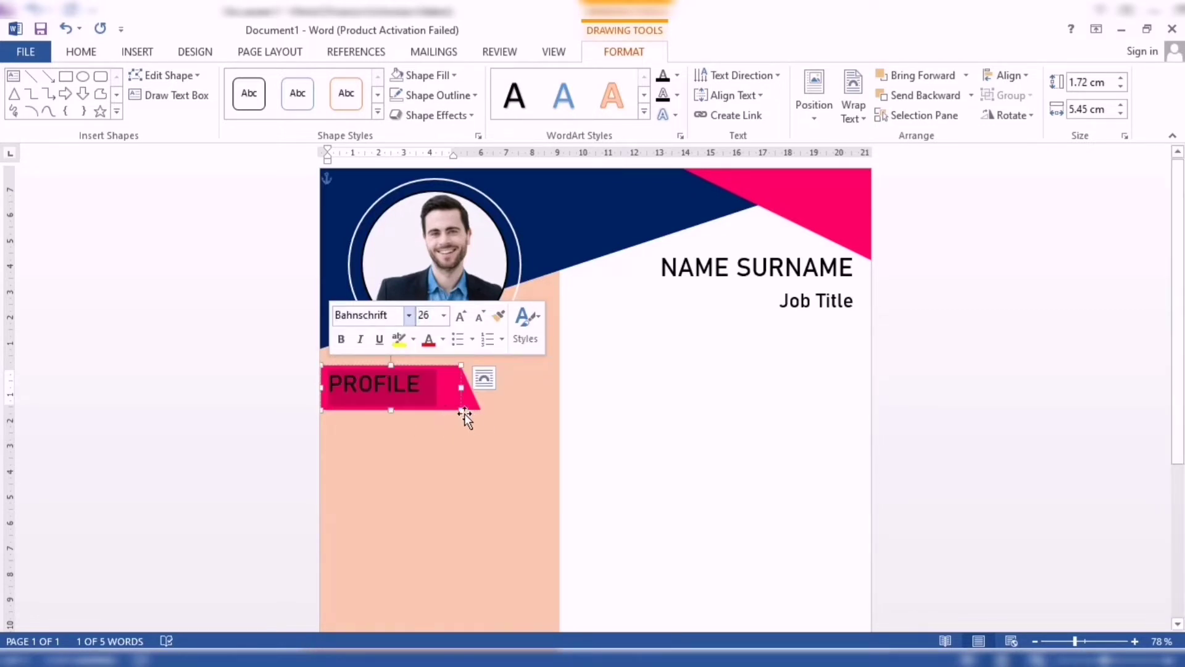
- Select the PROFILE box with the banner and centre it horizontally on the banner
click(598, 432)
click(434, 409)
shift+click(471, 402)
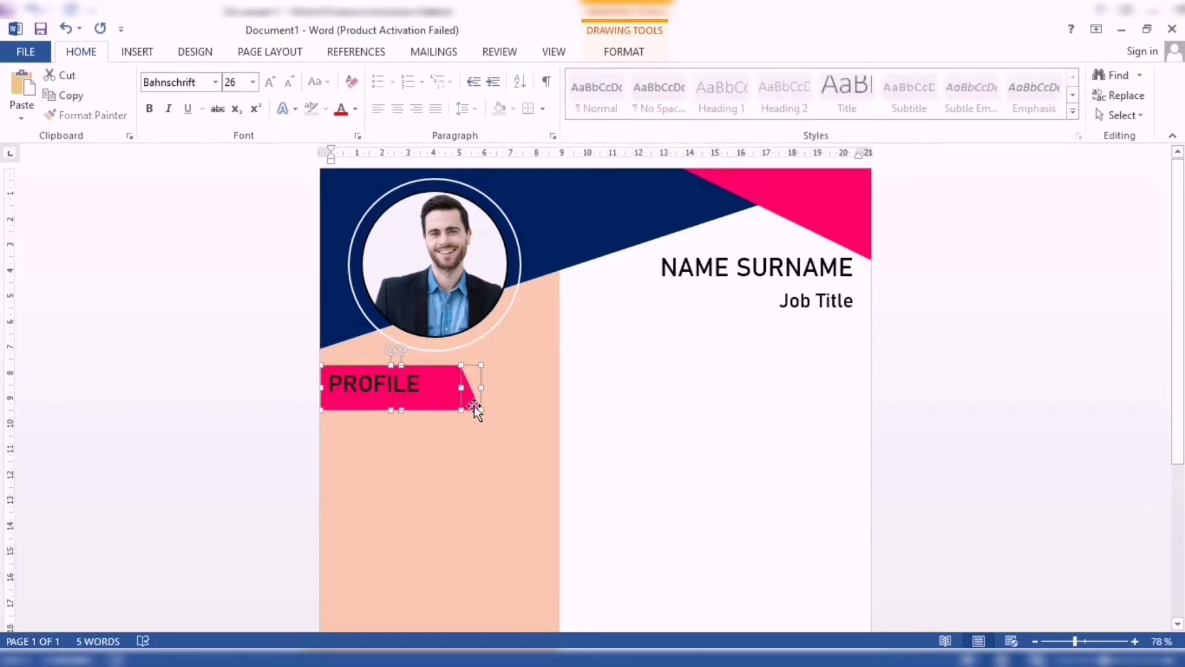
click(626, 51)
click(1006, 75)
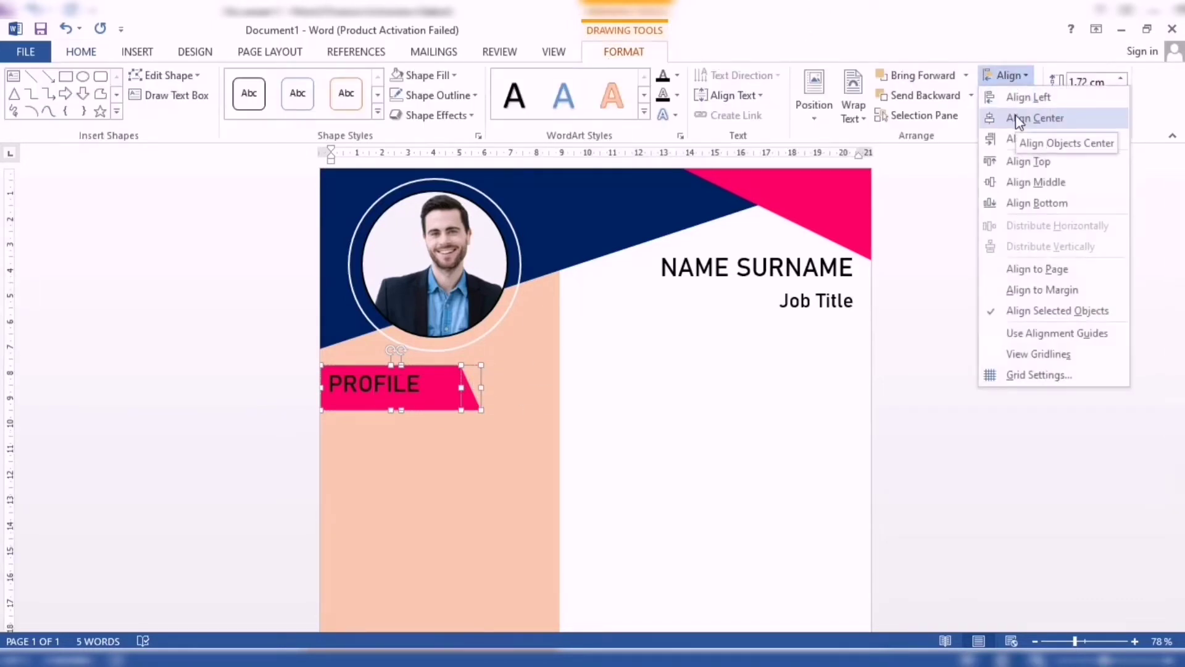
click(1038, 186)
click(1007, 75)
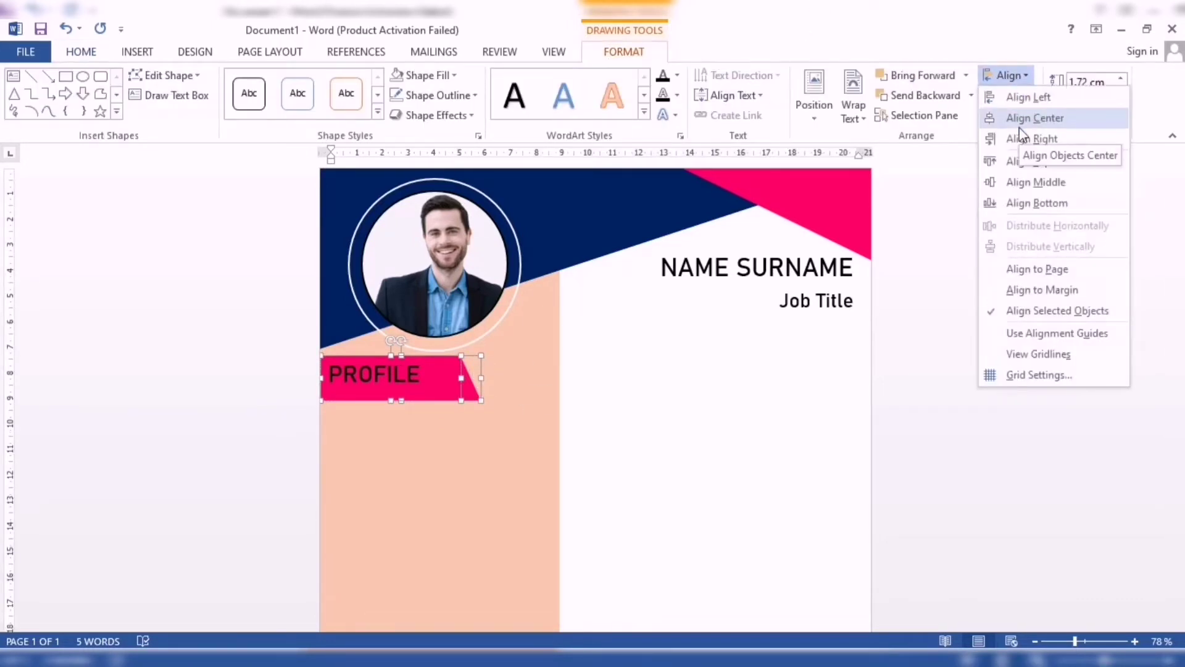
click(1022, 119)
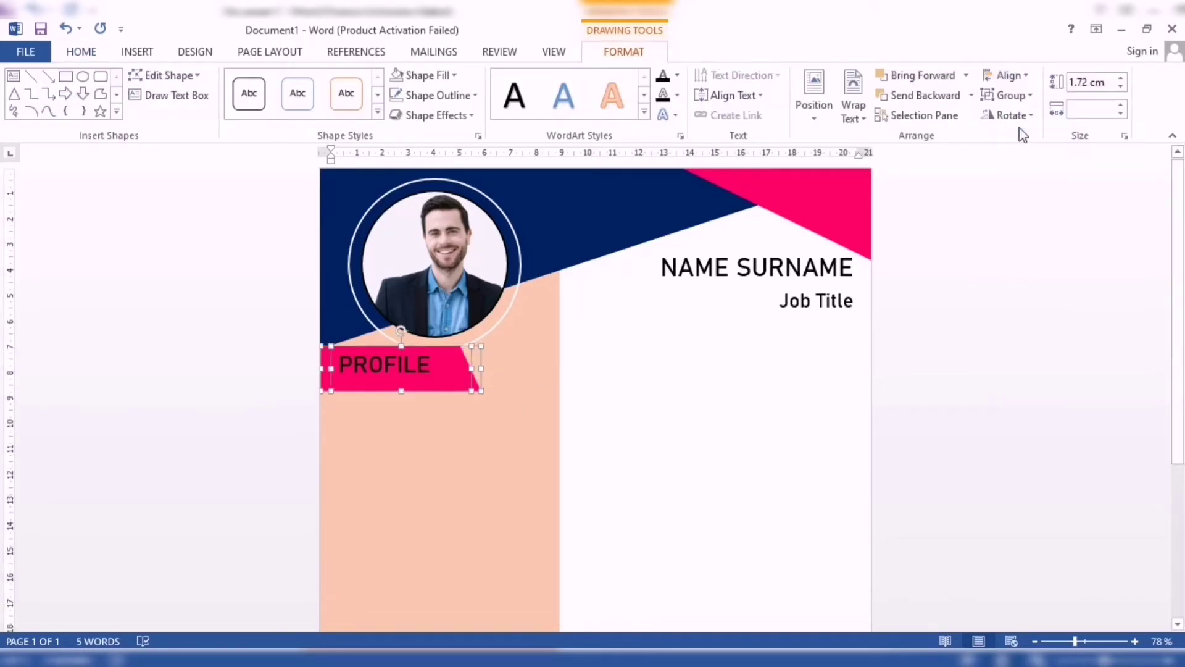
- Centre PROFILE vertically on the banner, then select the label together with the banner
click(1006, 75)
click(1021, 180)
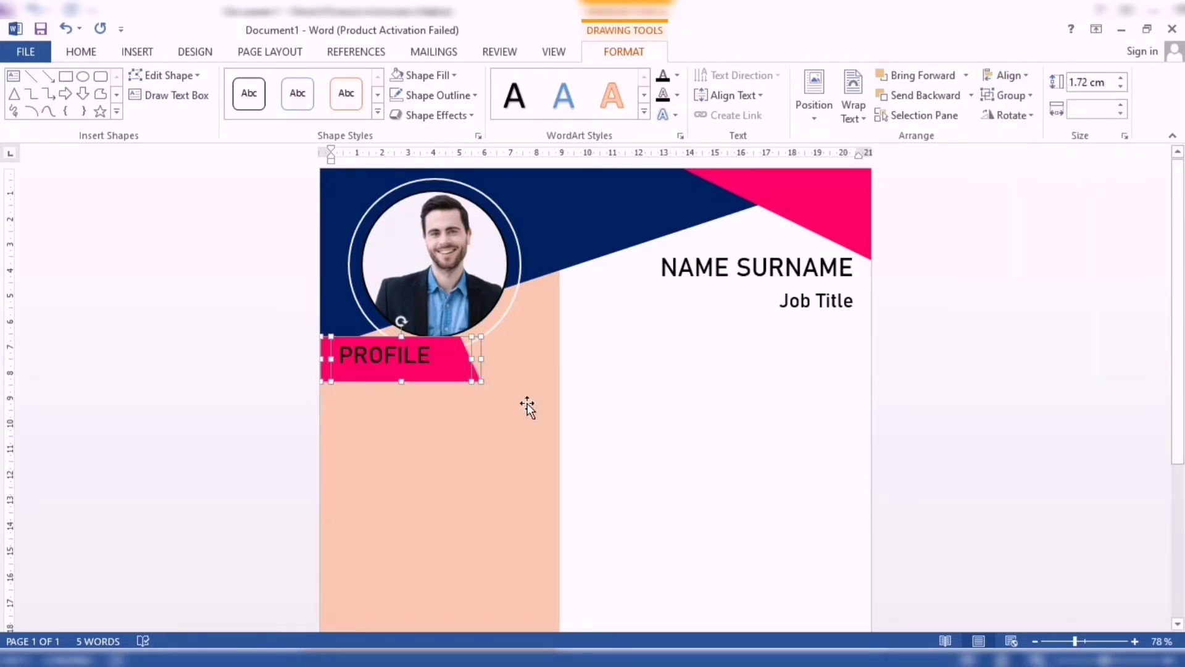
click(586, 404)
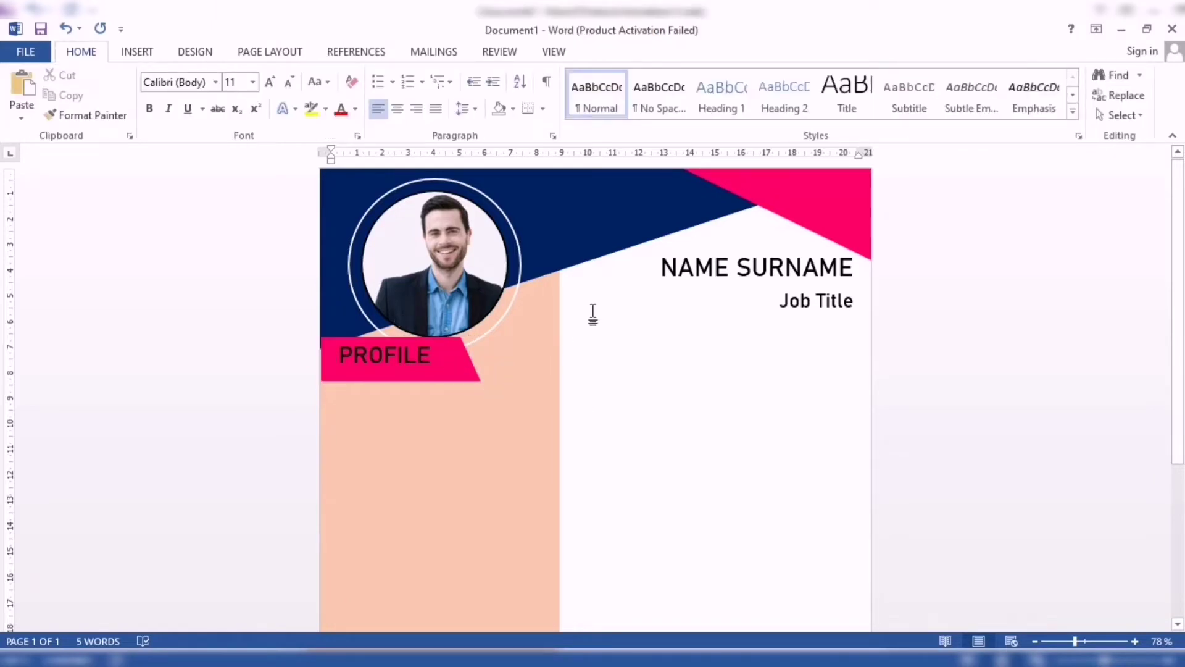
click(459, 372)
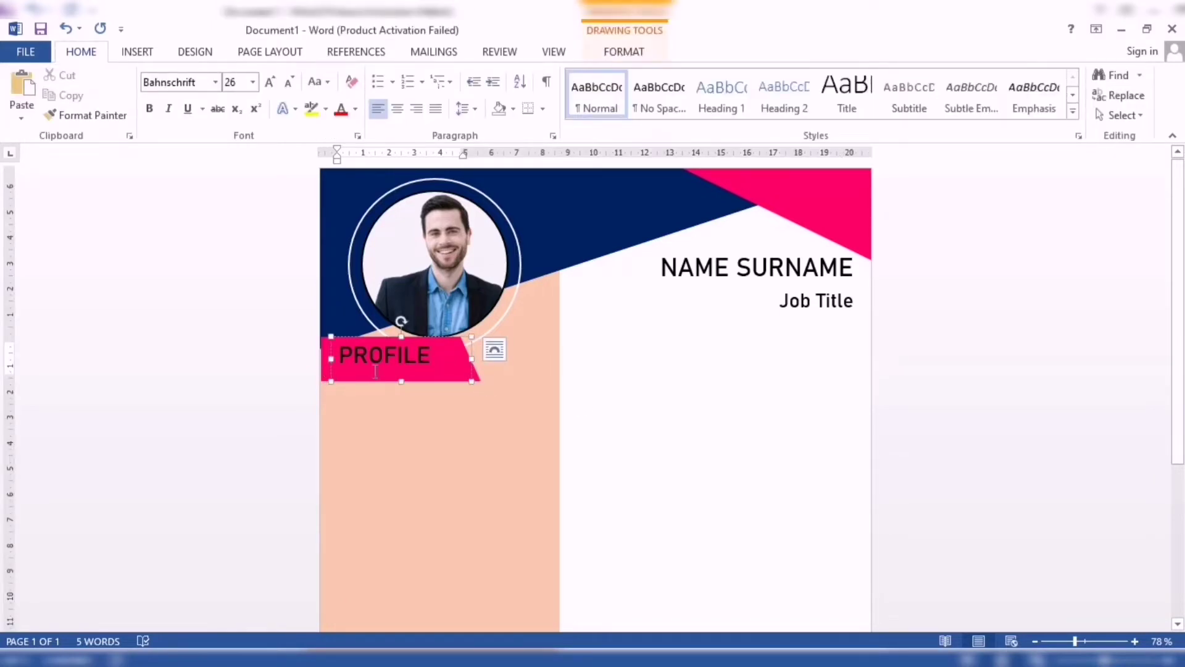
click(324, 373)
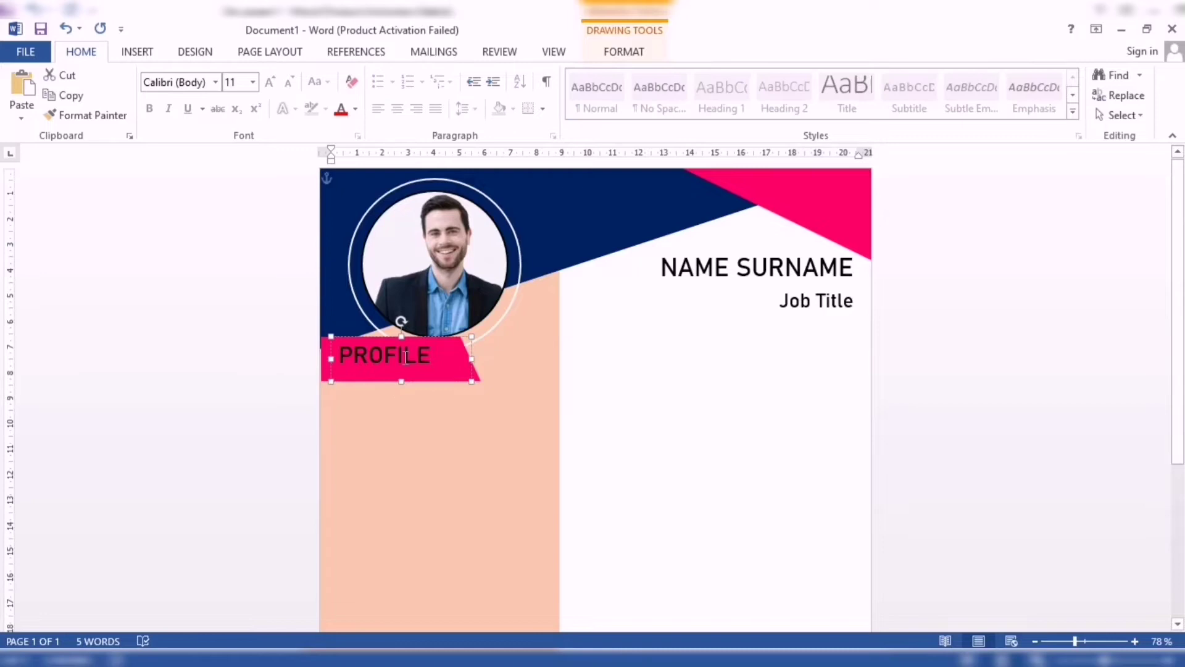
shift+click(326, 376)
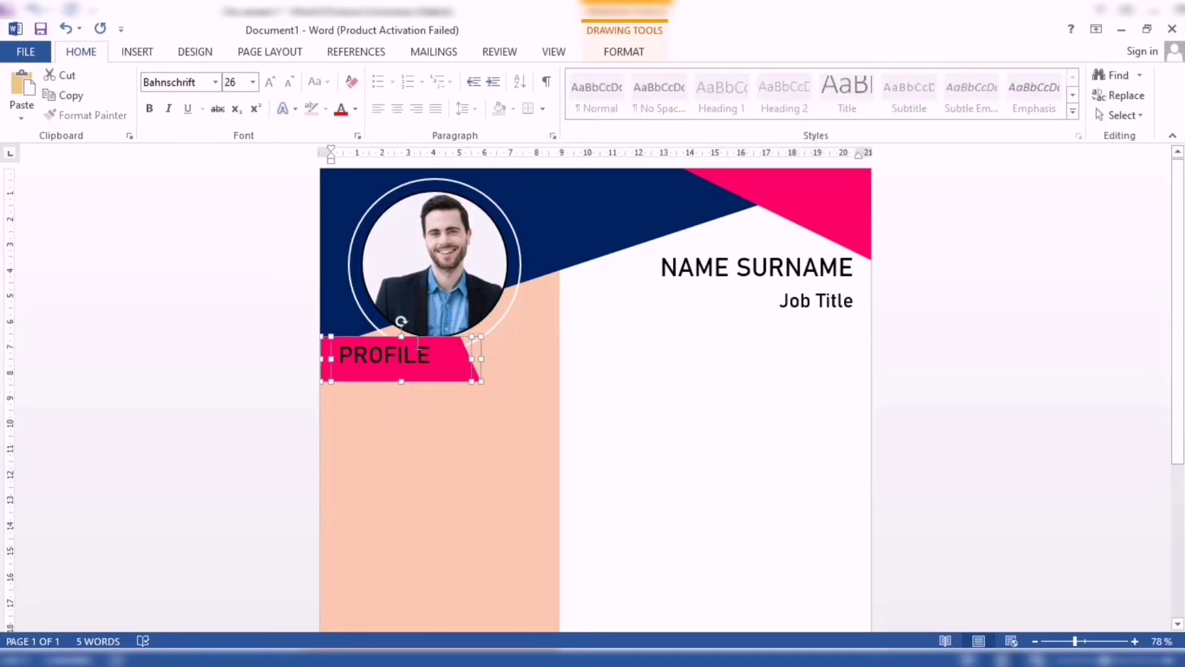
- Move the banner and label below the photo ring and make the banner slightly shorter
drag(460, 382, 452, 407)
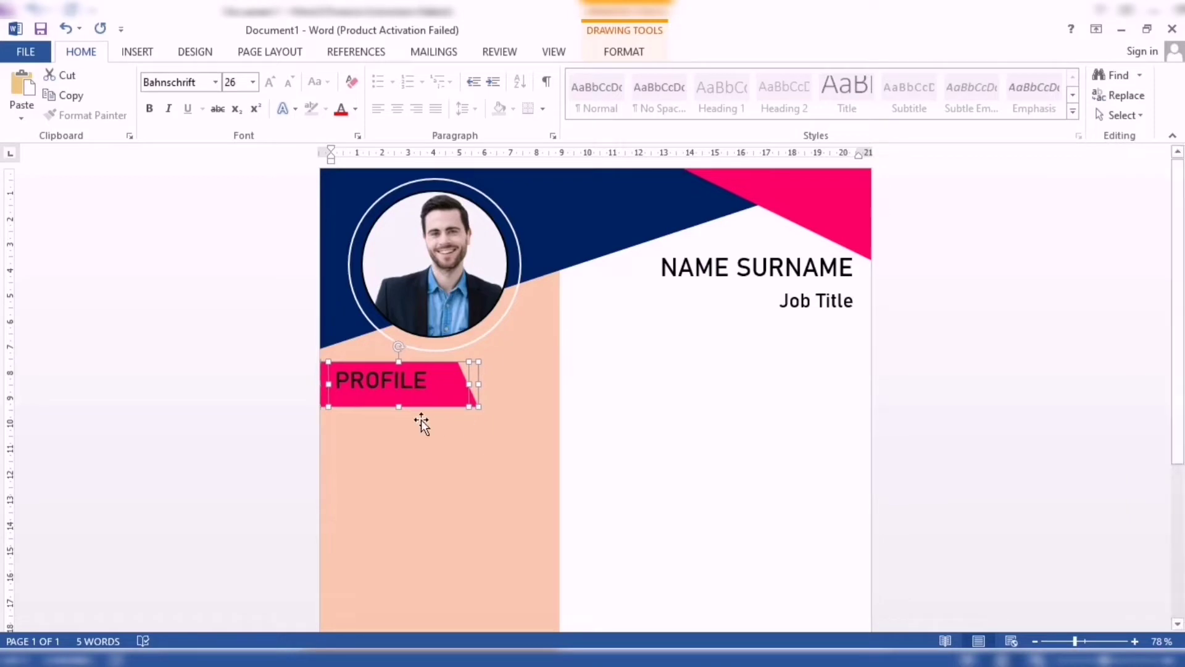
drag(398, 406, 398, 397)
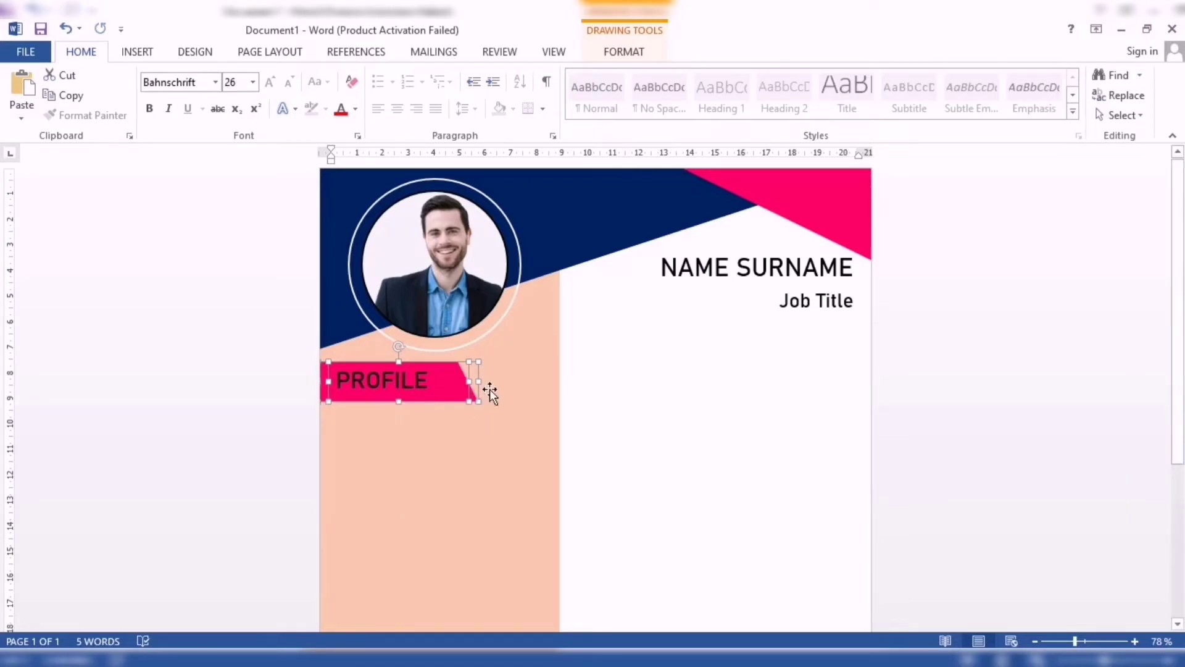
click(623, 51)
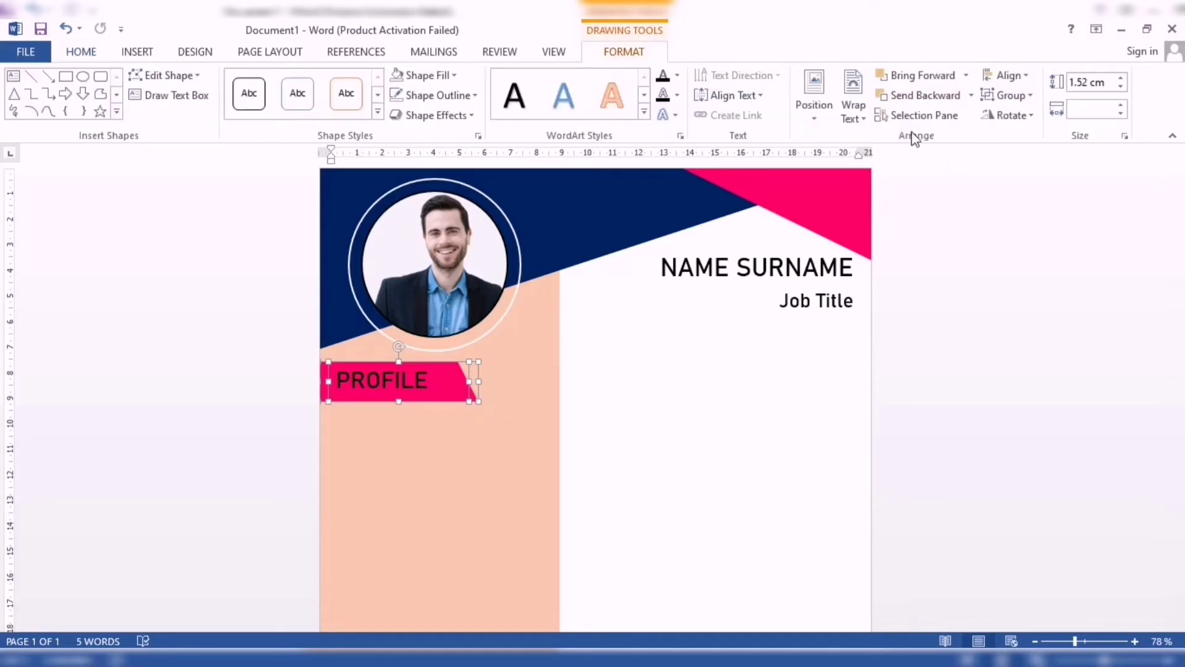
click(1006, 75)
click(973, 232)
click(1006, 95)
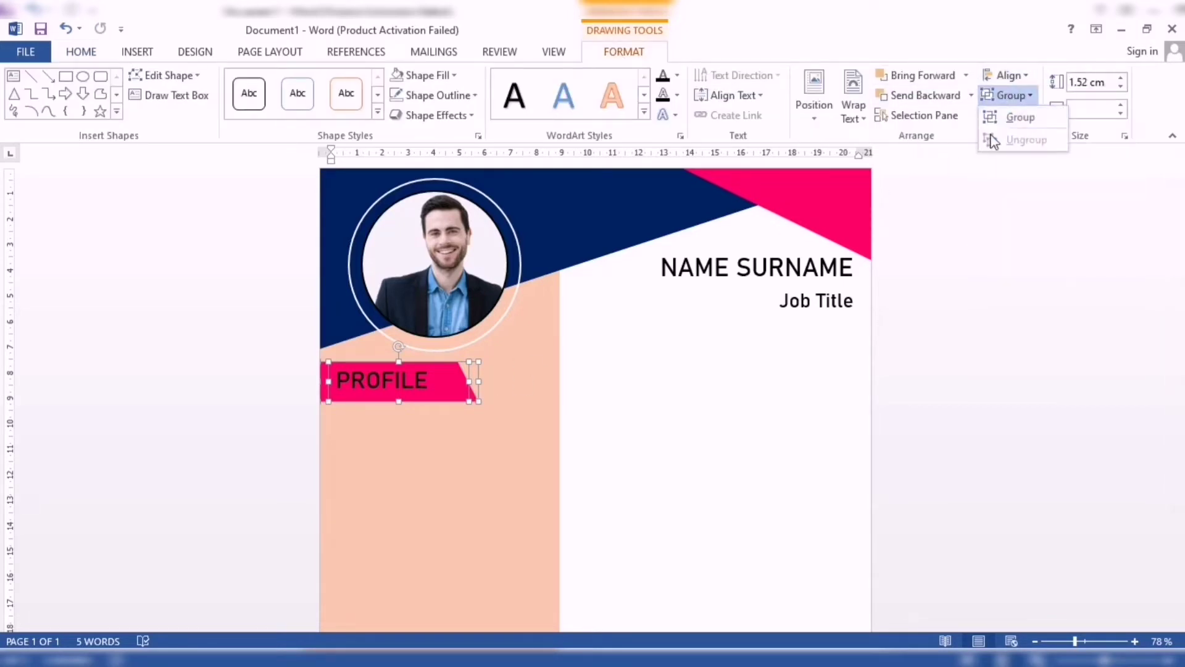
click(722, 455)
- Draw a text box right of the PROFILE banner with No Fill and No Outline
click(137, 51)
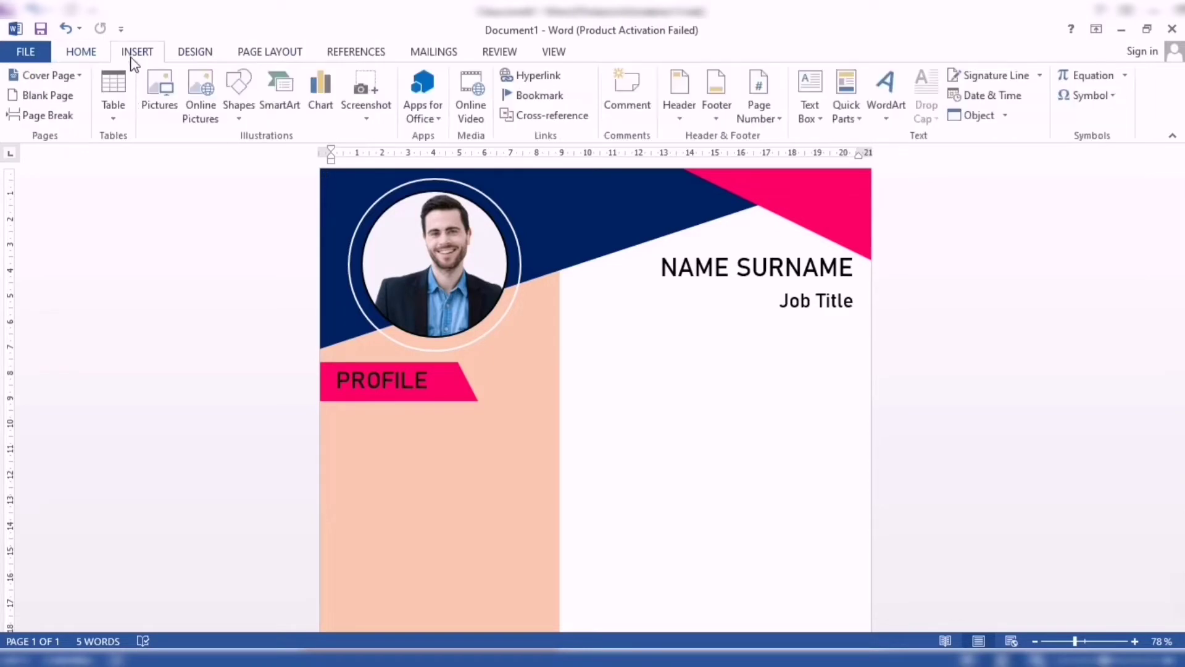
click(238, 93)
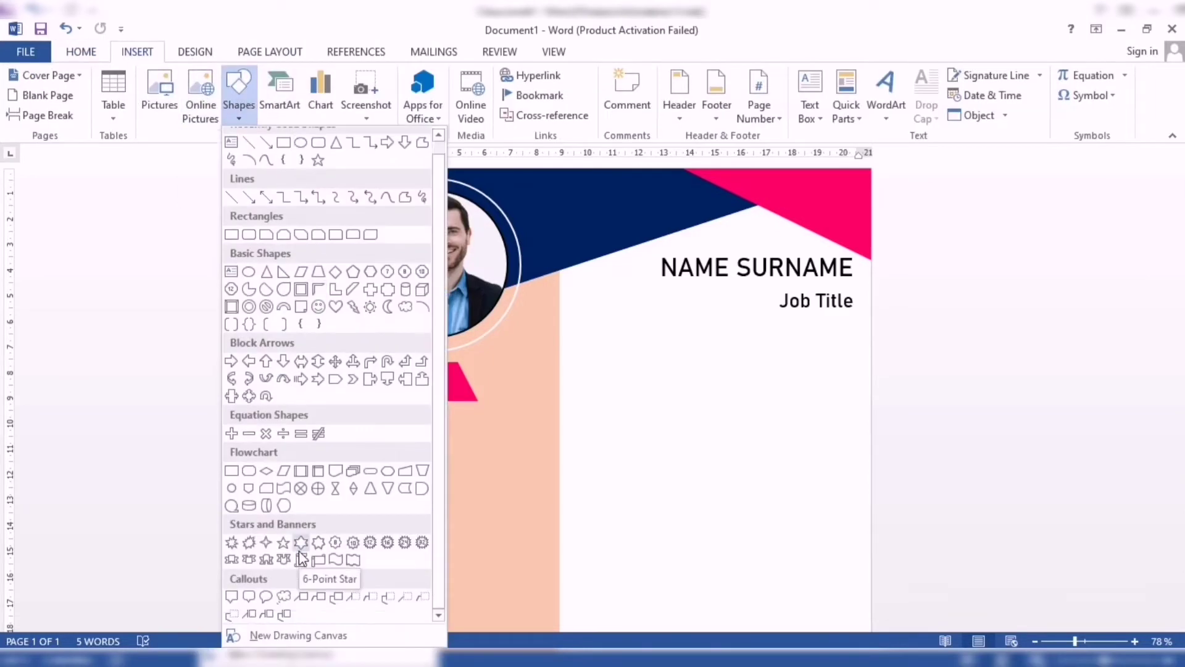
click(621, 432)
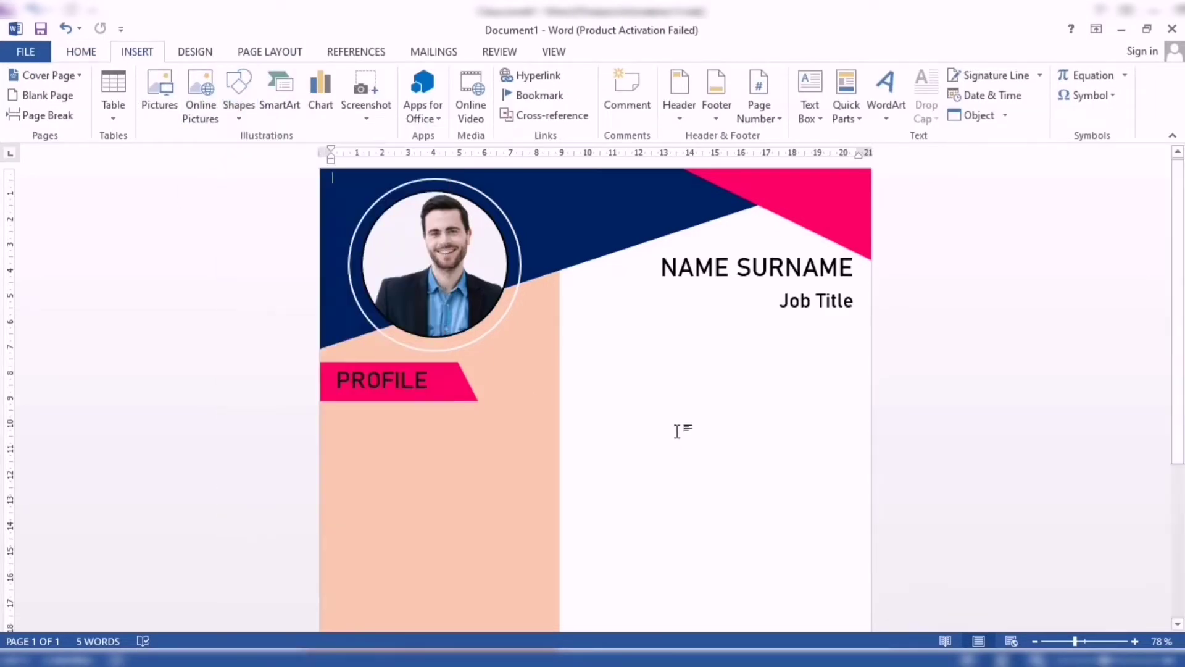
click(810, 105)
click(845, 487)
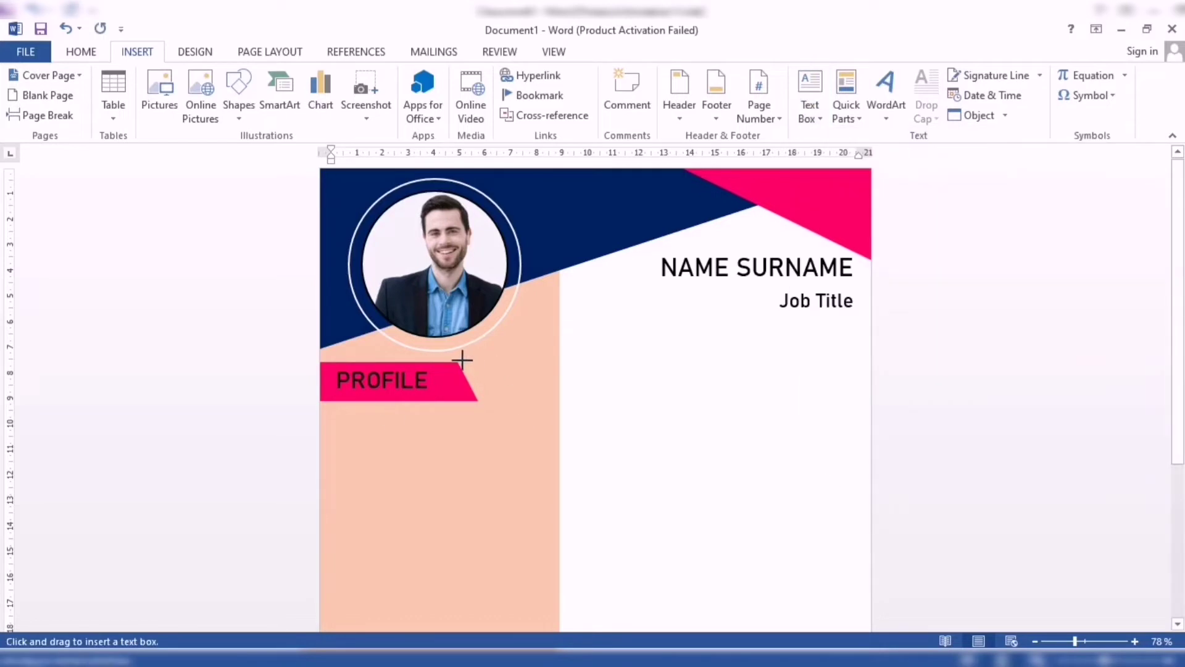
drag(462, 361, 560, 401)
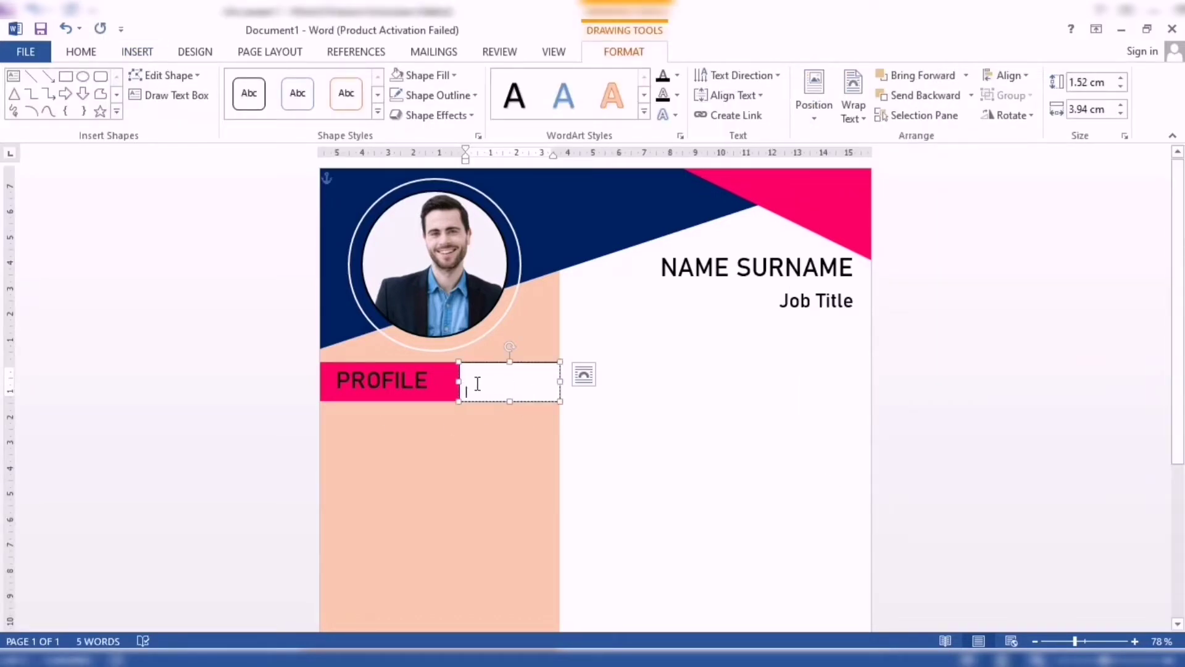
click(425, 77)
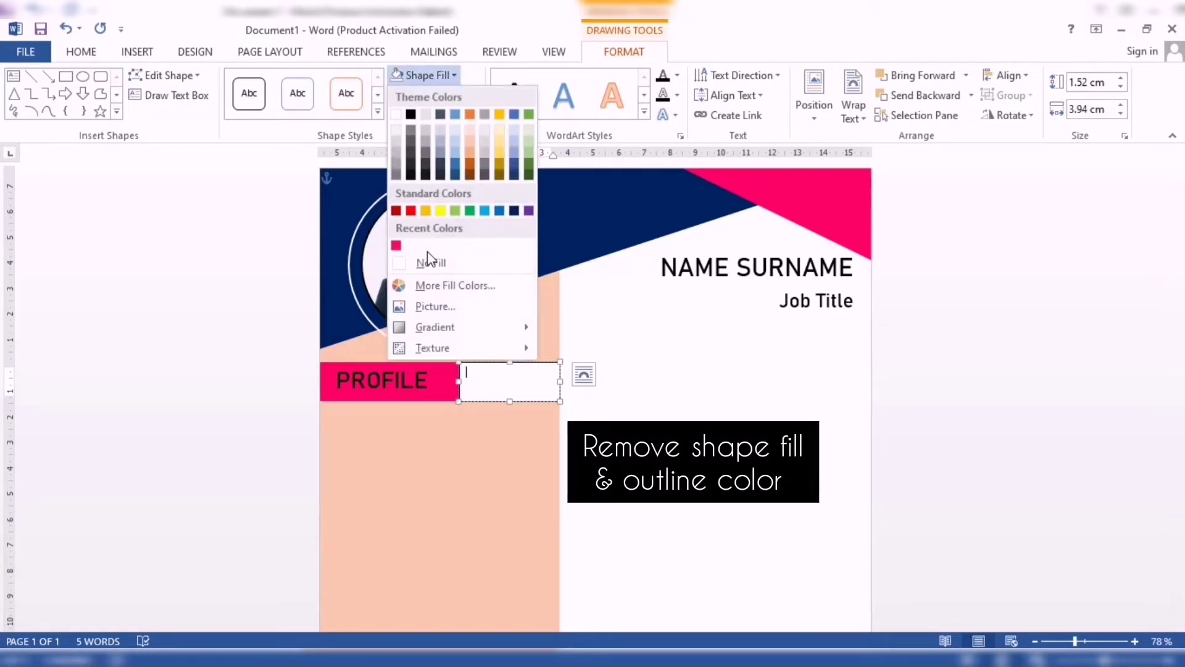
click(425, 257)
click(447, 96)
click(447, 284)
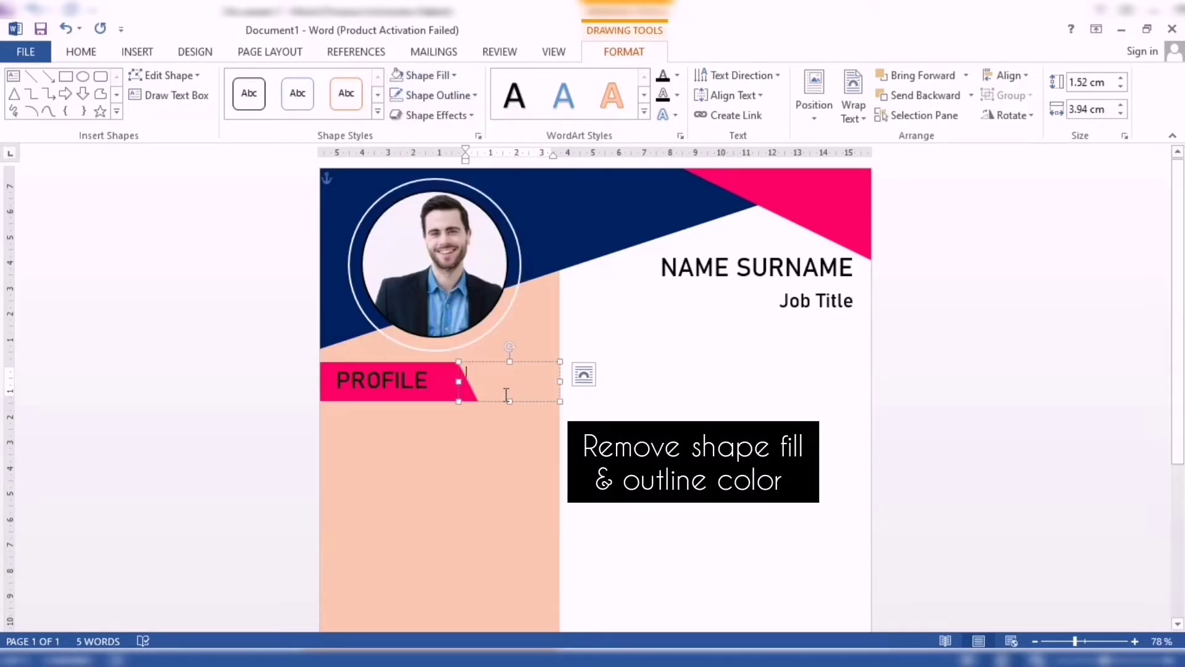
- Type a row of dots and format them Britannic Bold, size 24, dark blue
text(Loremipsum)
drag(554, 375, 457, 389)
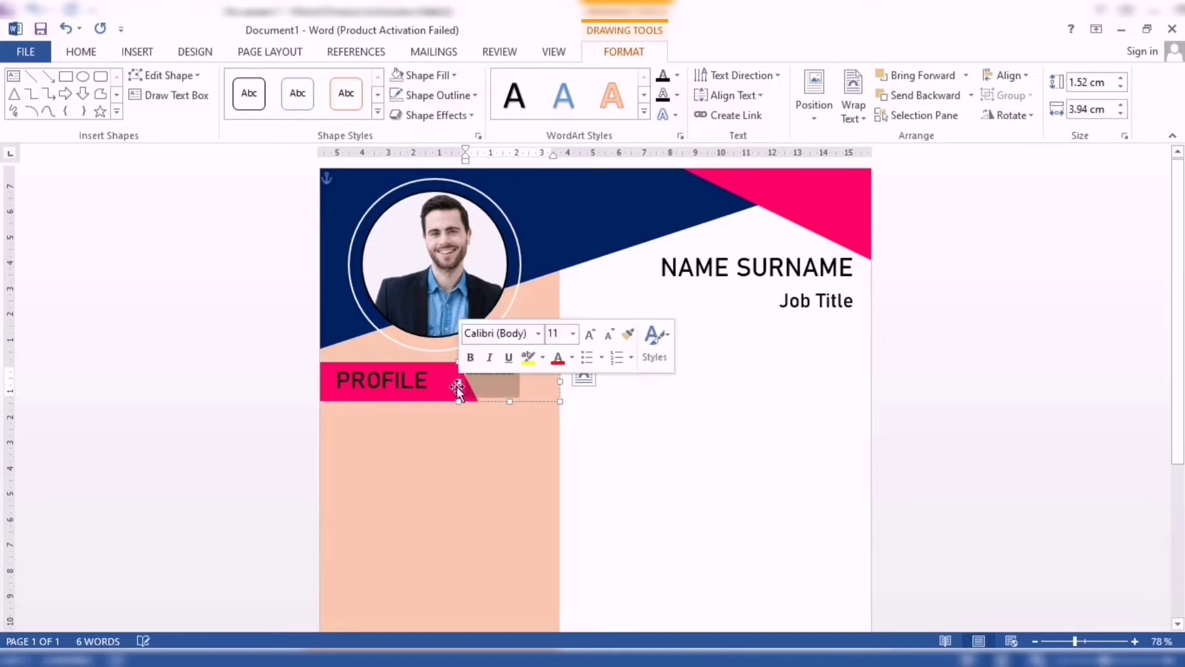
click(573, 334)
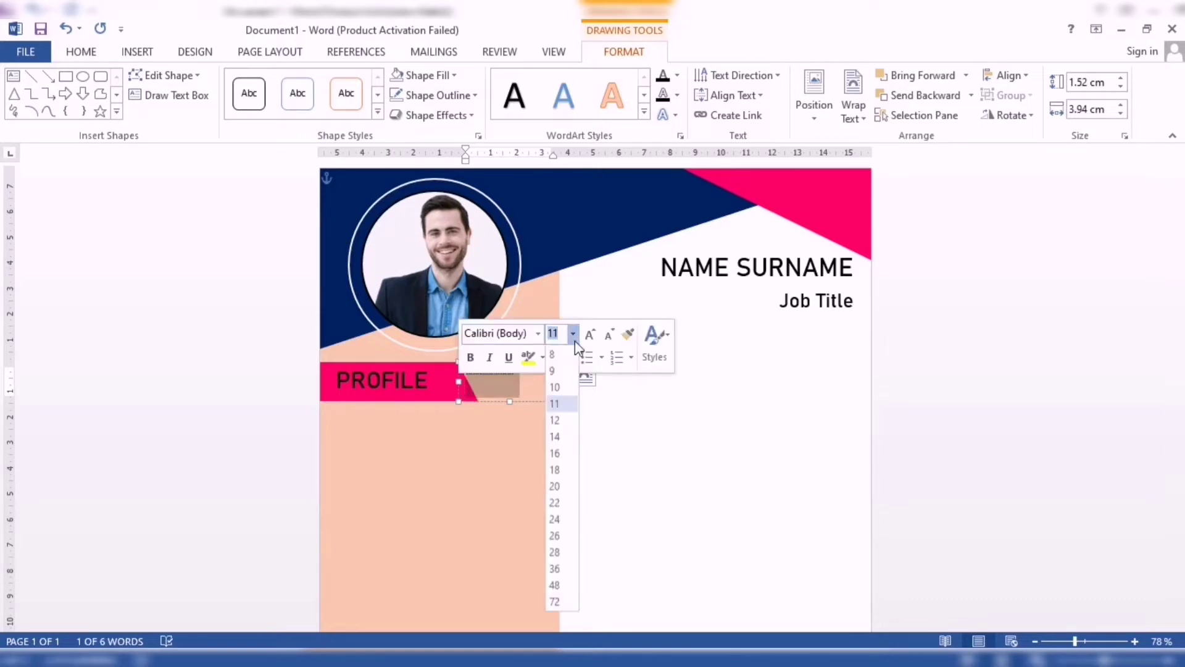
click(554, 519)
click(538, 334)
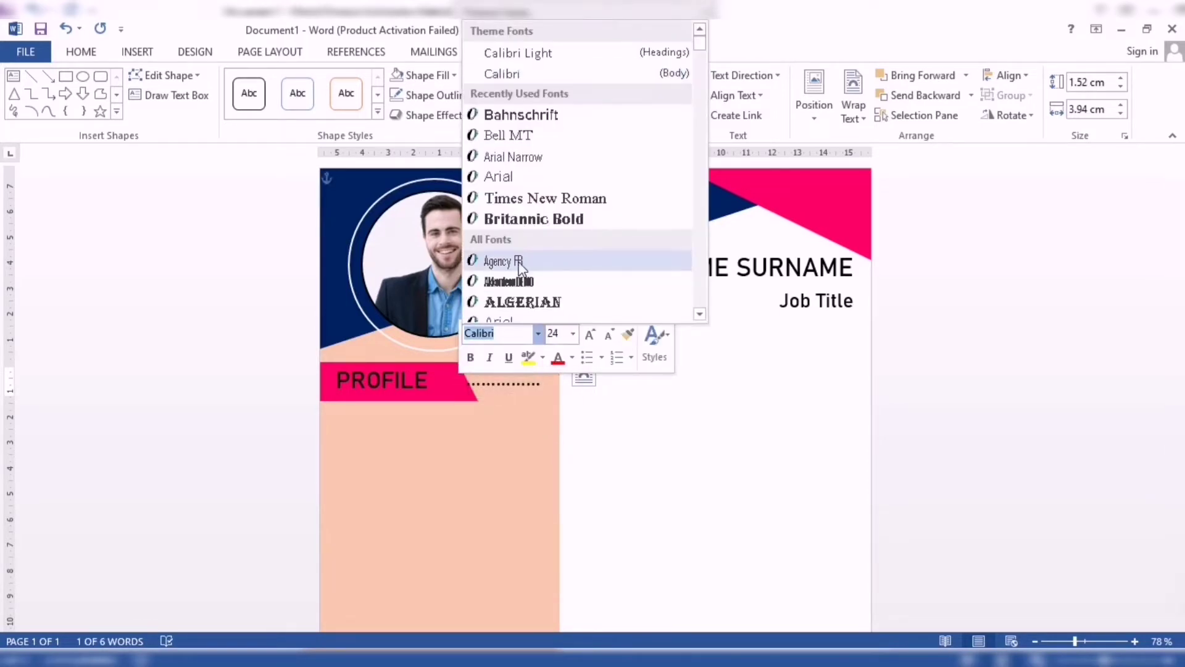
click(505, 213)
click(572, 358)
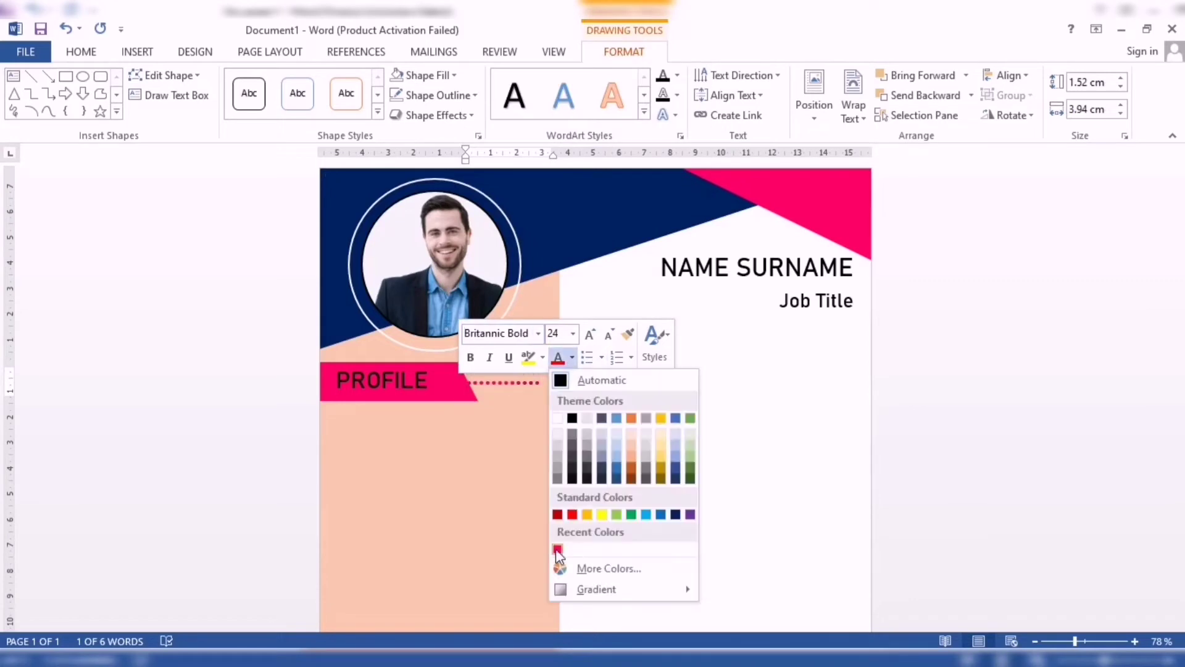
click(672, 517)
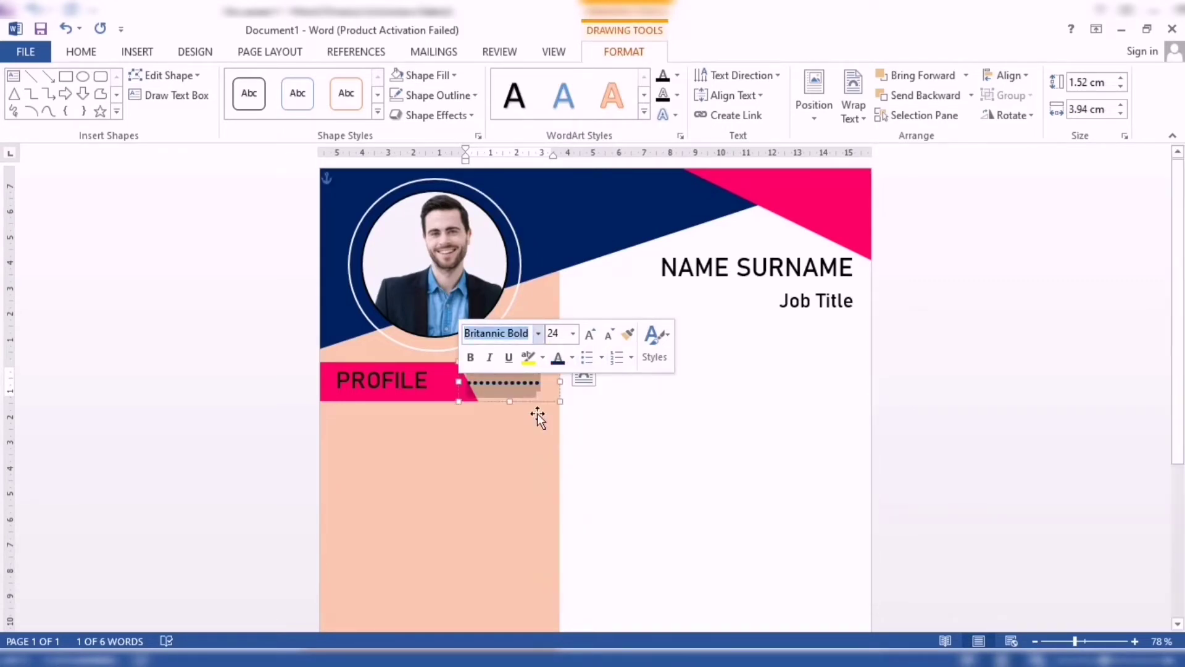
click(590, 414)
- Nudge the dotted line rightward beside the banner and group it with the PROFILE banner
click(506, 382)
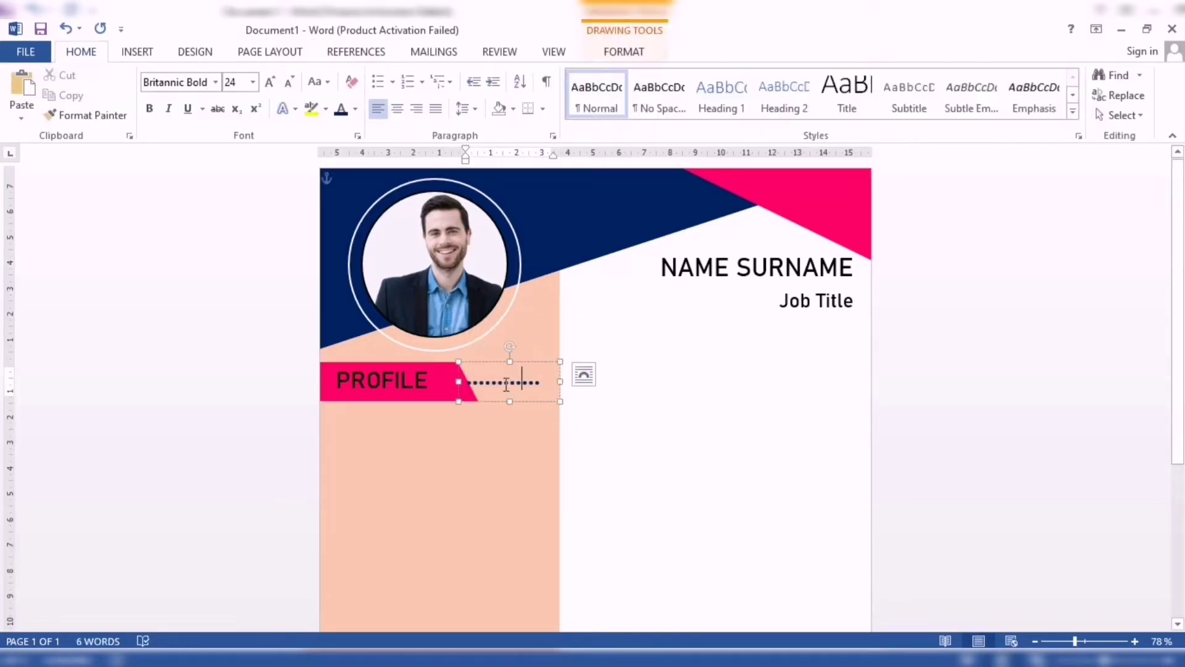
drag(557, 369, 566, 371)
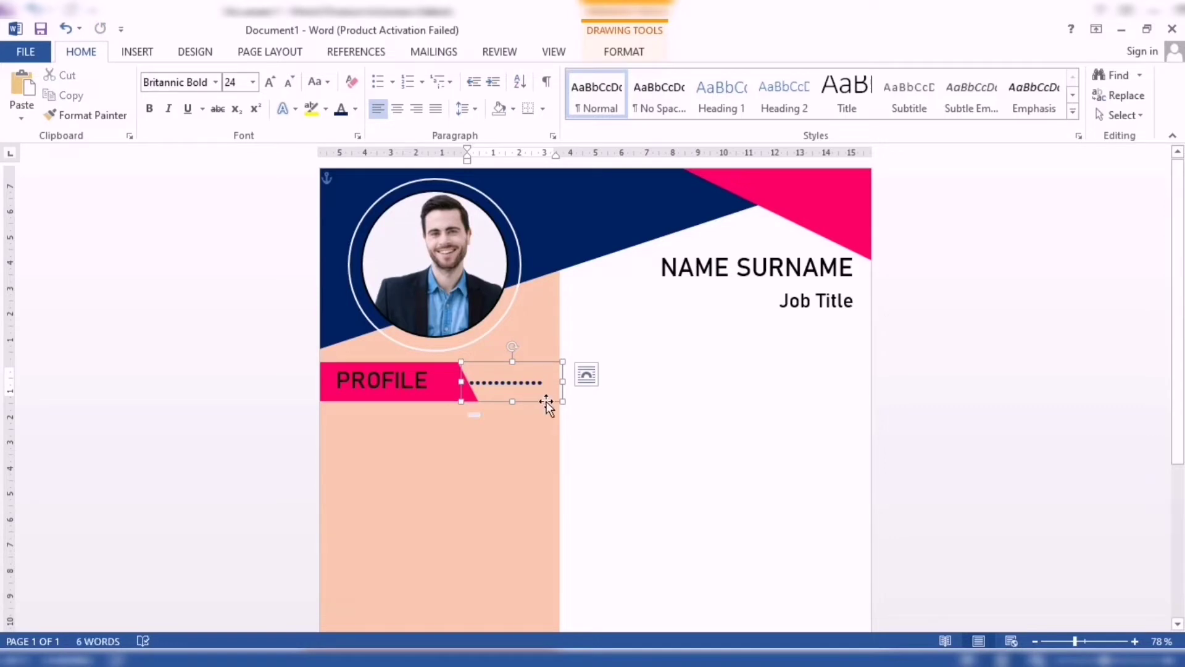
click(593, 428)
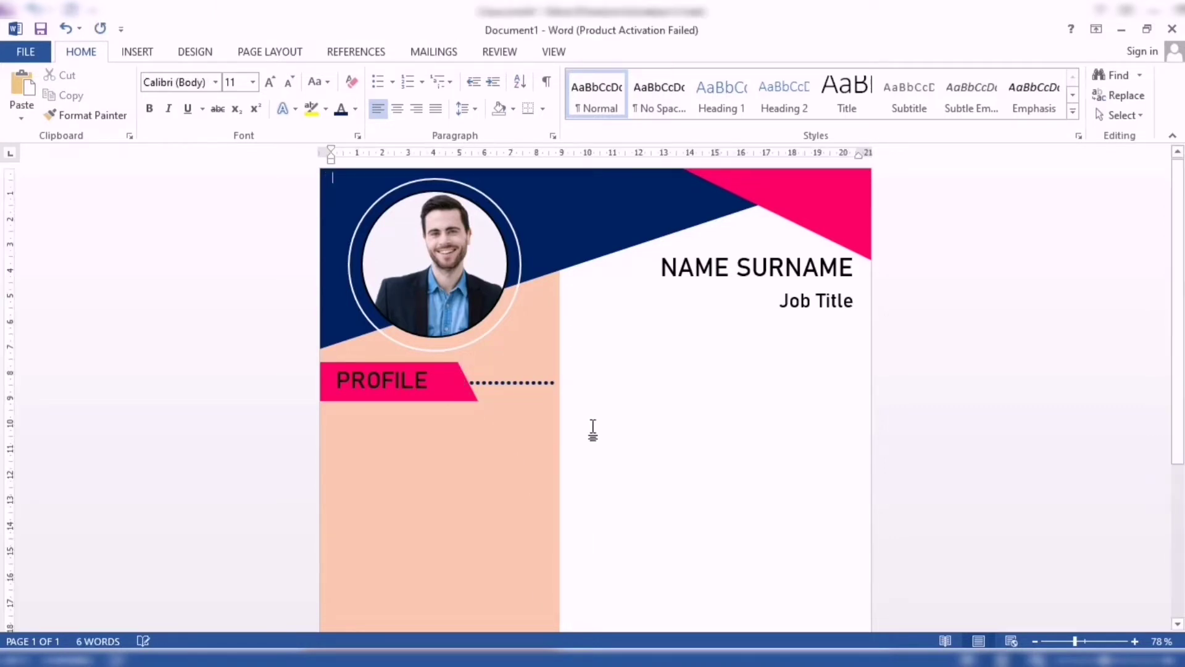
click(401, 380)
click(506, 382)
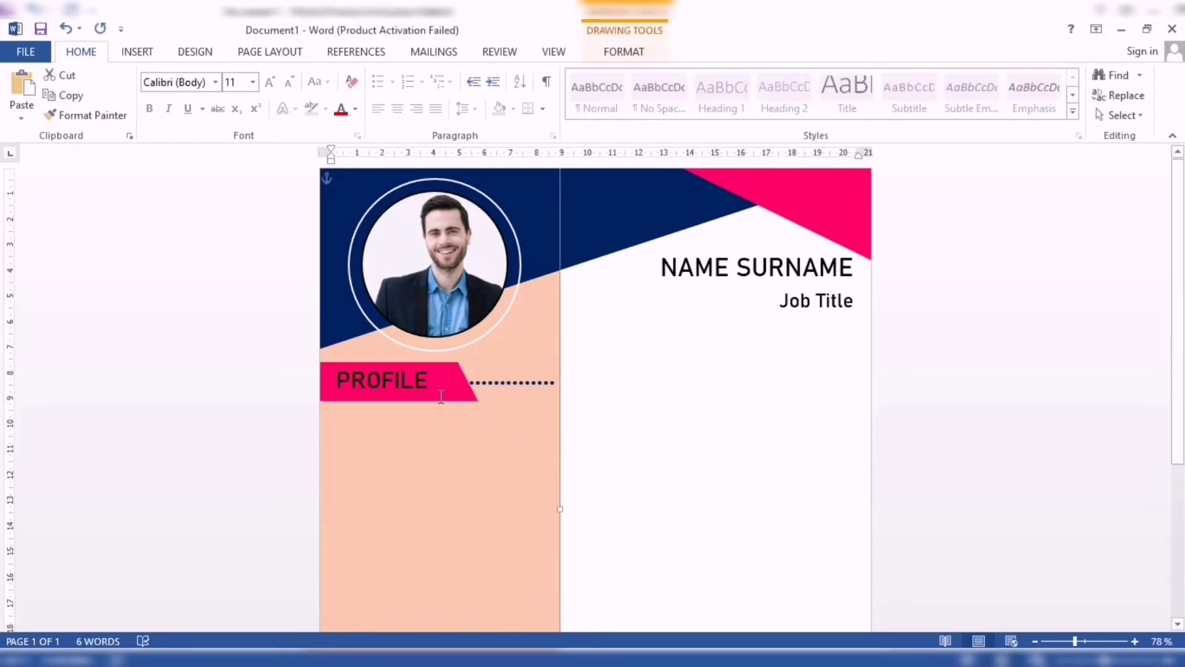
click(462, 395)
shift+click(432, 394)
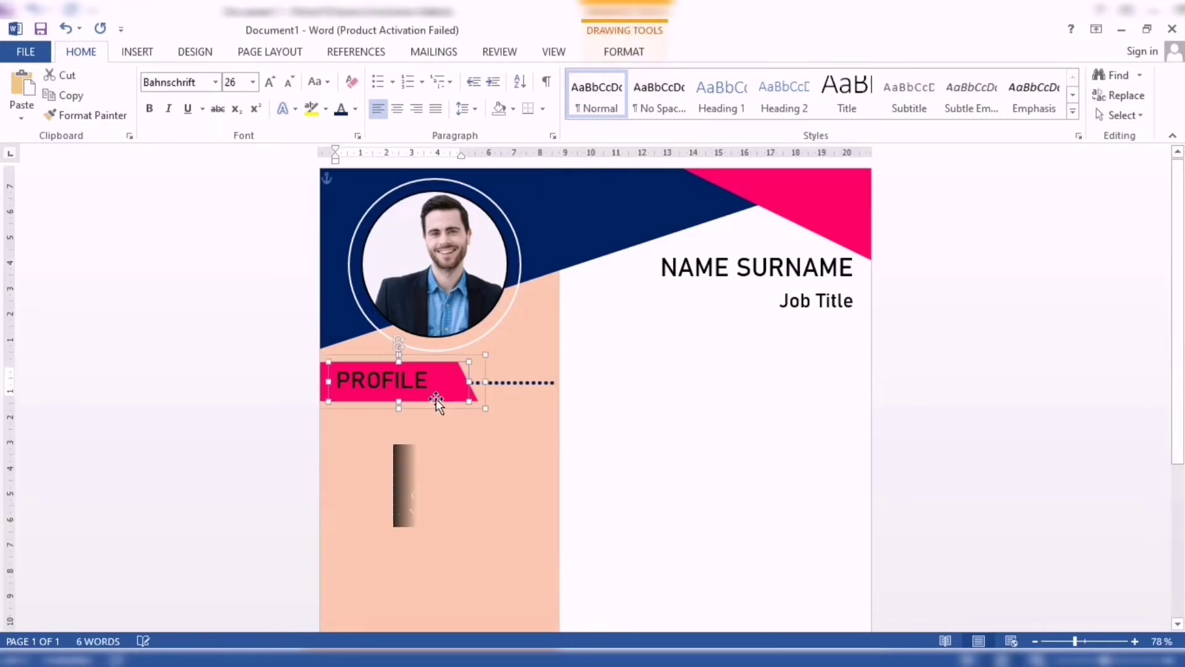
click(1006, 96)
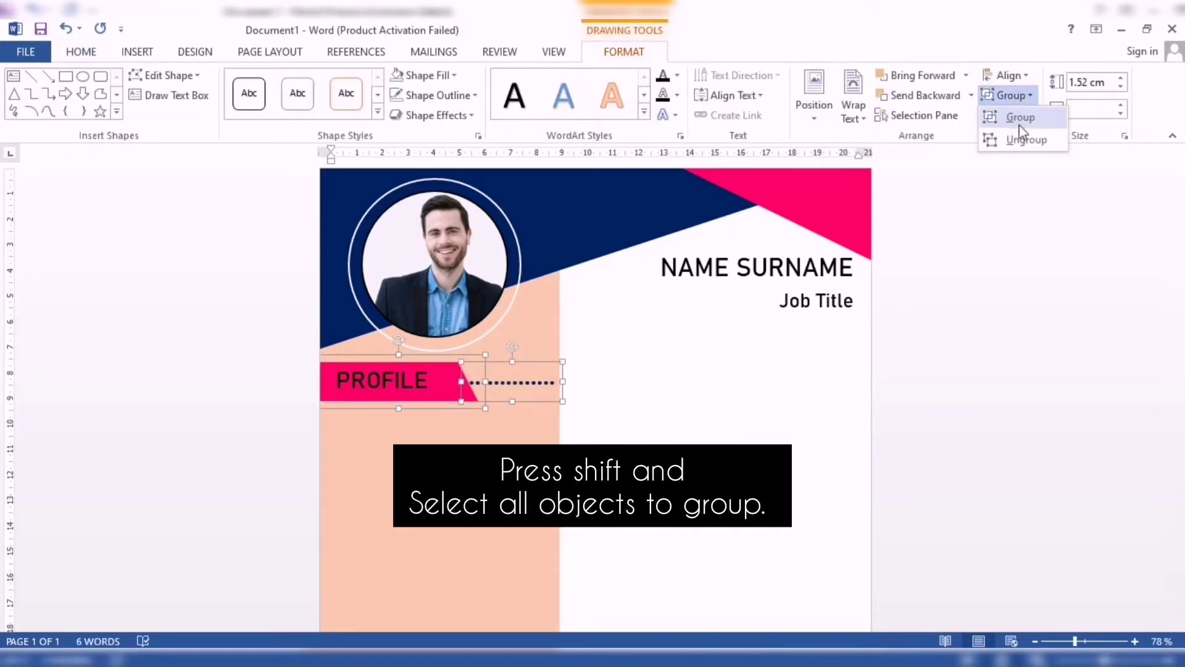
click(1021, 118)
click(564, 384)
scroll(564, 384, down, 2)
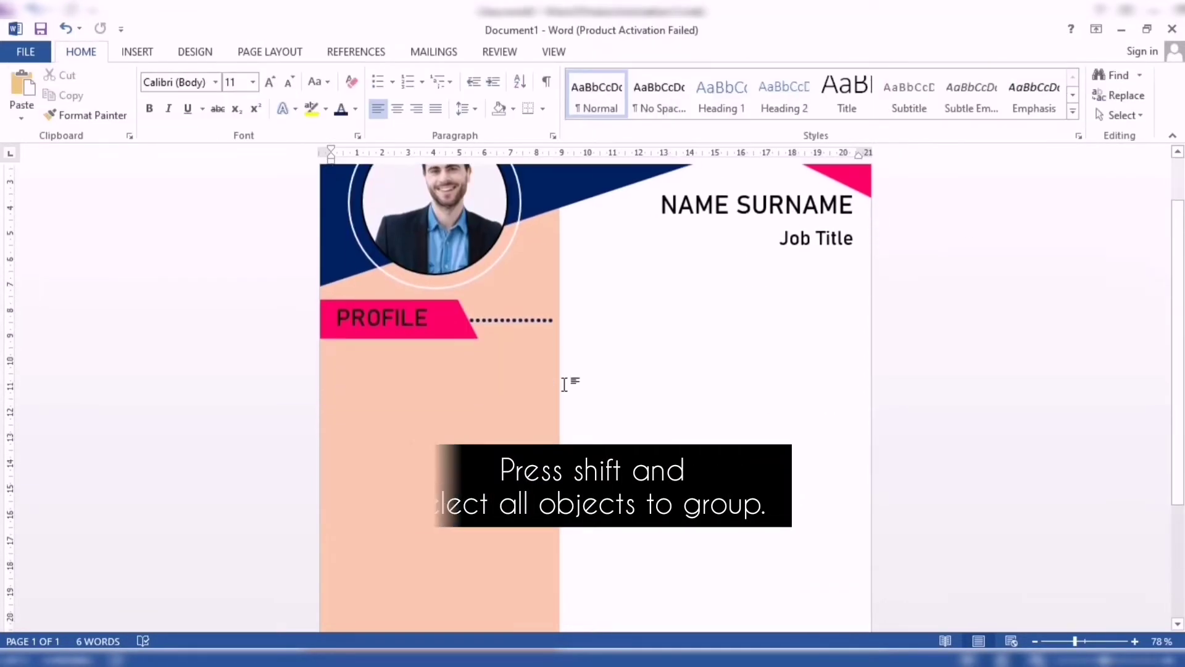
scroll(428, 402, down, 3)
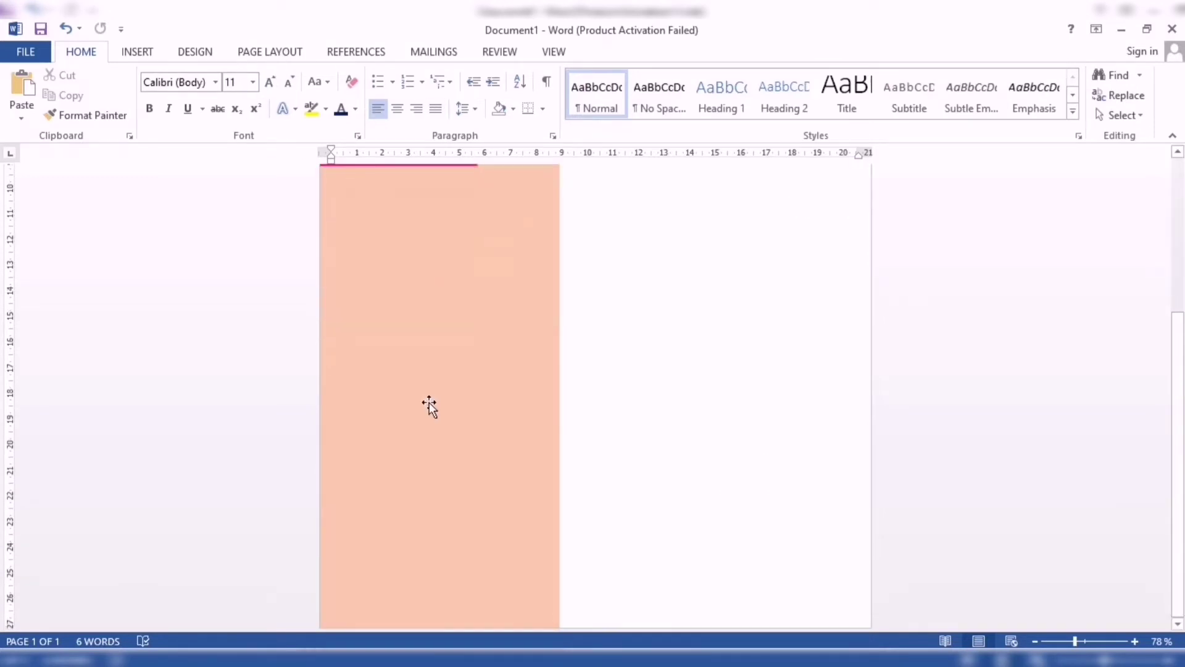
scroll(428, 402, up, 4)
- Draw a fill-less text box below the PROFILE banner
click(137, 51)
click(810, 105)
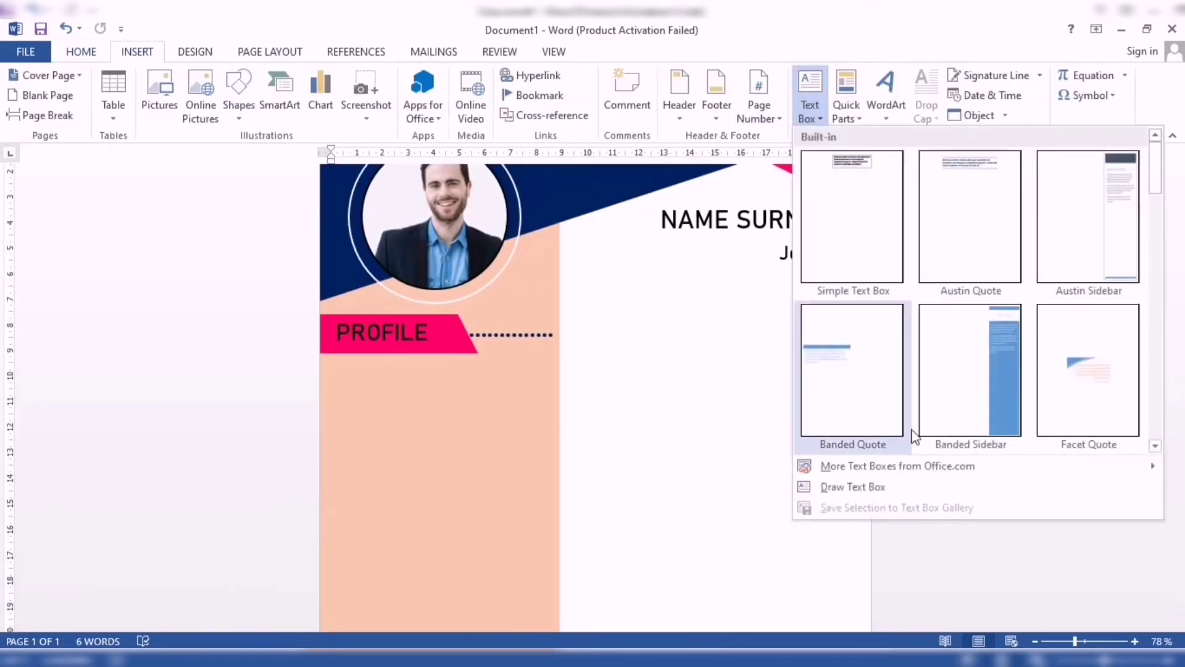
click(847, 484)
drag(318, 361, 557, 513)
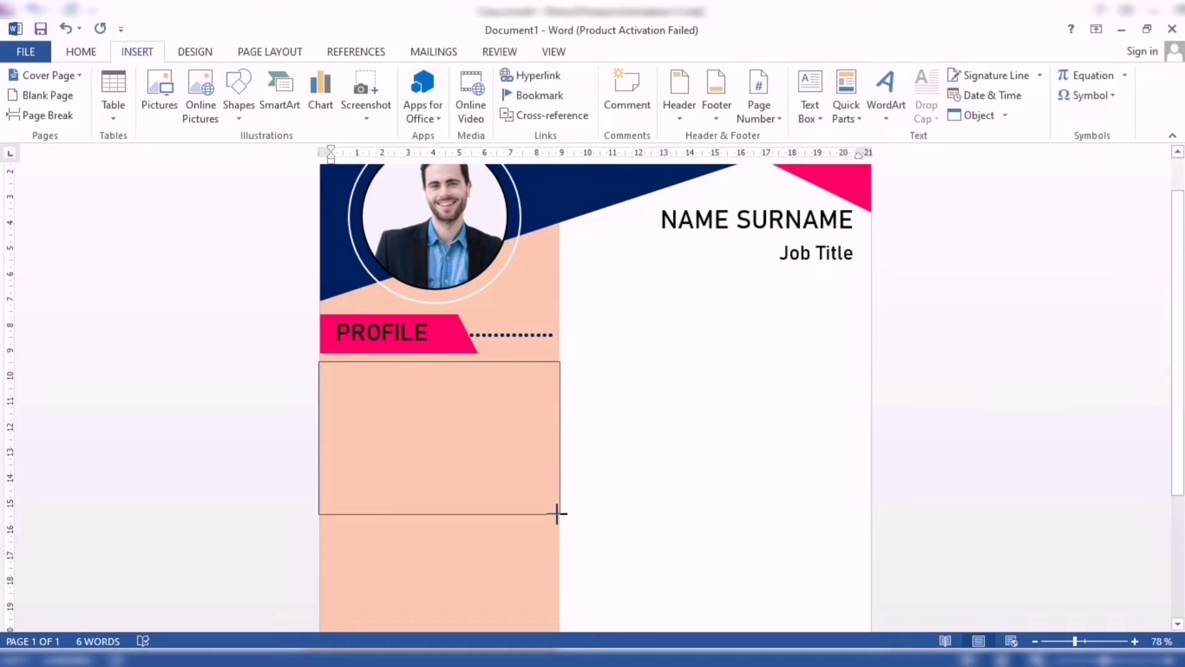
click(426, 75)
click(425, 262)
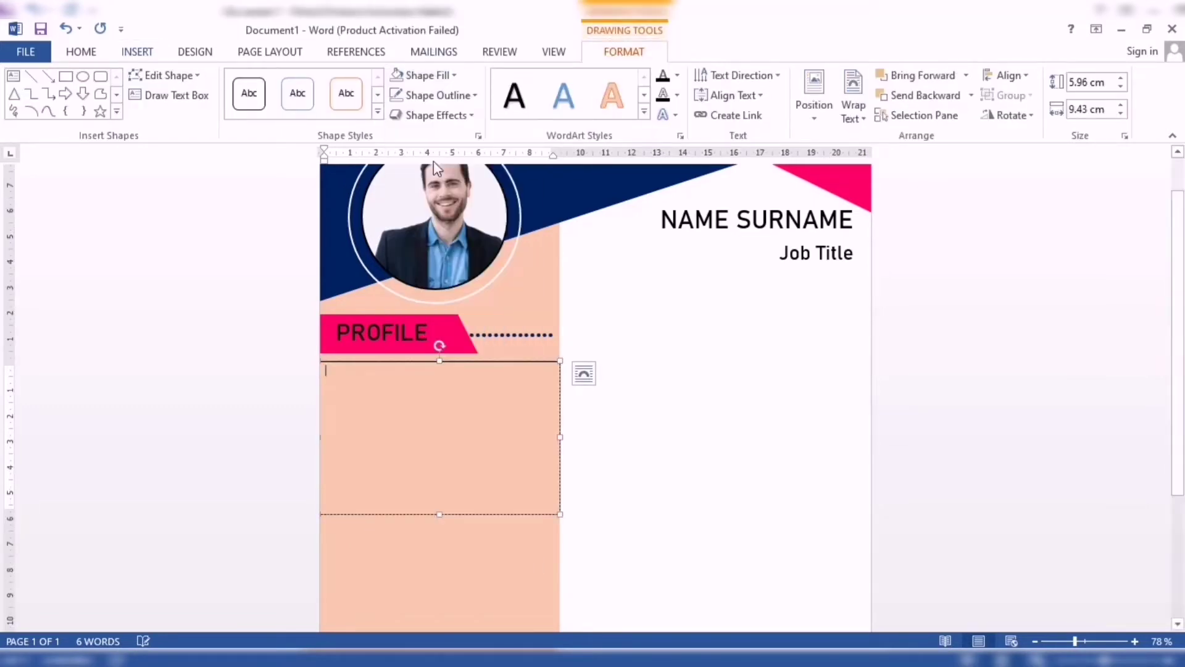
click(440, 95)
click(442, 283)
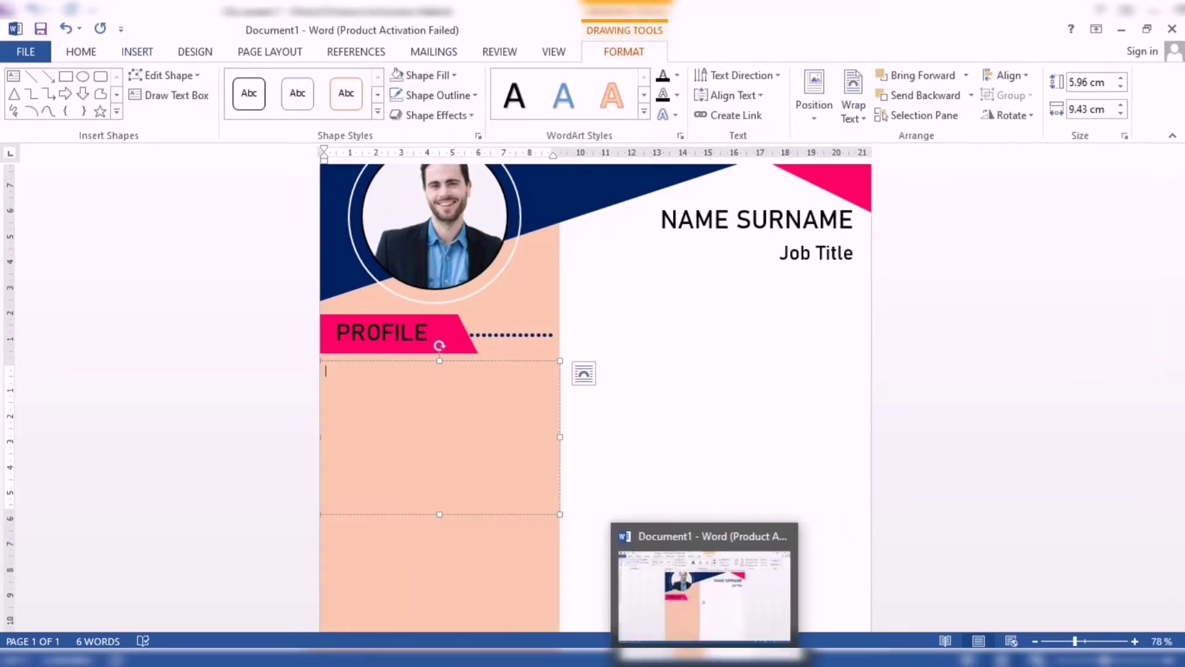
- Copy the profile paragraph from the cv data notes and paste it into the new text box
click(729, 658)
drag(5, 142, 329, 162)
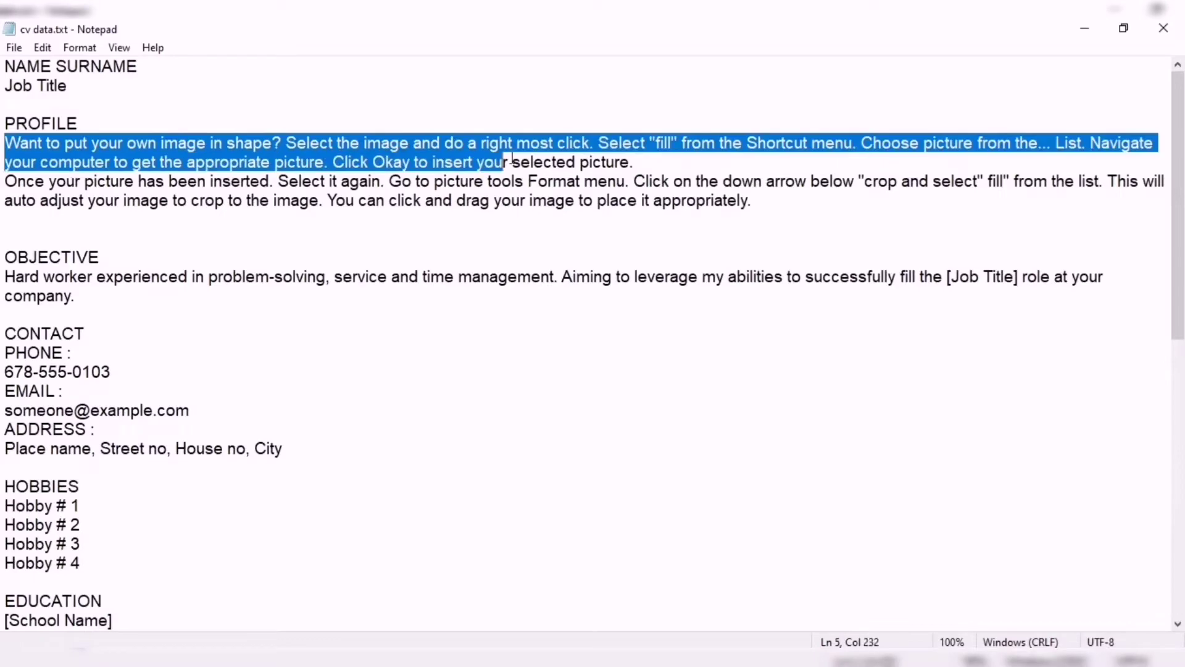
right_click(246, 146)
click(281, 200)
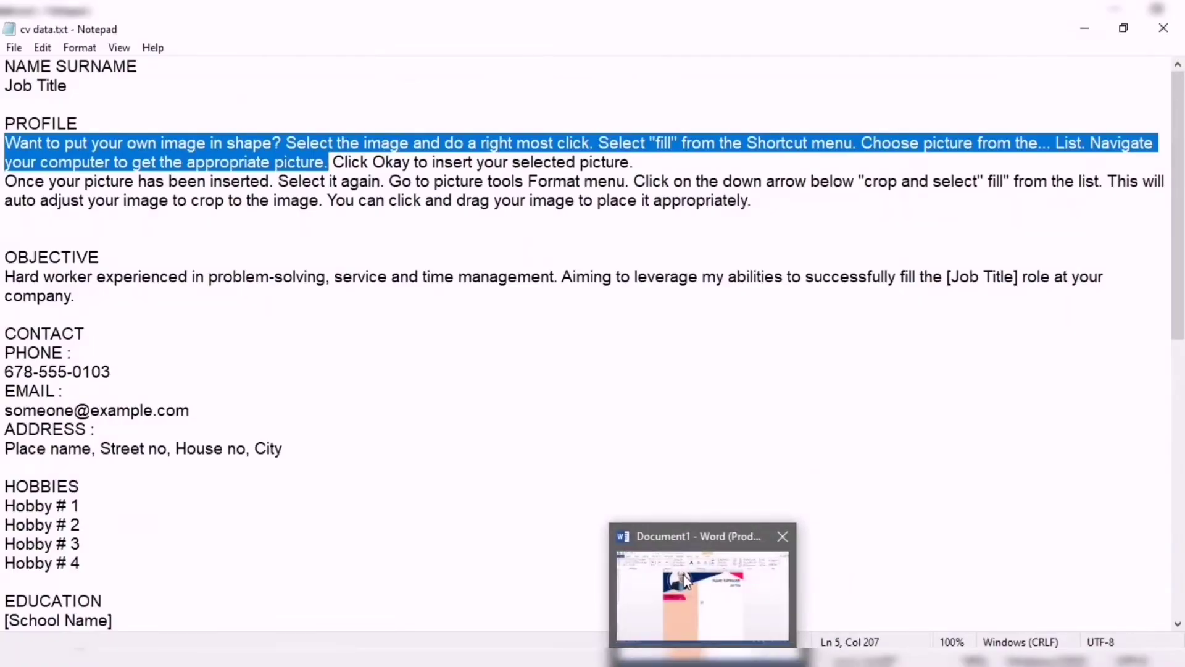
click(685, 581)
click(457, 466)
key(ctrl+v)
drag(494, 509, 305, 291)
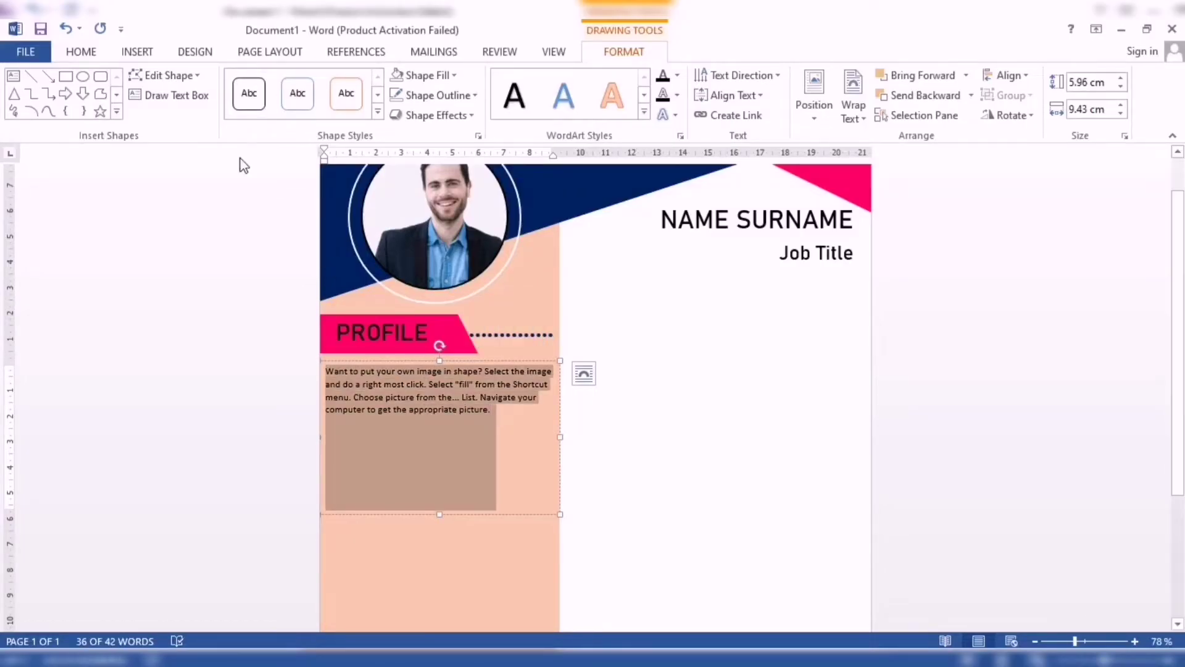
- Set the profile paragraph to Bahnschrift 14 and shorten its text box to fit
right_click(409, 417)
click(521, 437)
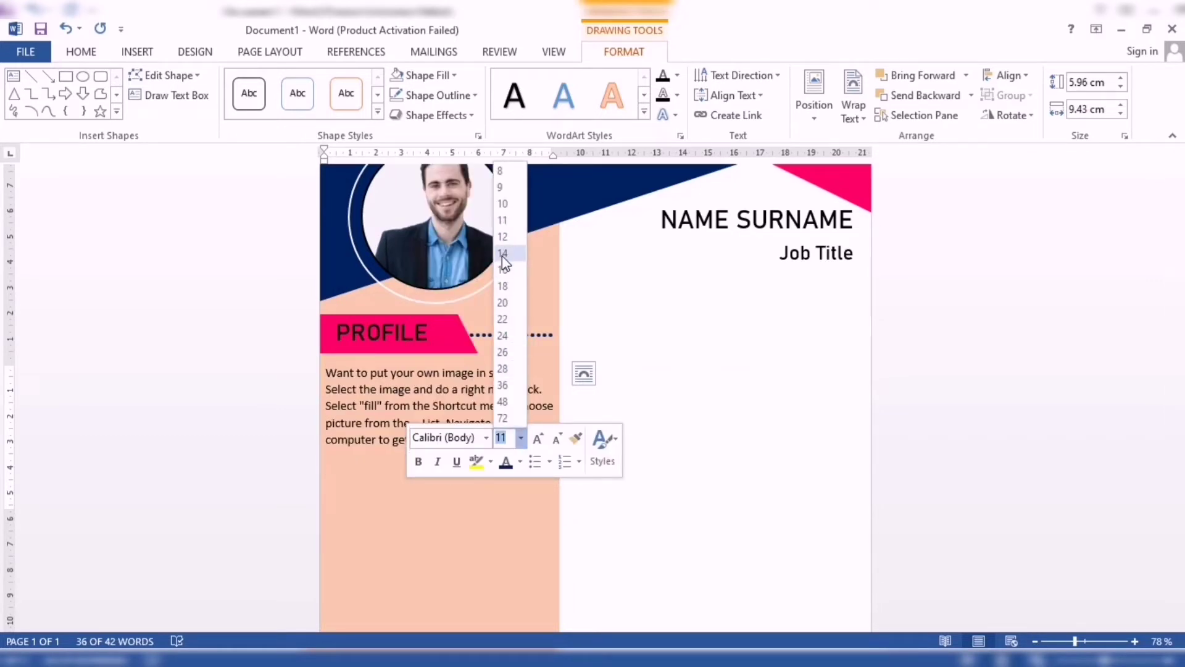
click(502, 255)
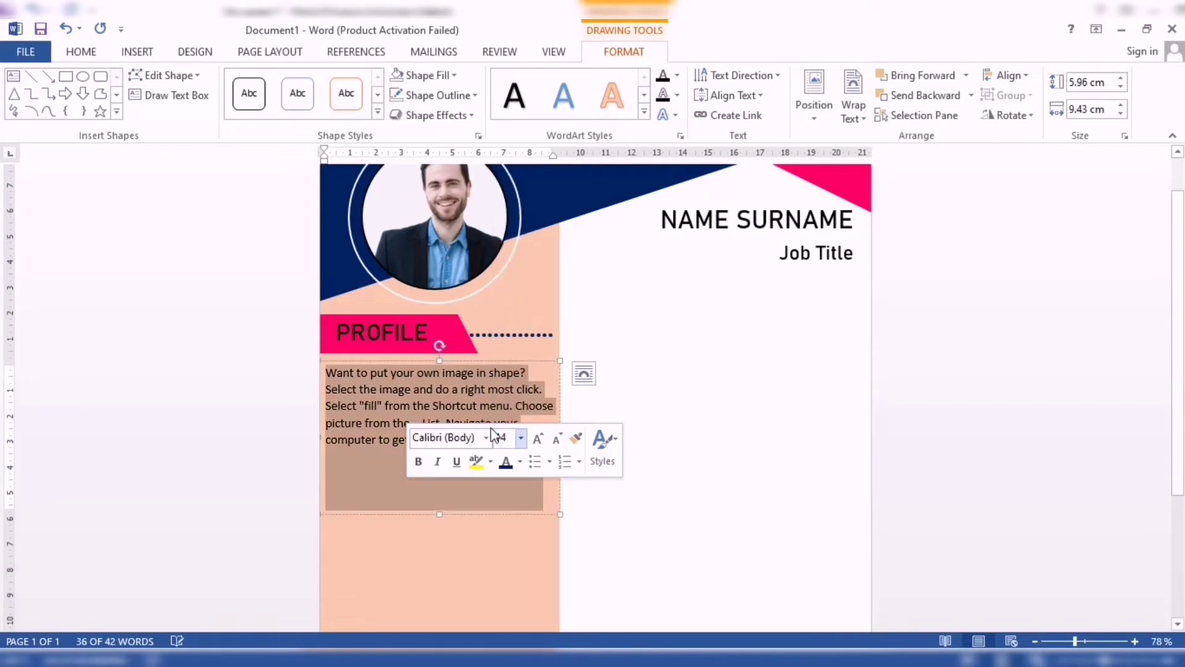
click(486, 437)
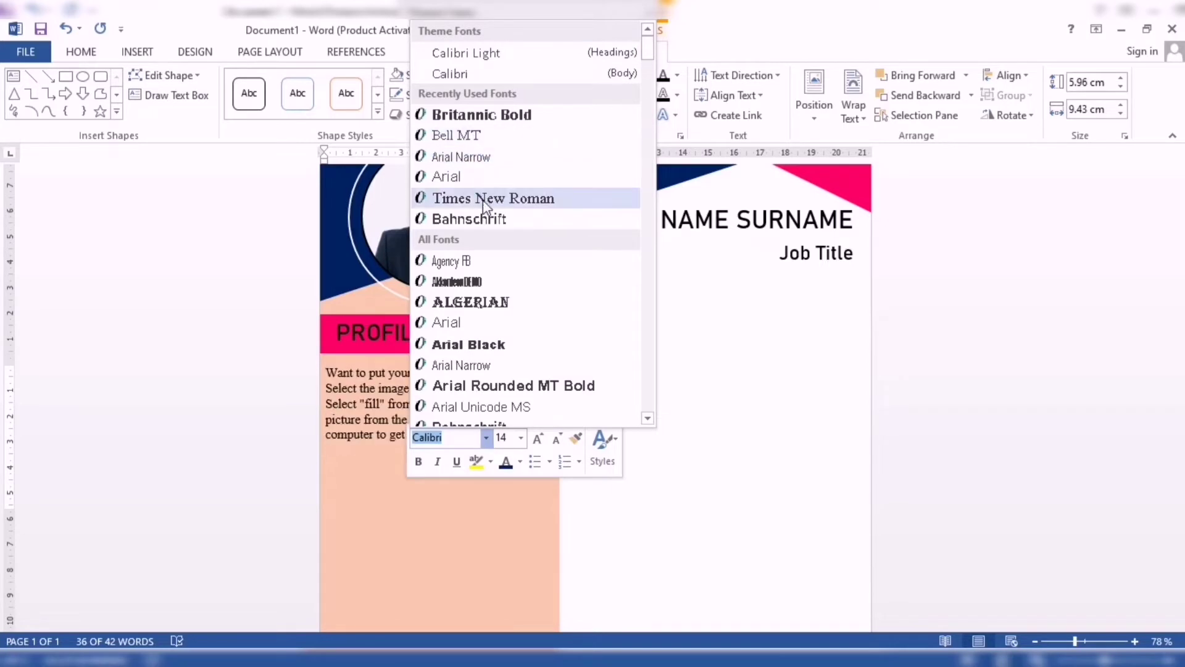
click(486, 219)
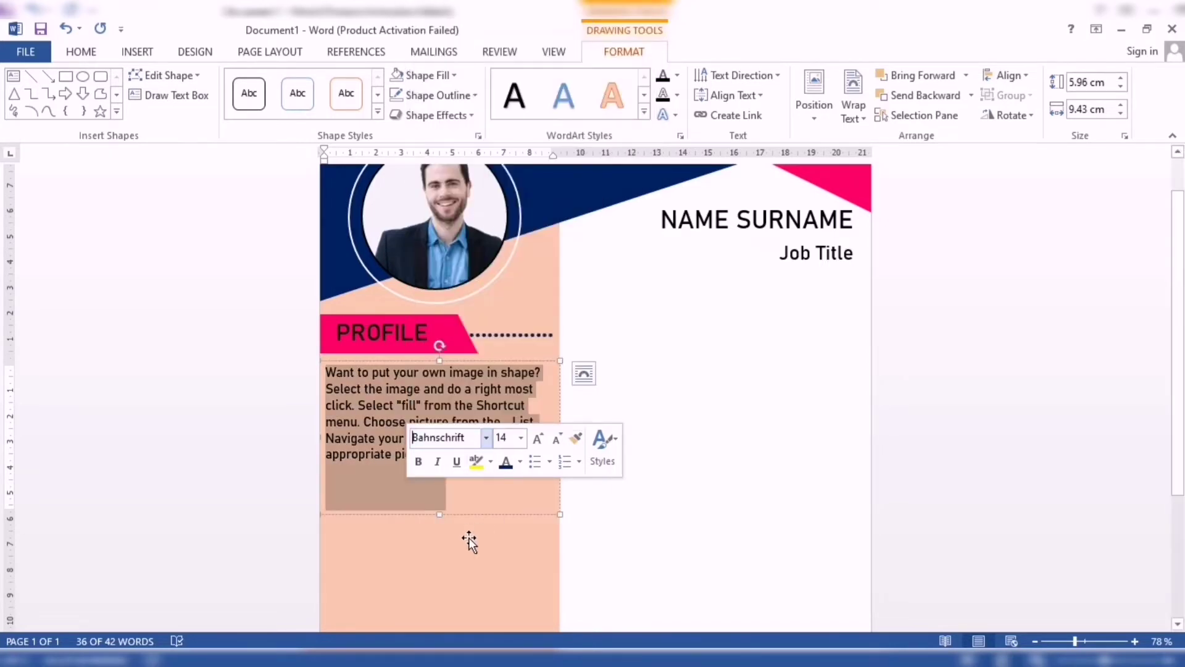
drag(439, 514, 437, 469)
click(567, 474)
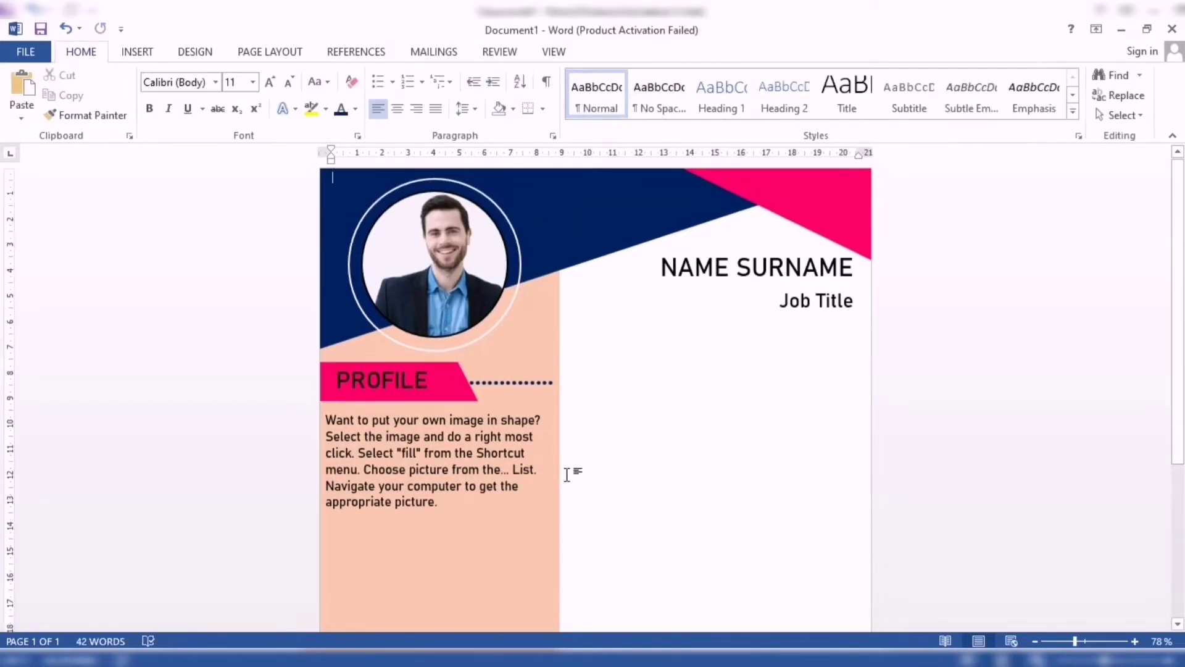
- Select the grouped PROFILE banner with its dotted line and paste a duplicate
click(473, 393)
right_click(557, 409)
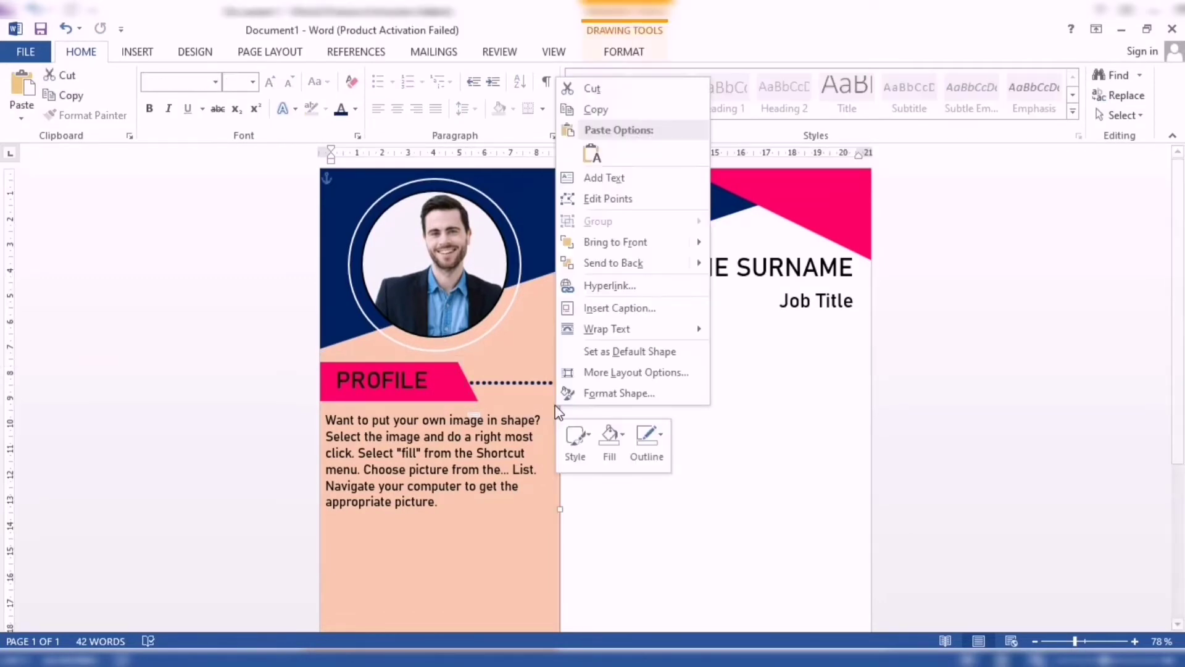
click(519, 393)
click(519, 393)
click(517, 381)
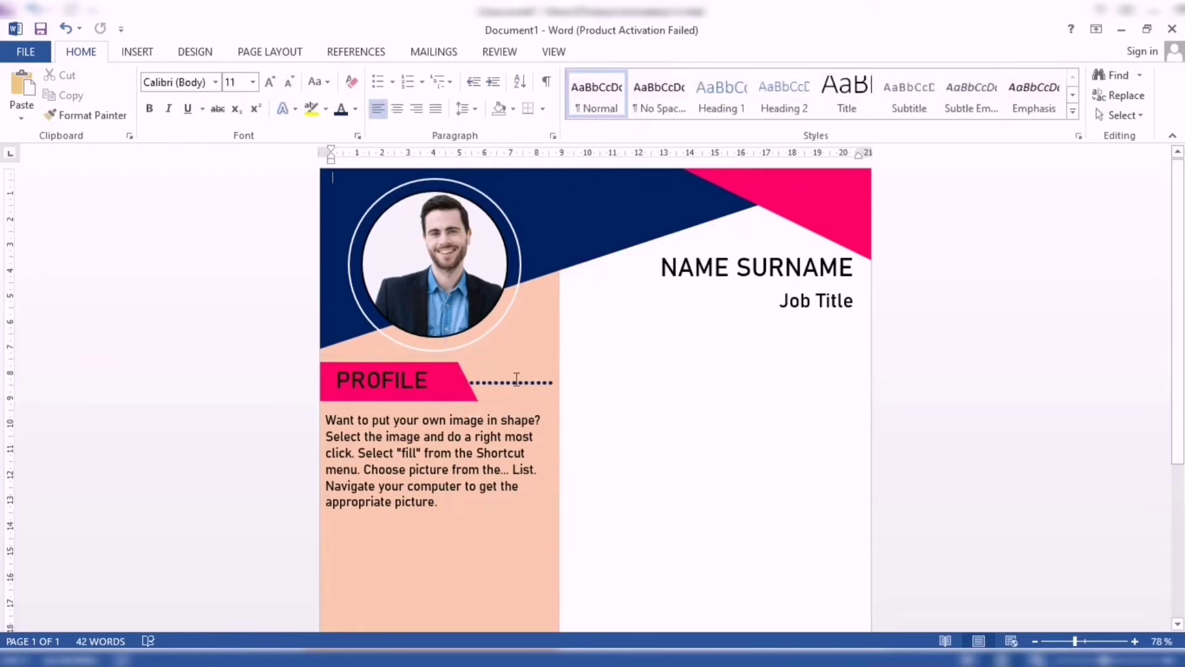
double_click(463, 407)
key(Escape)
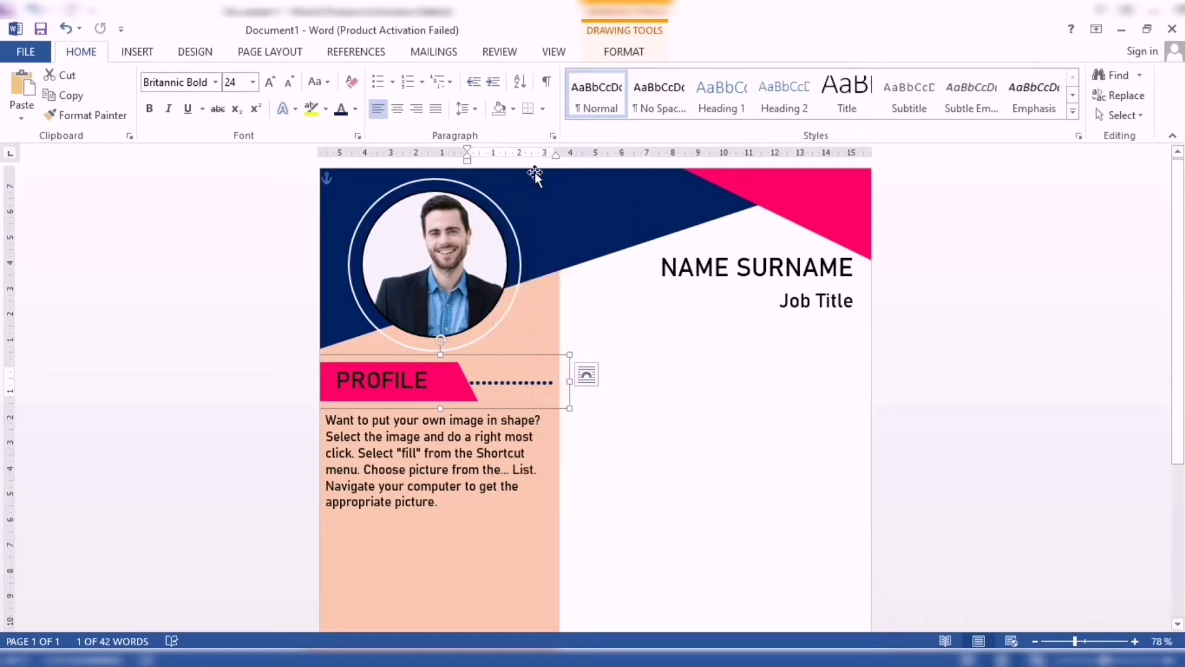
key(ctrl+v)
scroll(462, 207, down, 3)
- Move the banner copy below the profile paragraph and delete its PROFILE label
click(470, 289)
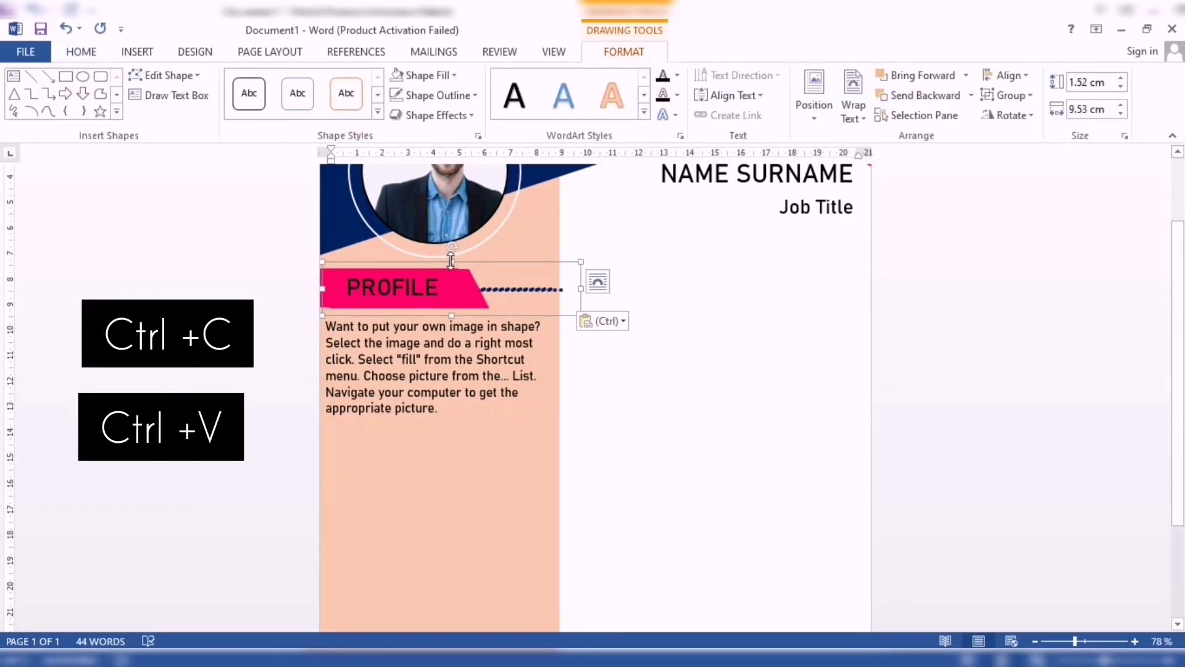
click(471, 417)
scroll(469, 407, up, 3)
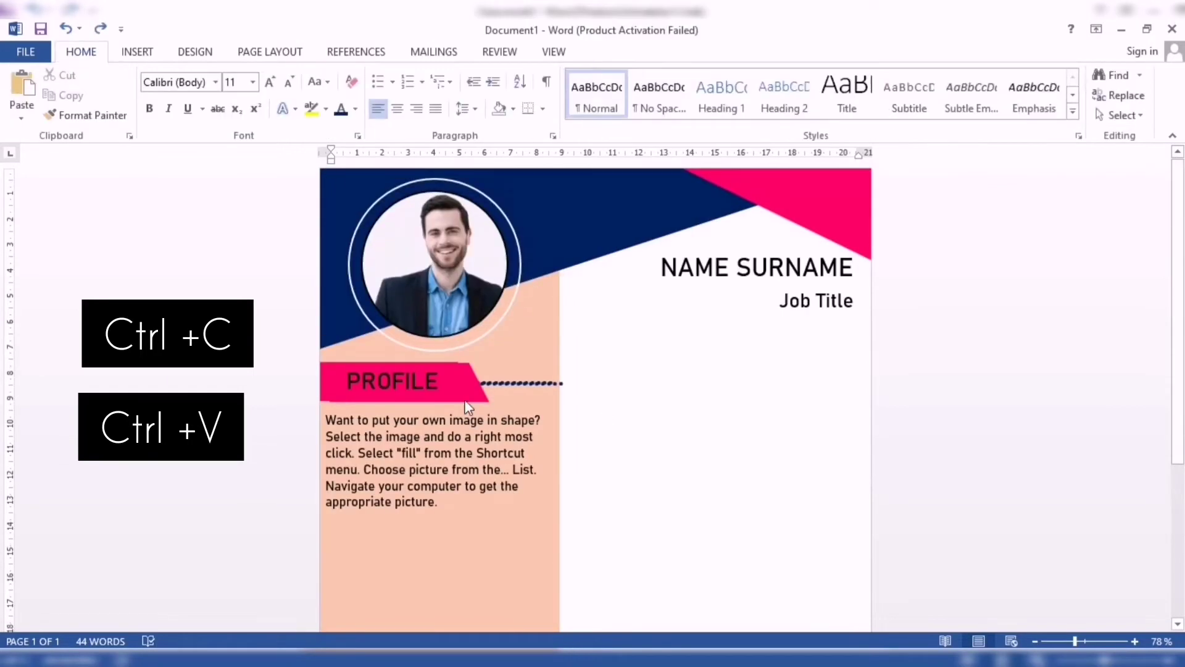
click(446, 378)
click(550, 454)
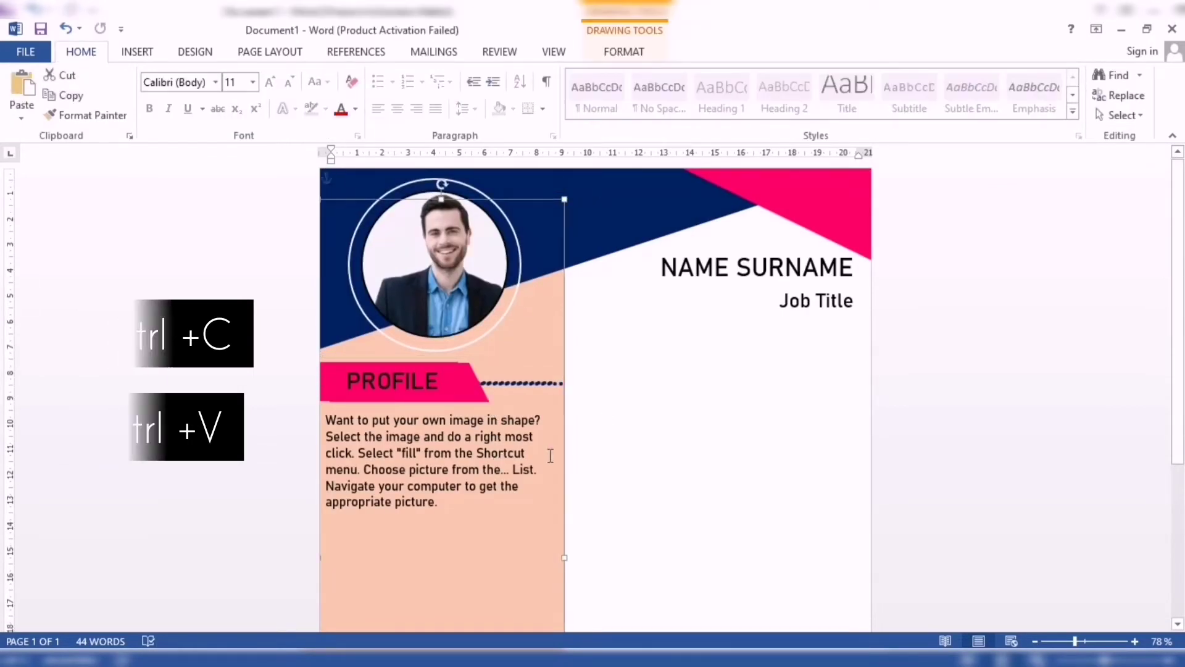
scroll(562, 265, down, 3)
click(526, 258)
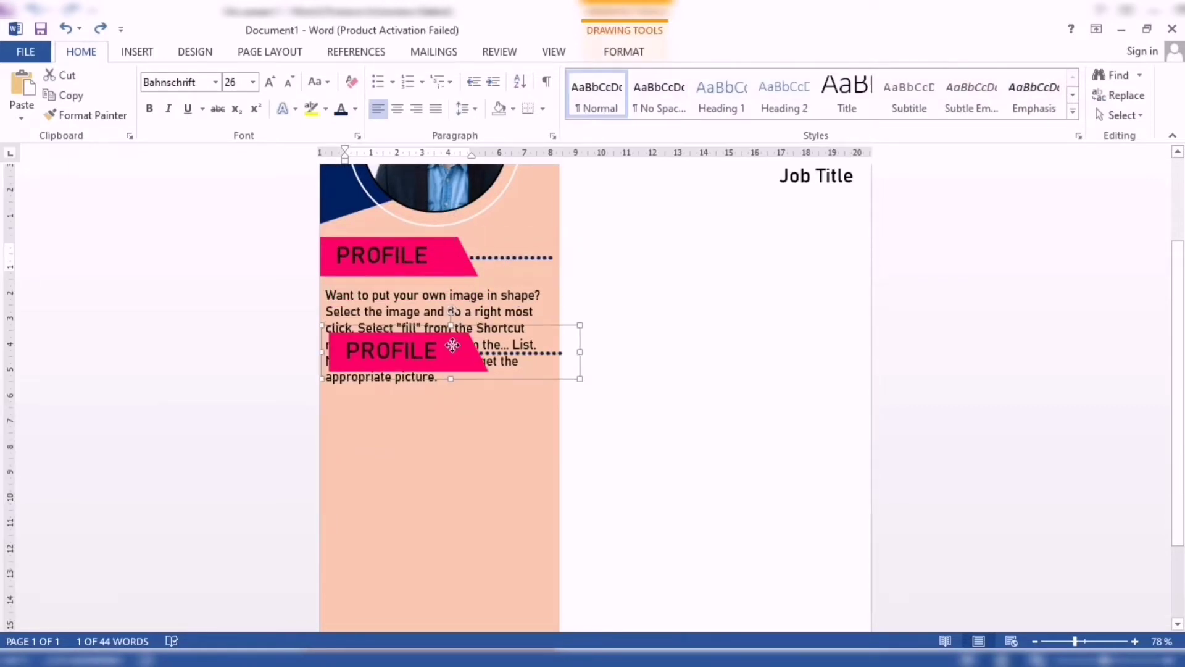
drag(456, 234, 447, 389)
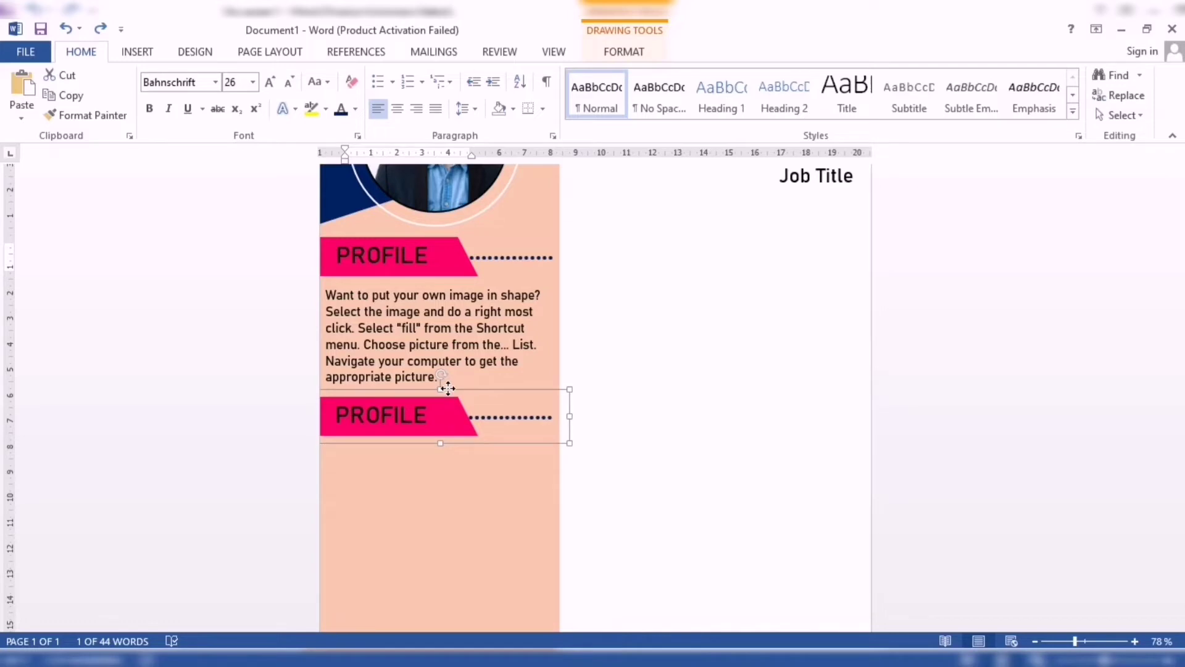
scroll(473, 455, down, 2)
click(432, 355)
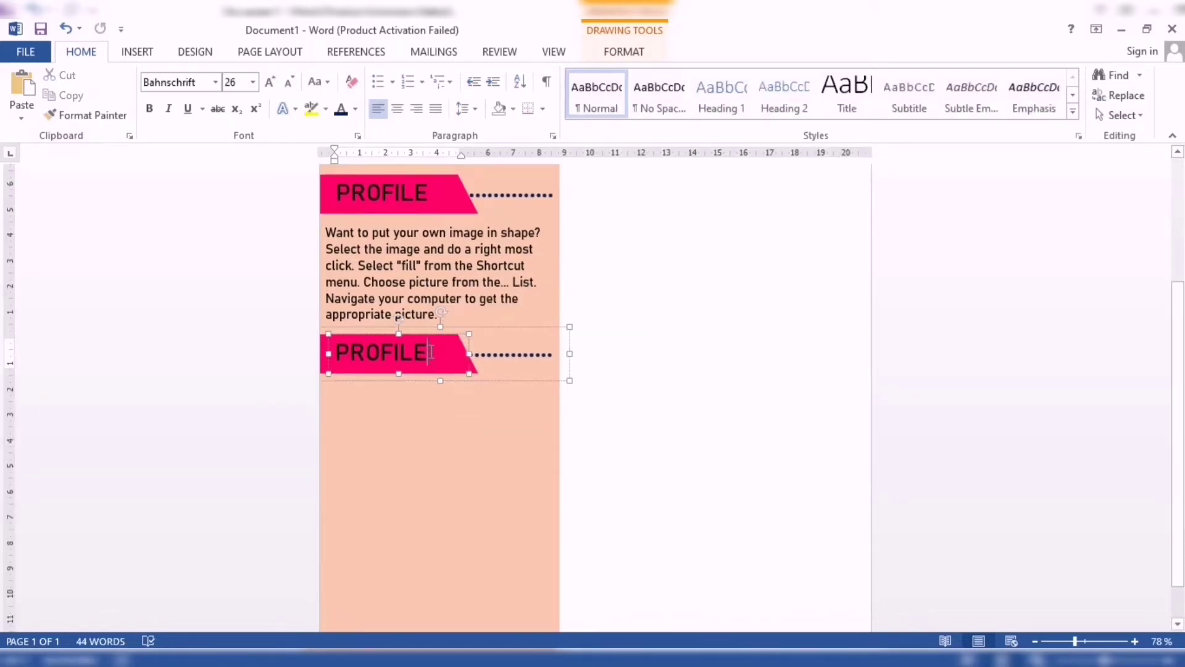
key(BackSpace)
key(BackSpace)
key(BackSpace)
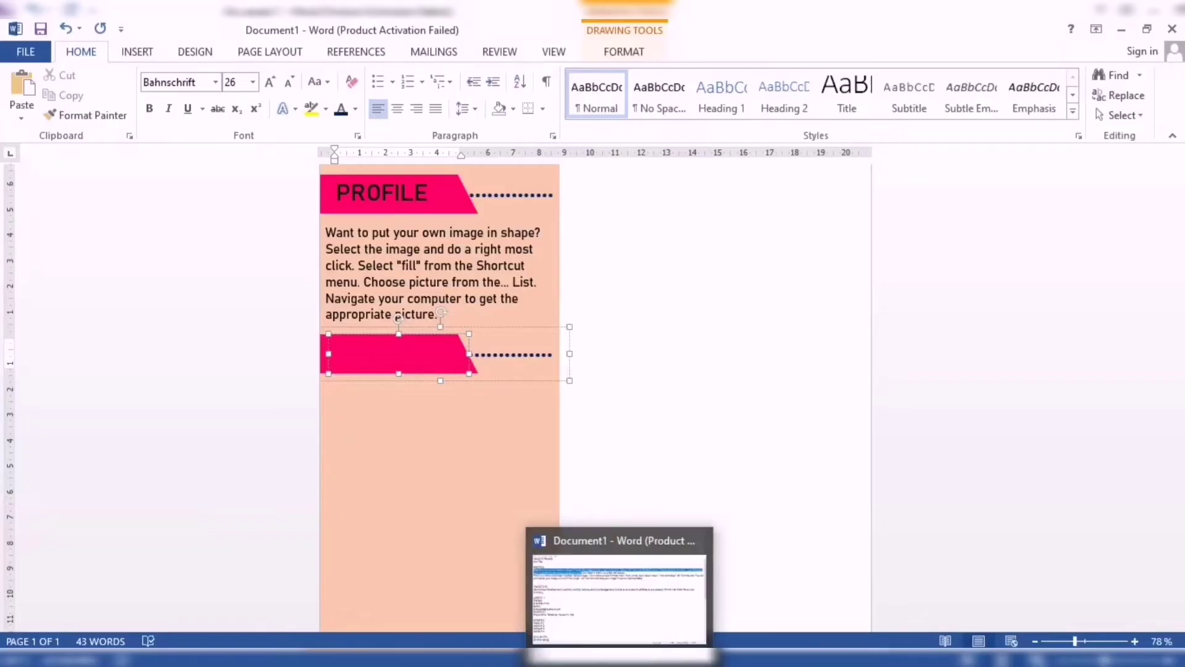
- Copy the word CONTACT from the cv data notes
click(658, 627)
double_click(43, 332)
right_click(11, 337)
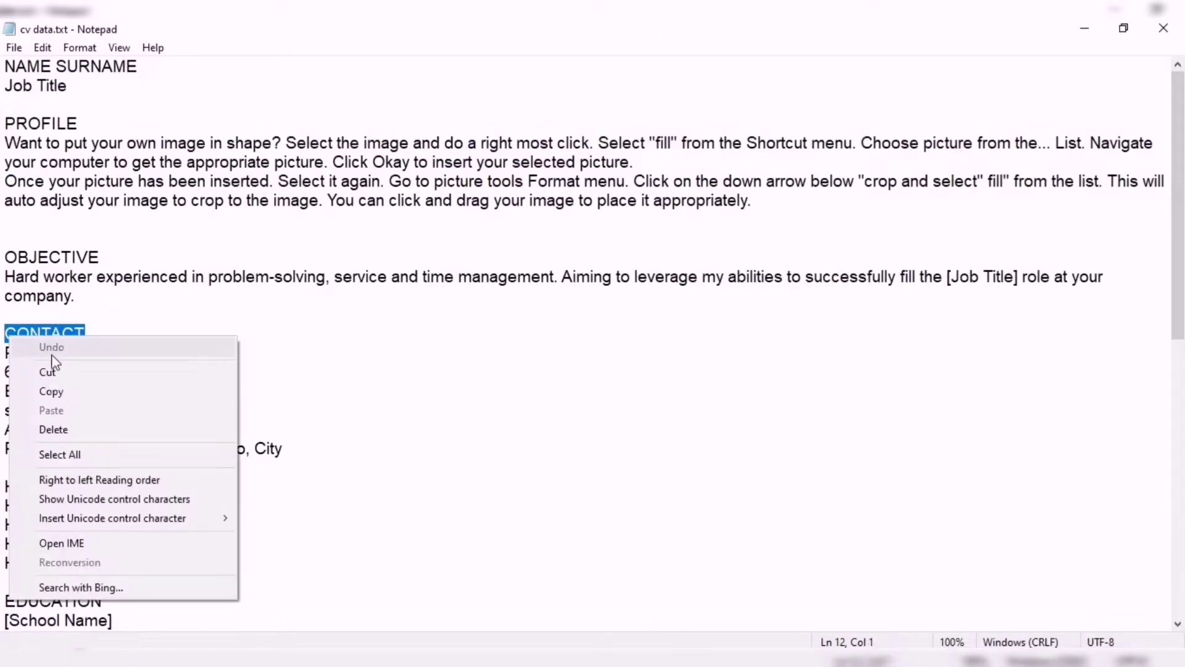
click(51, 391)
- Draw a text box below the CONTACT banner with no fill and no outline
click(709, 580)
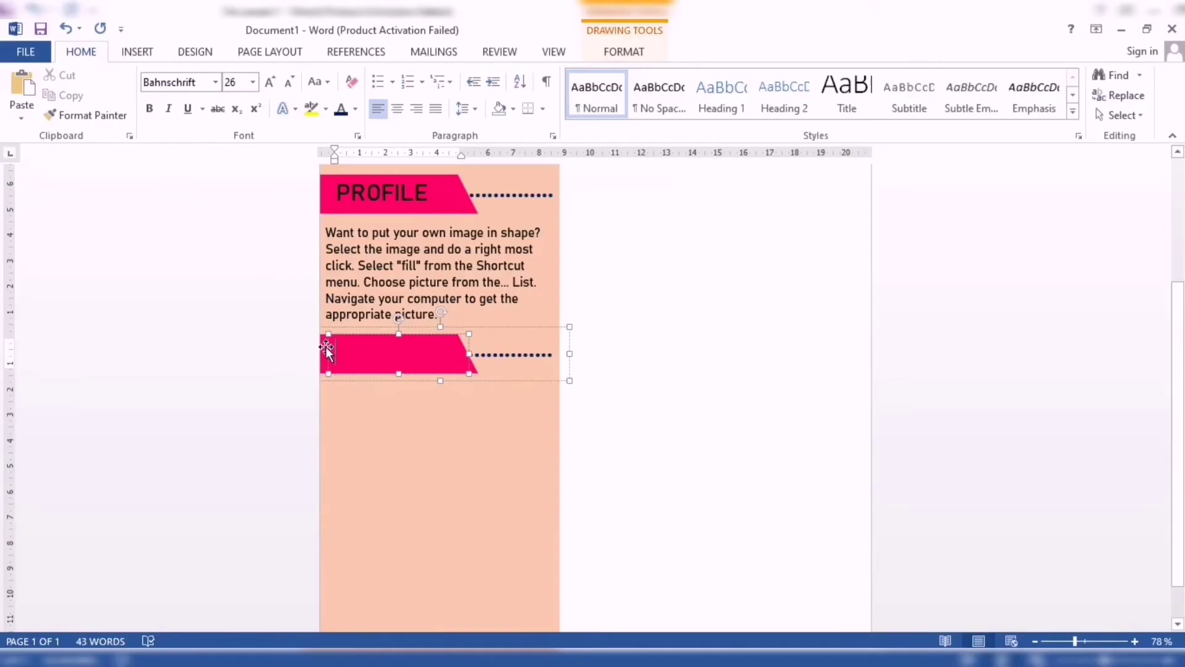
text(CONTACT)
scroll(513, 434, down, 1)
click(357, 357)
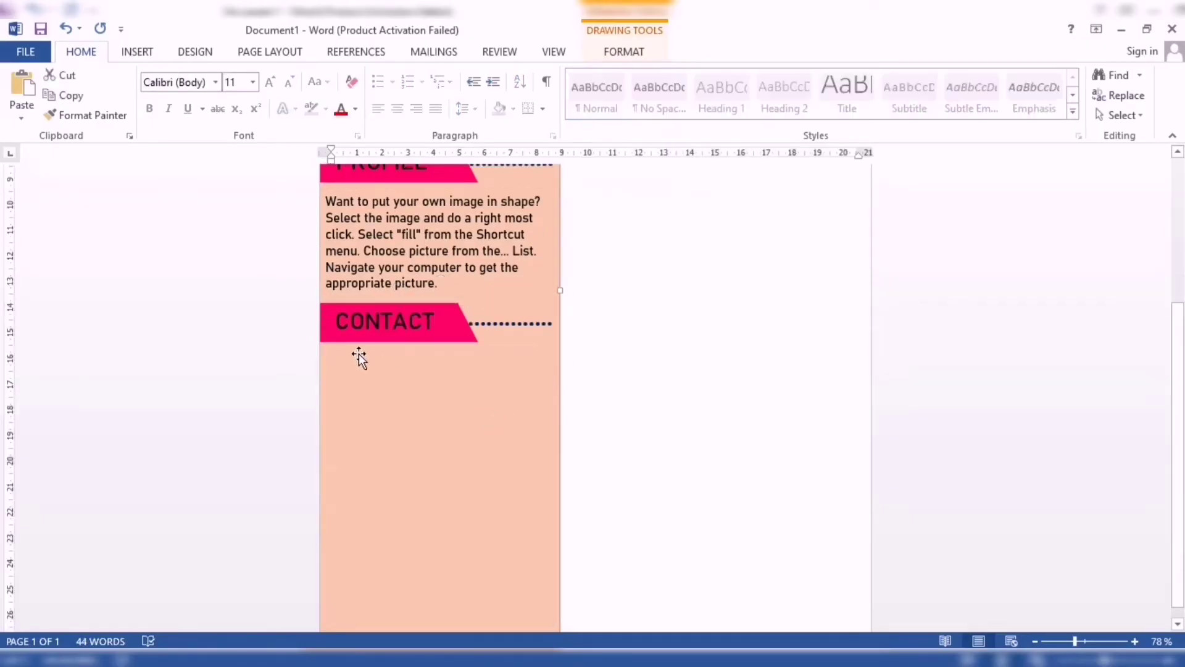
click(137, 51)
click(810, 104)
click(839, 487)
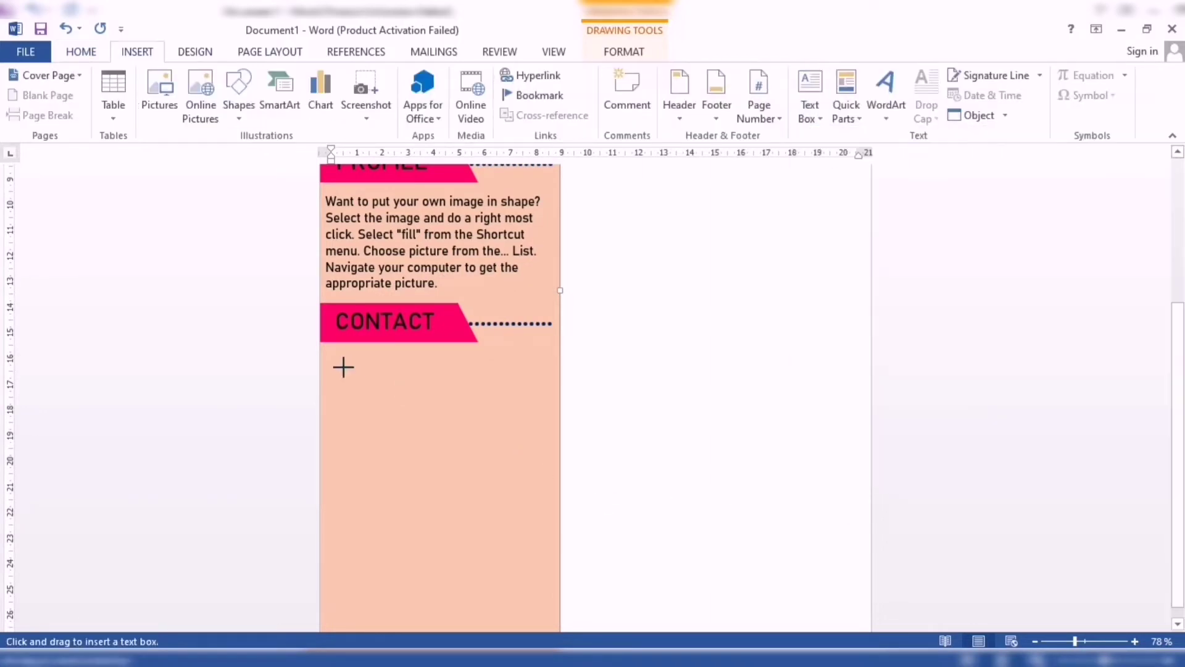
drag(319, 355, 560, 541)
click(415, 77)
click(423, 268)
click(432, 95)
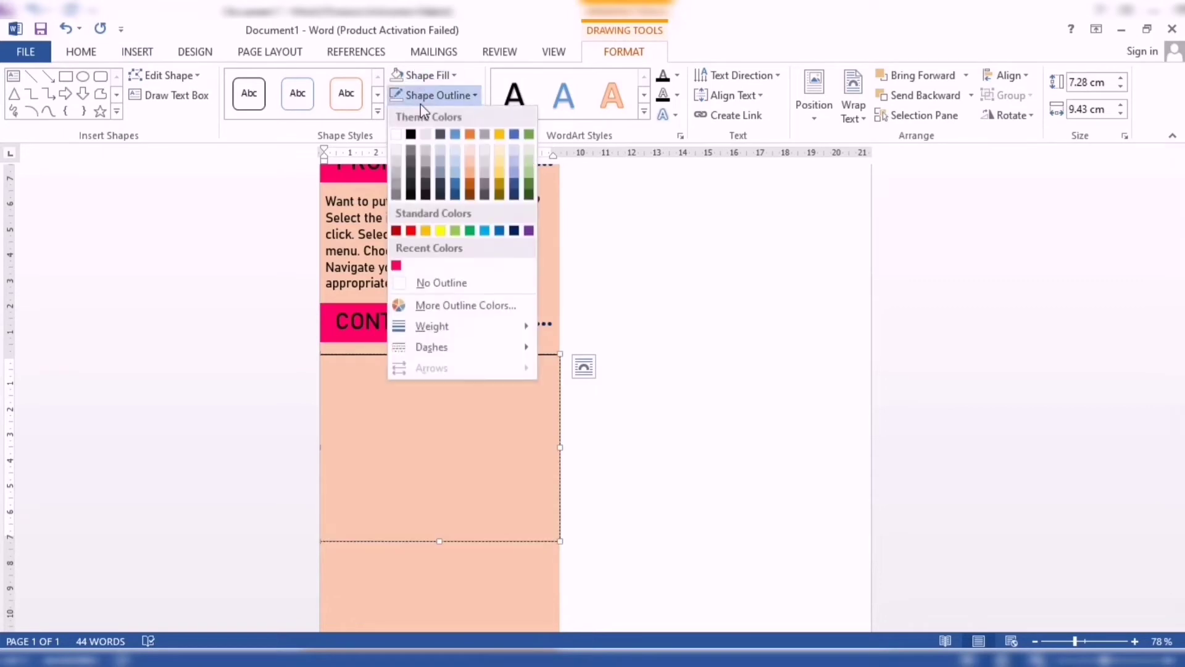
click(432, 280)
- Draw a 1.2 cm circle under the CONTACT banner and paste a duplicate of it
click(137, 51)
click(239, 105)
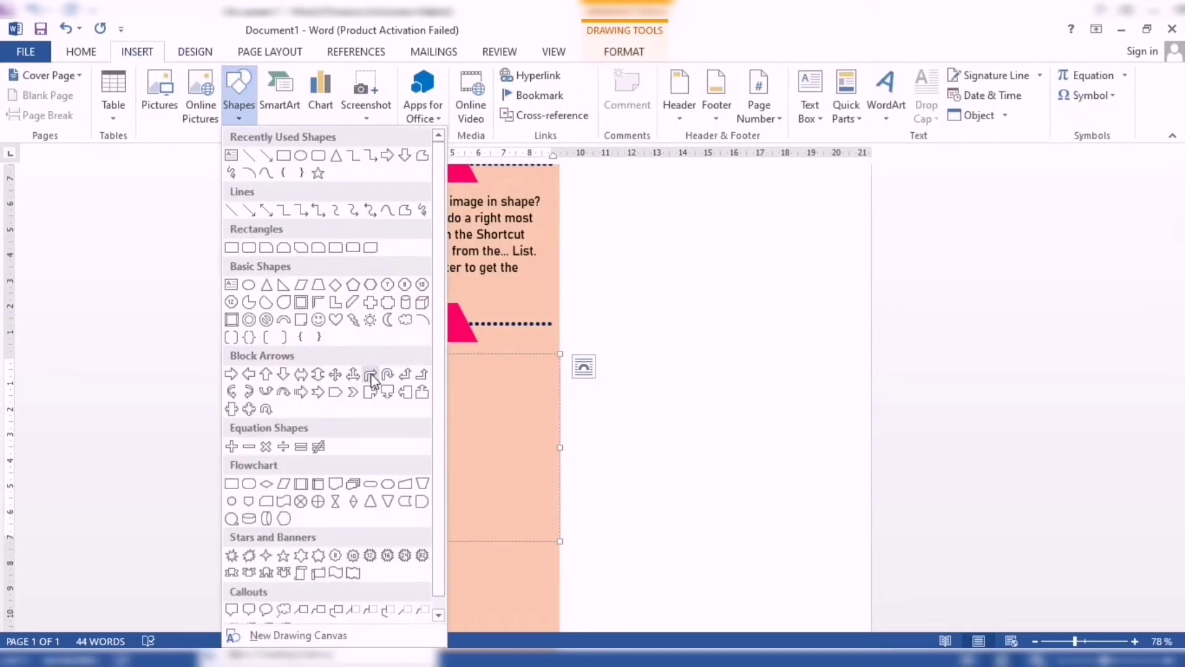
click(299, 170)
drag(327, 368, 369, 412)
click(1009, 75)
click(968, 108)
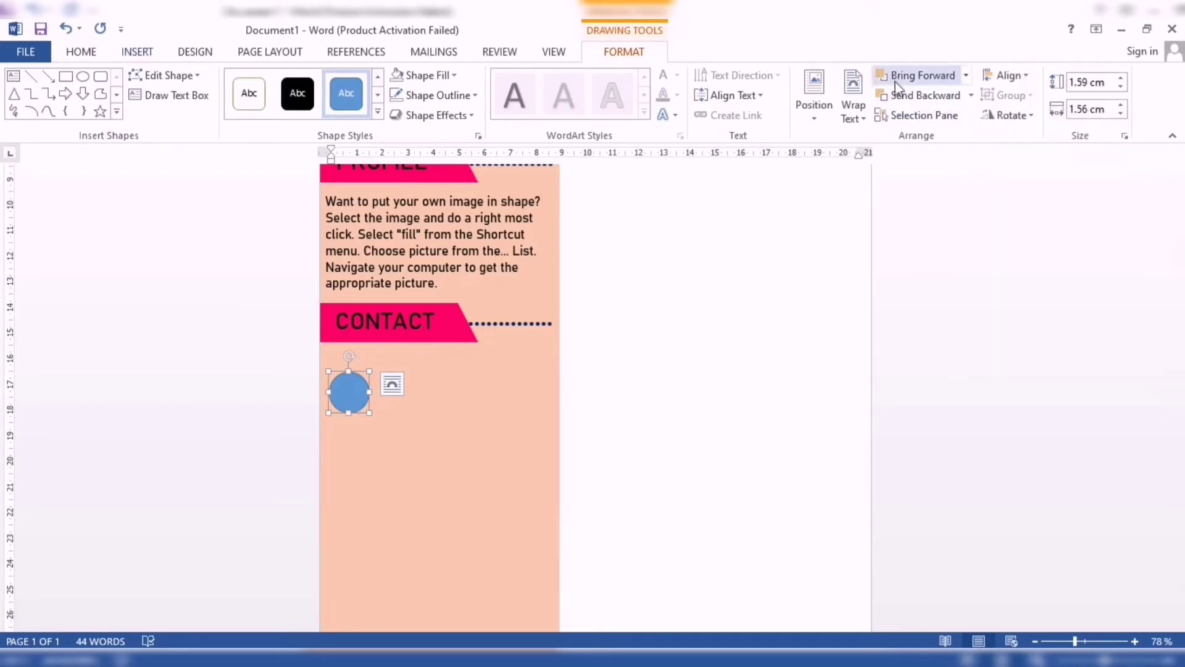
click(1120, 88)
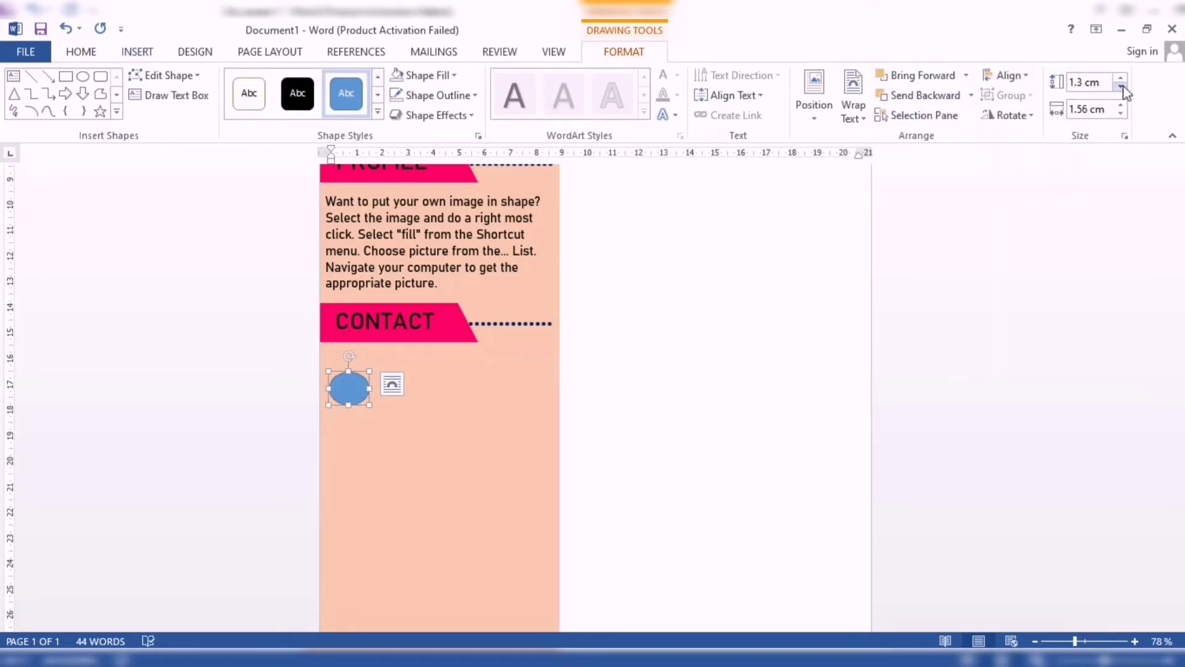
drag(352, 389, 352, 373)
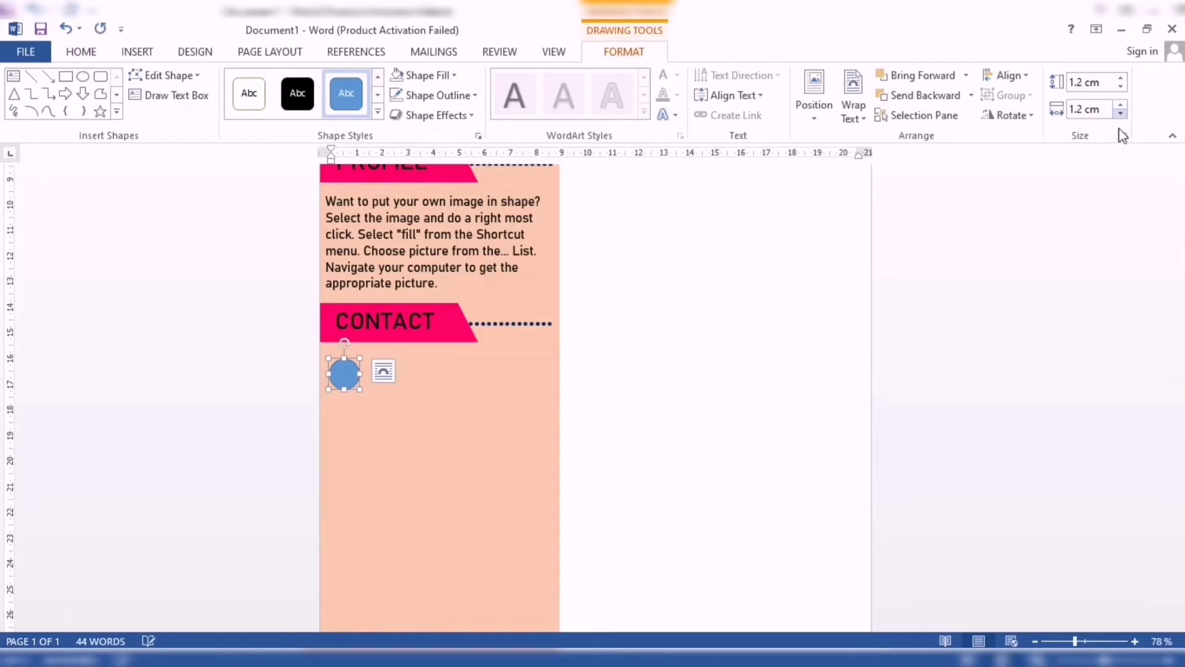
right_click(344, 378)
click(371, 85)
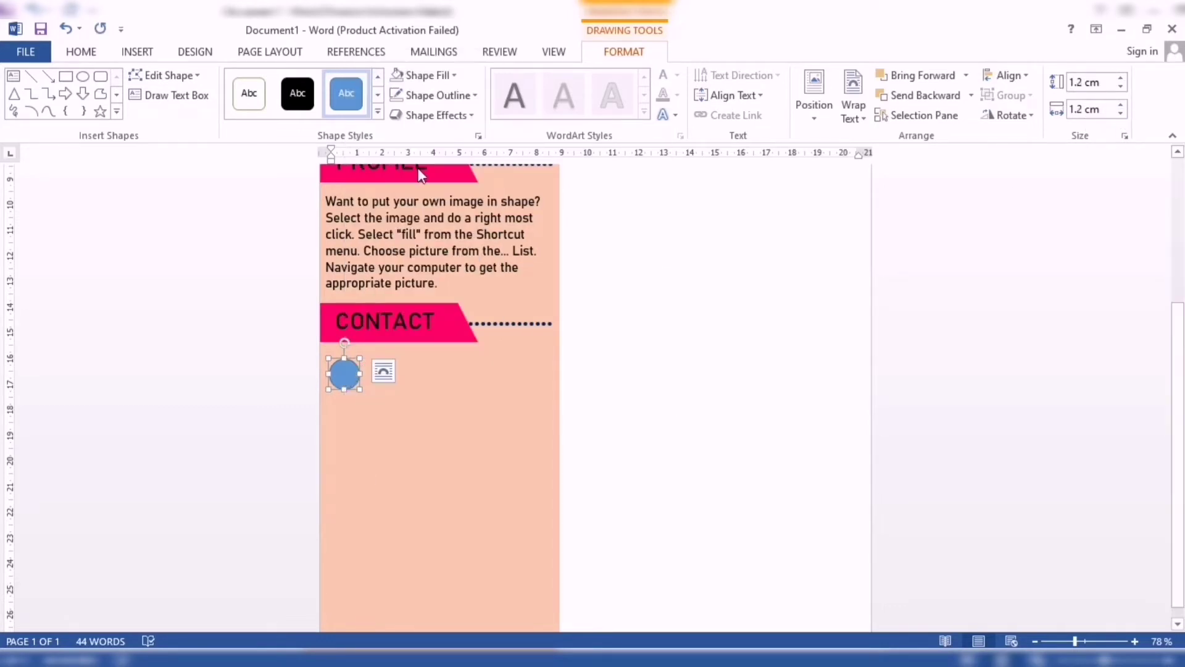
key(ctrl+v)
- Place the duplicate circle below the first and centre-align all three circles in a column
mouse_move(364, 375)
mouse_down()
mouse_move(344, 414)
mouse_move(347, 468)
mouse_up()
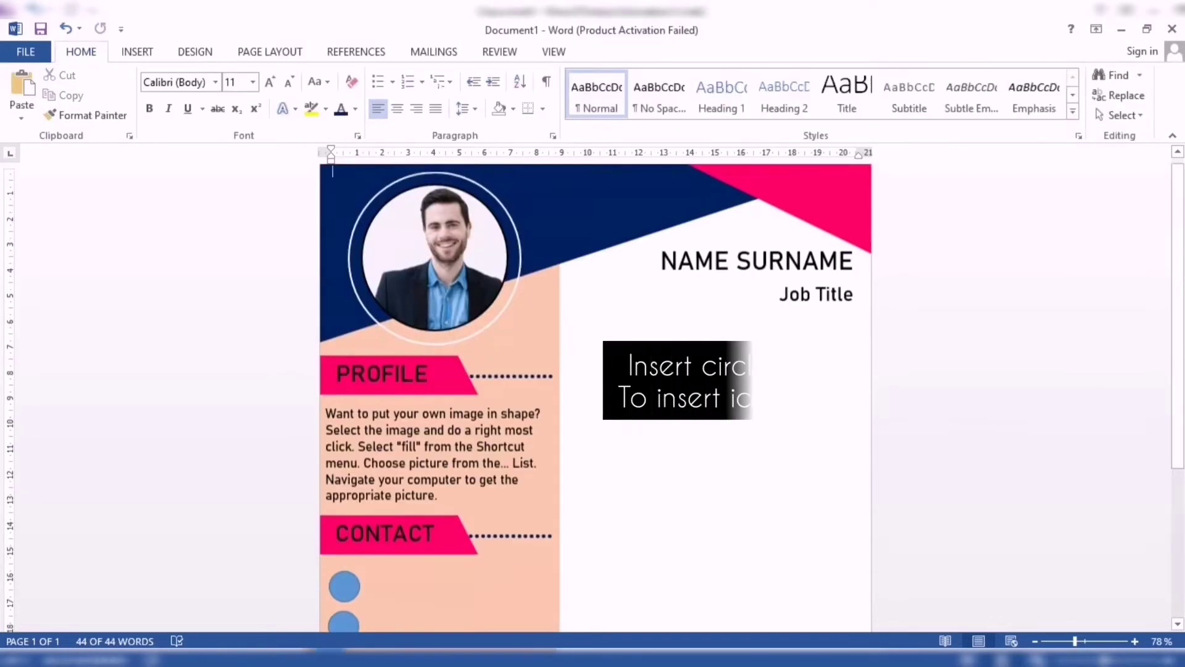
click(339, 414)
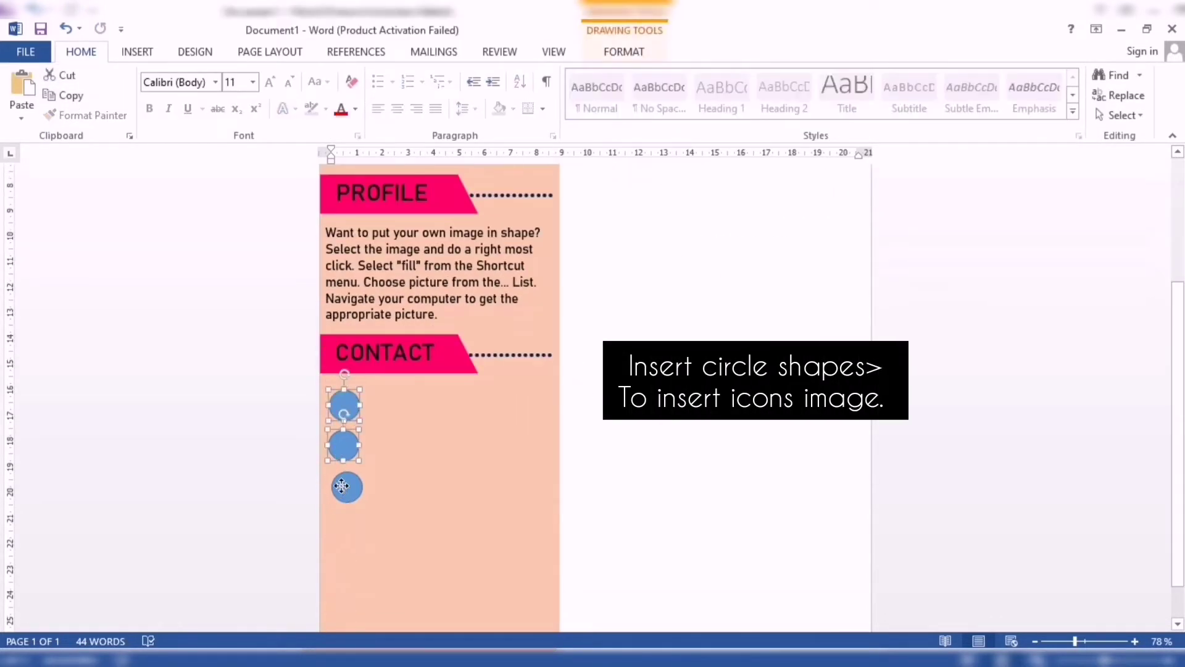
shift+click(341, 486)
click(623, 52)
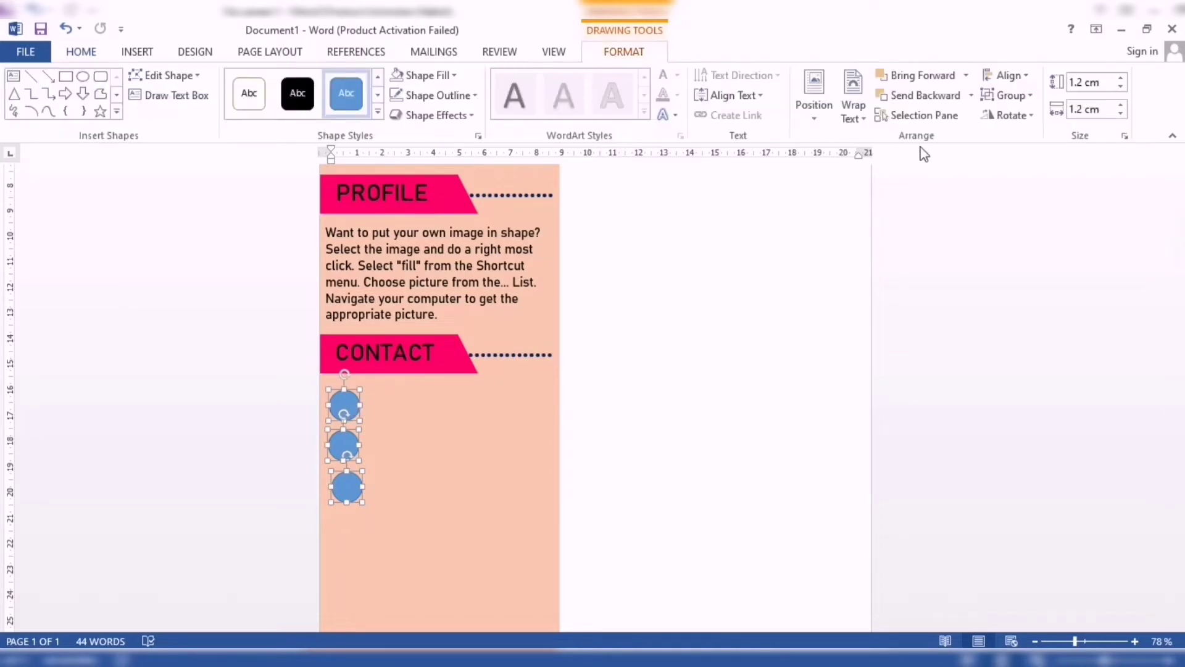
click(1008, 74)
click(1019, 116)
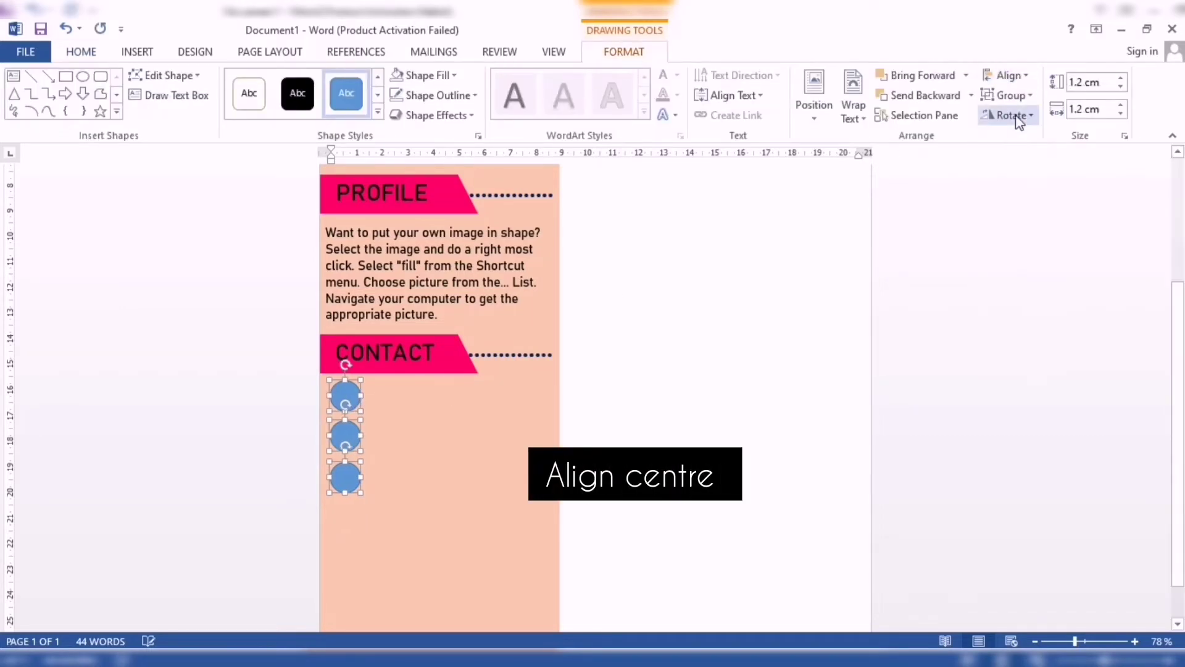
click(407, 460)
scroll(408, 460, up, 4)
scroll(339, 485, down, 3)
click(345, 426)
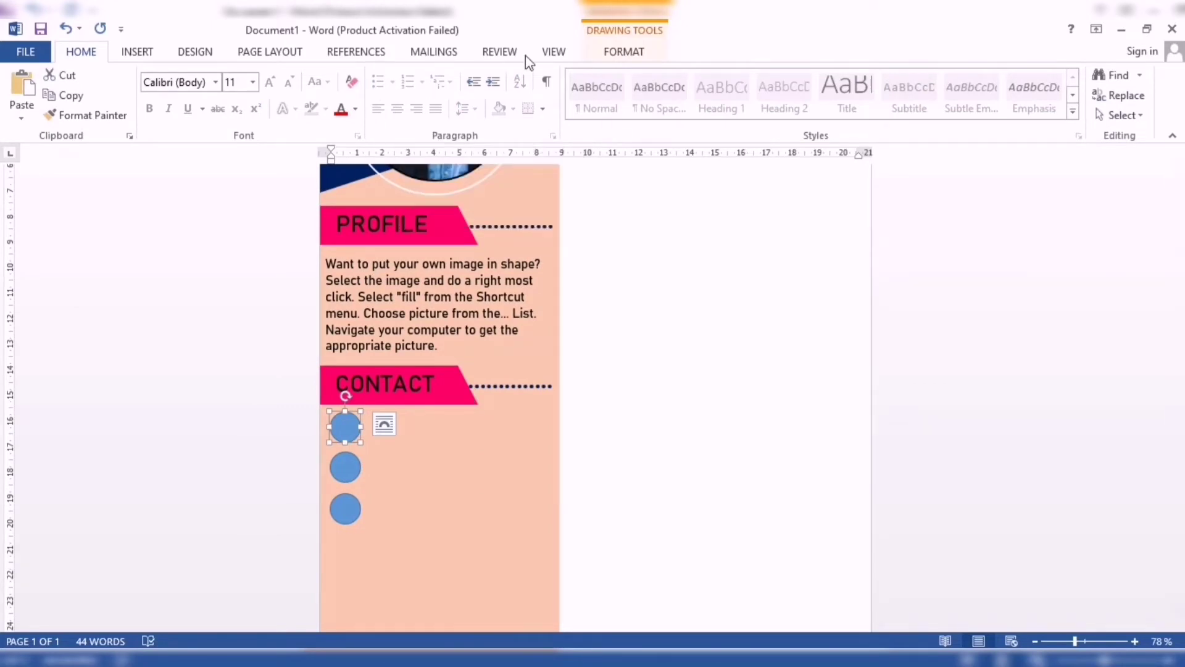
- Fill the top circle with a phone icon picture from Downloads
click(623, 52)
click(412, 77)
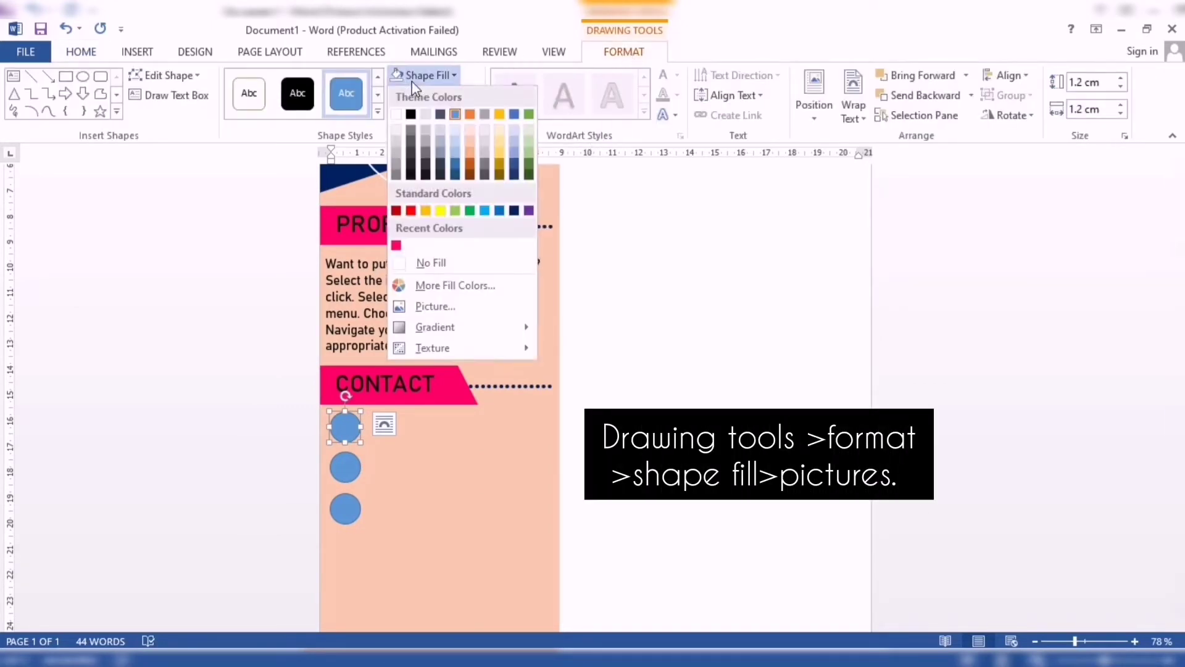
click(420, 304)
click(416, 251)
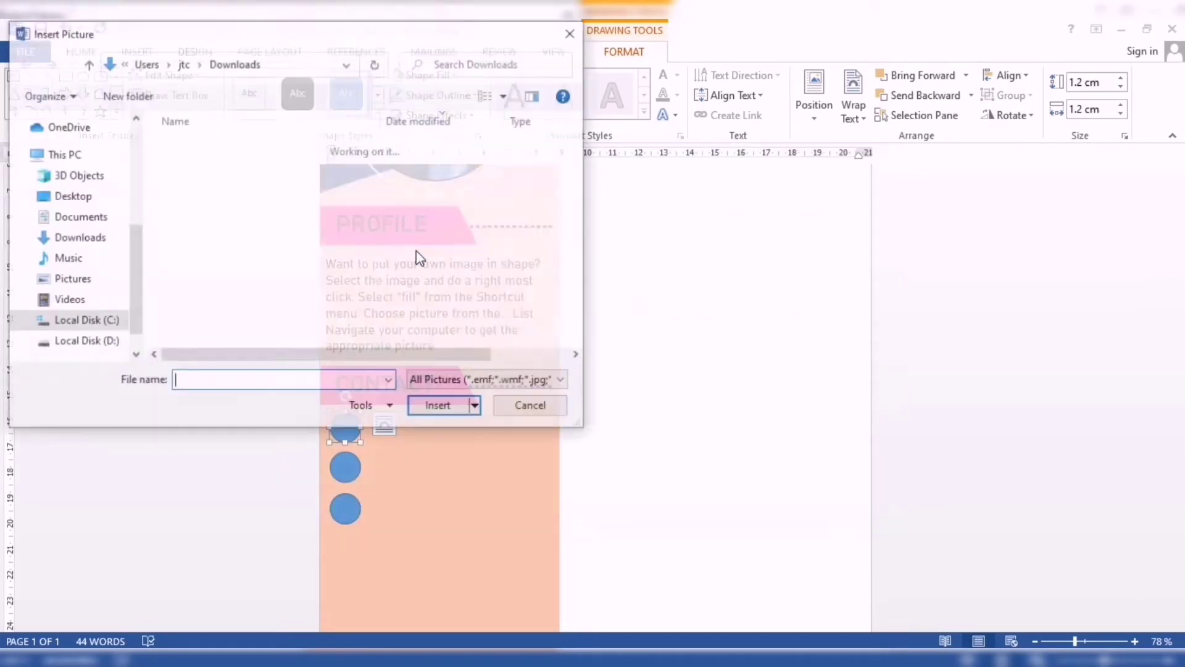
click(394, 162)
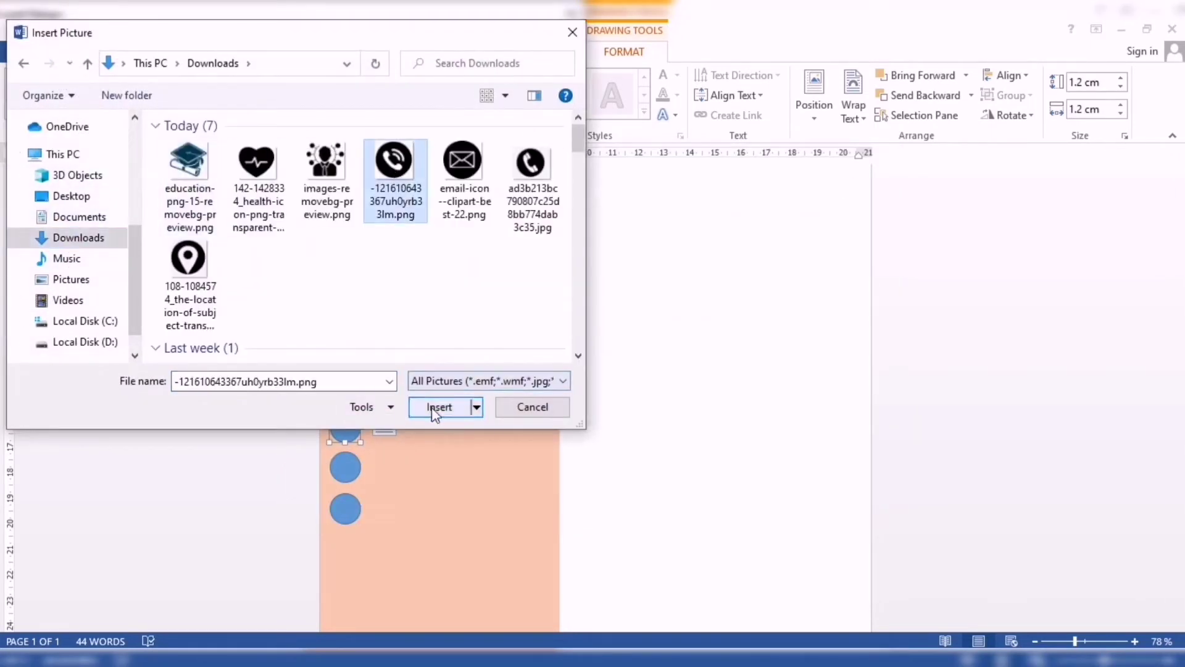
click(531, 161)
click(449, 407)
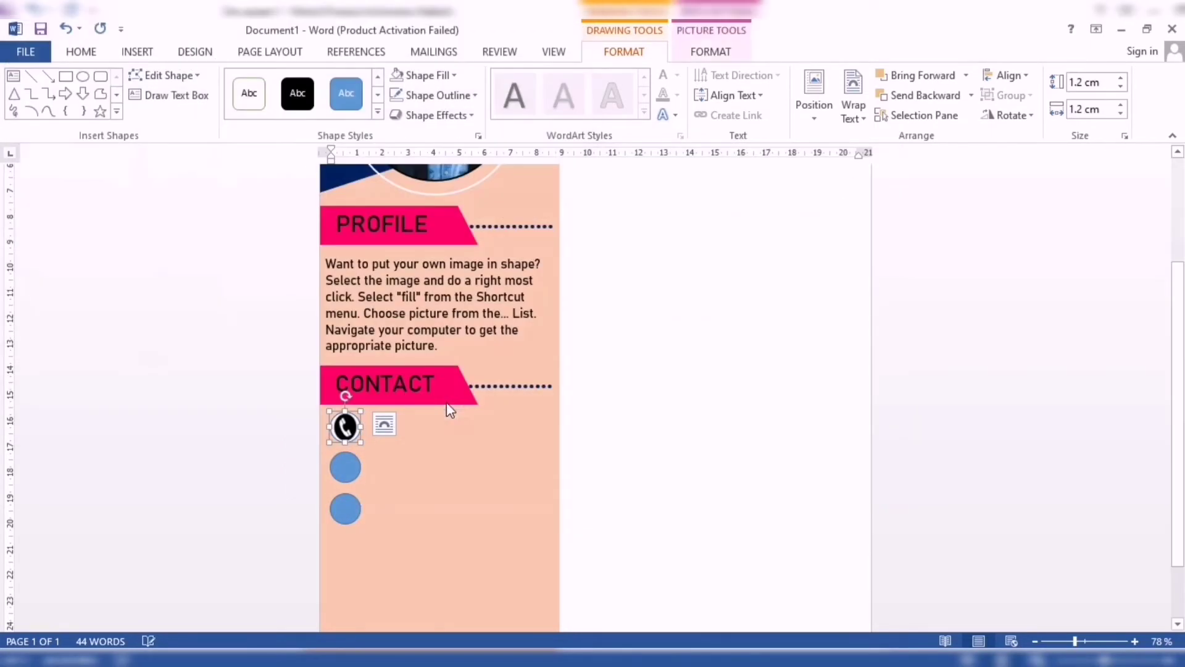
- Crop the phone picture so the icon fits inside the circle
click(711, 52)
click(1022, 105)
scroll(1045, 587, up, 1)
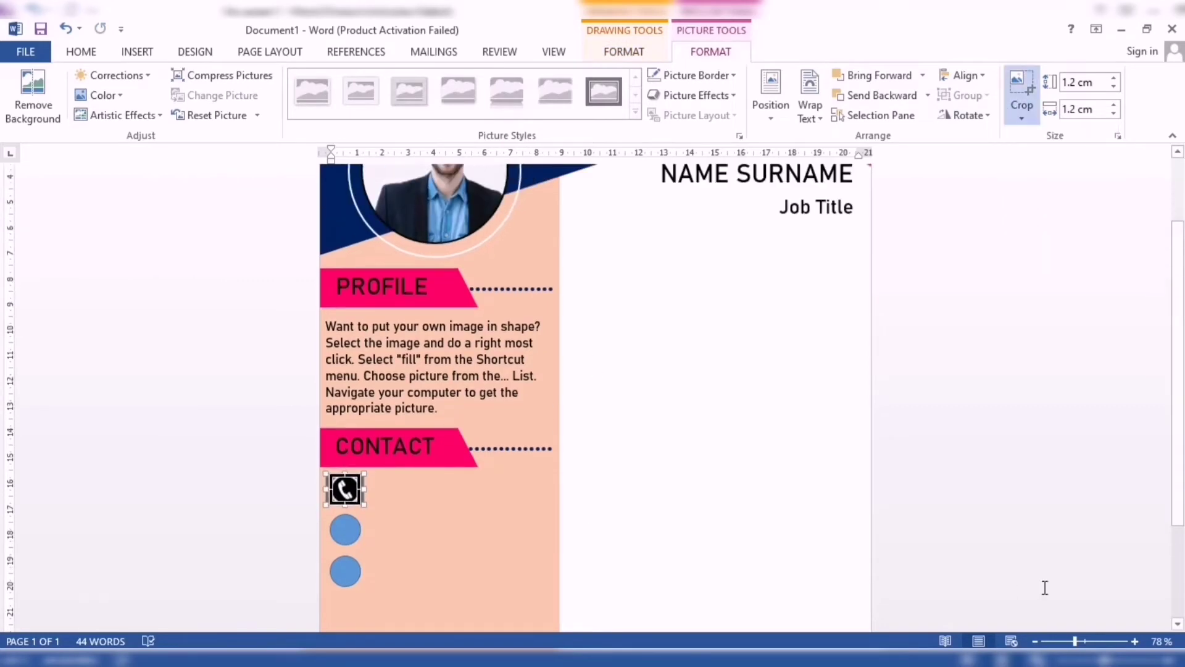
click(1083, 641)
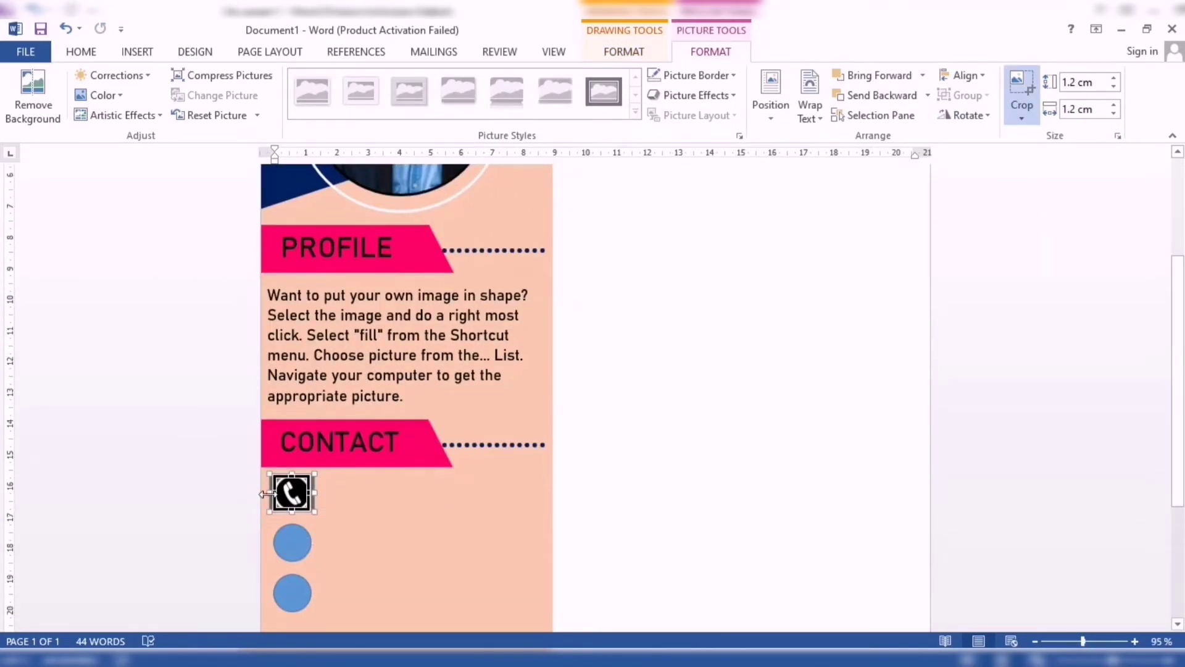
mouse_move(264, 492)
mouse_down()
mouse_move(321, 491)
mouse_move(293, 462)
mouse_up()
drag(294, 513, 293, 518)
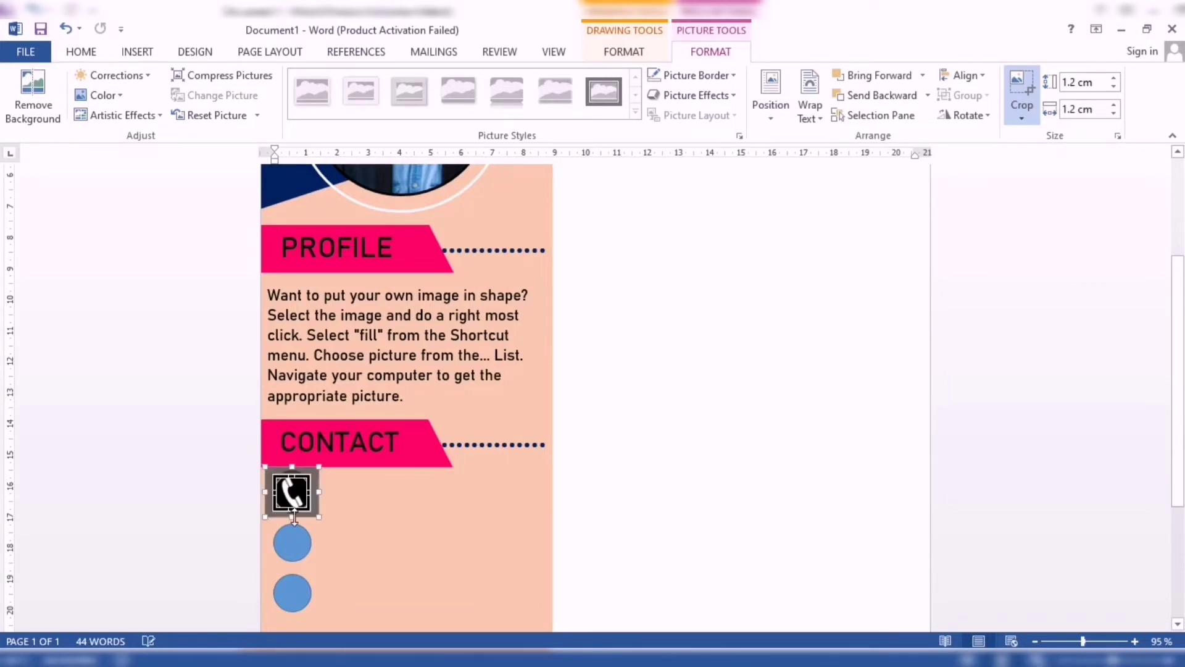
click(573, 393)
scroll(368, 286, down, 2)
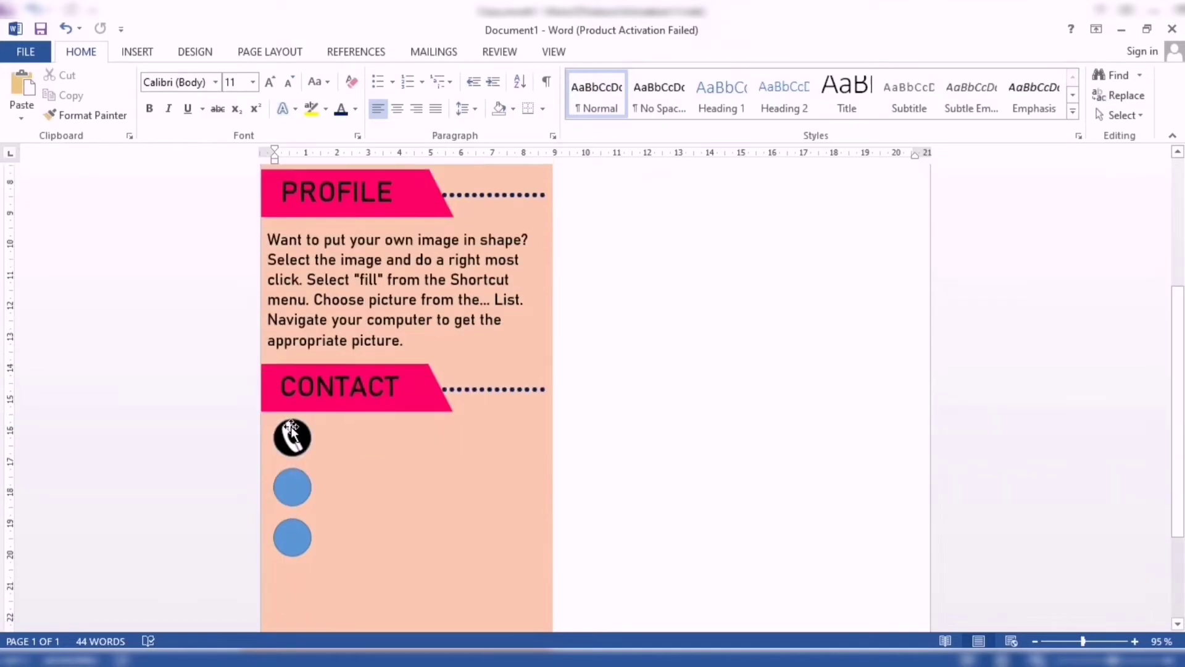
- Change the phone circle's outline and set its shape to No Fill
click(291, 432)
click(617, 52)
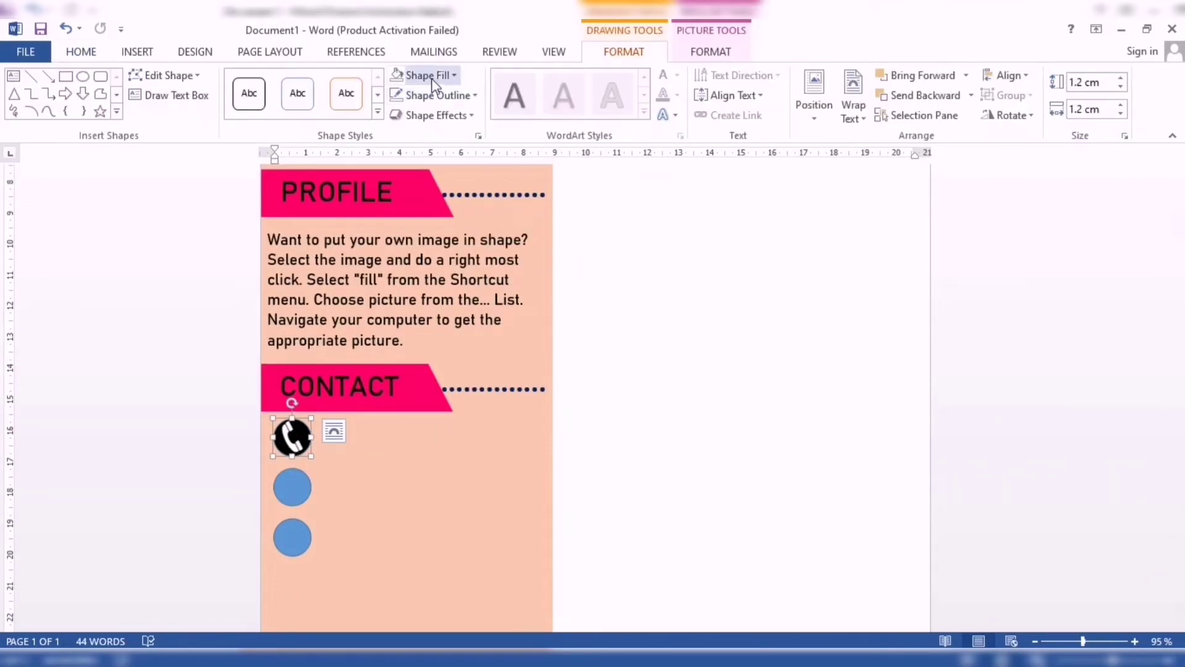
click(433, 96)
click(416, 276)
click(432, 75)
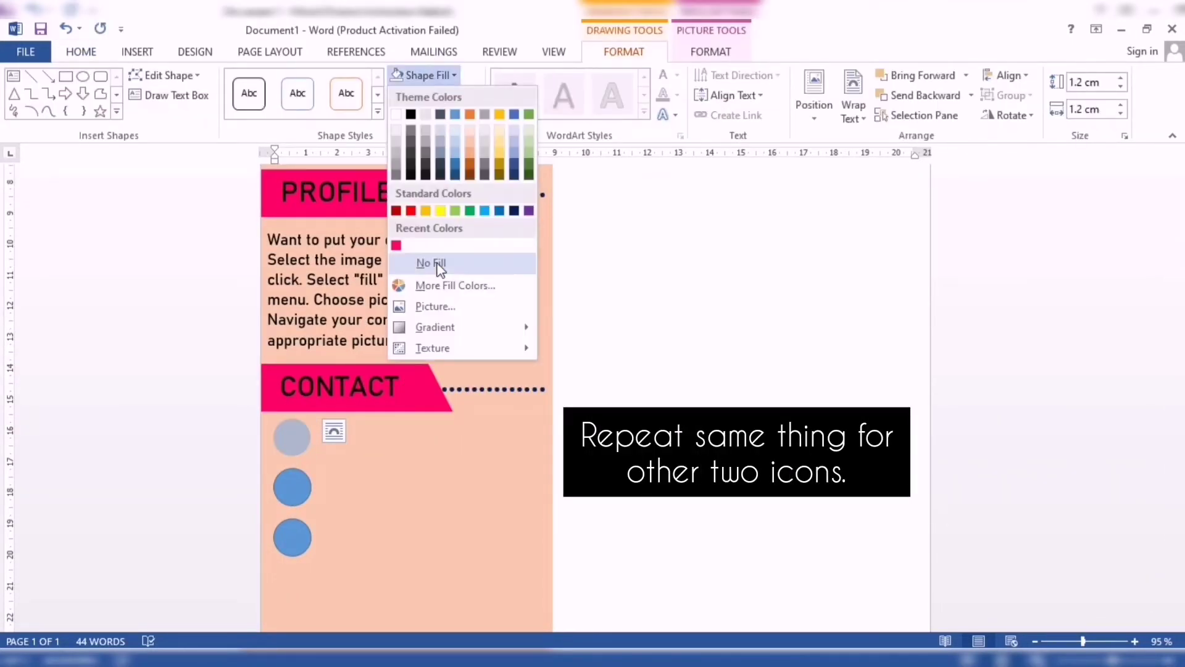
click(213, 426)
click(304, 460)
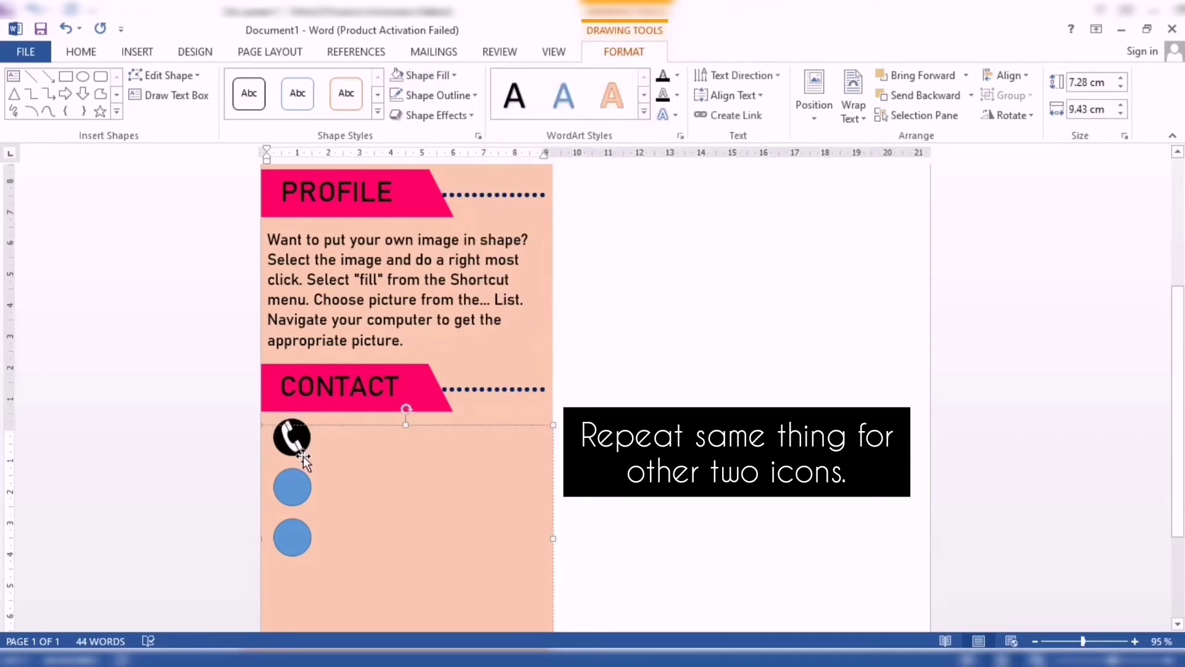
click(293, 442)
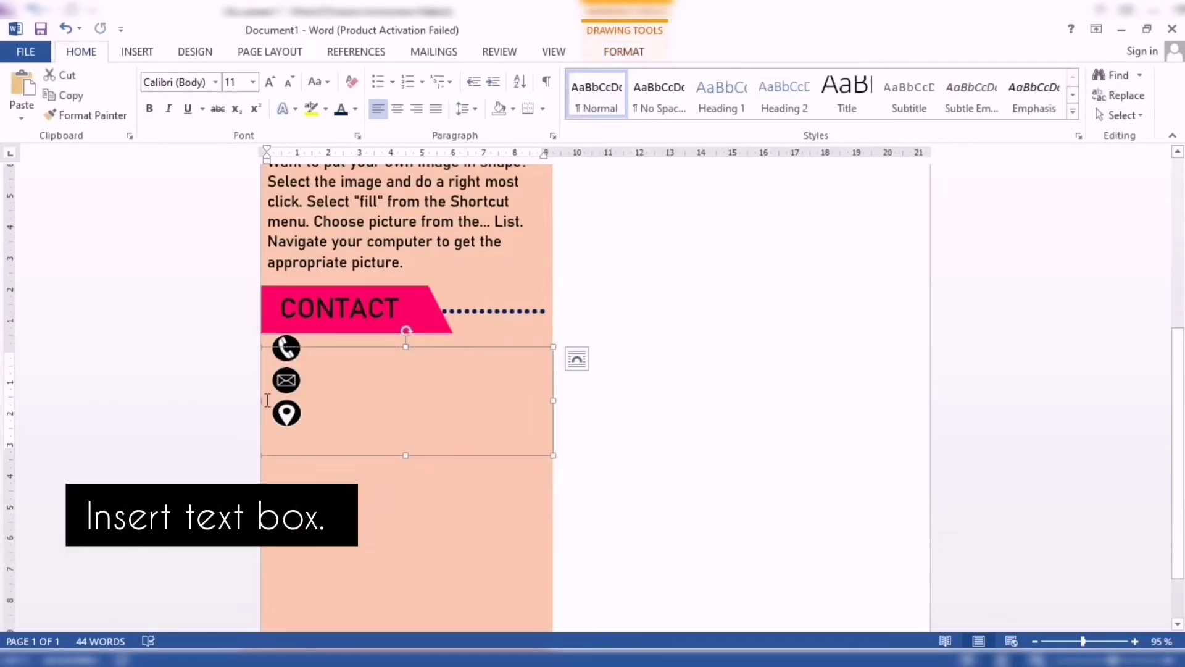
- Trim the text box's sides, bottom and top to fit beside the contact icons
drag(255, 408, 316, 394)
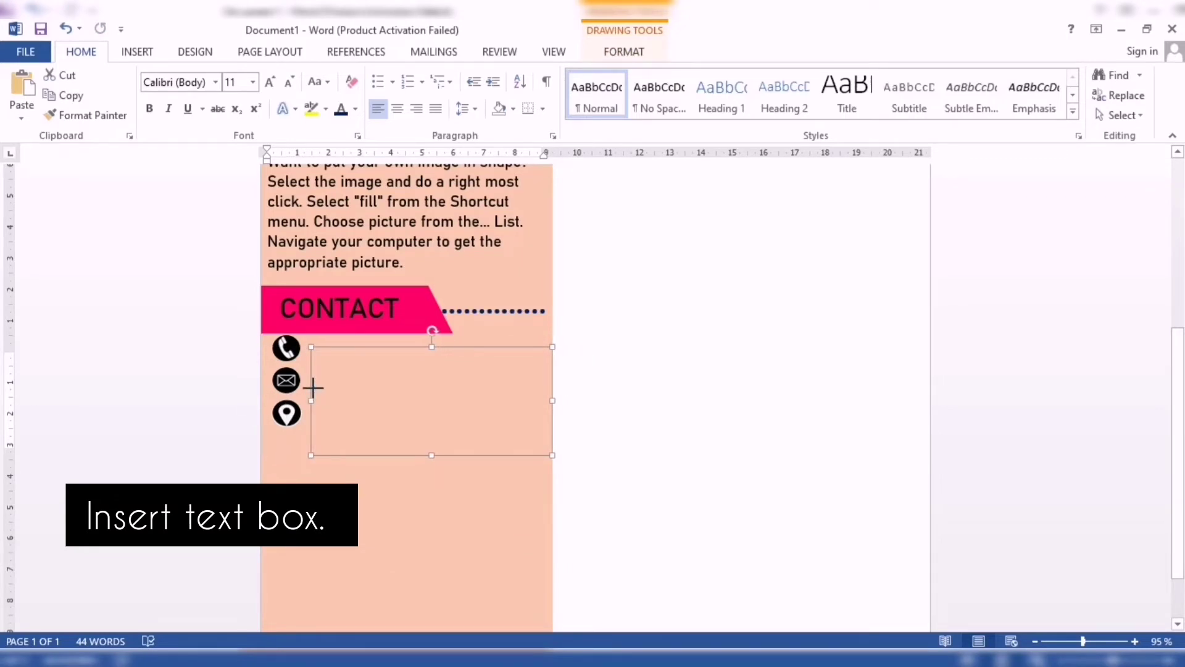
drag(553, 402, 533, 401)
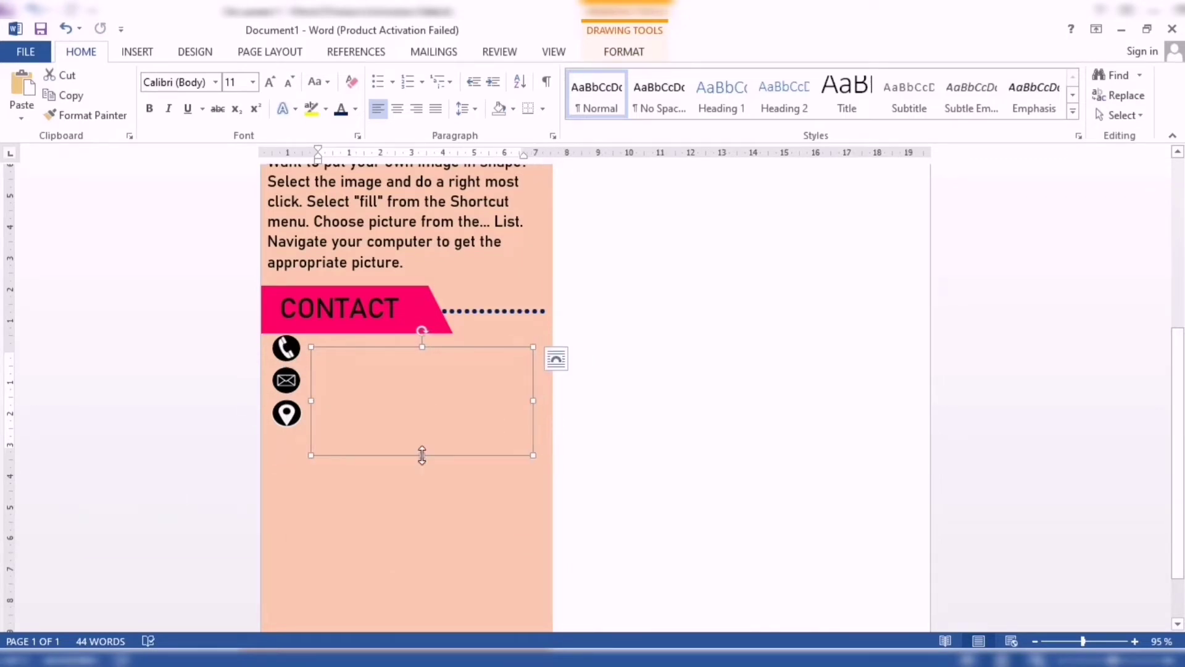
drag(422, 455, 423, 442)
drag(422, 346, 422, 339)
- Enlarge the phone, envelope and pin icons slightly and move them and the text box lower
click(283, 351)
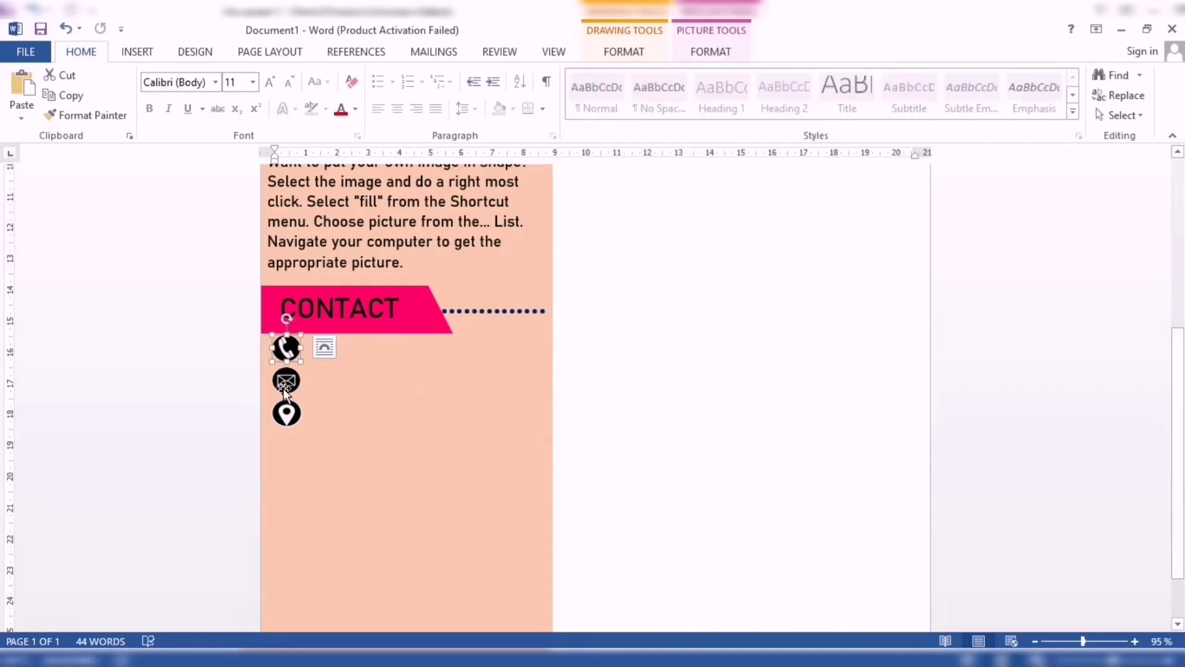
click(324, 347)
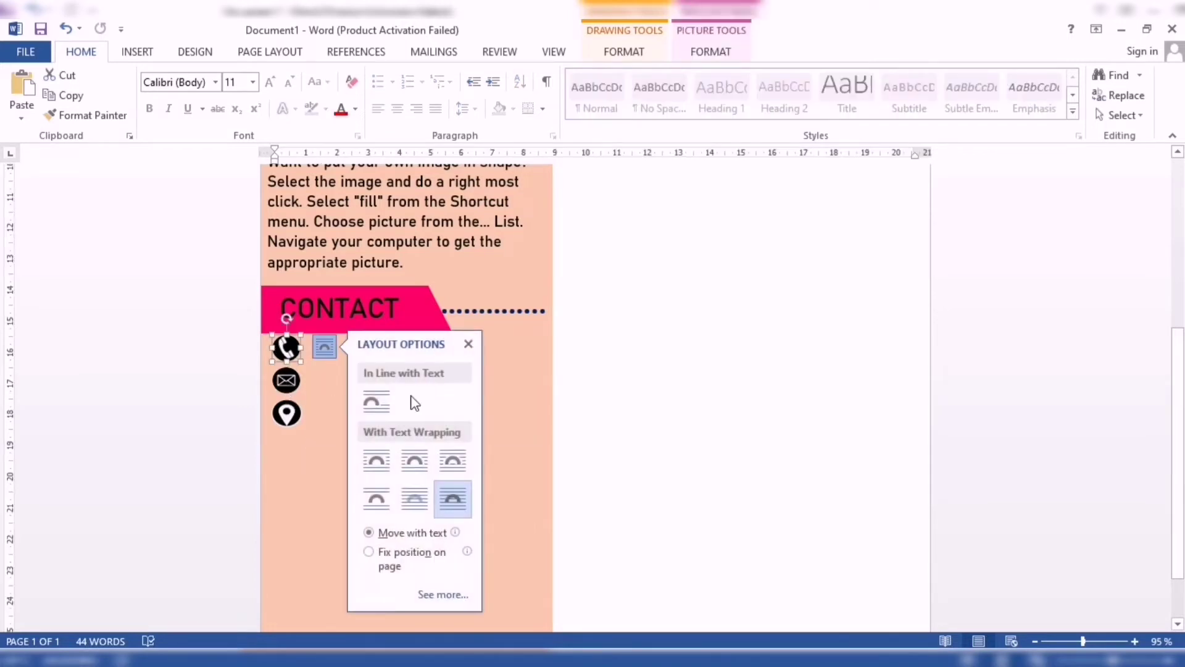
scroll(414, 403, up, 5)
scroll(290, 460, down, 4)
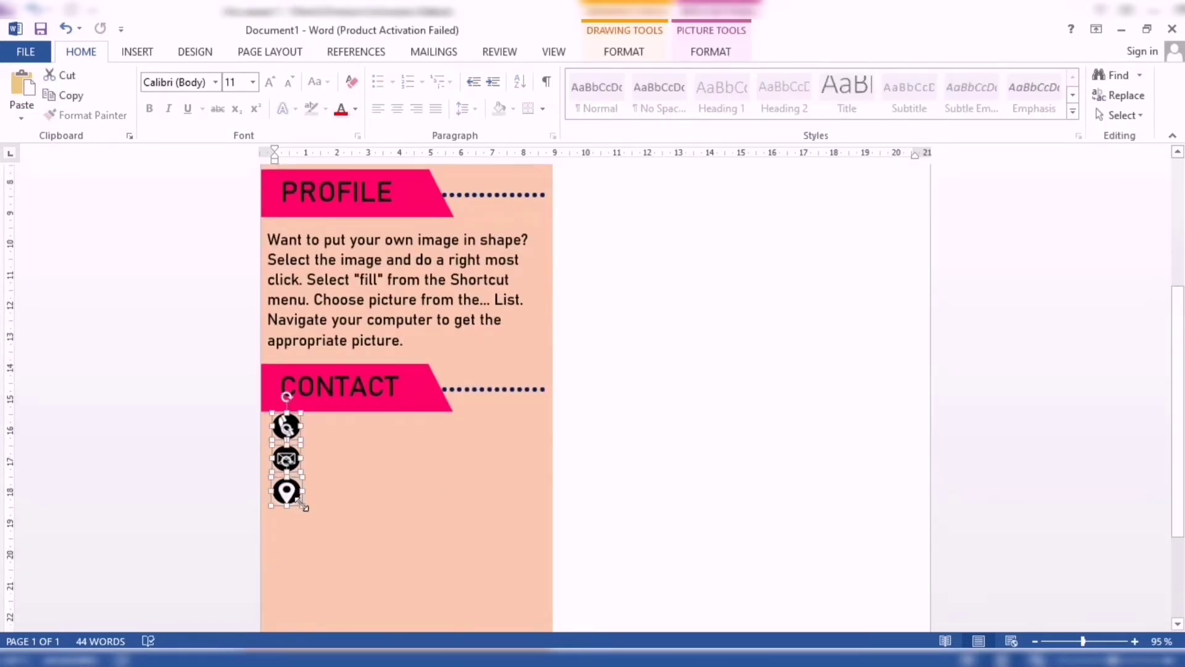
drag(303, 505, 307, 513)
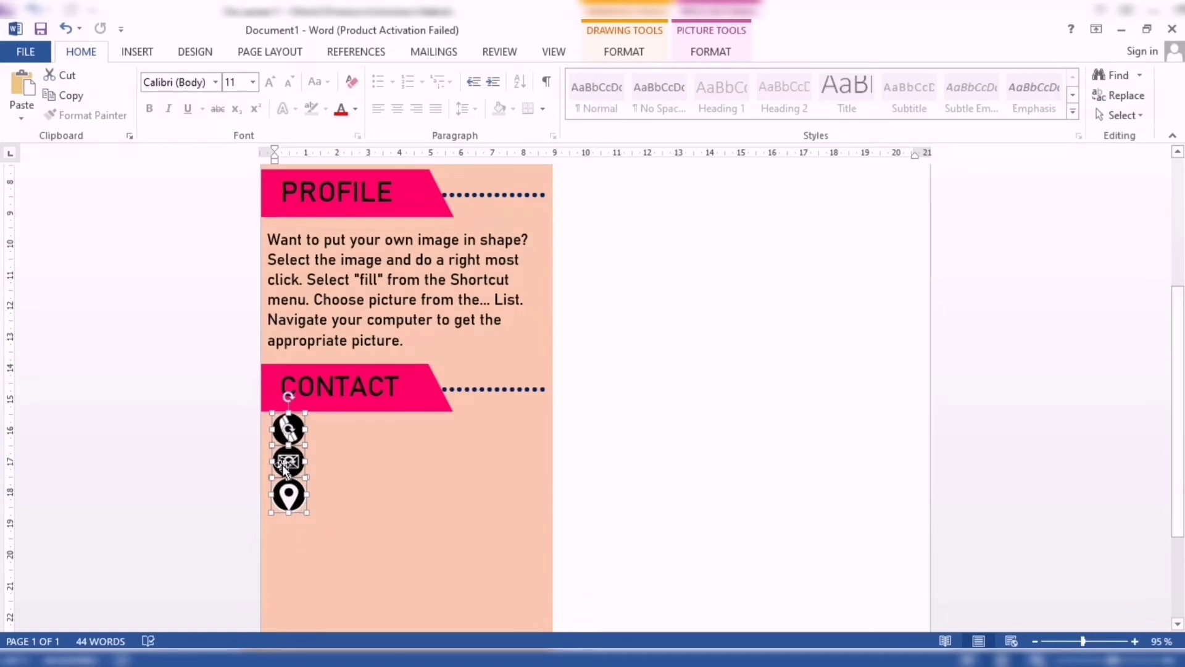
drag(284, 468, 281, 483)
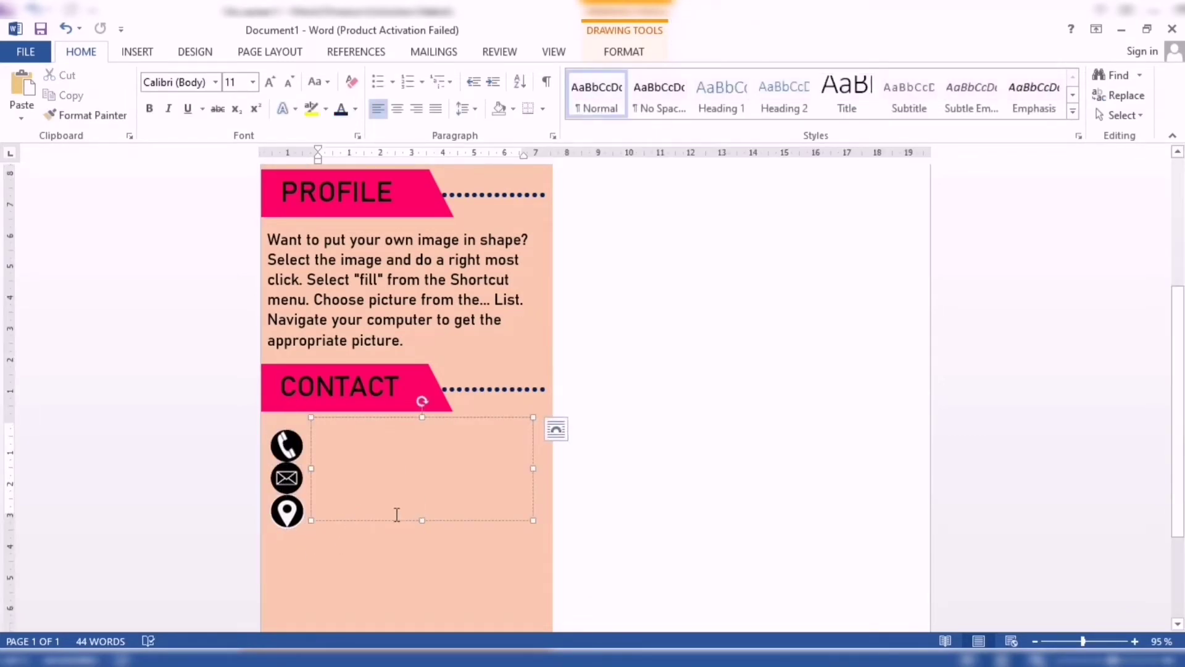
drag(514, 517, 515, 527)
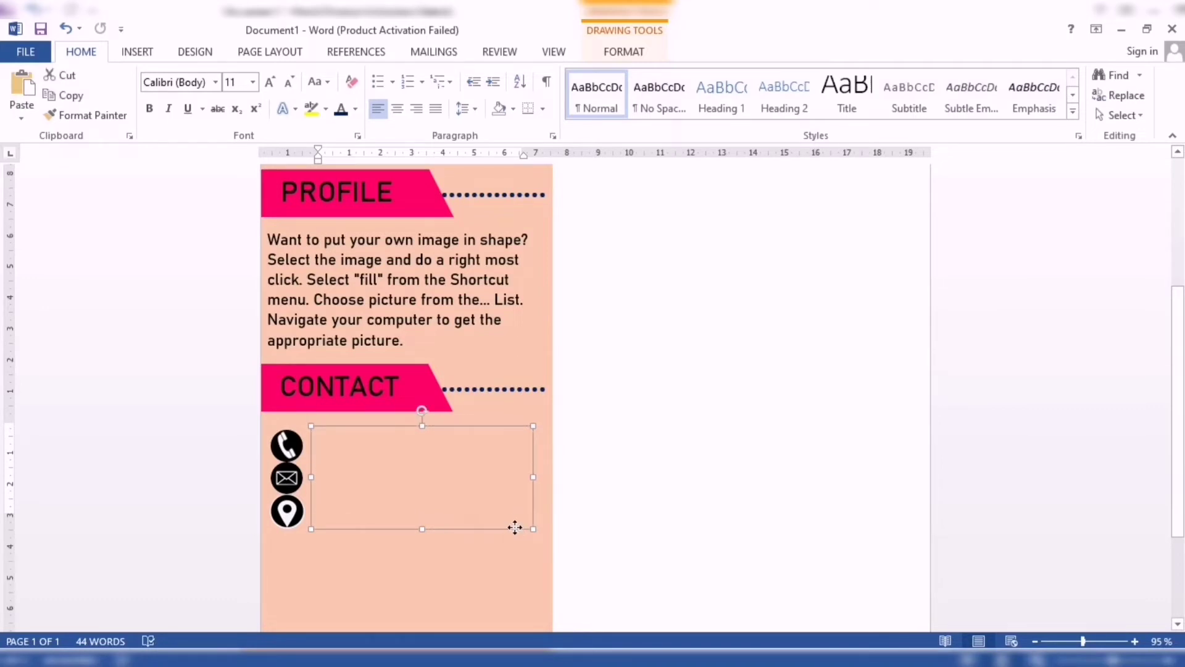
- Copy the phone number from the Notepad CV file into the contact text box
key(alt+Tab)
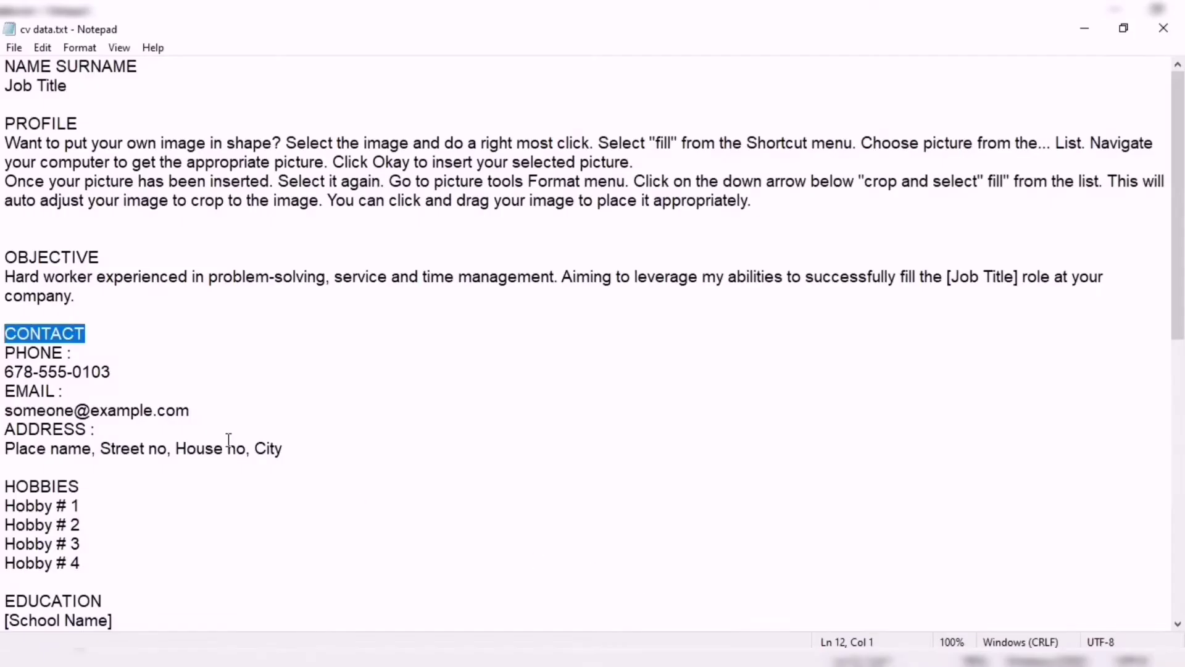
drag(134, 373, 5, 373)
right_click(41, 370)
click(80, 428)
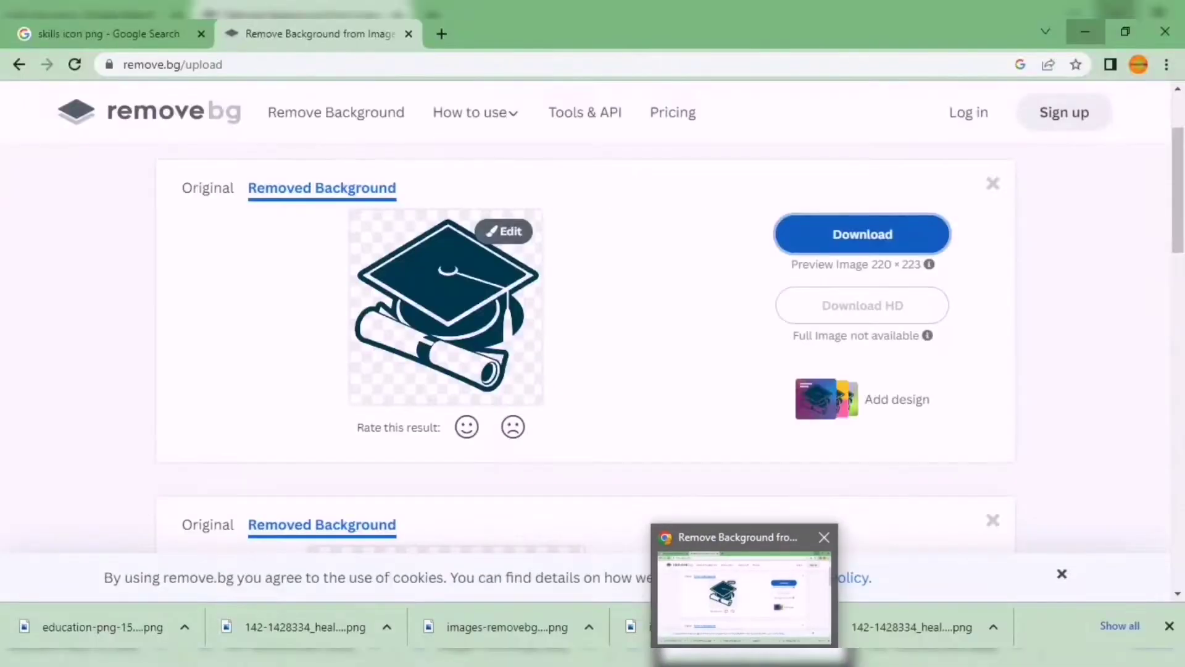
click(703, 593)
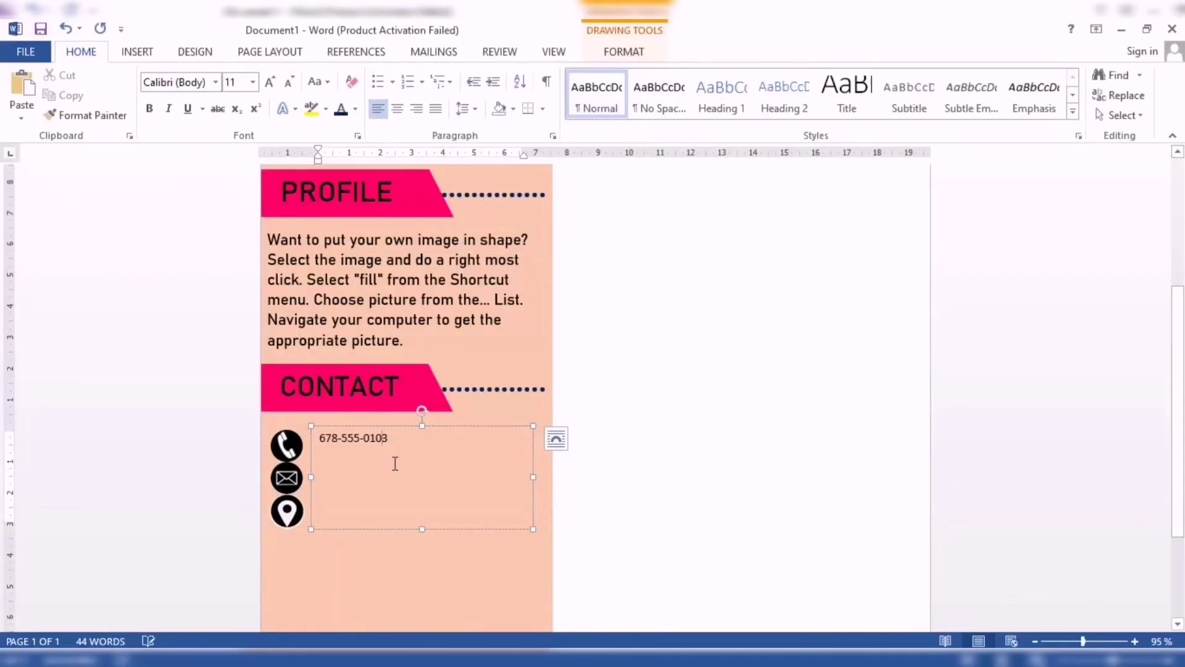
key(ctrl+a)
key(Left)
key(Return)
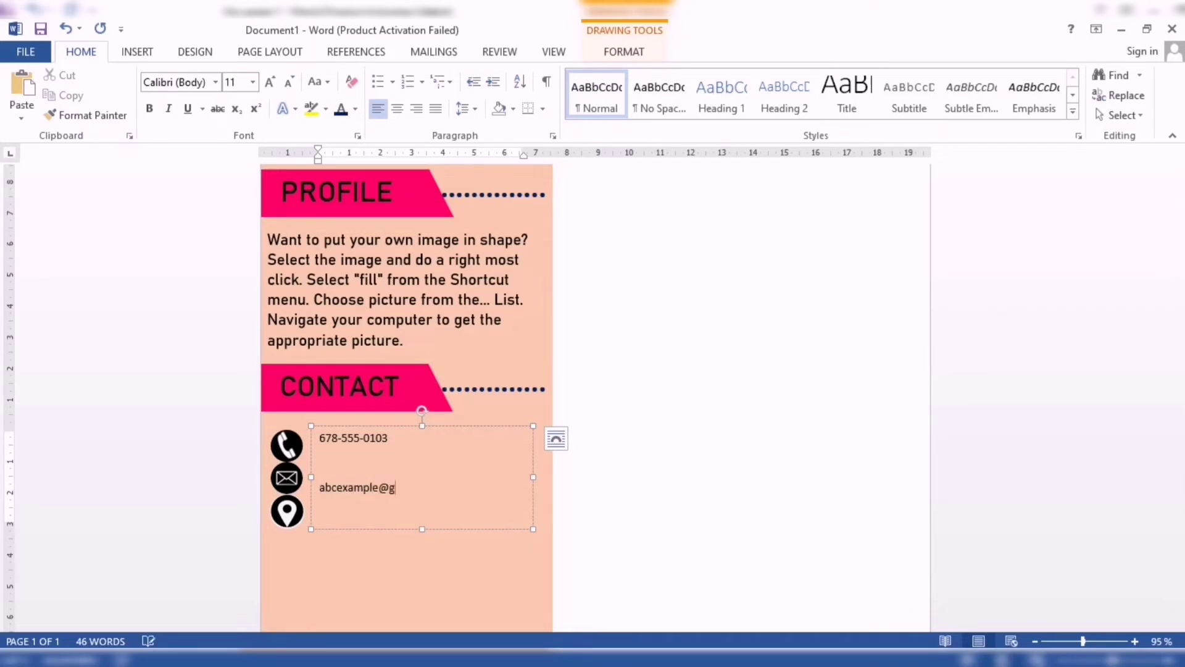
- Add the e-mail address line and remove the blank line above it
text(mail.com)
key(Return)
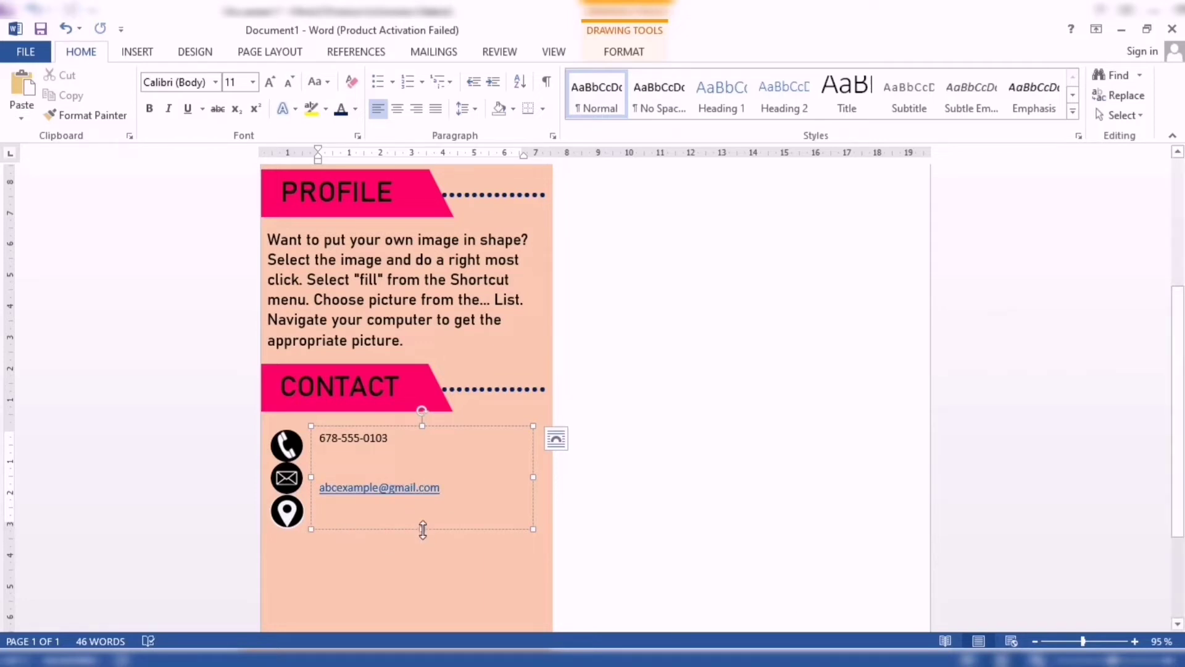
key(Up)
key(BackSpace)
click(325, 510)
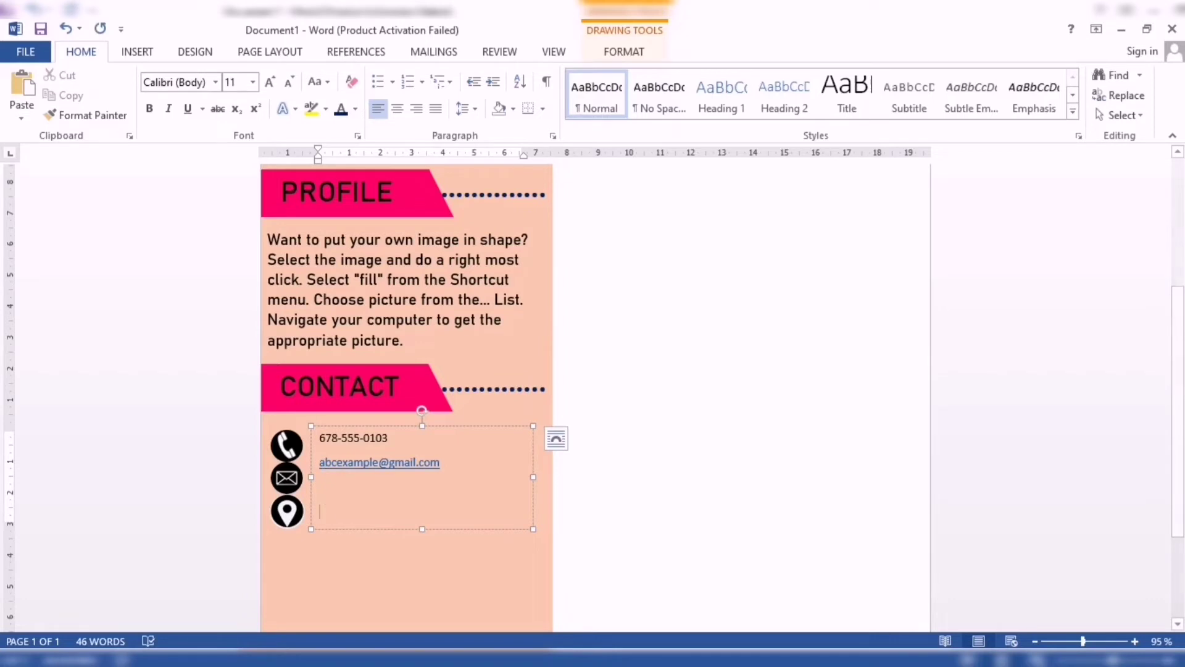
- Copy the address placeholder line from the Notepad CV file for the location icon's line
click(659, 555)
drag(283, 448, 5, 449)
right_click(50, 450)
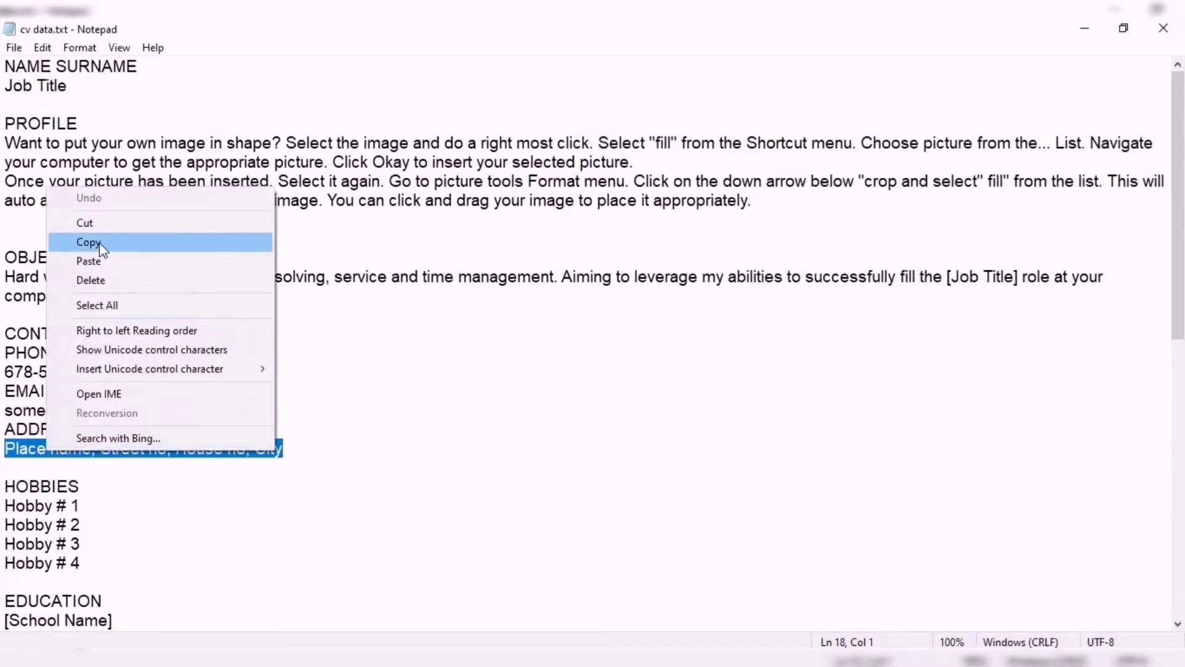
click(88, 243)
click(694, 624)
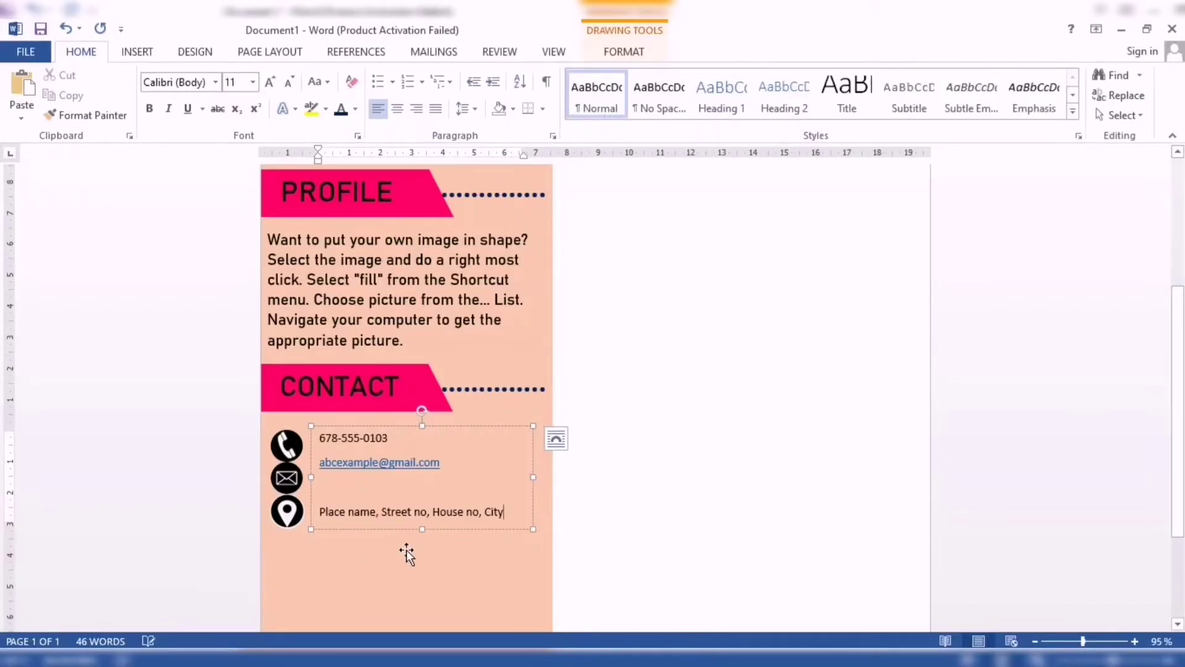
- Format the contact details as Bahnschrift, size 14
drag(512, 519, 319, 436)
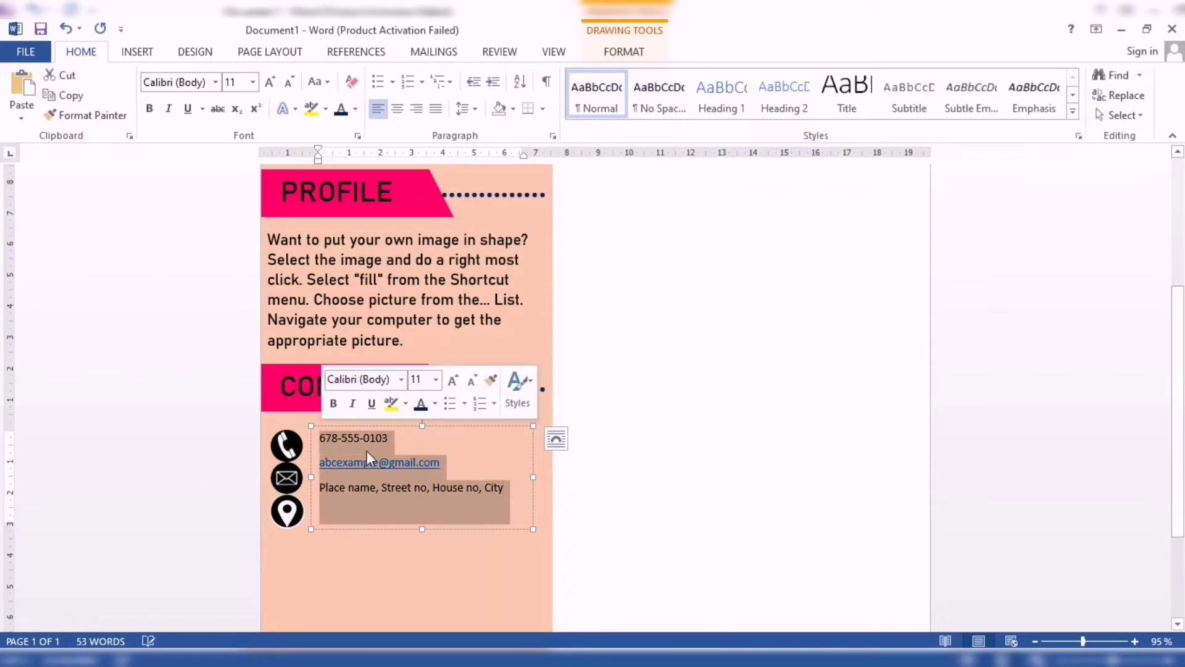
click(436, 379)
click(418, 195)
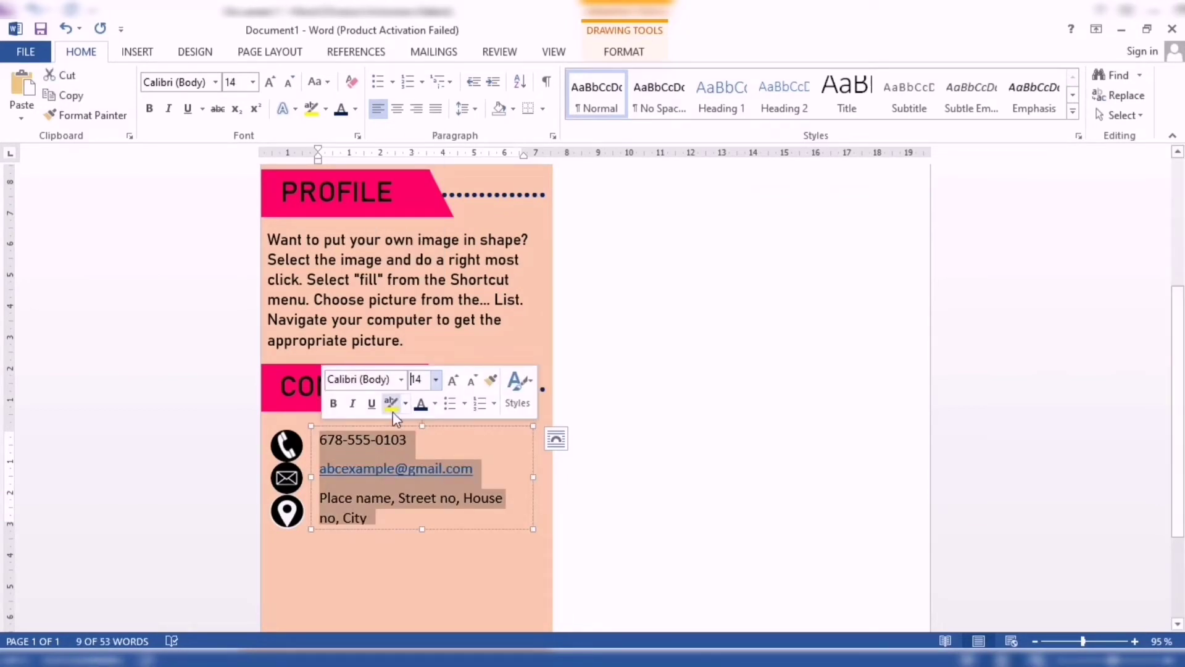
click(402, 379)
click(398, 113)
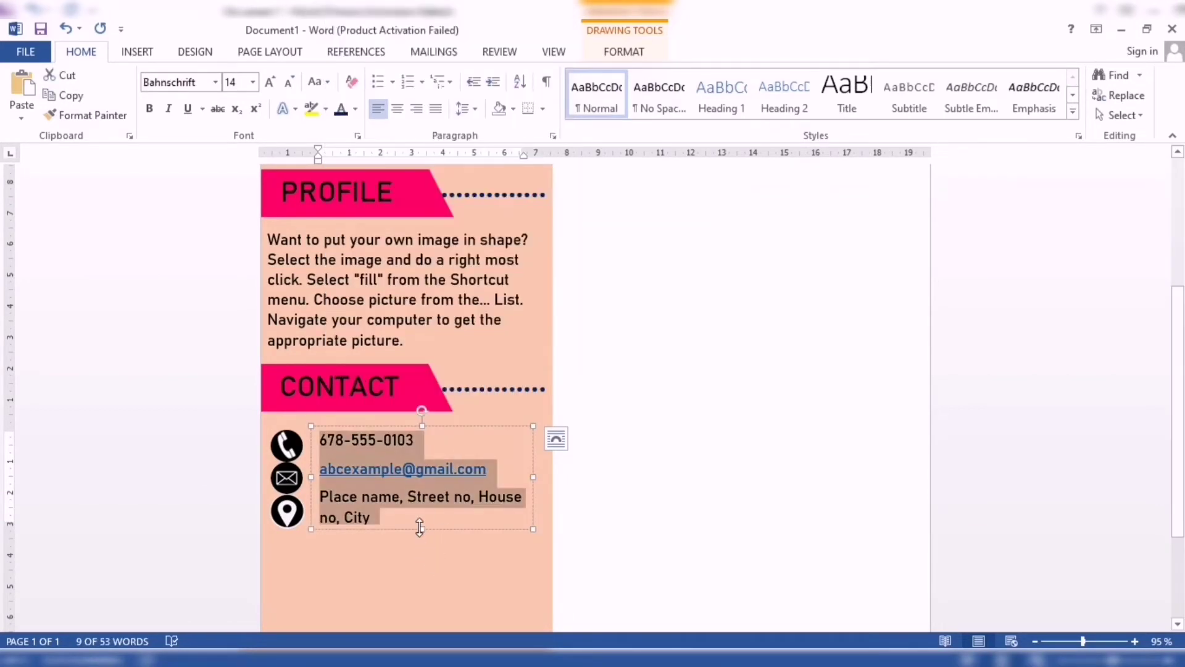
- Make the contact text box taller and nudge it down so each line aligns with its icon
drag(421, 527, 421, 535)
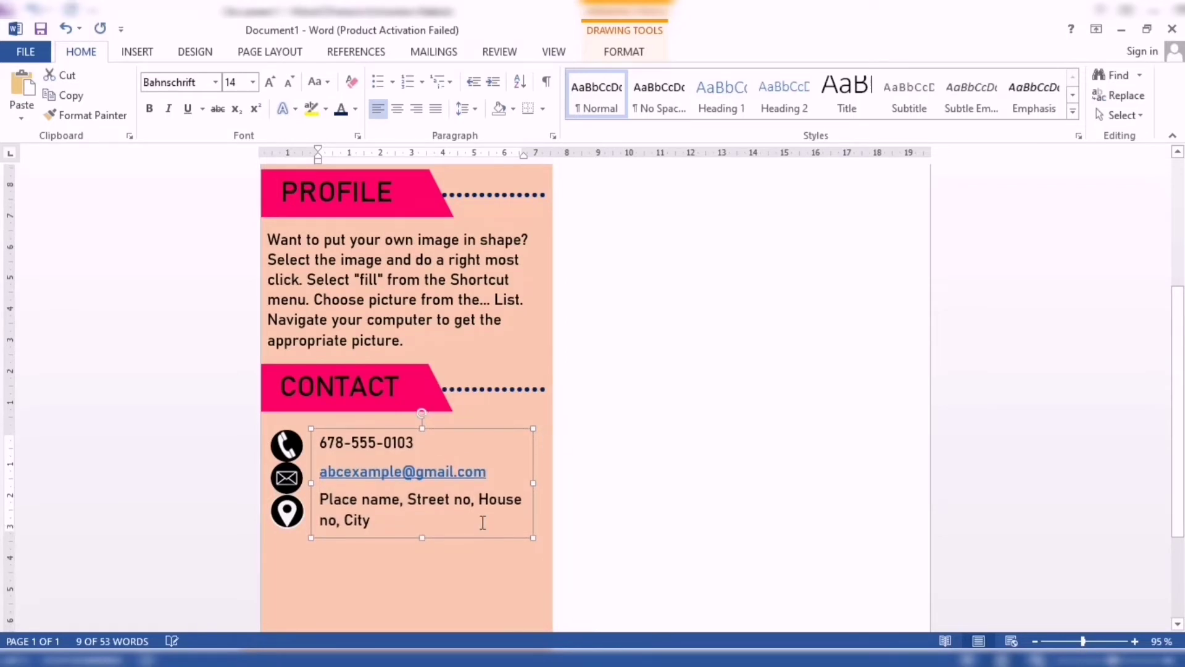
key(Down)
key(Down)
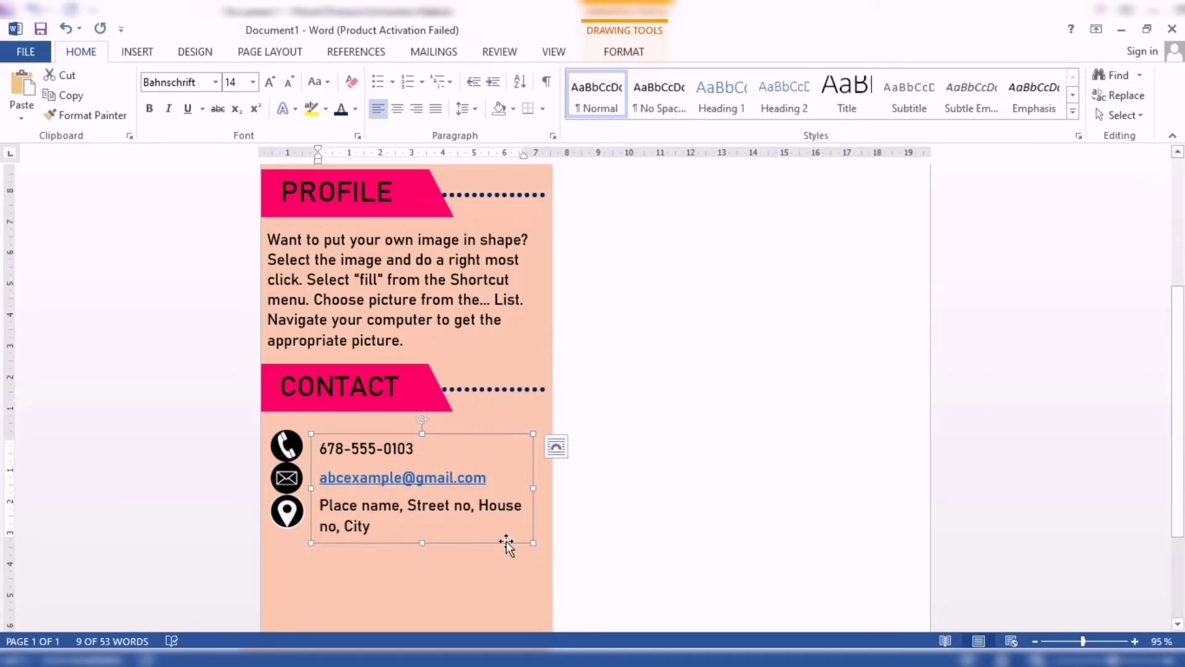
click(587, 468)
scroll(587, 468, down, 3)
click(290, 370)
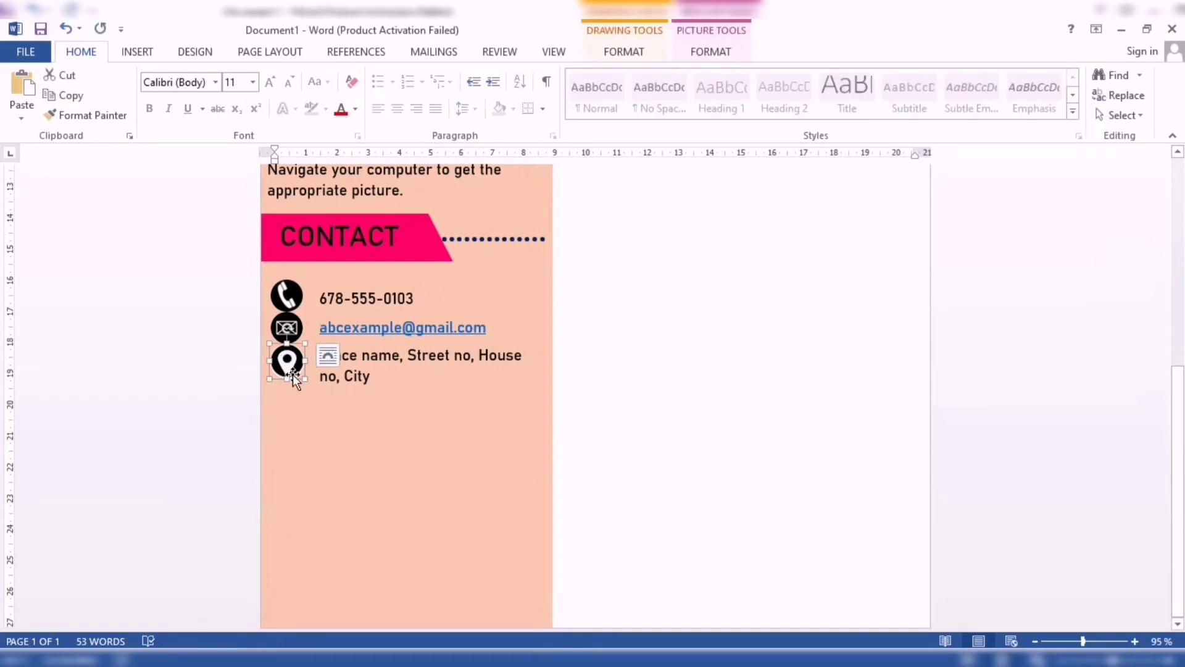
click(298, 325)
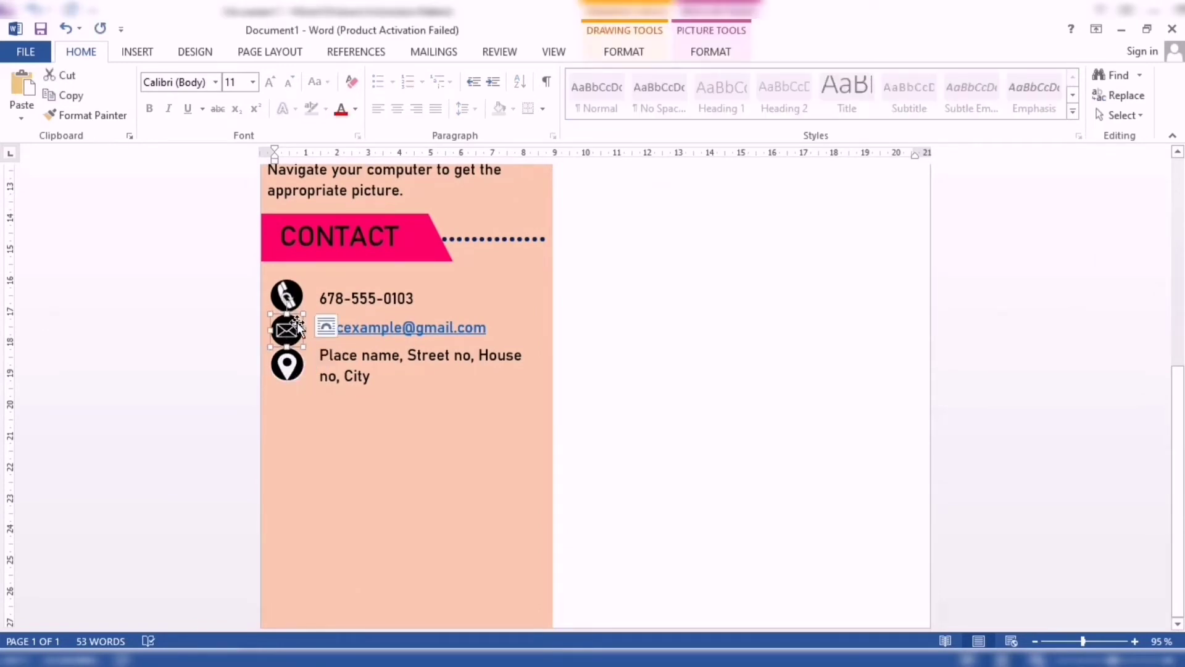
click(361, 428)
click(468, 261)
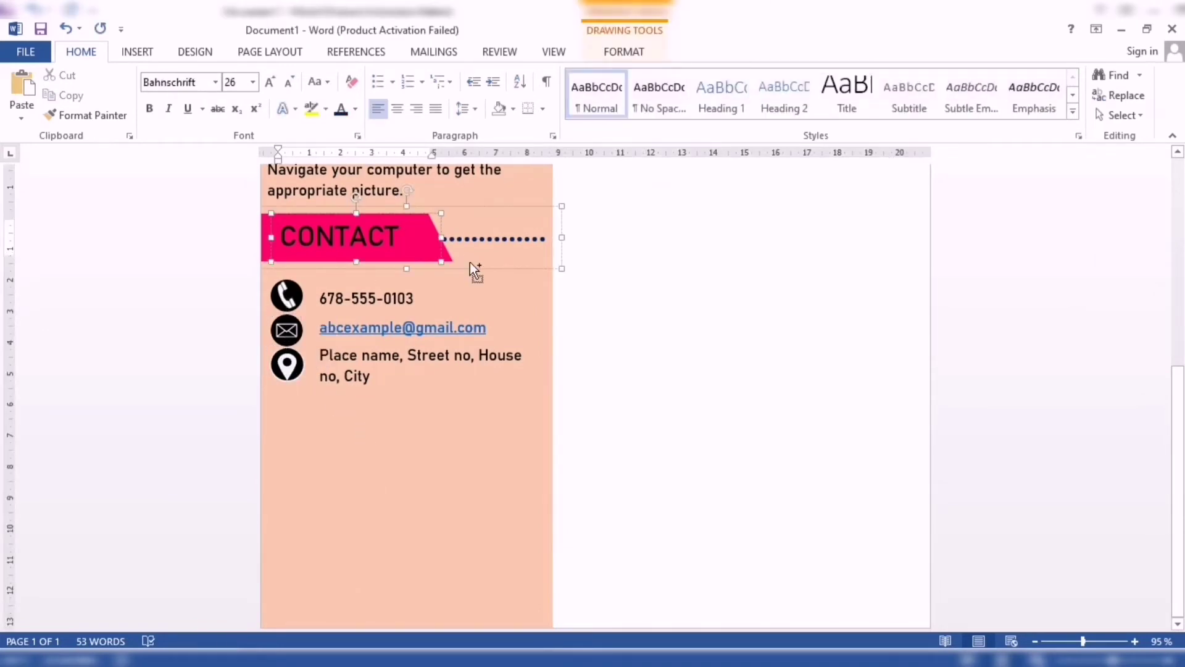
- Duplicate the CONTACT banner and place the copy below the address
key(ctrl+v)
drag(422, 345, 411, 534)
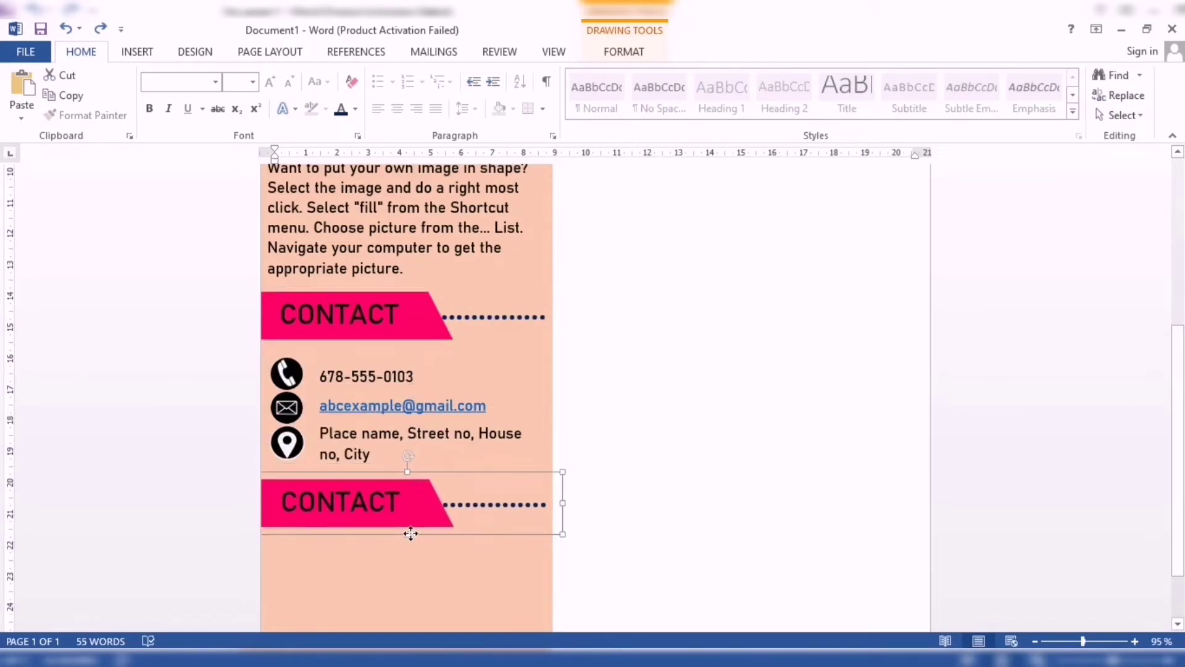
scroll(495, 625, down, 1)
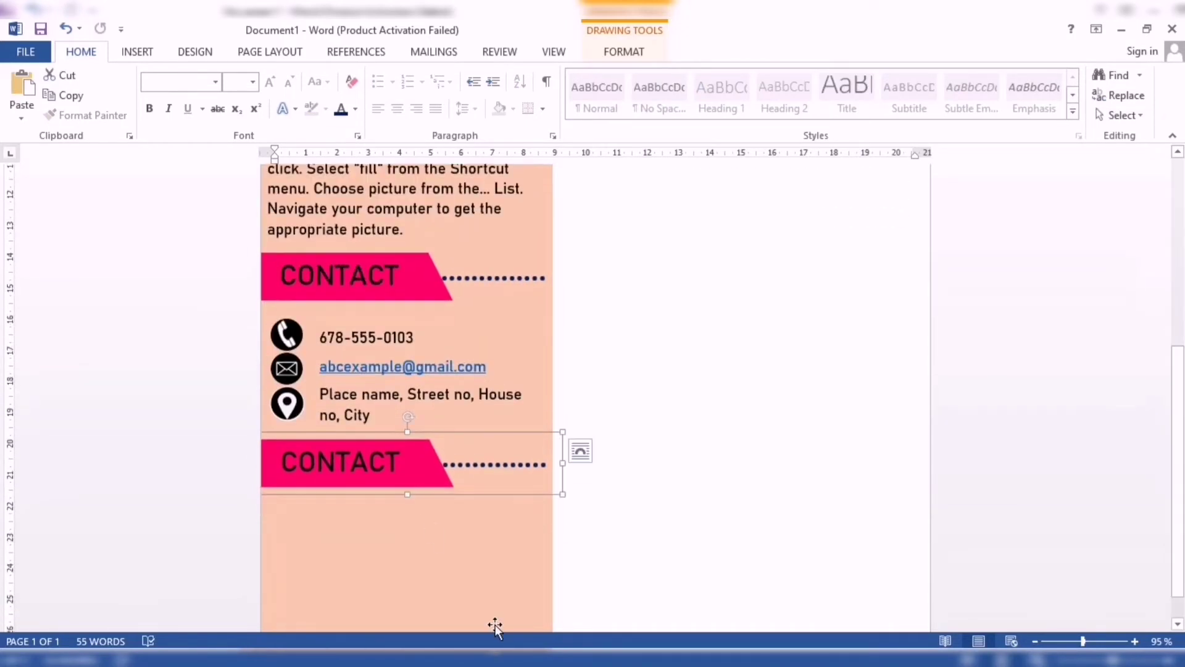
- Replace the copied banner's text with HOBBIES taken from the Notepad notes
click(693, 658)
double_click(40, 370)
right_click(18, 374)
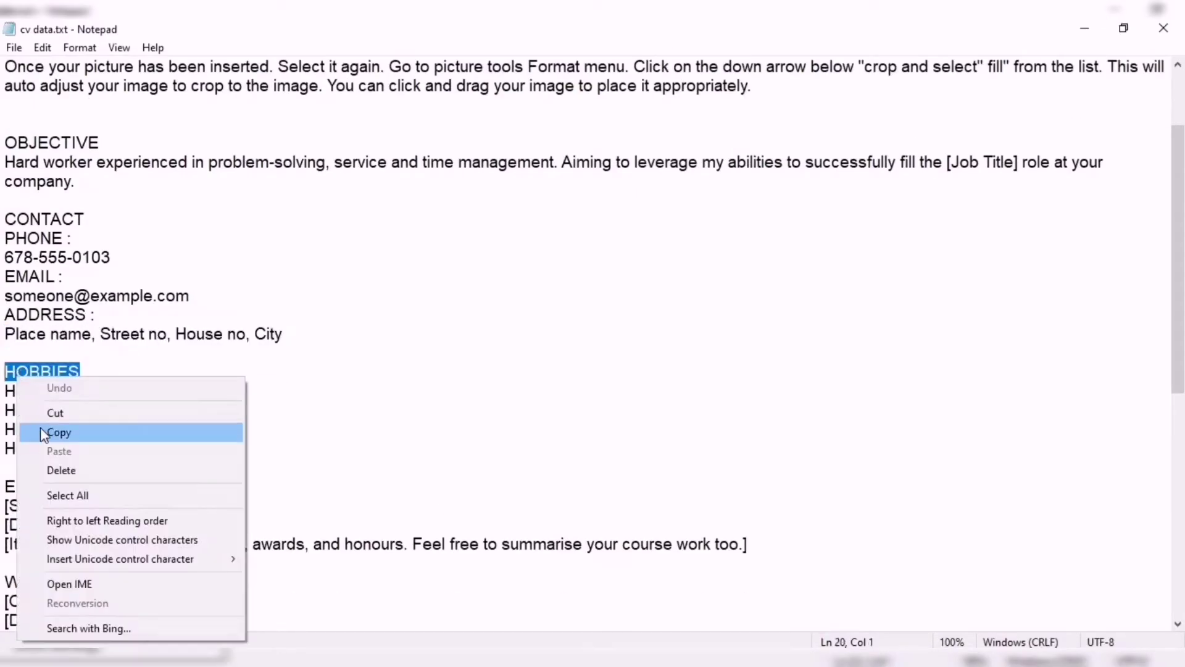
click(41, 432)
key(alt+Tab)
click(399, 463)
key(BackSpace)
key(BackSpace)
key(BackSpace)
key(BackSpace)
key(BackSpace)
key(BackSpace)
key(ctrl+v)
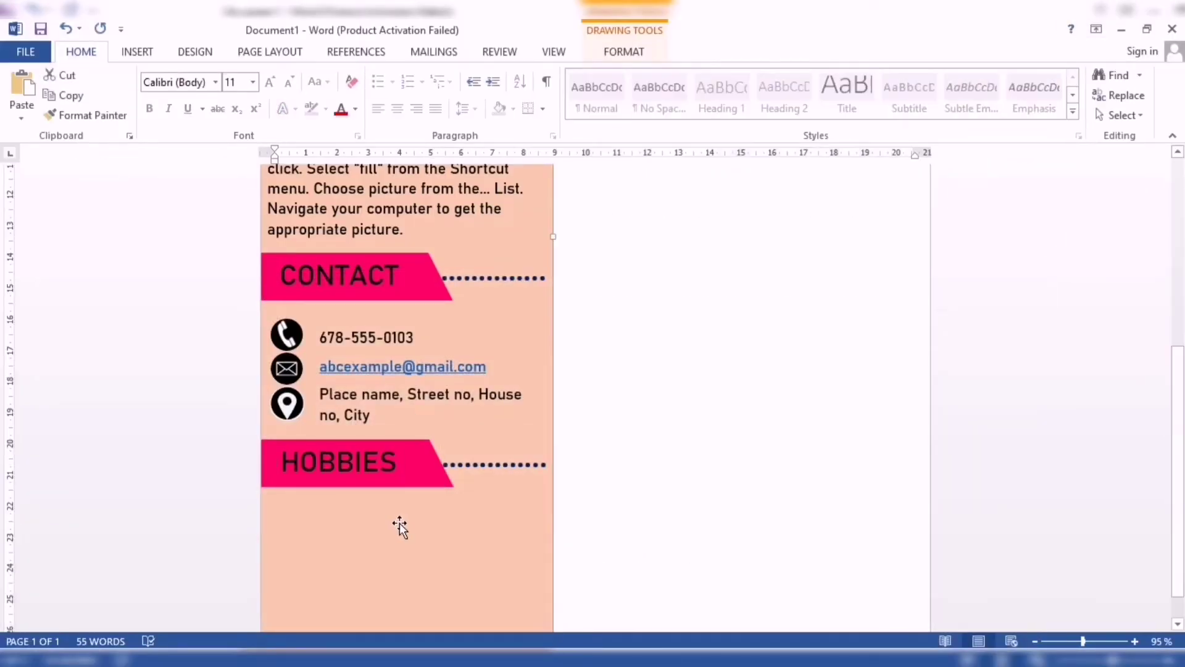
scroll(288, 488, down, 1)
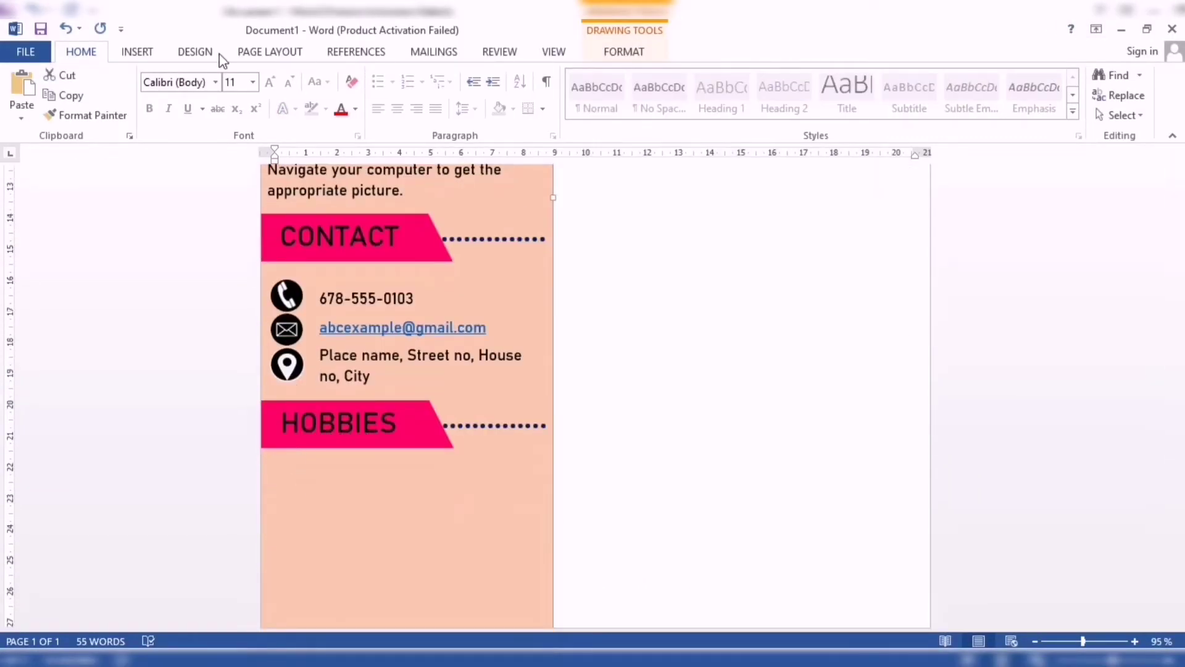
- Draw a text box below HOBBIES with no fill and no outline
click(137, 52)
click(810, 105)
click(827, 484)
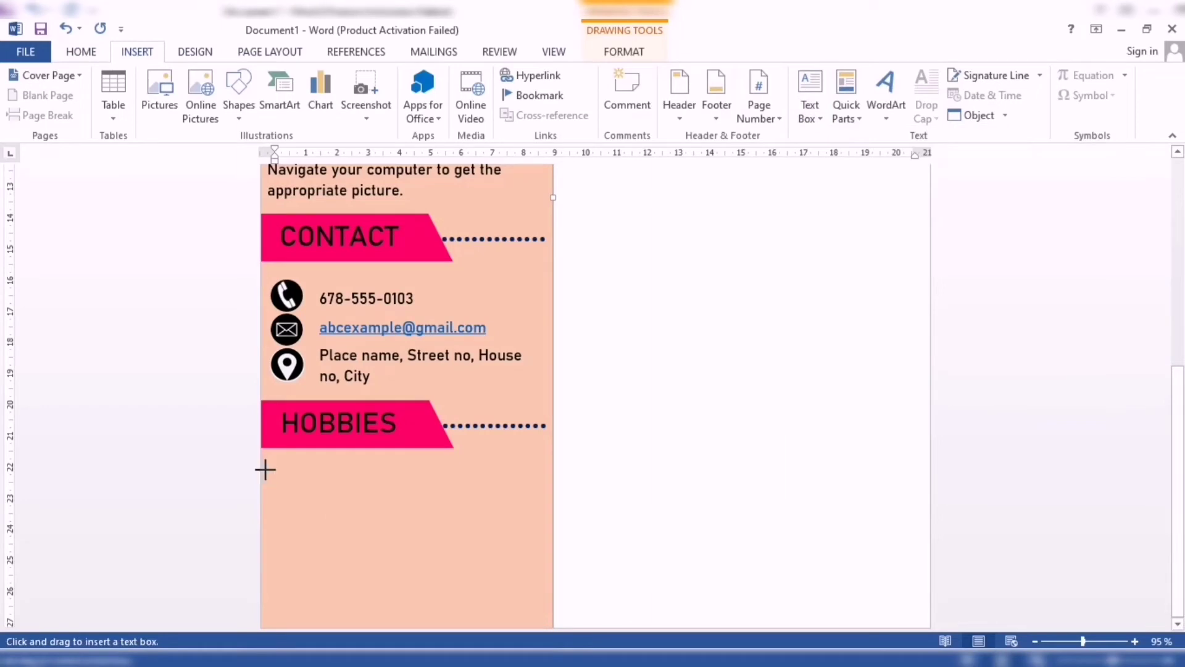
drag(265, 469, 540, 617)
click(426, 75)
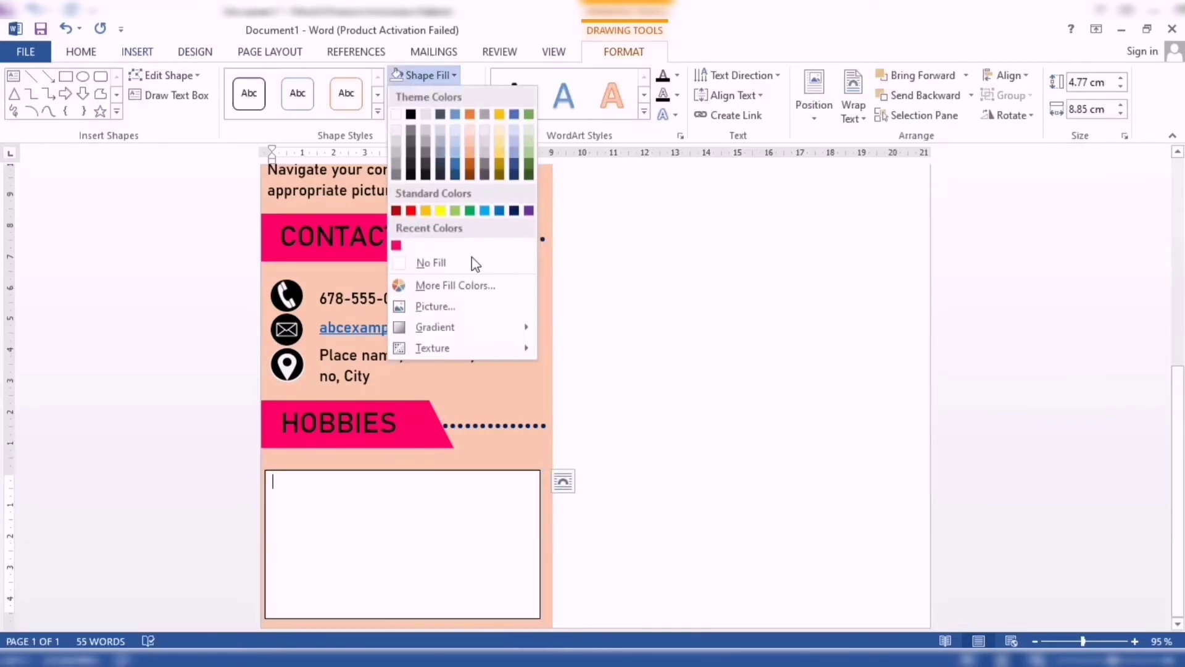
click(431, 262)
click(439, 95)
click(444, 283)
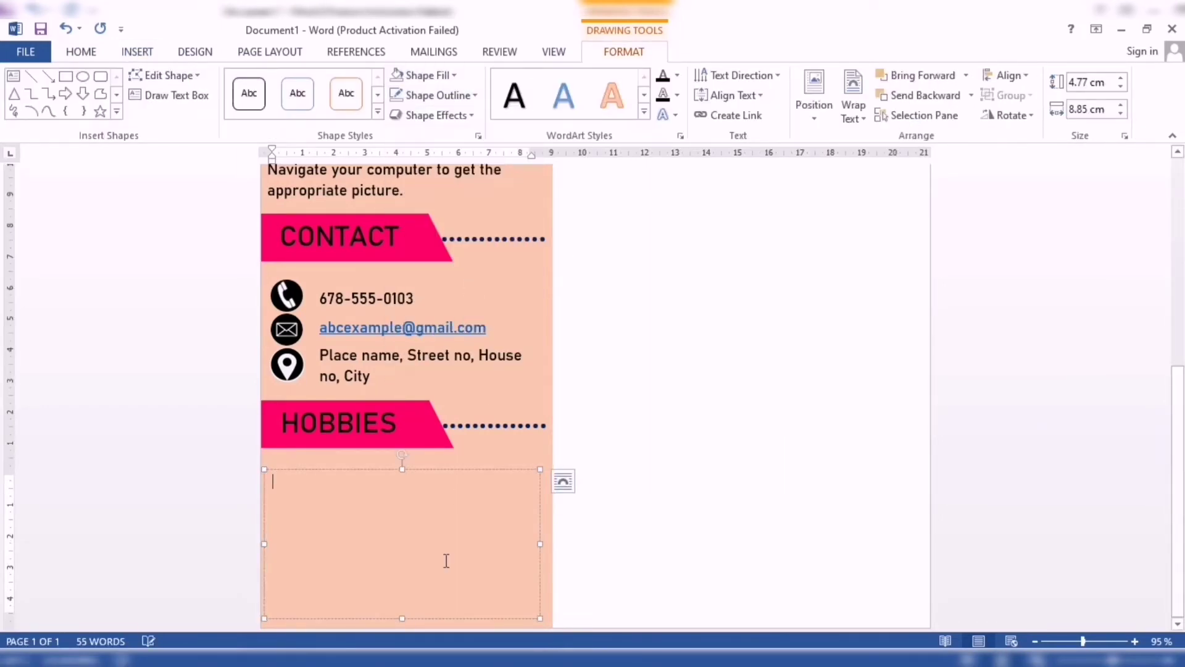
- Paste the lines Hobby # 1 to Hobby # 4 from Notepad into the text box
click(645, 611)
mouse_move(5, 391)
mouse_down()
mouse_move(92, 432)
mouse_move(81, 449)
mouse_up()
right_click(65, 424)
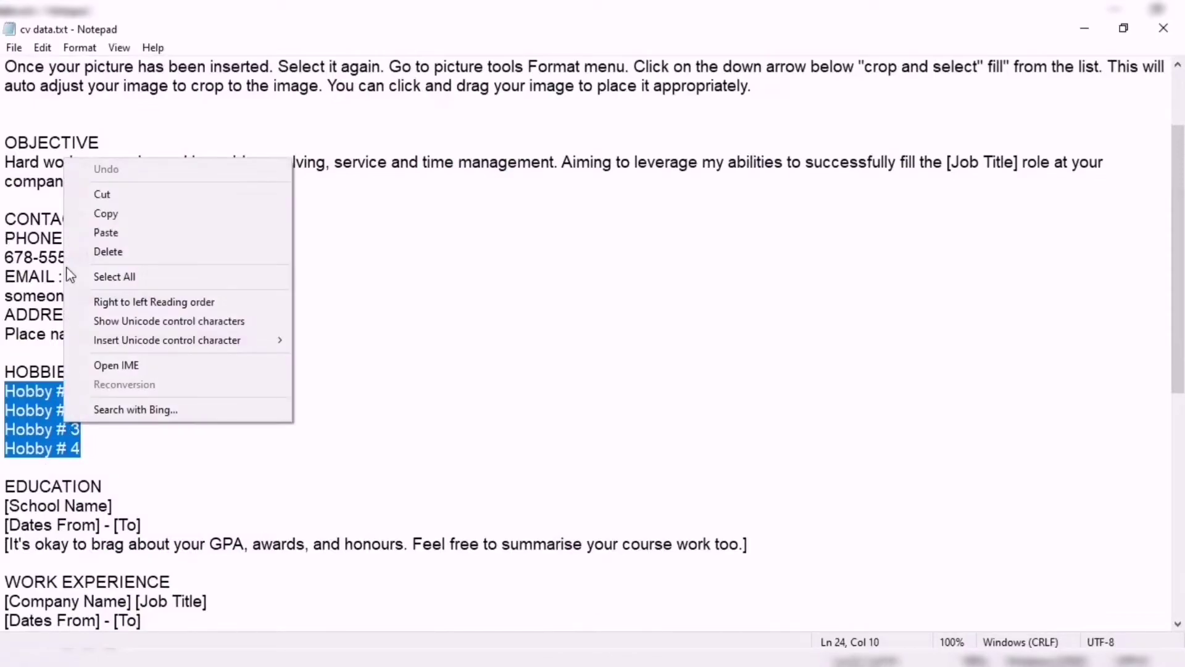
click(106, 213)
click(679, 616)
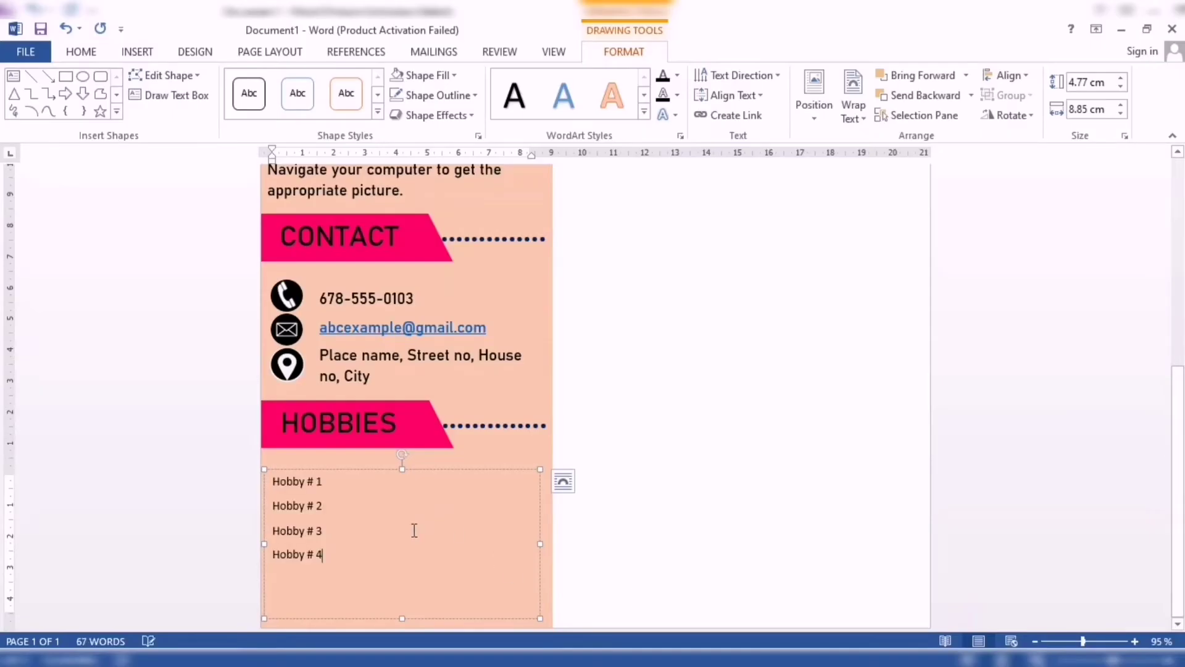
key(ctrl+a)
- Format the hobby lines as a 14 pt Bahnschrift bulleted list
click(381, 426)
click(370, 255)
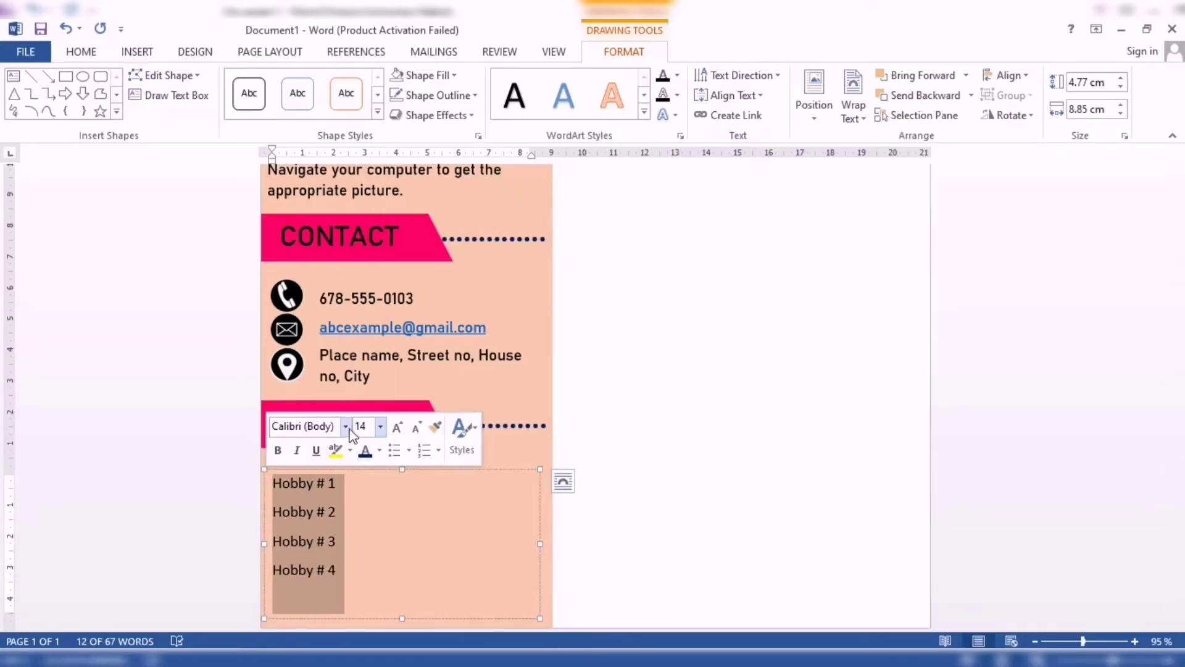
click(346, 426)
click(315, 136)
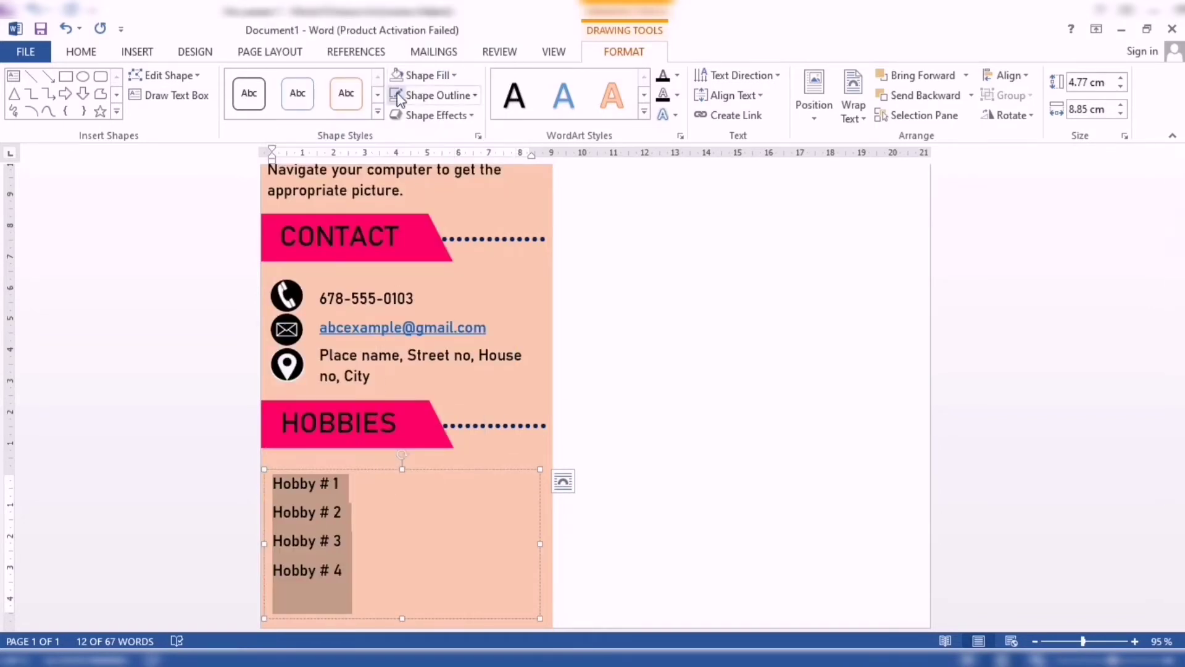
right_click(338, 534)
click(466, 586)
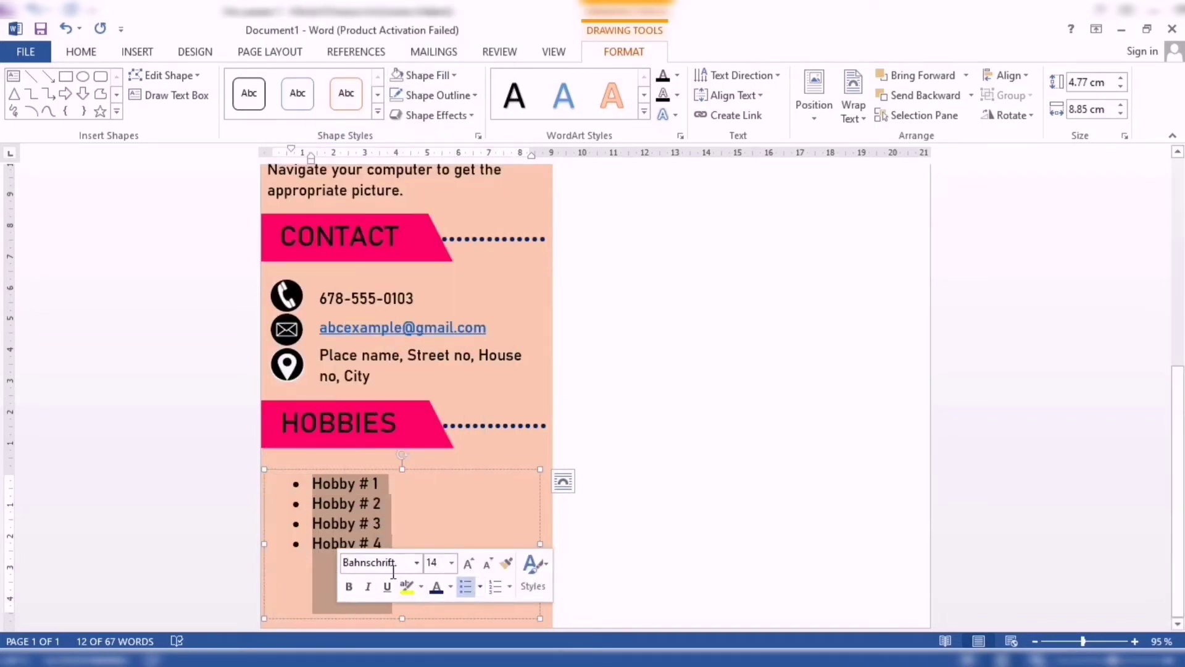
click(484, 562)
- Resize the hobbies text box to 4.35 × 8.23 cm and raise it closer to the banner
drag(402, 617, 398, 571)
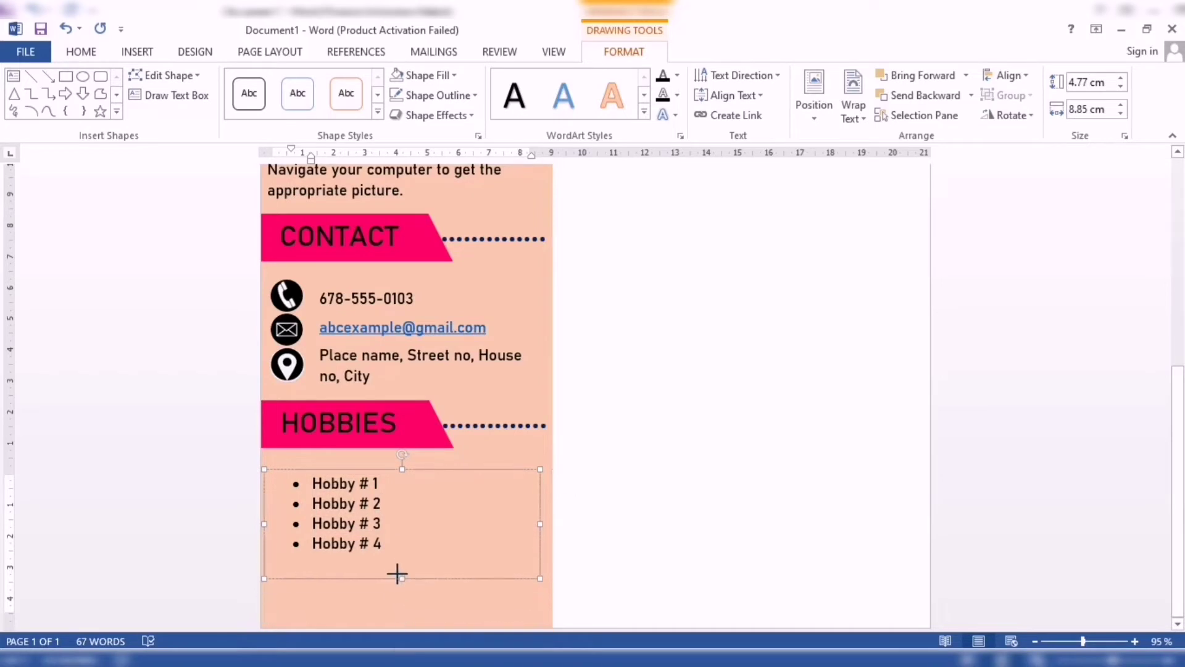
drag(540, 520, 500, 516)
drag(266, 521, 251, 516)
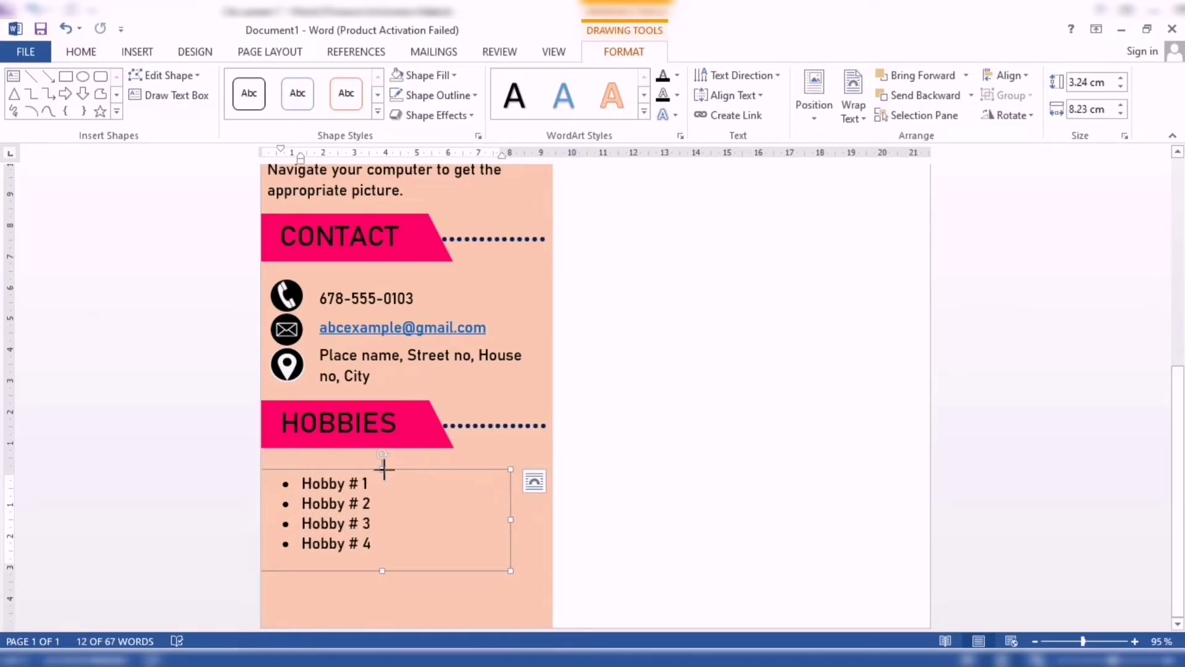
drag(383, 469, 385, 458)
drag(383, 572, 382, 596)
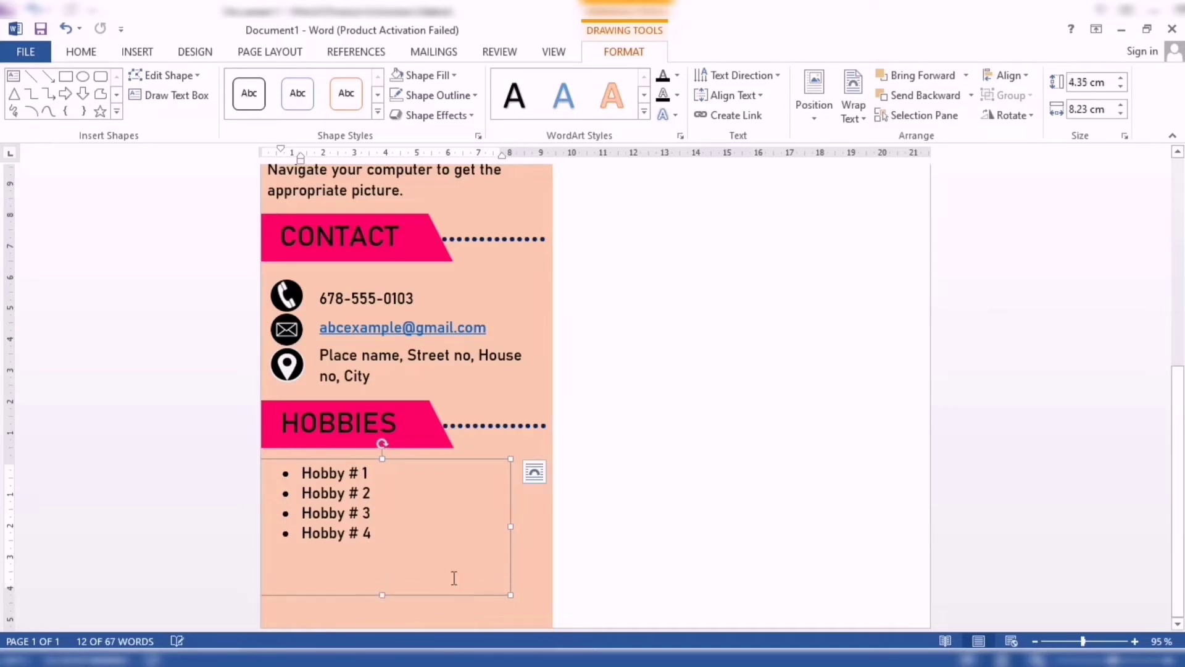
click(619, 500)
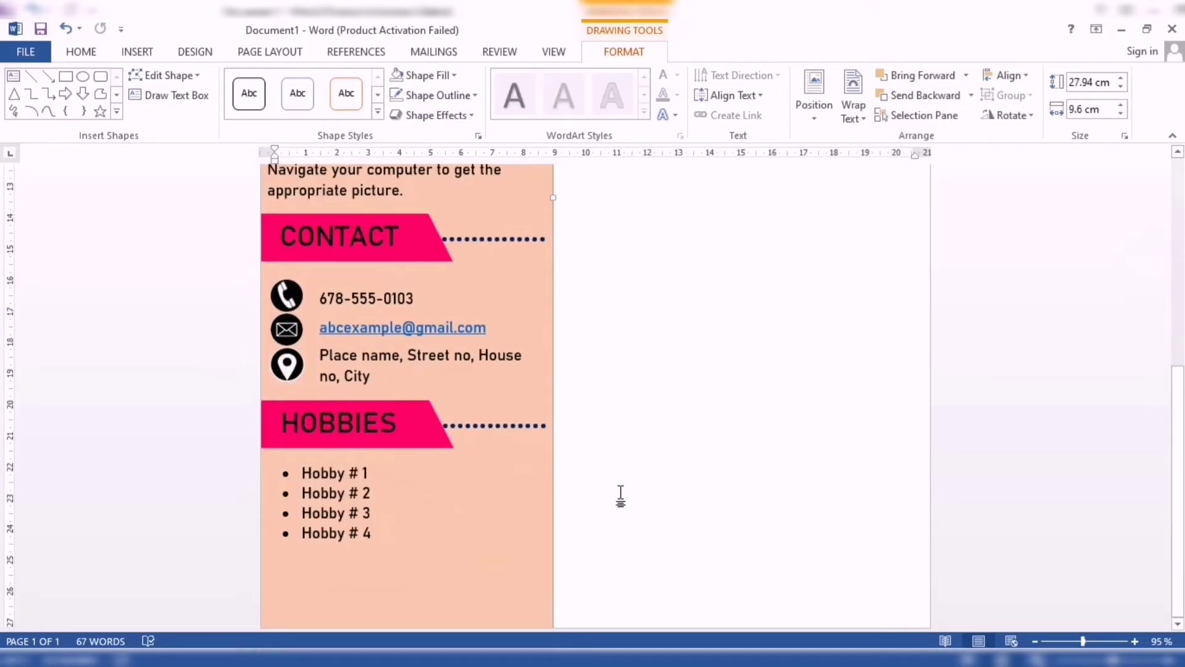
- Enlarge the hobby list text to size 16
click(330, 493)
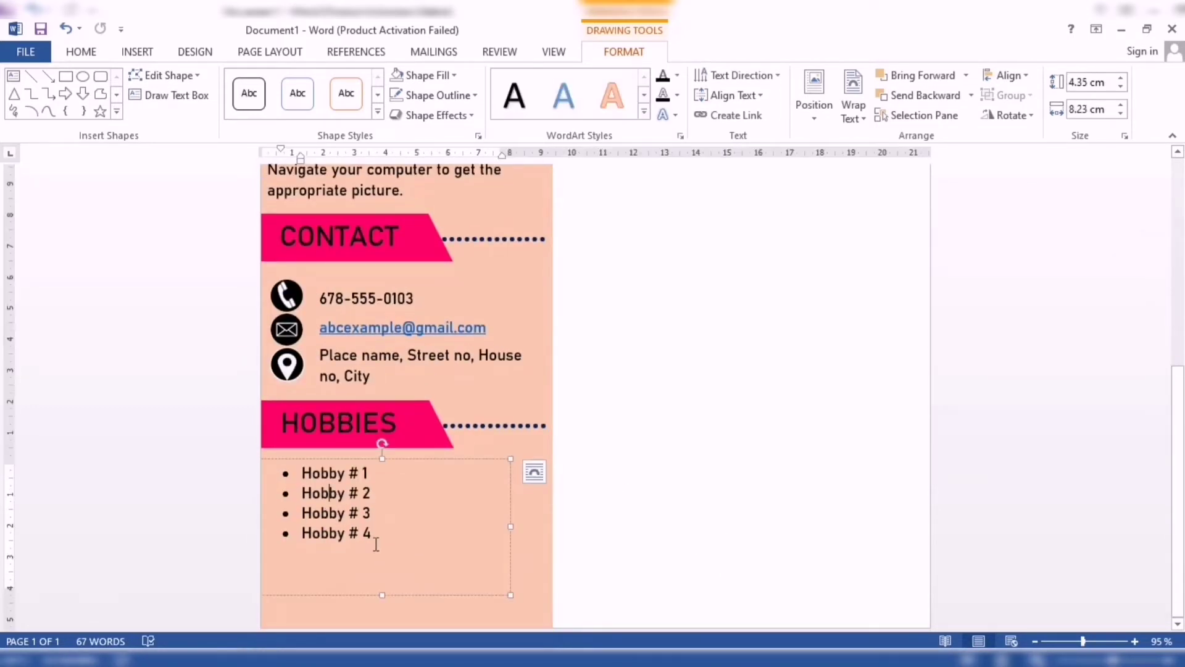
drag(322, 524, 302, 471)
click(364, 400)
click(358, 230)
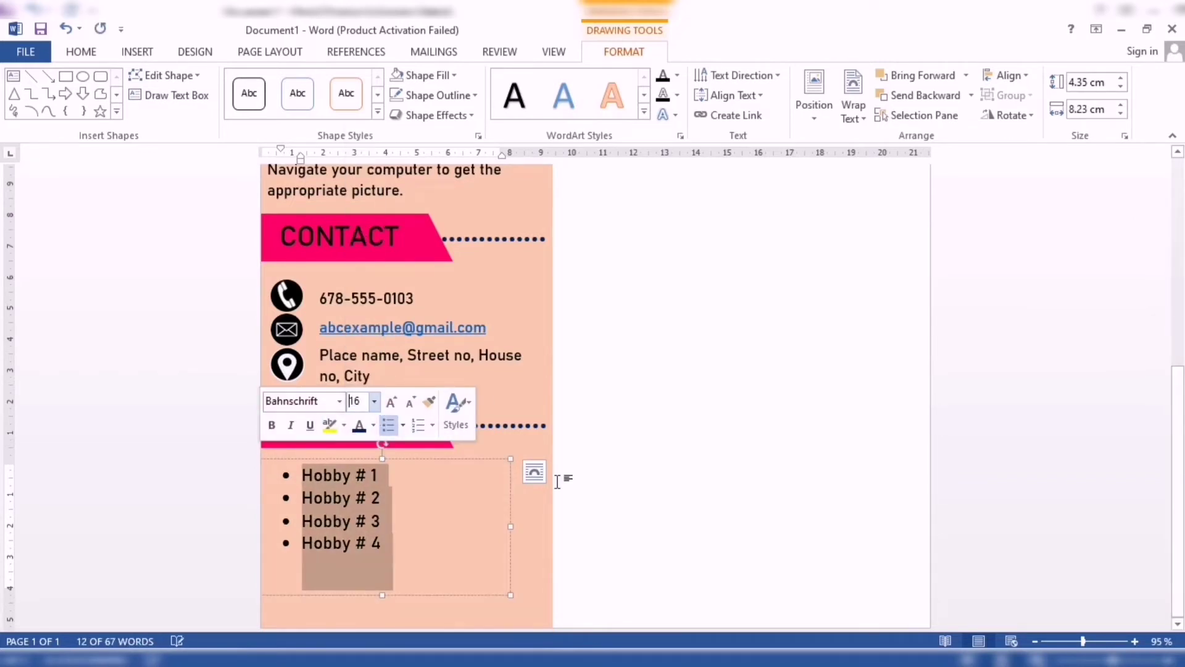
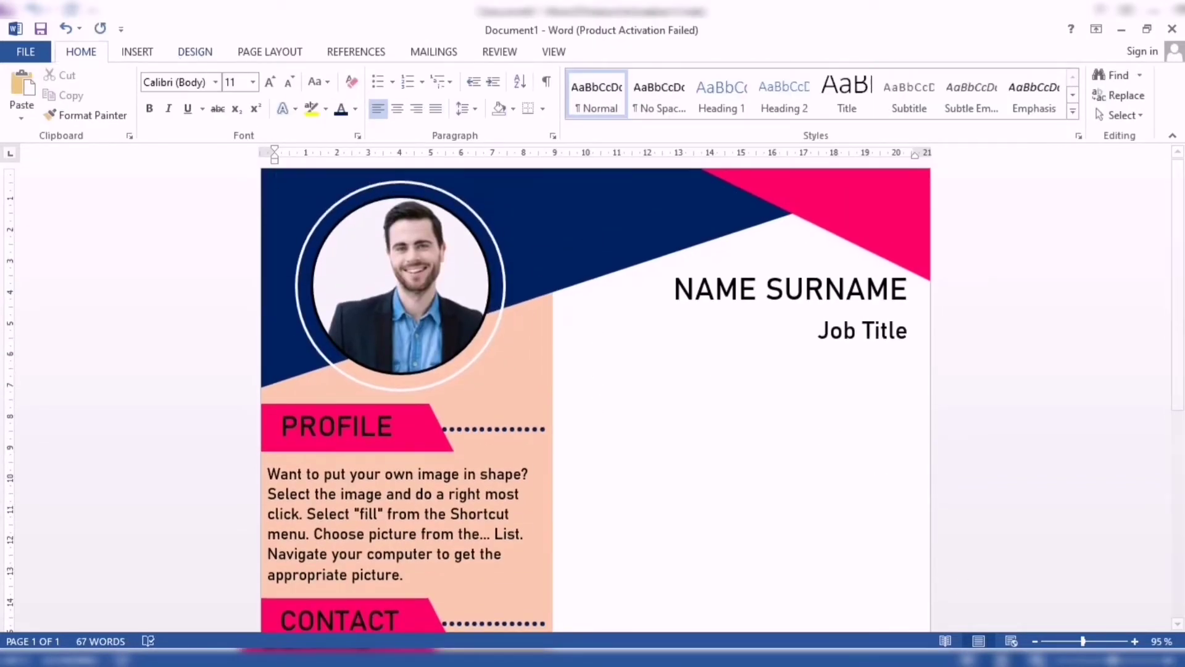
- Draw a rectangle below the Job Title and stretch it to the page's right edge
click(136, 51)
click(238, 93)
click(237, 248)
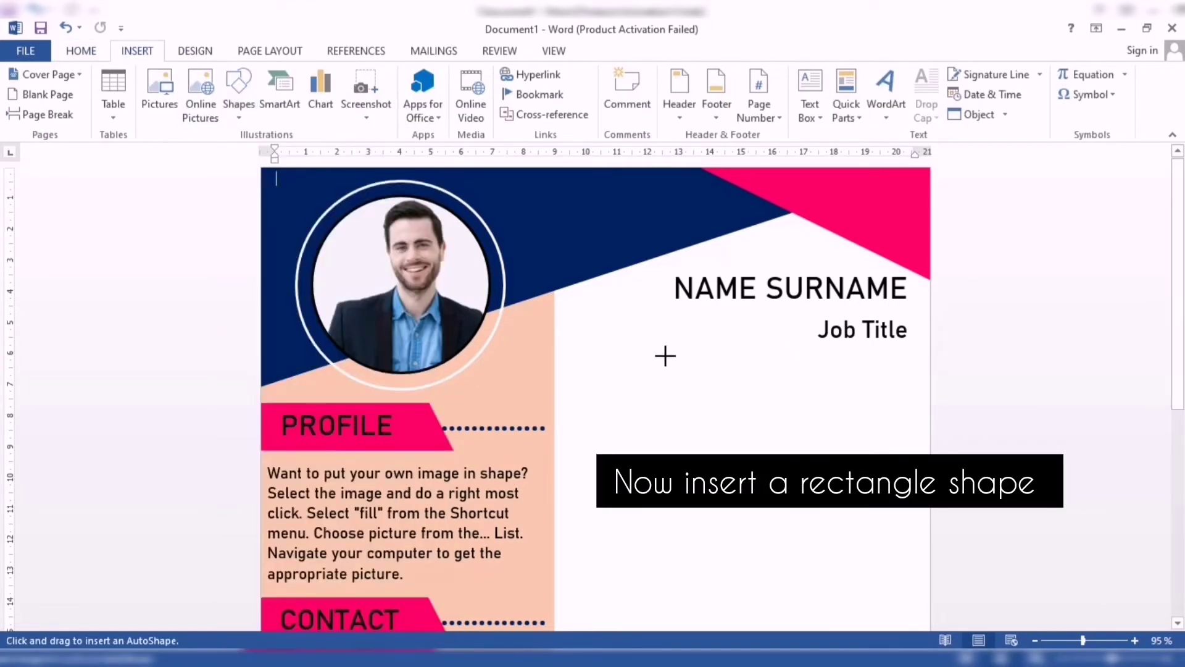
drag(678, 353, 882, 403)
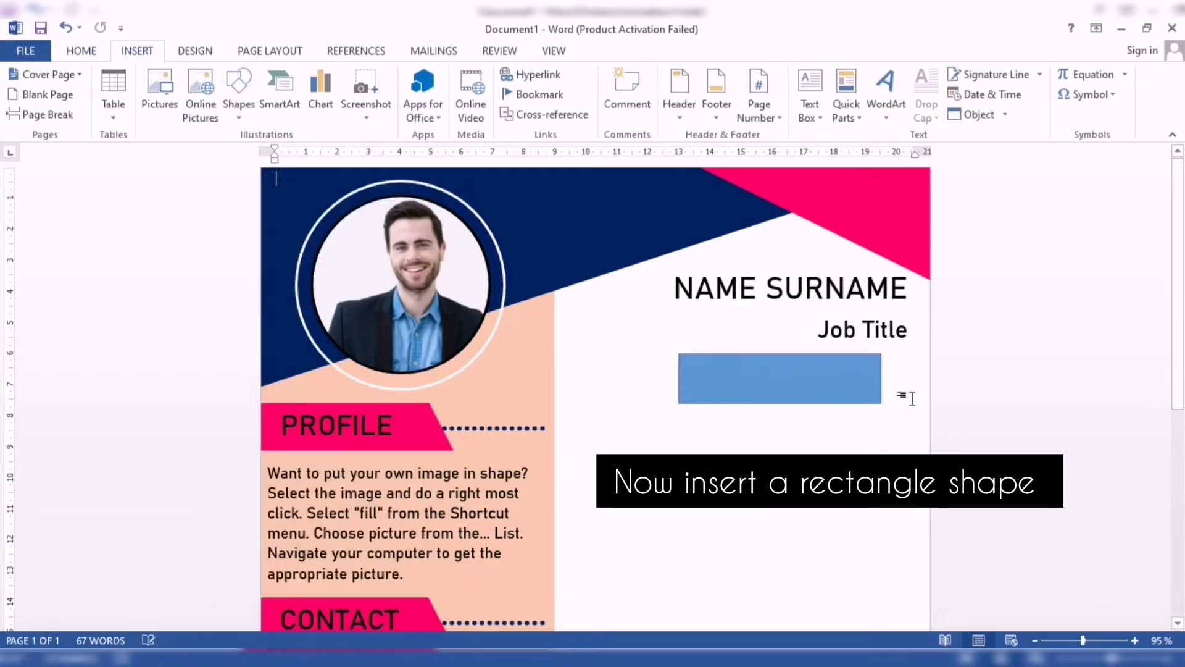
drag(813, 375, 865, 379)
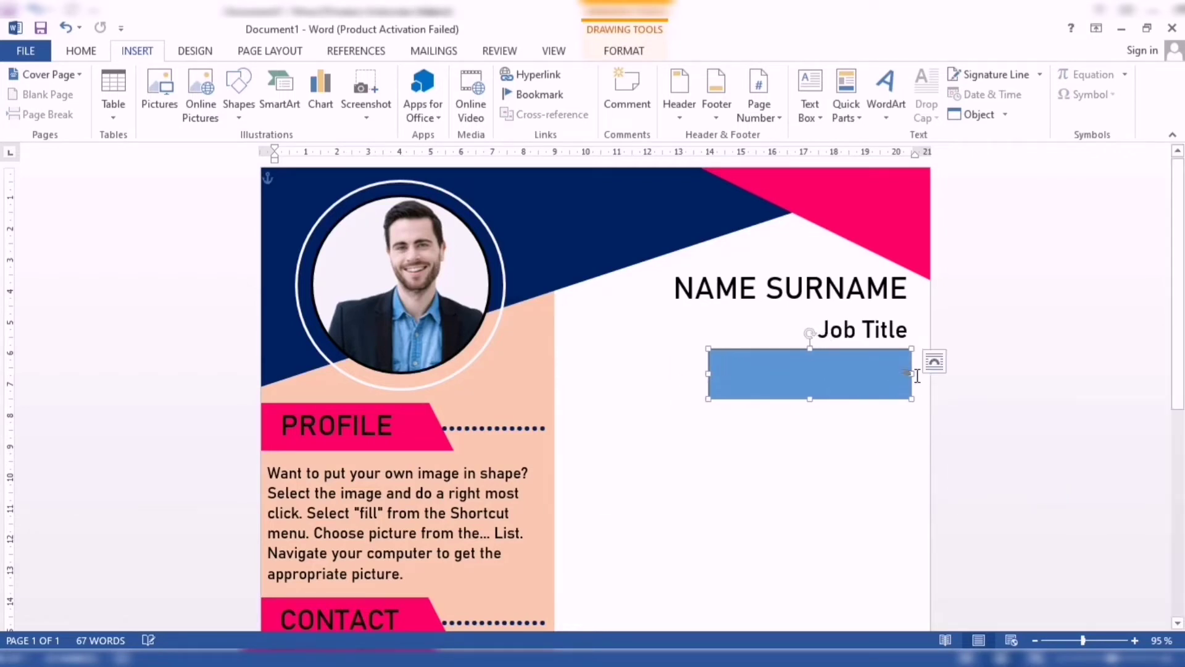
drag(909, 374, 931, 374)
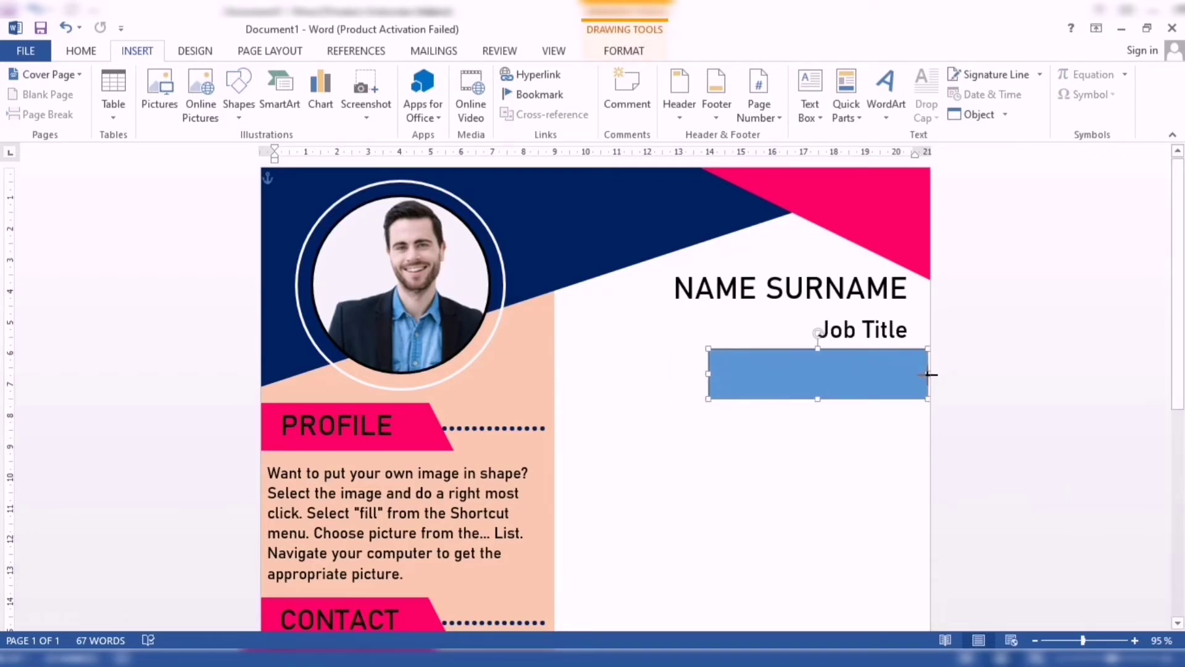
drag(821, 372, 823, 364)
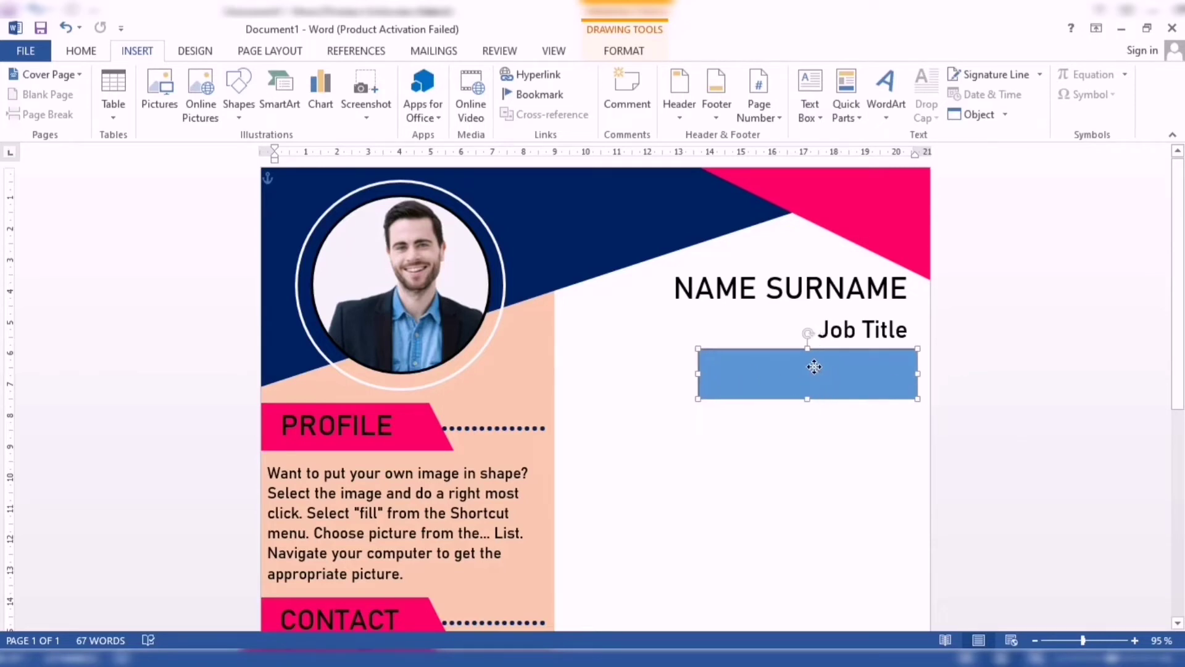
drag(928, 367, 932, 368)
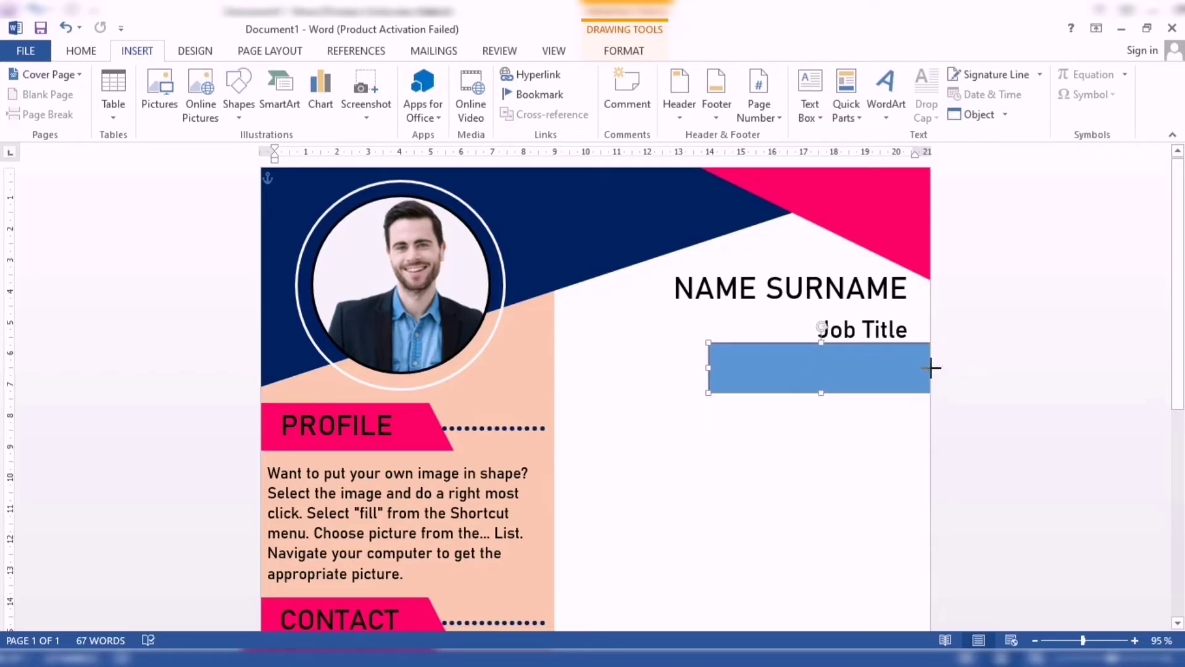
drag(705, 368, 694, 368)
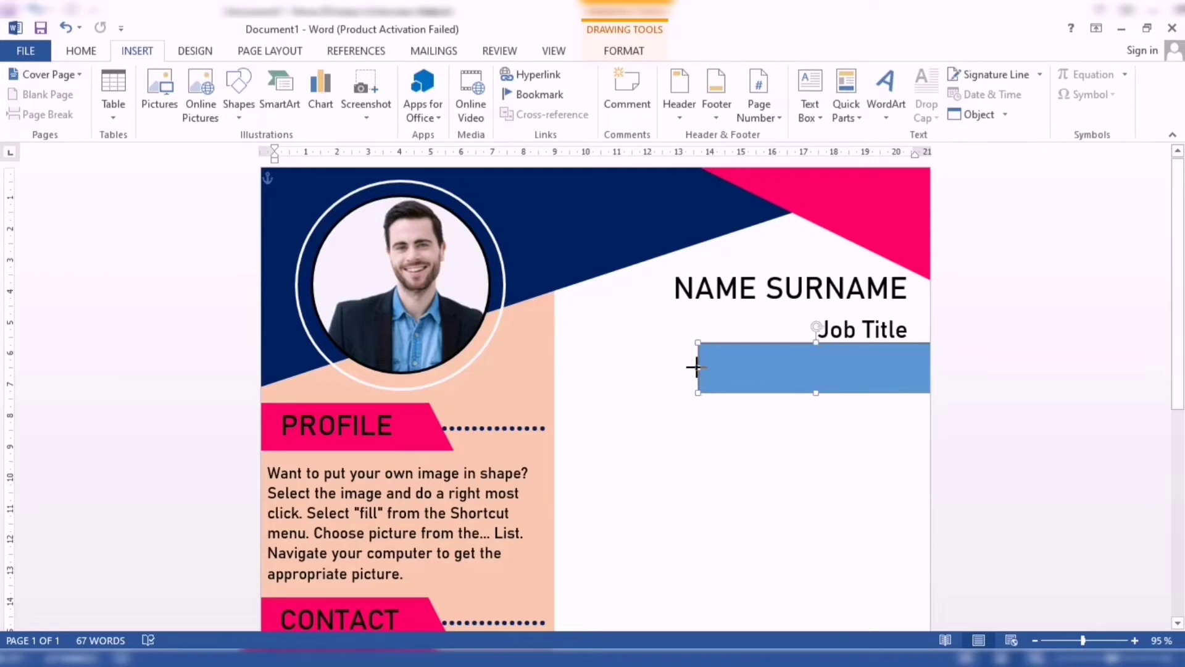
- Give the rectangle a light grey fill and no outline
scroll(758, 426, down, 2)
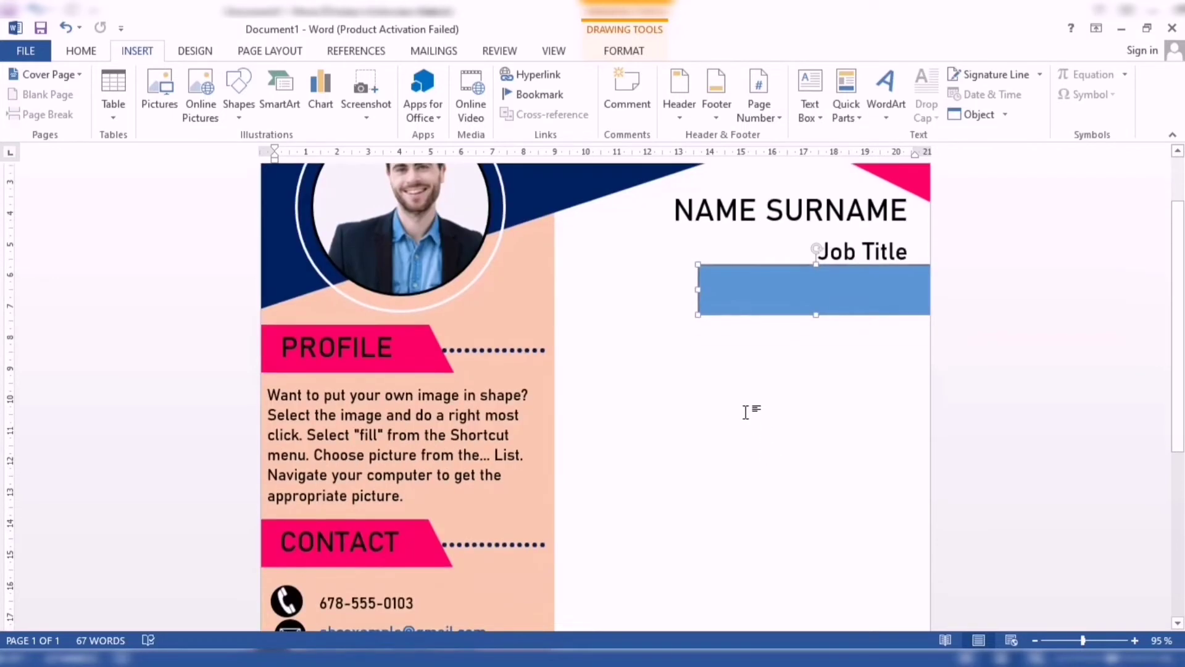
click(606, 49)
click(456, 74)
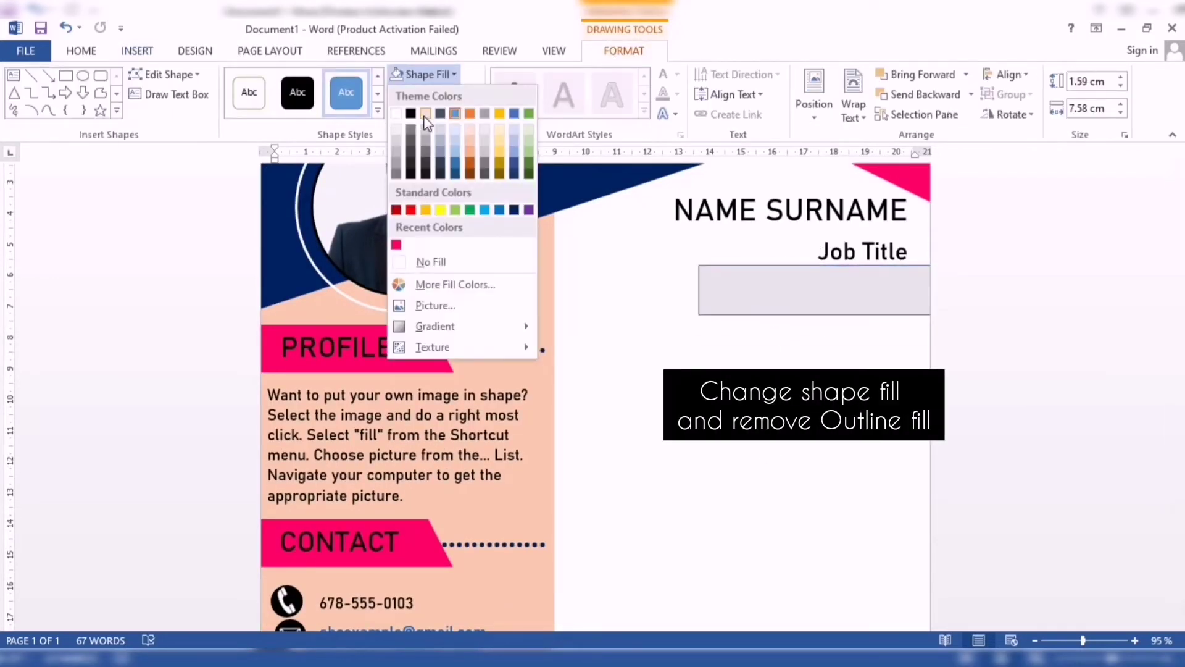
click(424, 130)
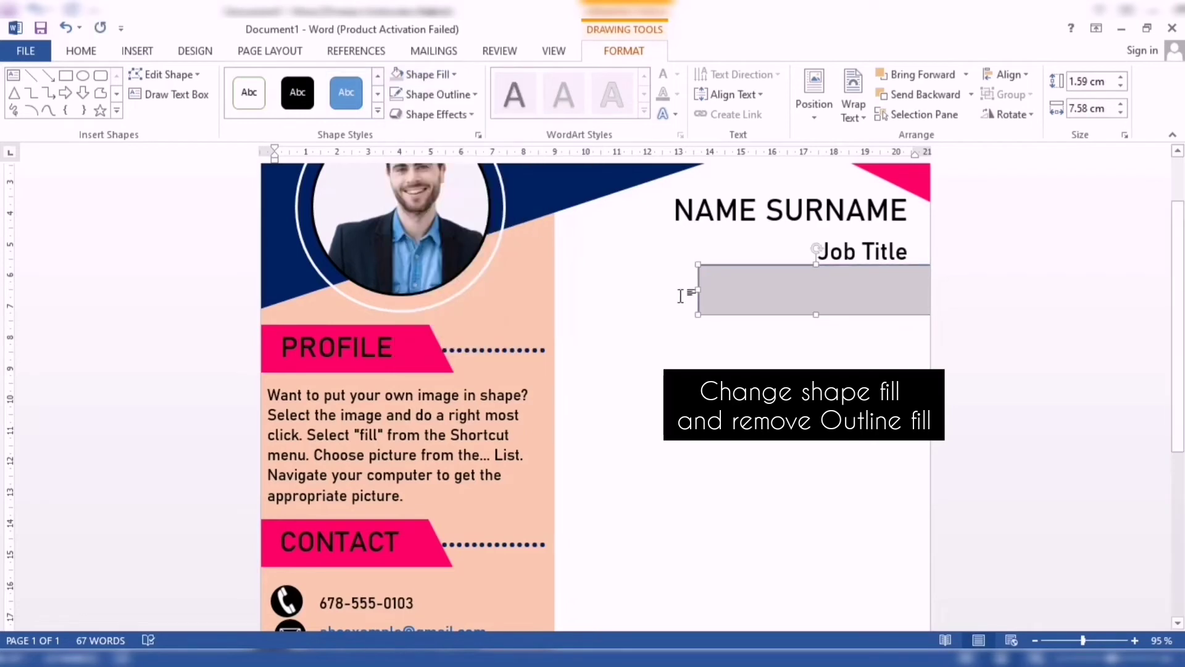
click(434, 94)
click(425, 281)
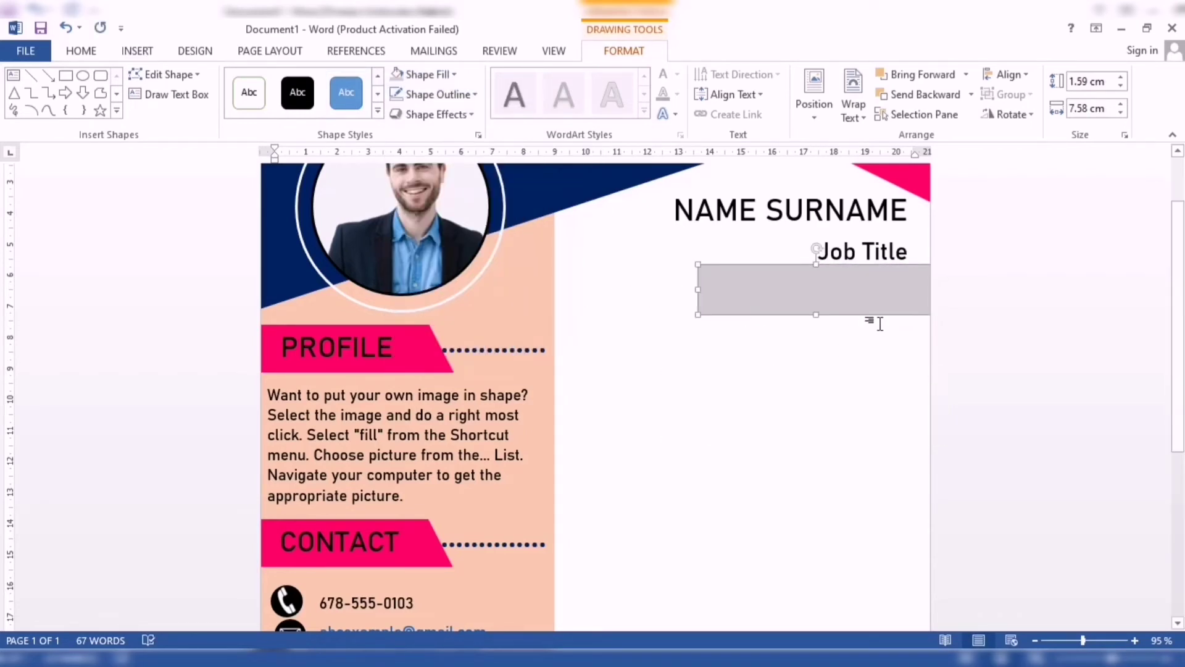
- Draw a text box over the grey bar with no fill and no outline
click(146, 52)
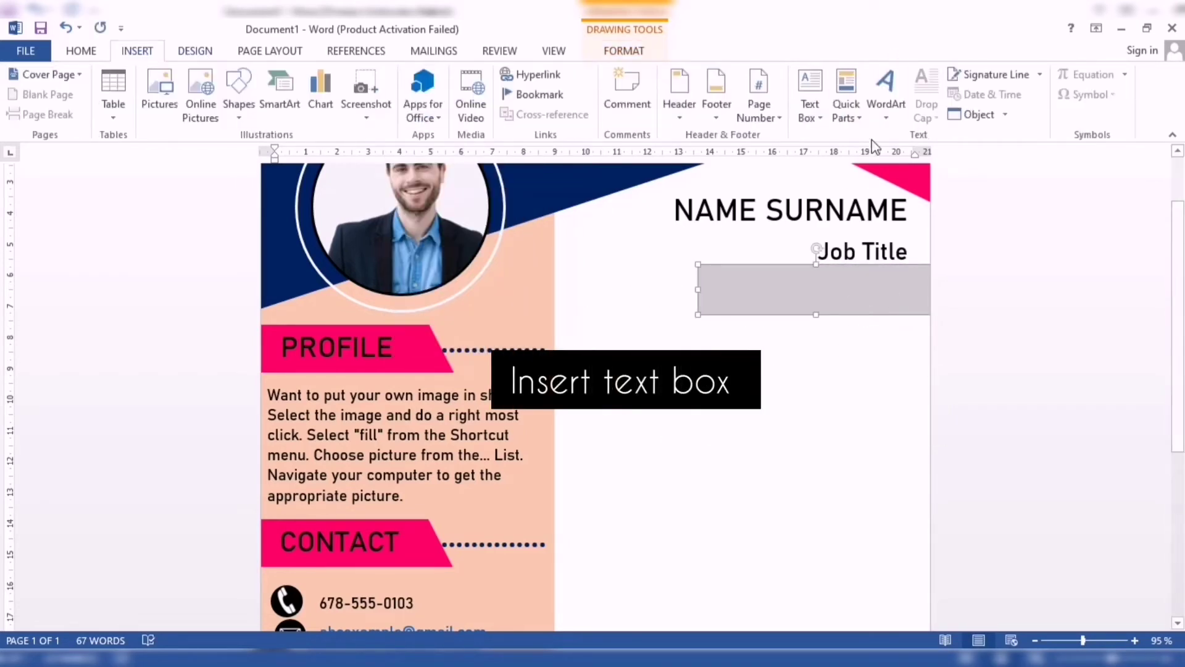
click(809, 108)
click(830, 487)
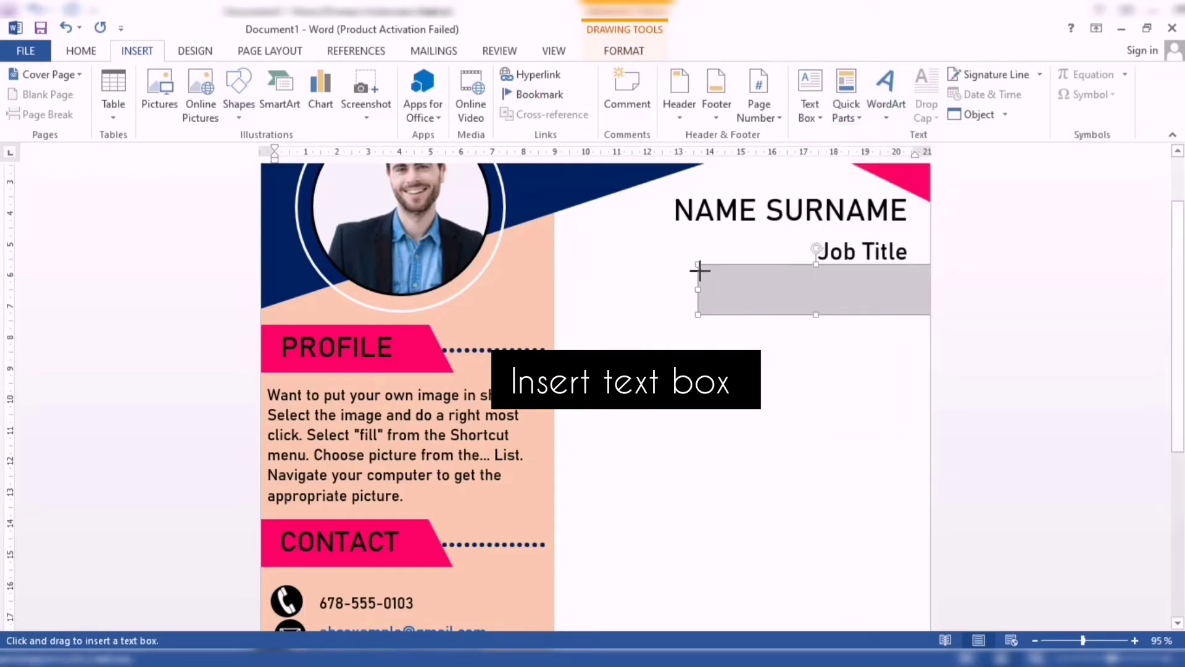
drag(699, 271, 868, 313)
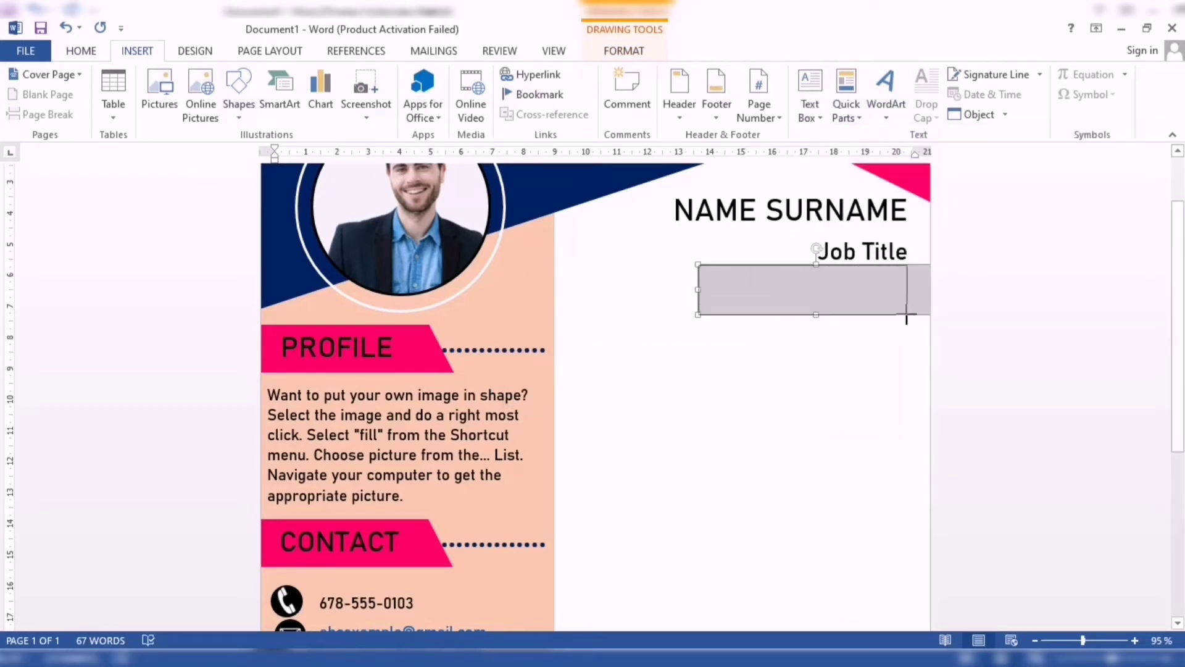
drag(906, 318, 920, 316)
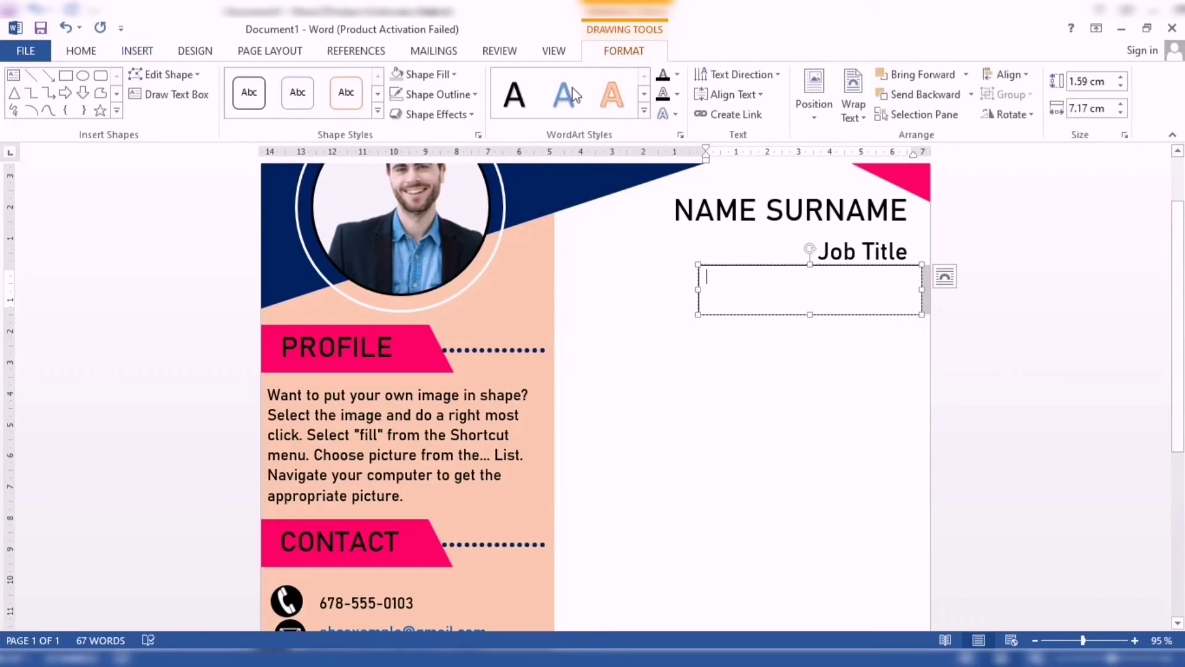
click(455, 75)
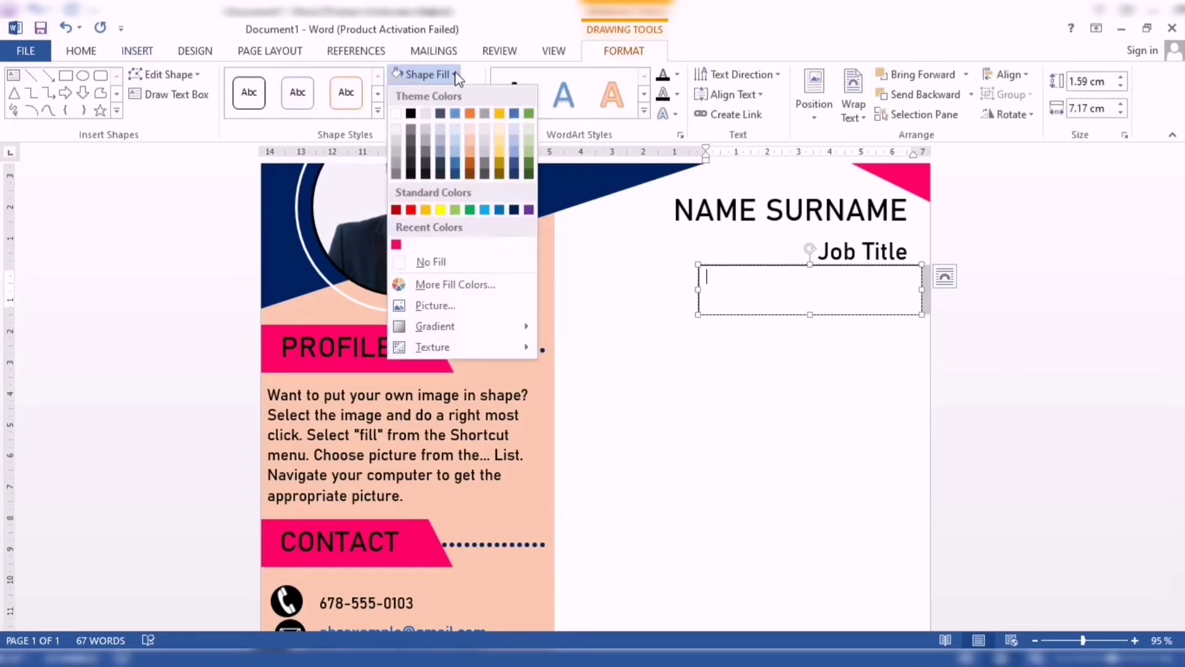
click(432, 262)
click(433, 94)
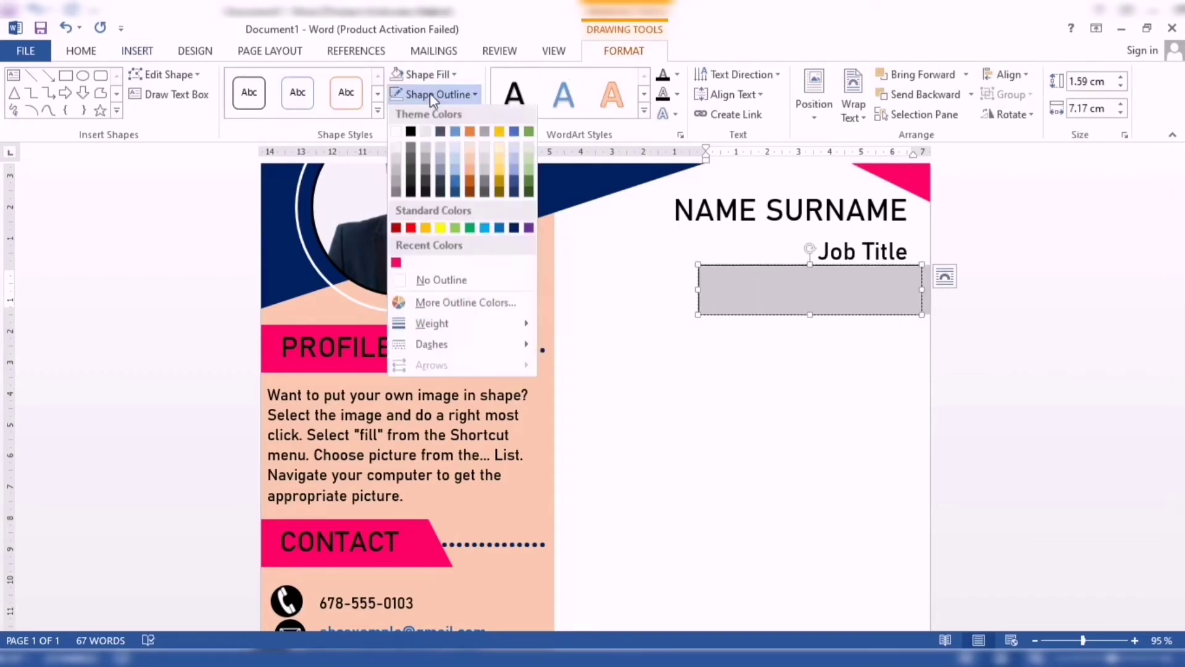
click(450, 282)
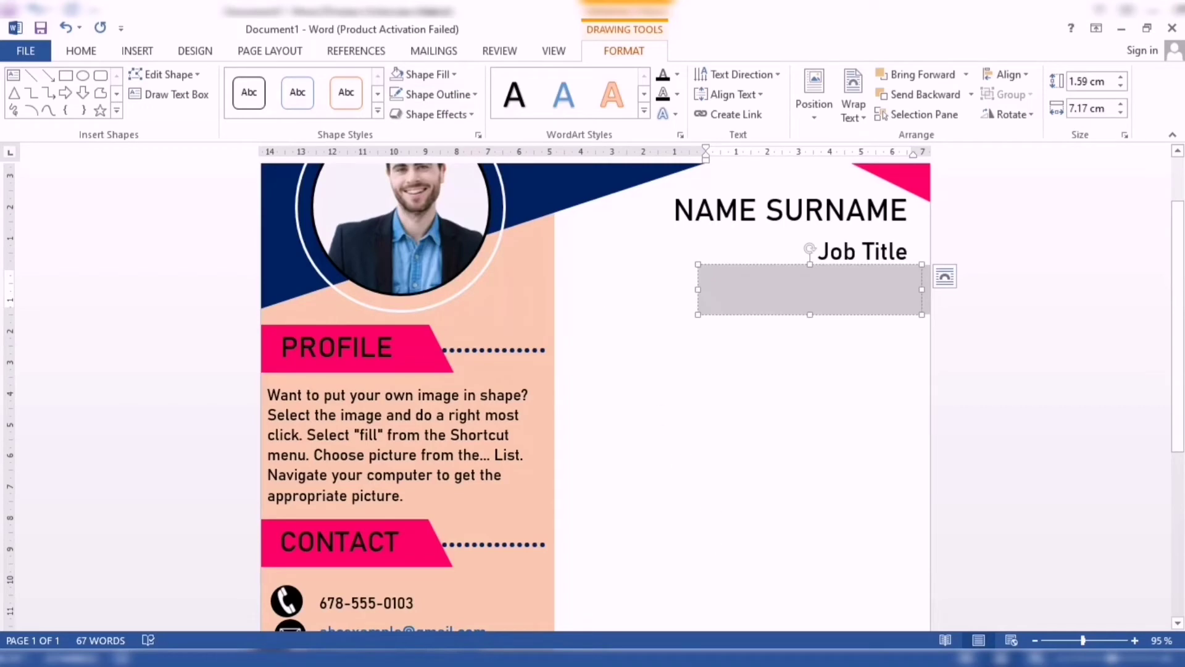
- Copy the word EDUCATION from the CV notes and return to the resume
key(alt+Tab)
scroll(191, 378, down, 2)
click(107, 372)
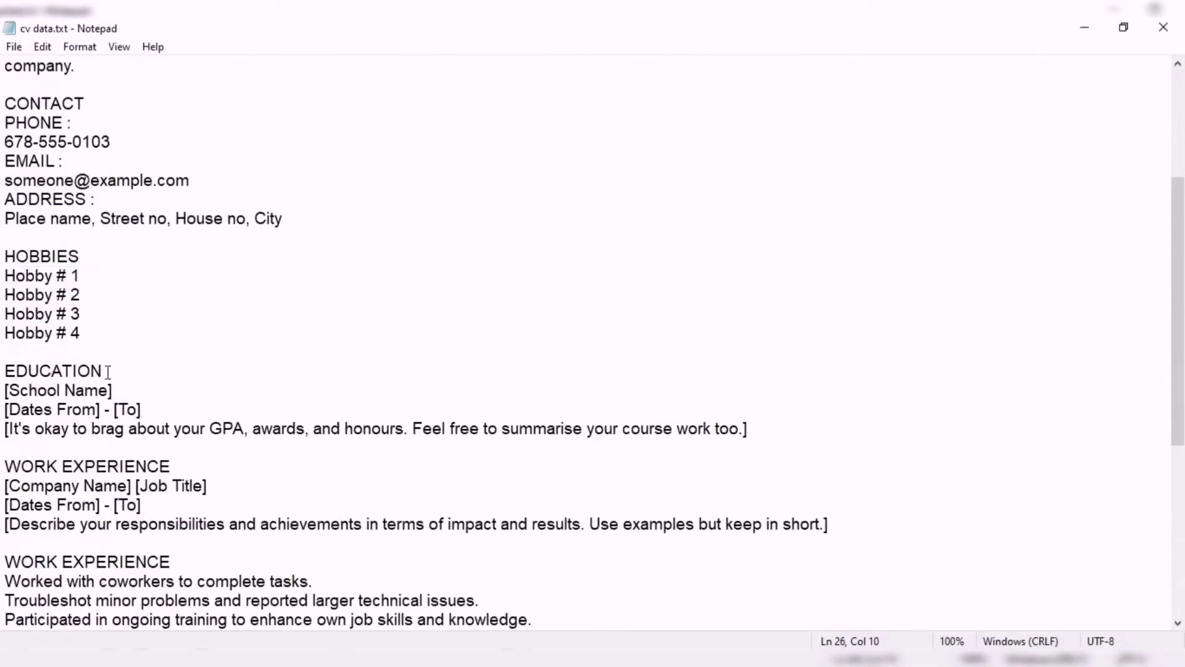
drag(108, 372, 5, 371)
right_click(23, 364)
click(65, 423)
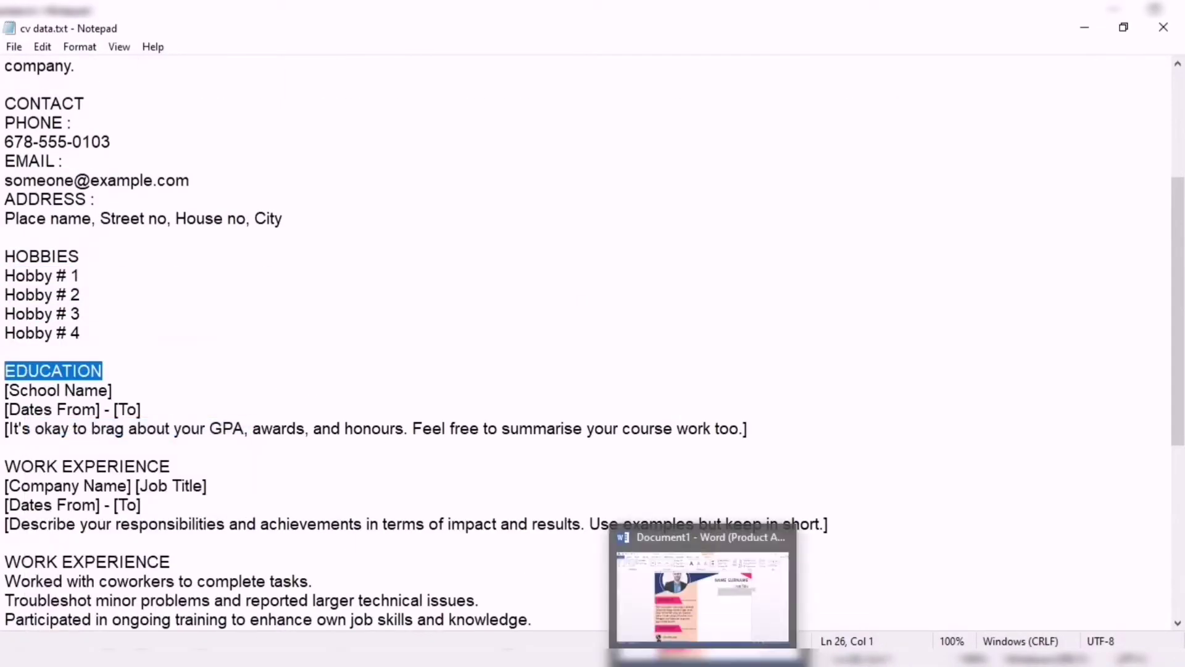
click(702, 593)
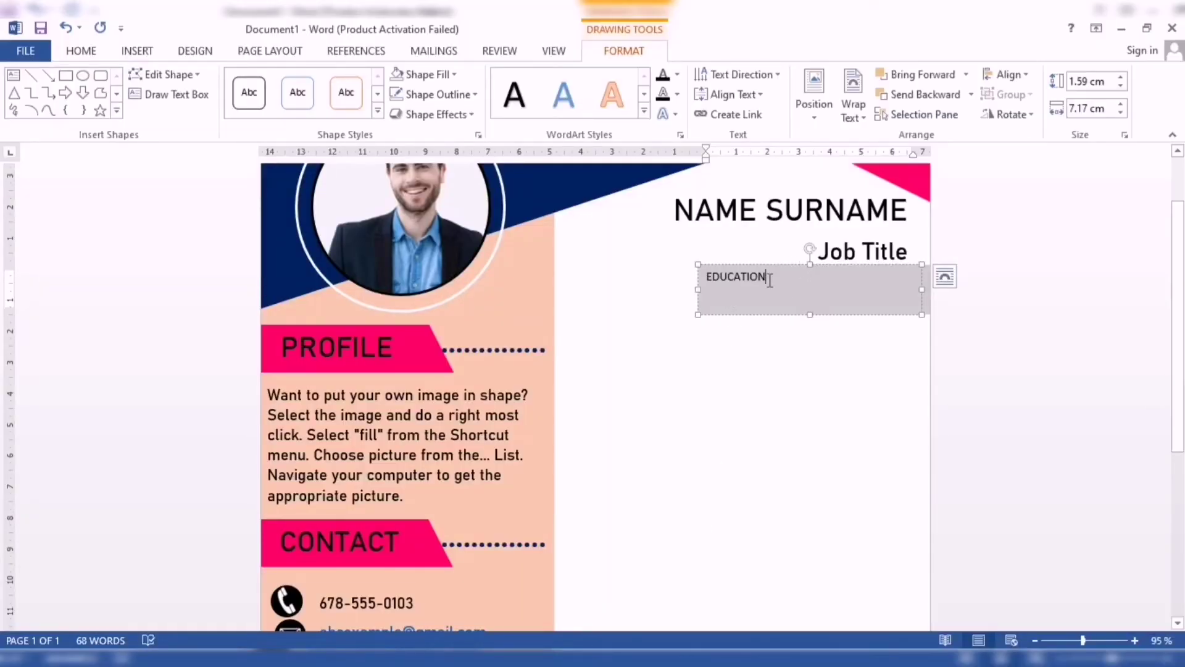
- Format the EDUCATION heading as Bahnschrift size 26 in dark blue
drag(769, 279, 705, 277)
click(820, 232)
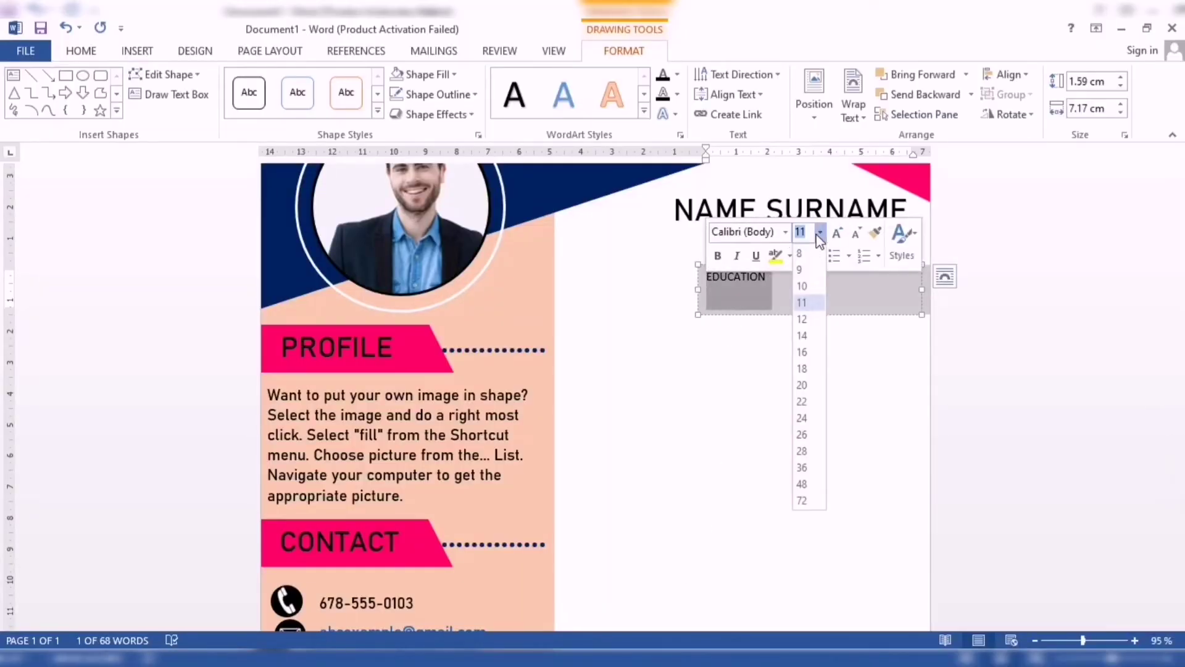
click(802, 417)
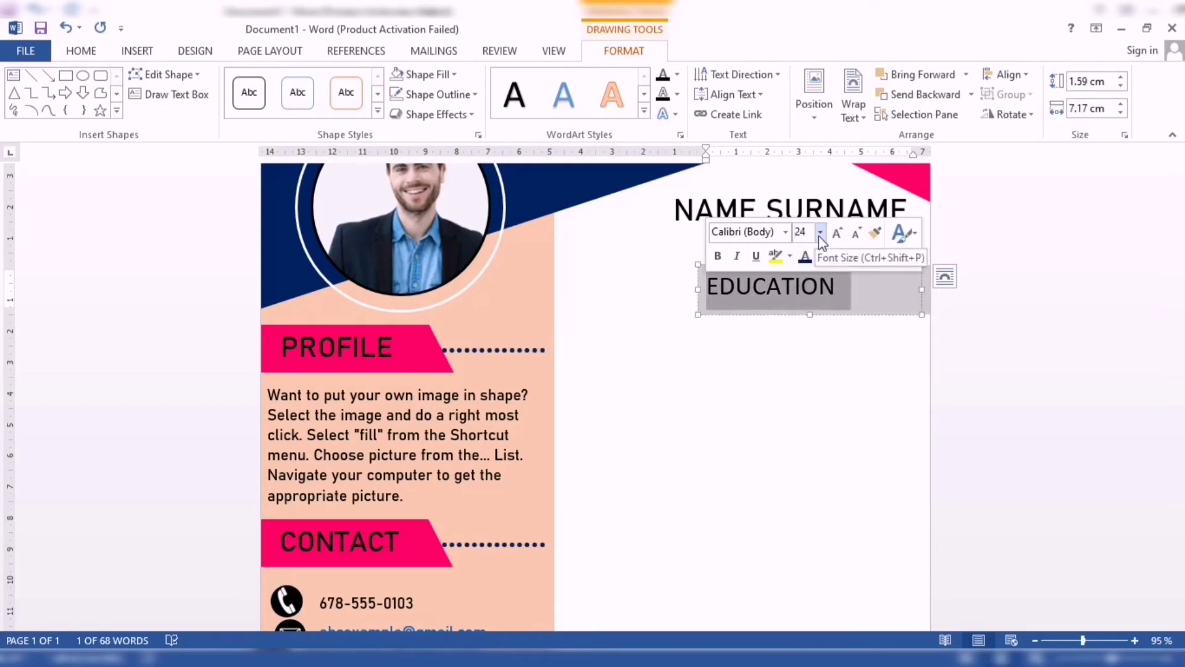
click(820, 232)
click(808, 433)
click(785, 232)
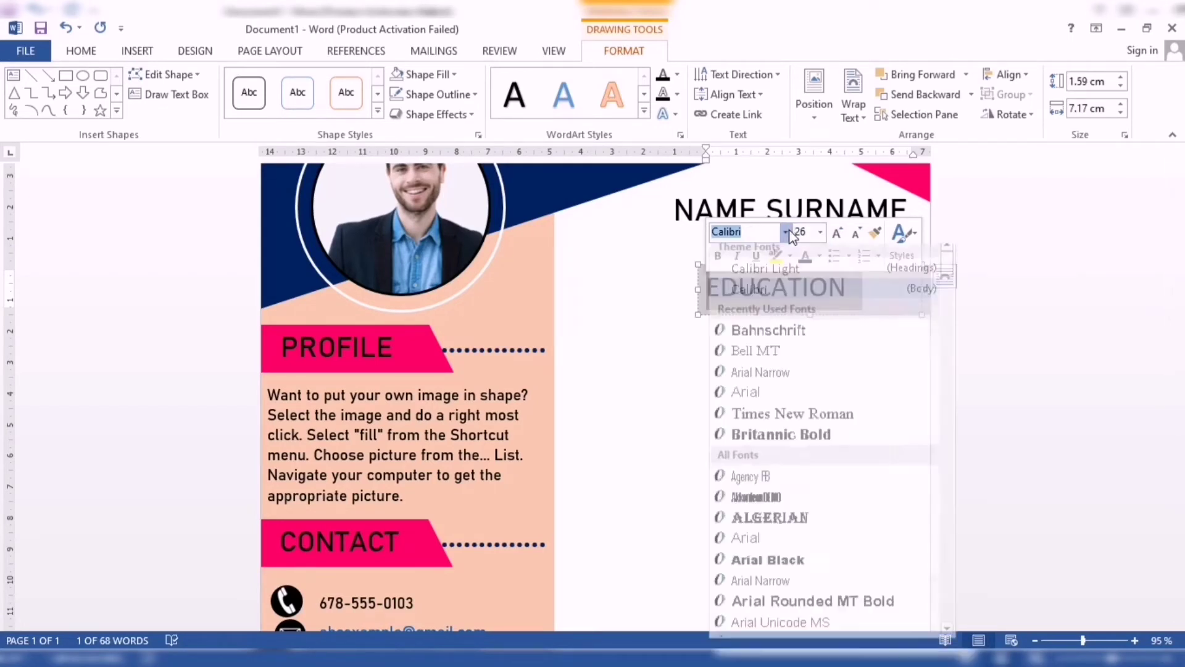
click(796, 338)
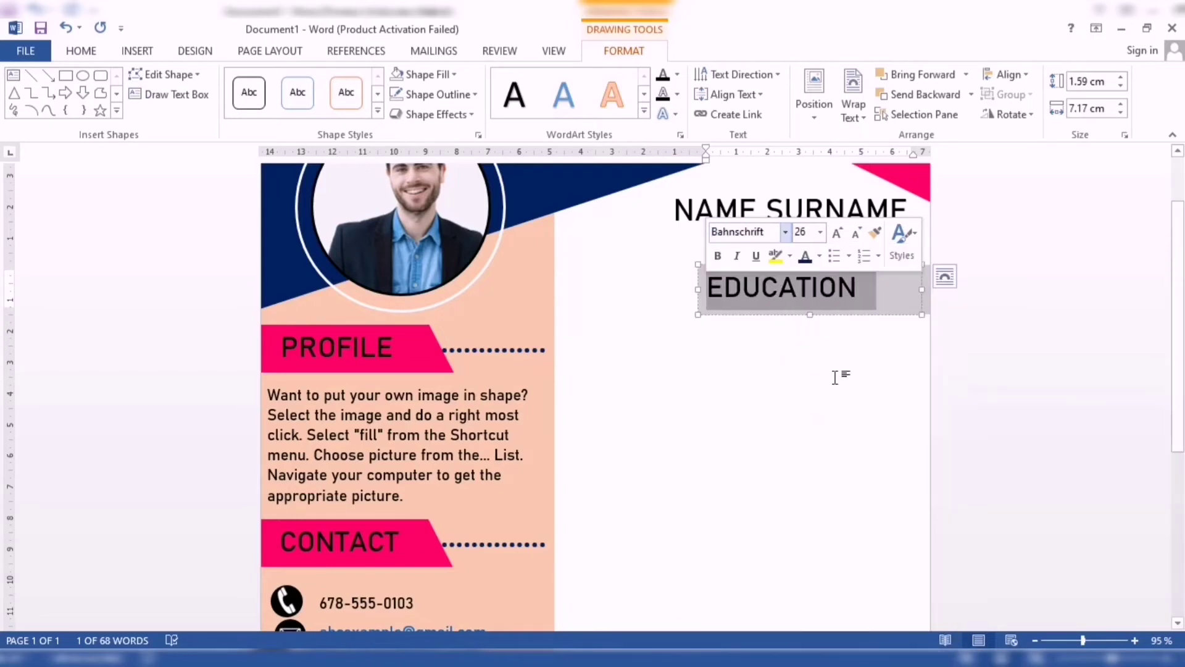
click(820, 258)
click(926, 411)
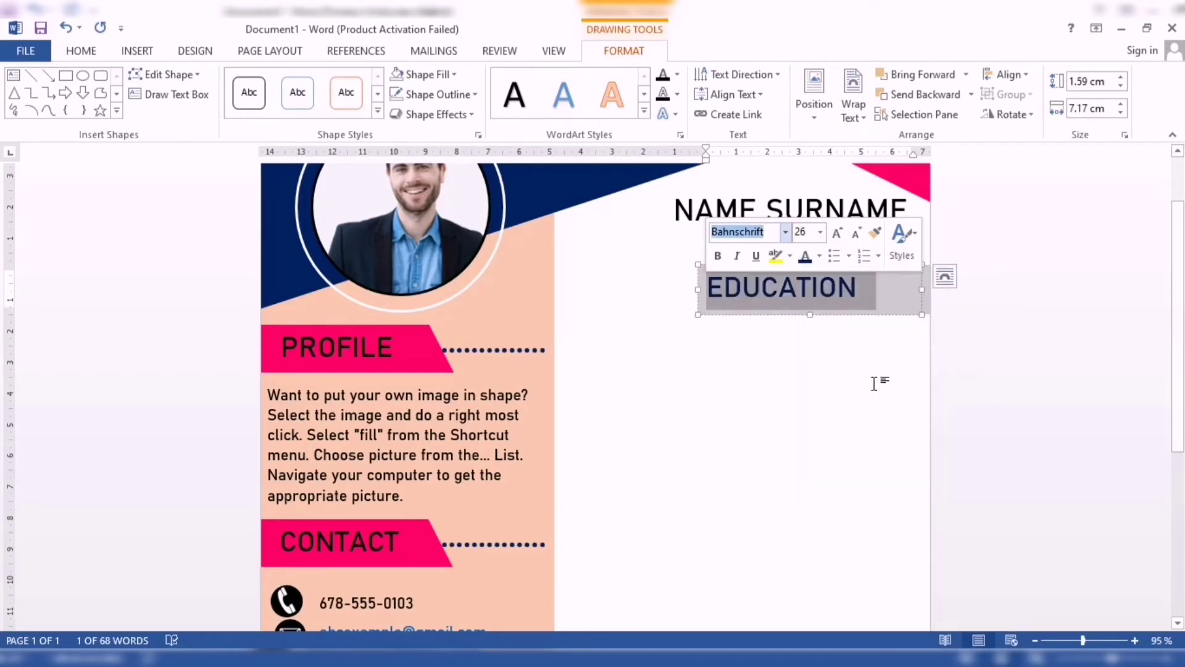
click(704, 421)
- Align the EDUCATION box and move it back down under the Job Title
scroll(705, 421, up, 2)
click(797, 366)
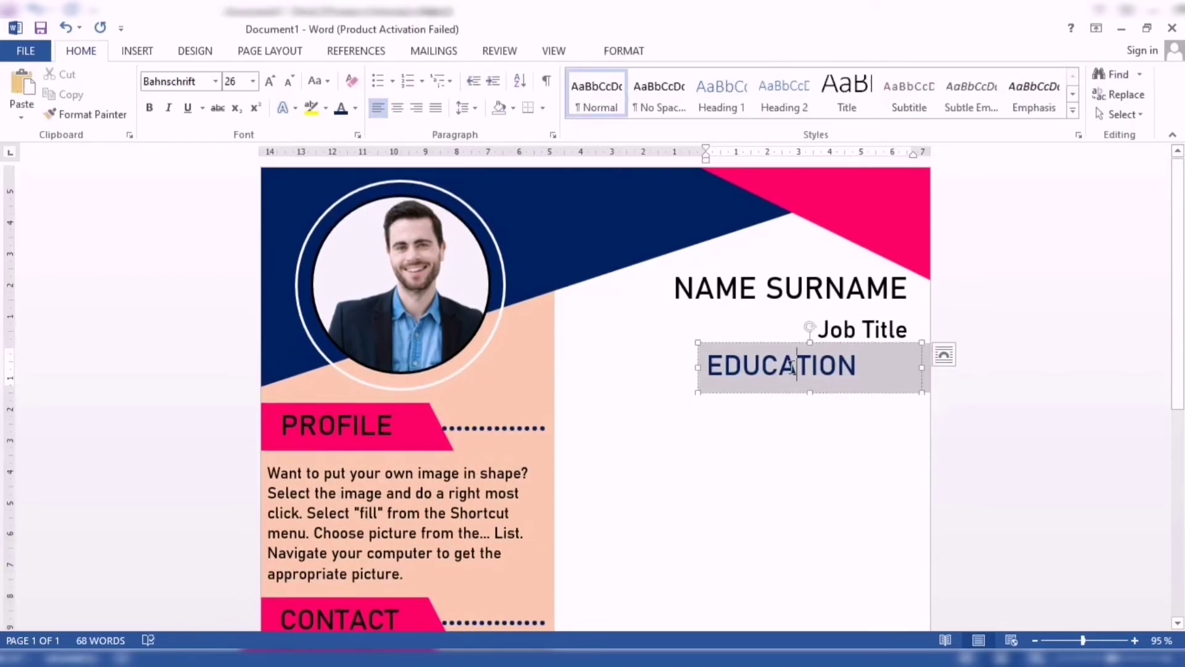
click(926, 381)
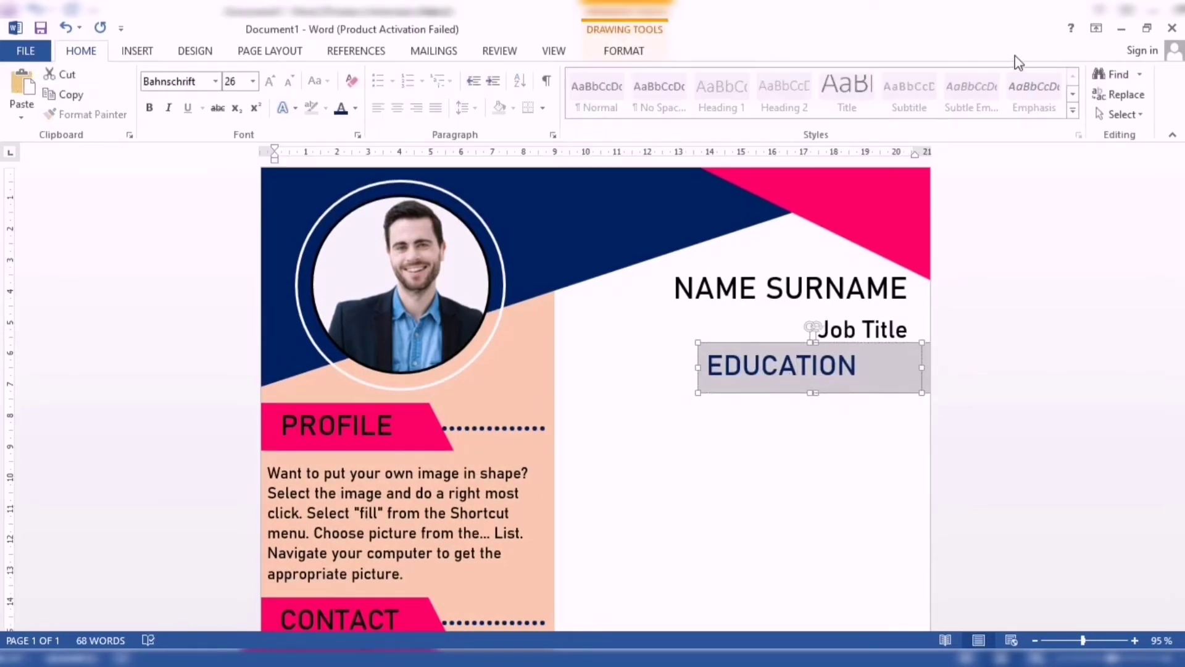
click(617, 50)
click(1006, 74)
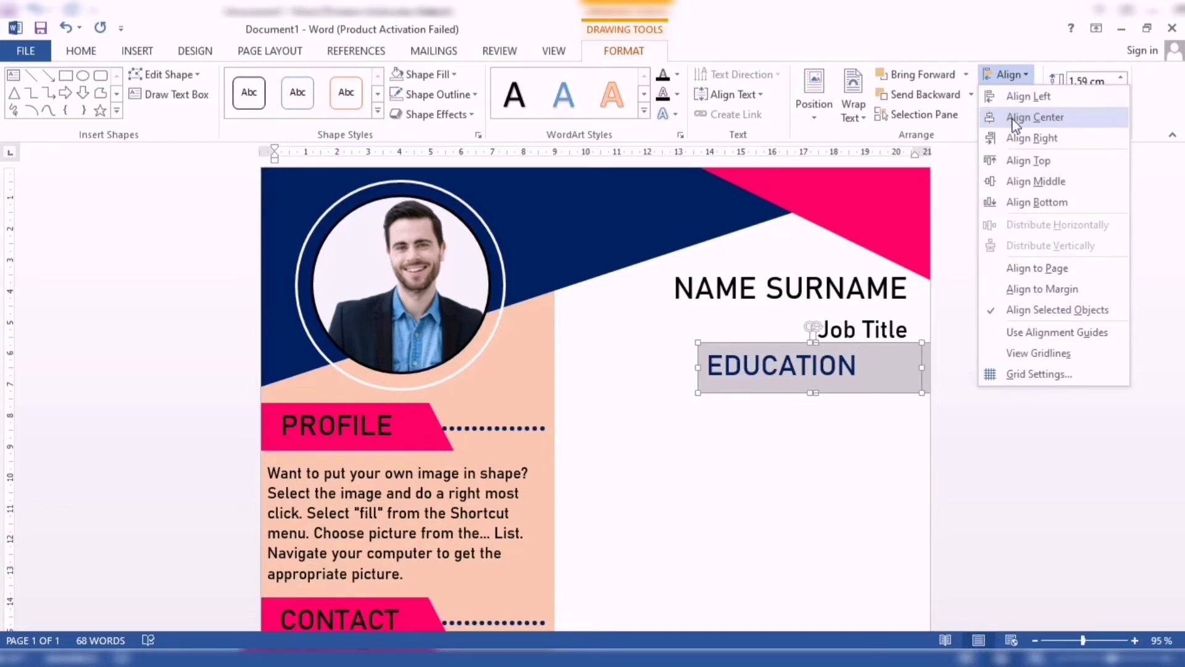
click(1025, 181)
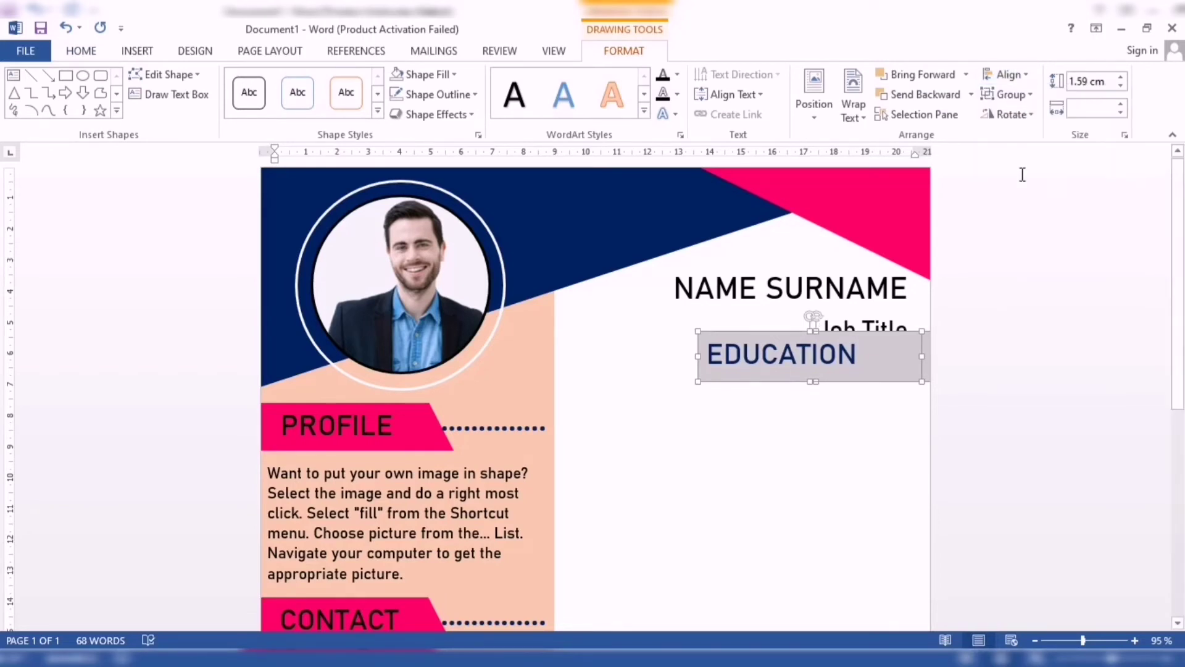
drag(919, 362, 921, 378)
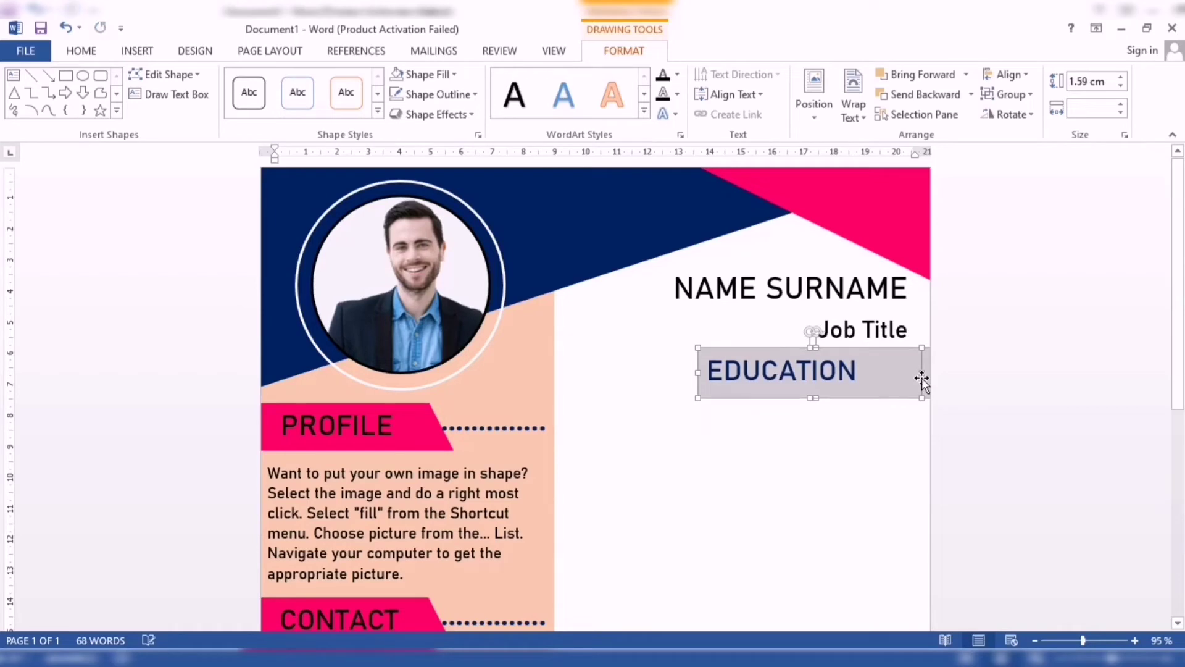
- Group the EDUCATION heading pieces into a single object
click(1006, 94)
click(1015, 115)
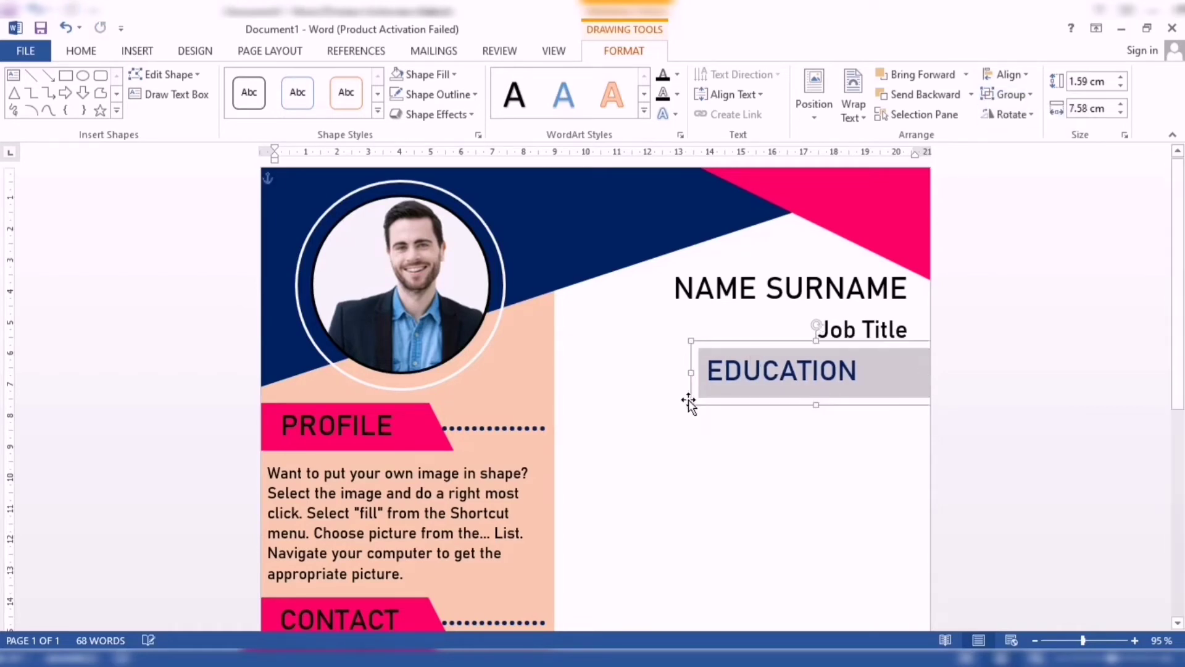
click(676, 418)
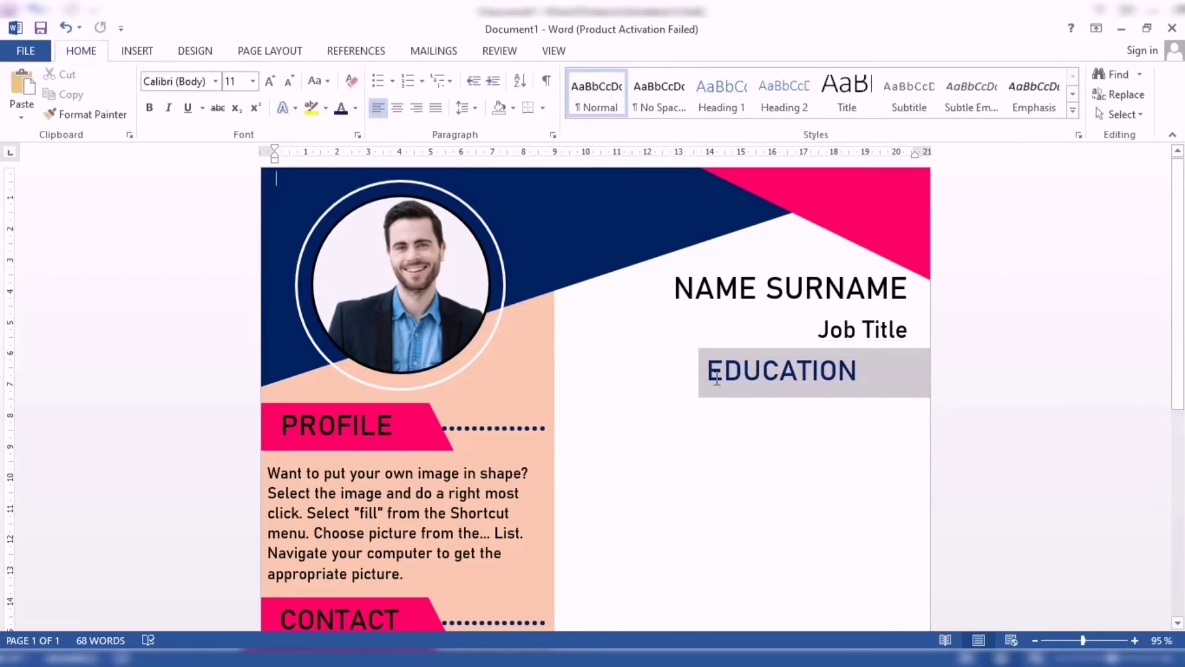
click(768, 382)
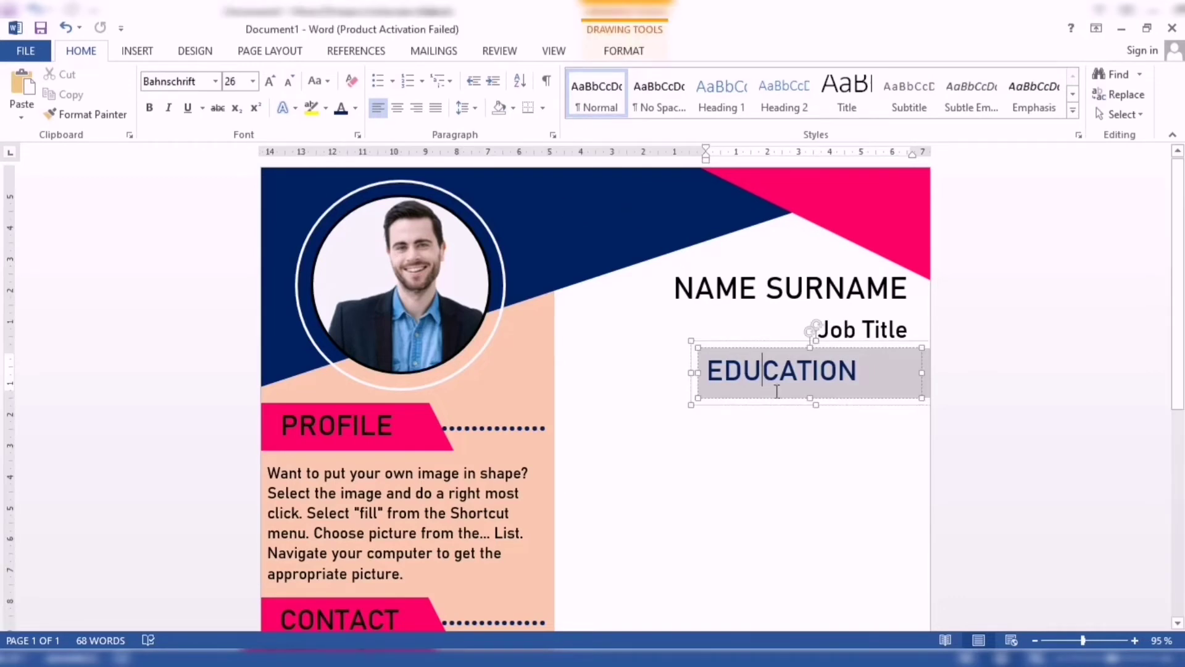
click(675, 425)
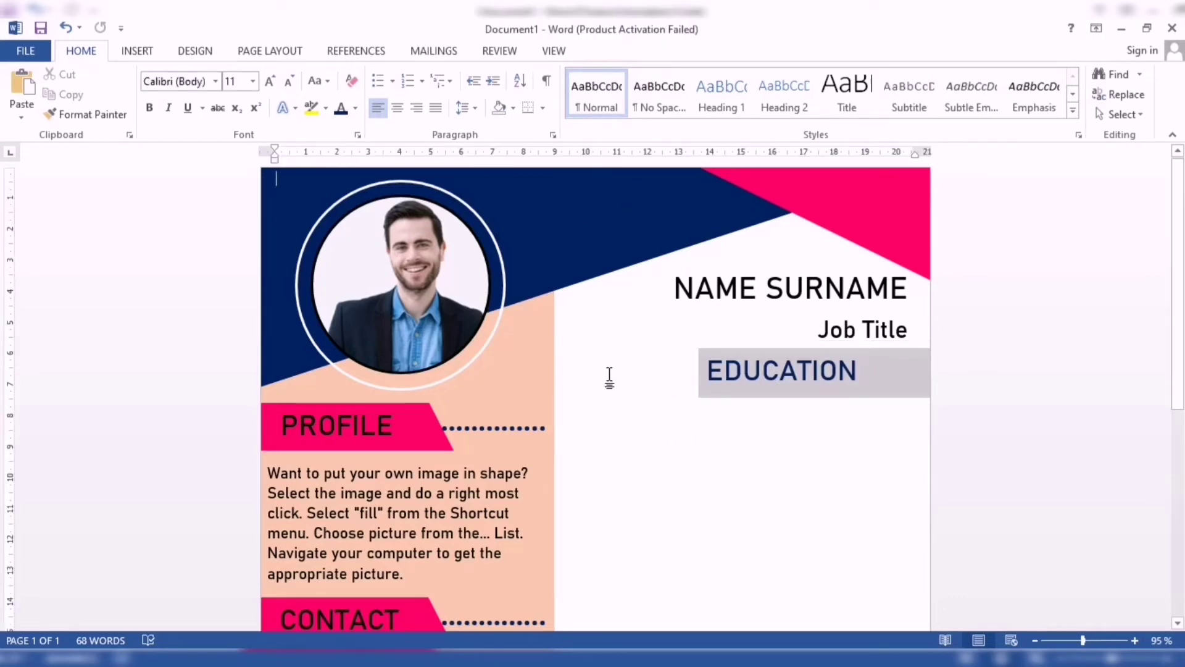
click(137, 52)
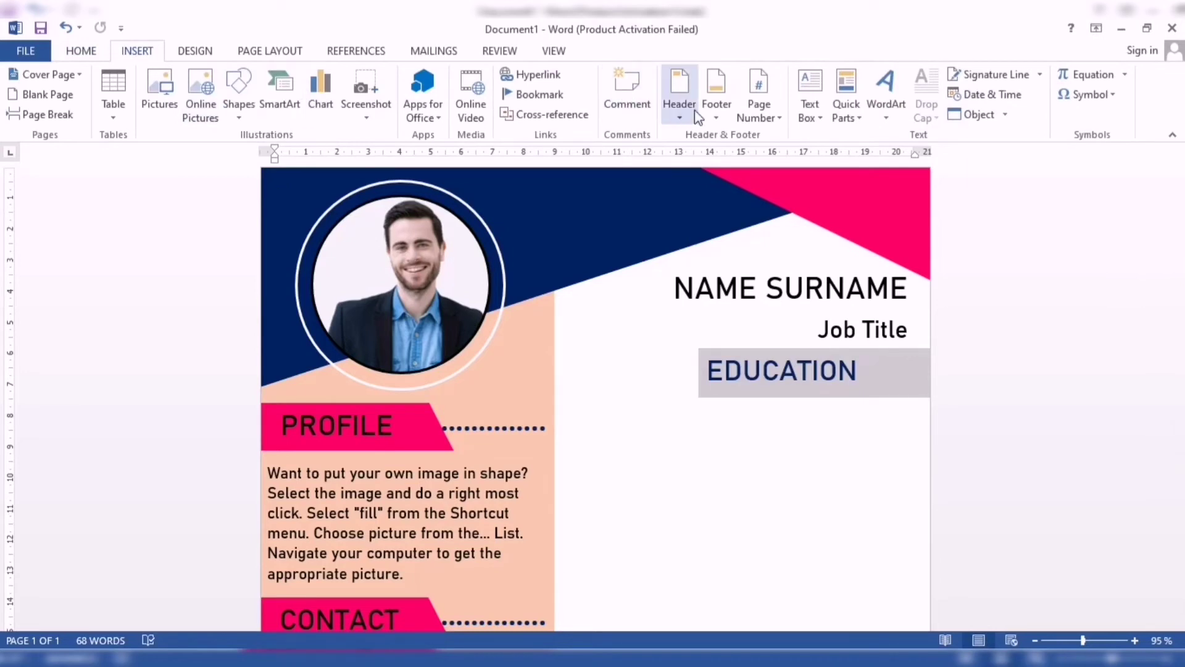
- Draw a text box left of the EDUCATION heading with no fill and no outline
click(809, 111)
click(827, 484)
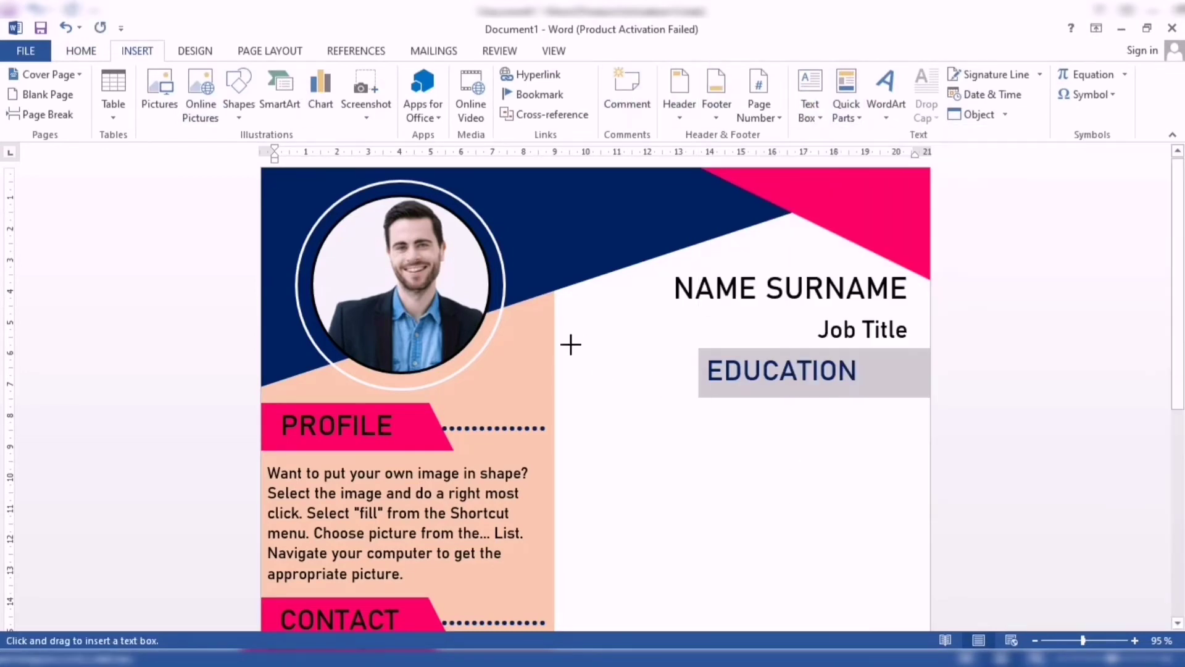
drag(555, 349, 698, 398)
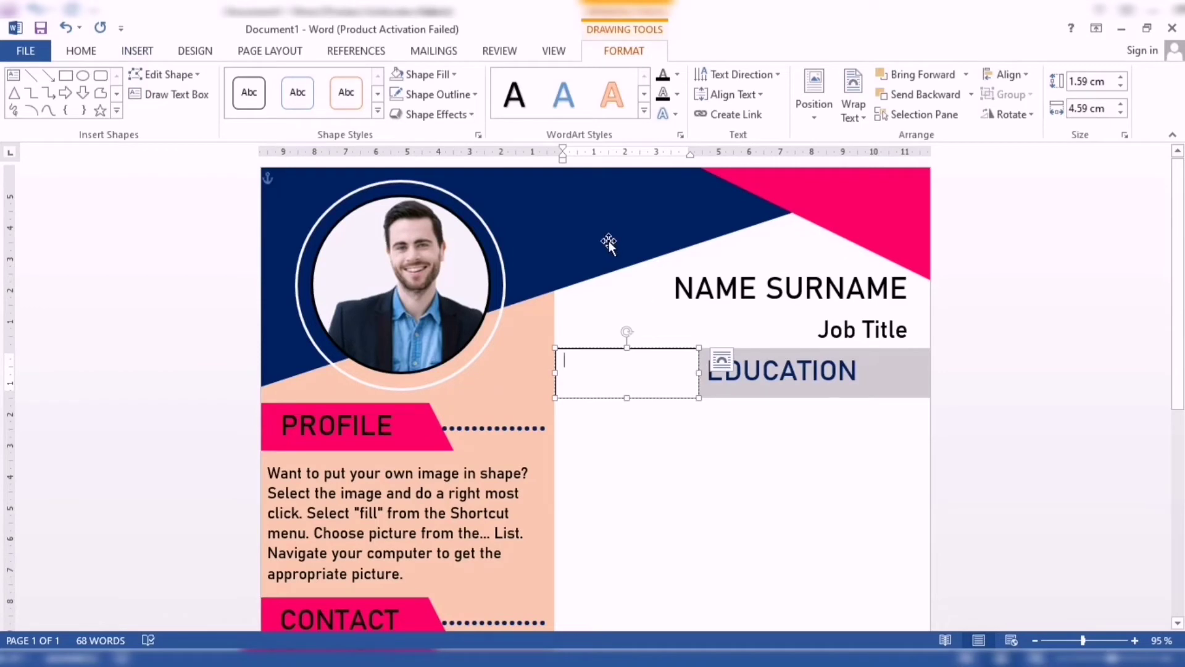
click(428, 74)
click(426, 259)
click(434, 94)
click(457, 281)
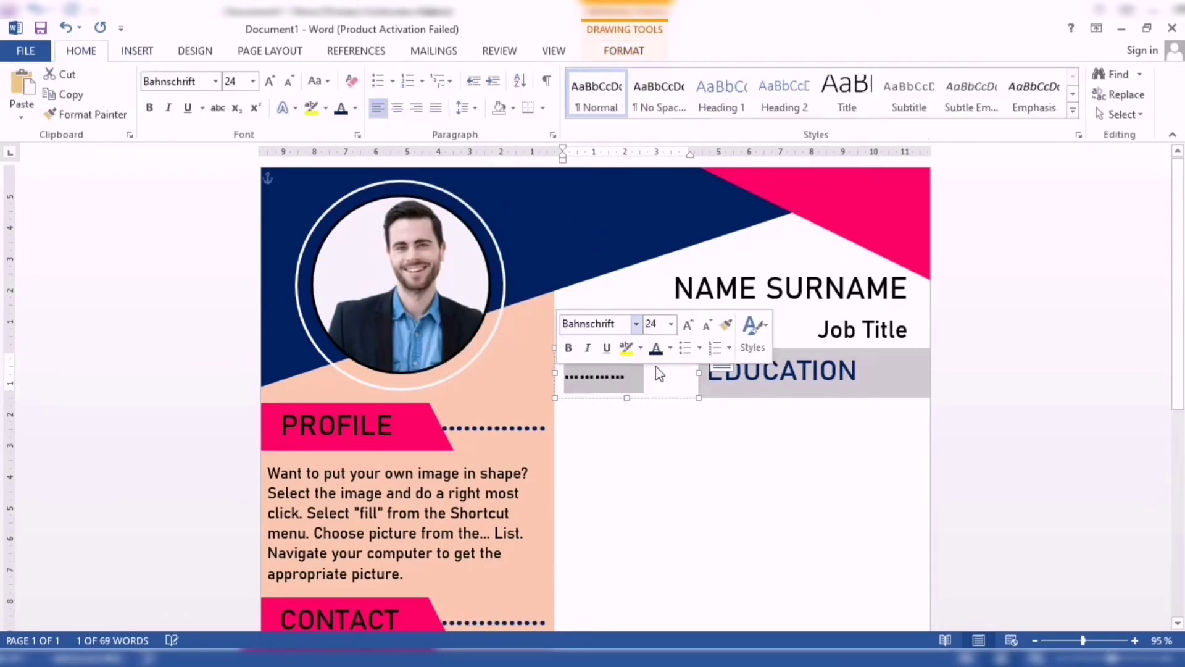
- Fill the box with a pink Britannic Bold dotted line, shifting it slightly right
click(636, 324)
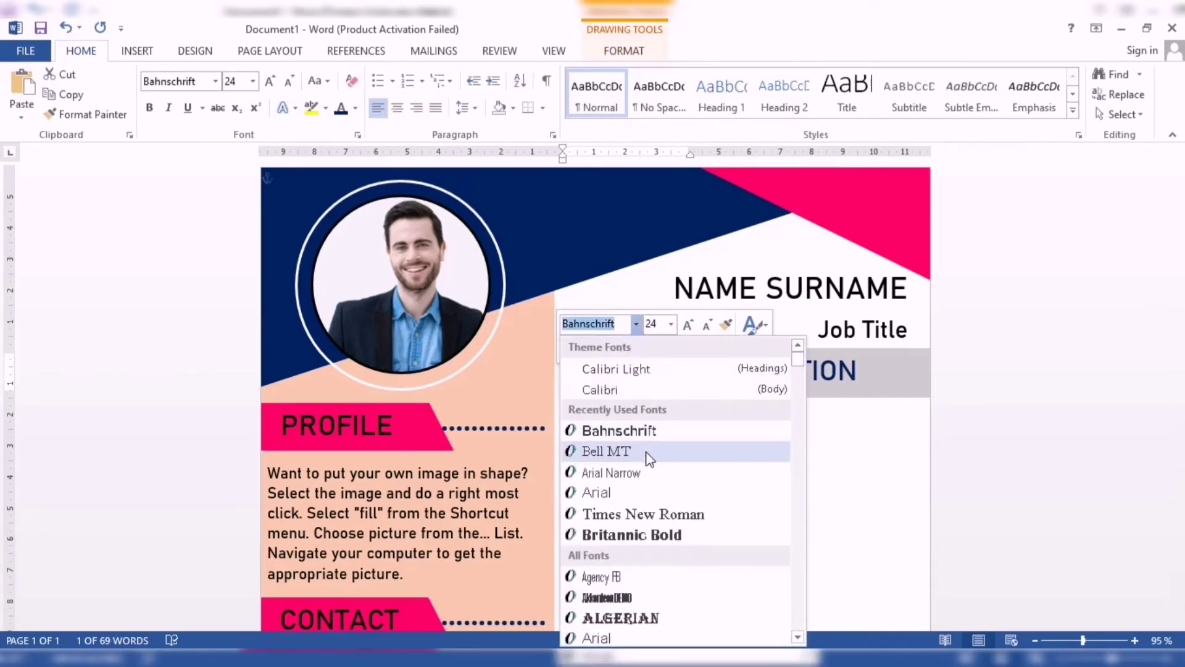
click(655, 534)
click(670, 348)
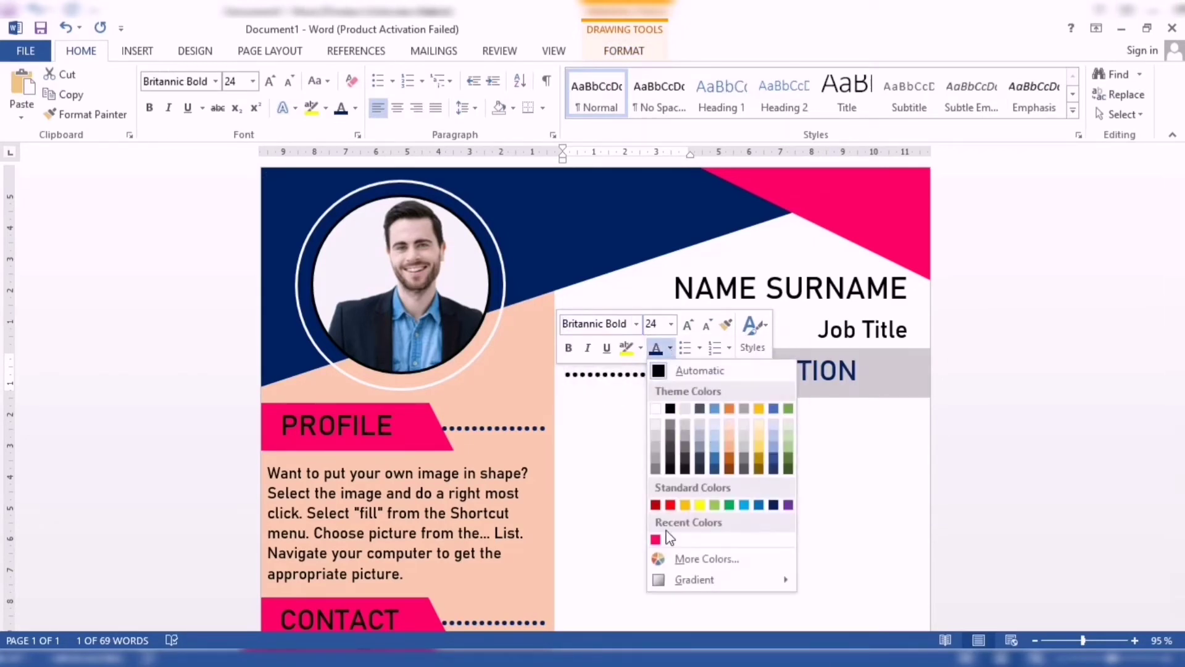
click(657, 536)
click(662, 379)
text(...)
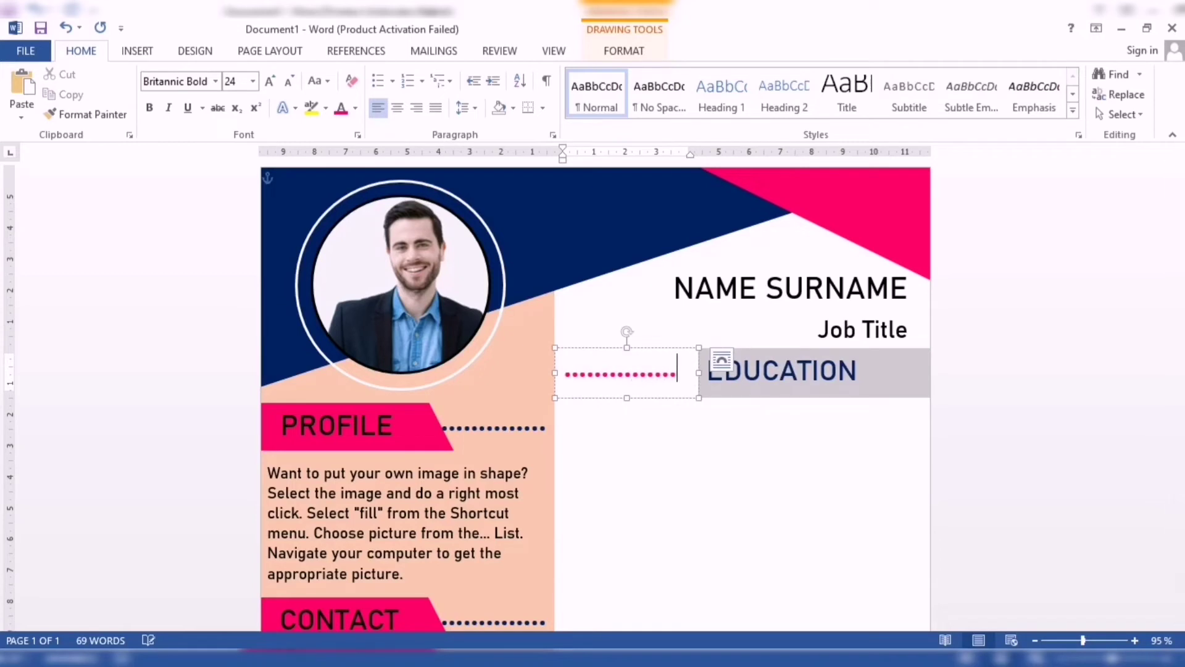
click(679, 413)
click(632, 370)
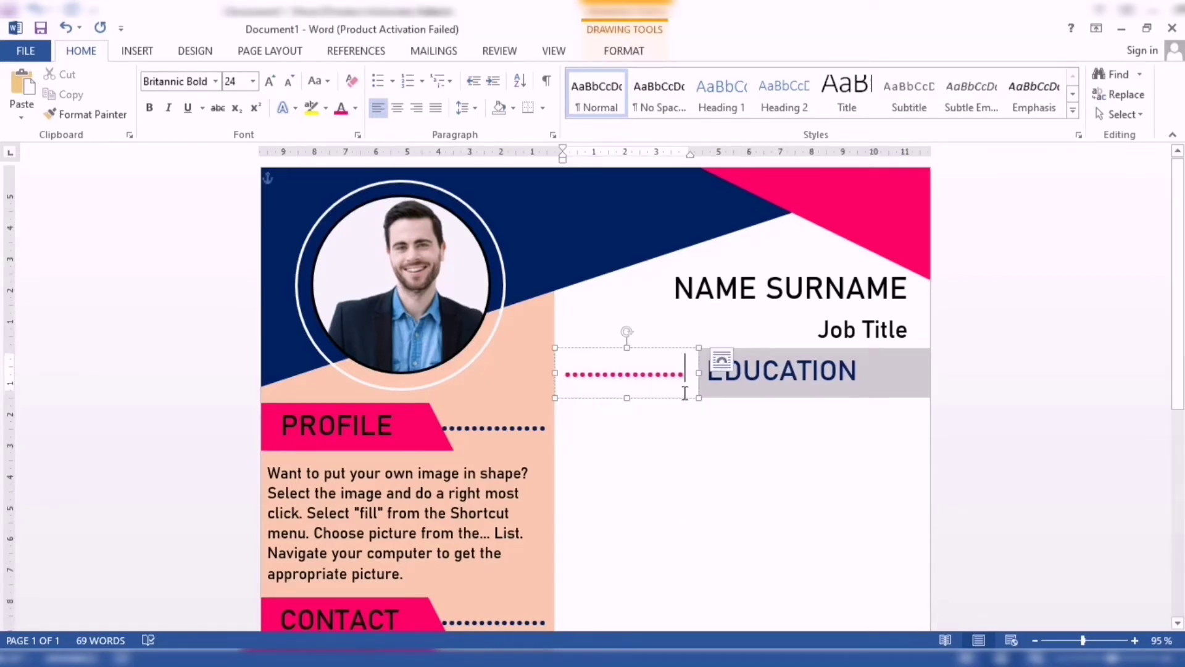
mouse_move(691, 397)
mouse_down()
mouse_move(700, 404)
mouse_move(689, 405)
mouse_up()
click(687, 386)
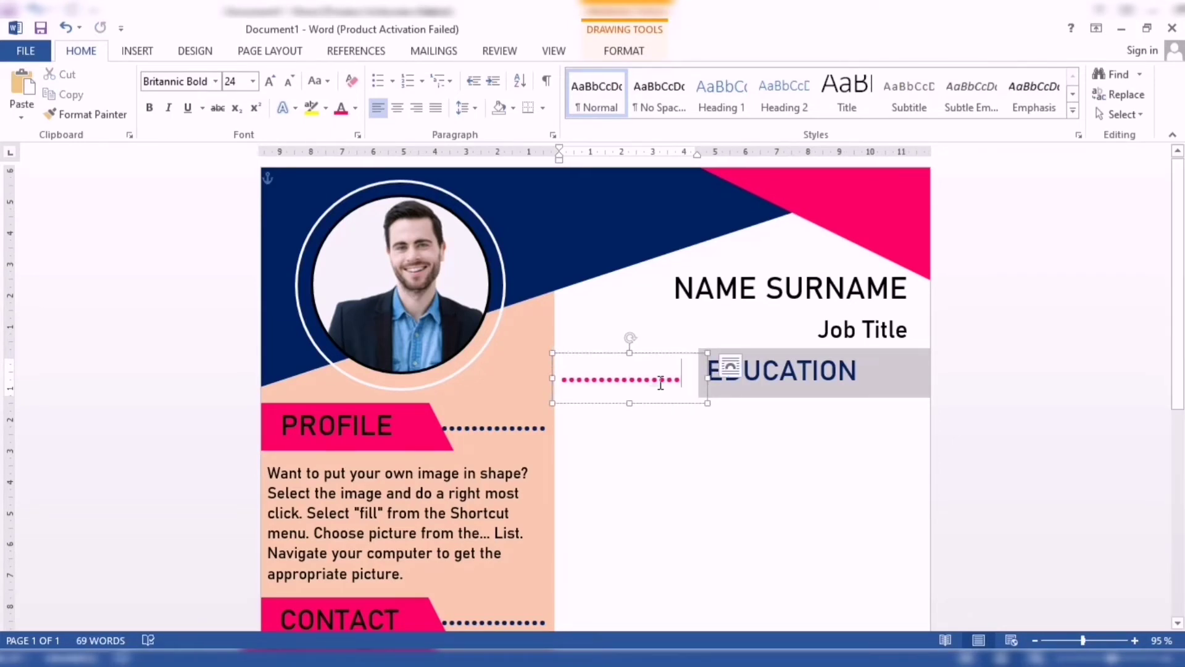
text(...)
- Nudge the dotted line up and select it together with the EDUCATION heading
click(683, 418)
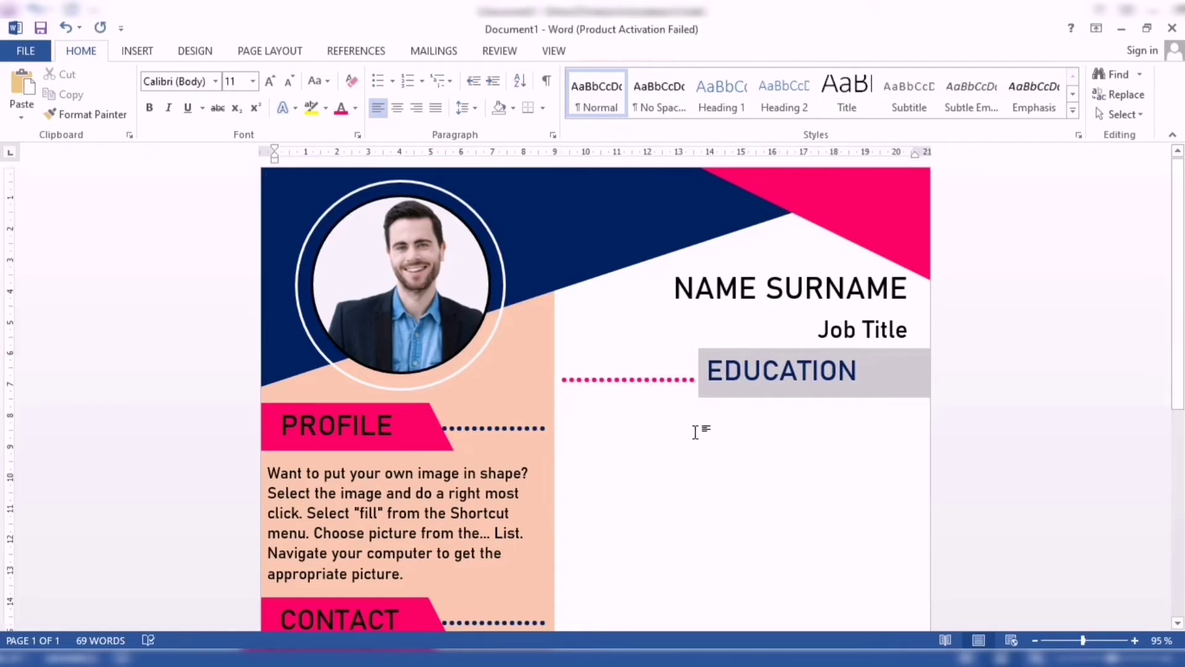
click(675, 384)
click(609, 402)
key(Up)
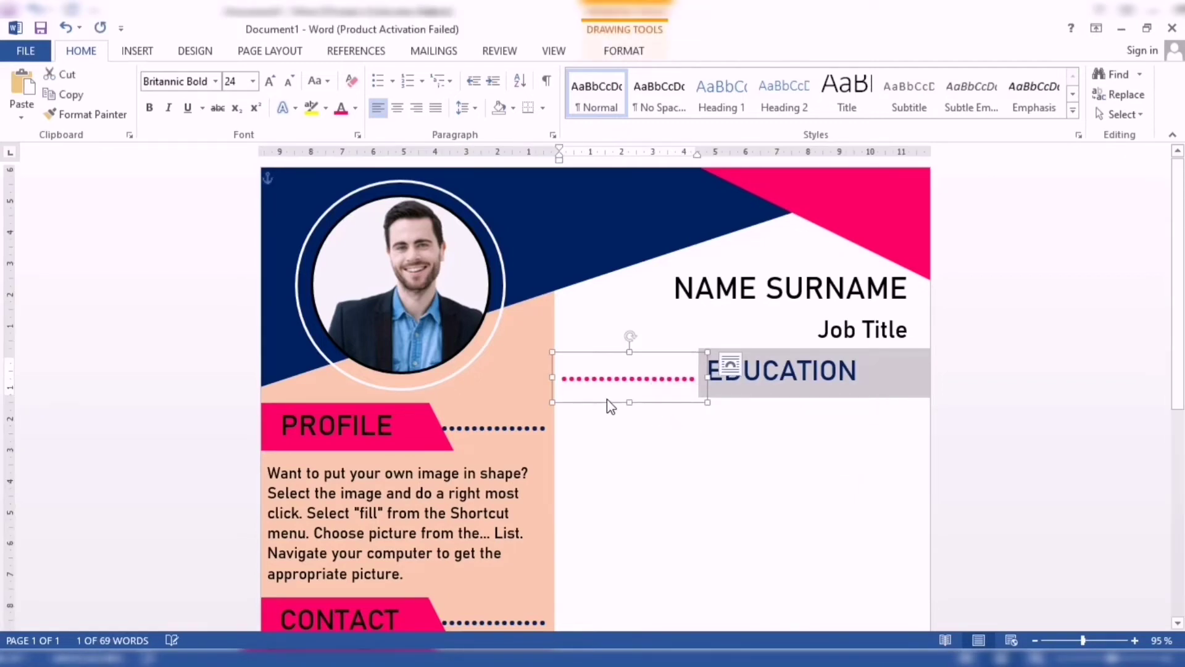
key(Up)
key(Up)
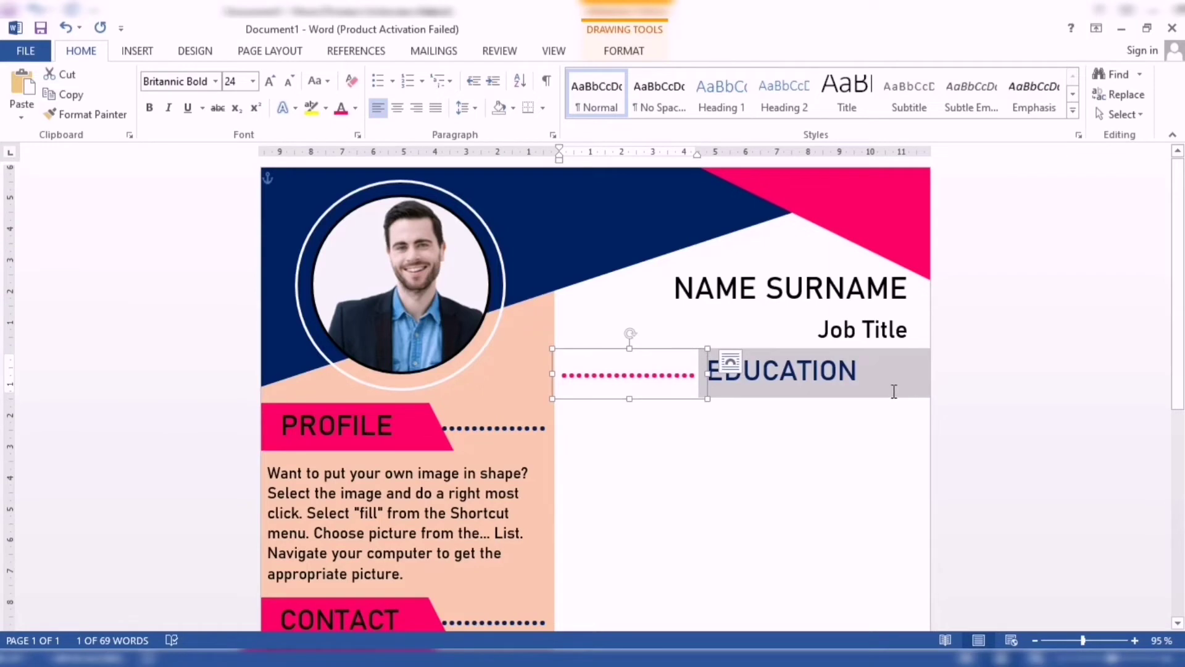
shift+click(894, 392)
- Top-align the pink dotted line with the EDUCATION grey bar
click(623, 51)
click(1007, 74)
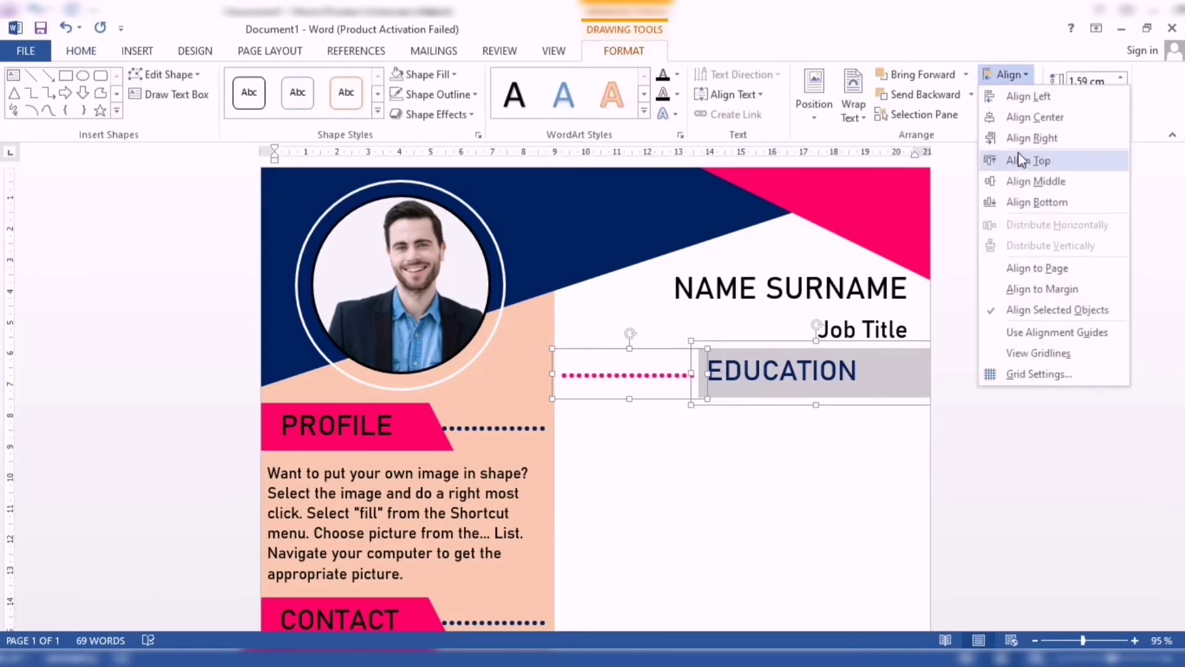
click(960, 173)
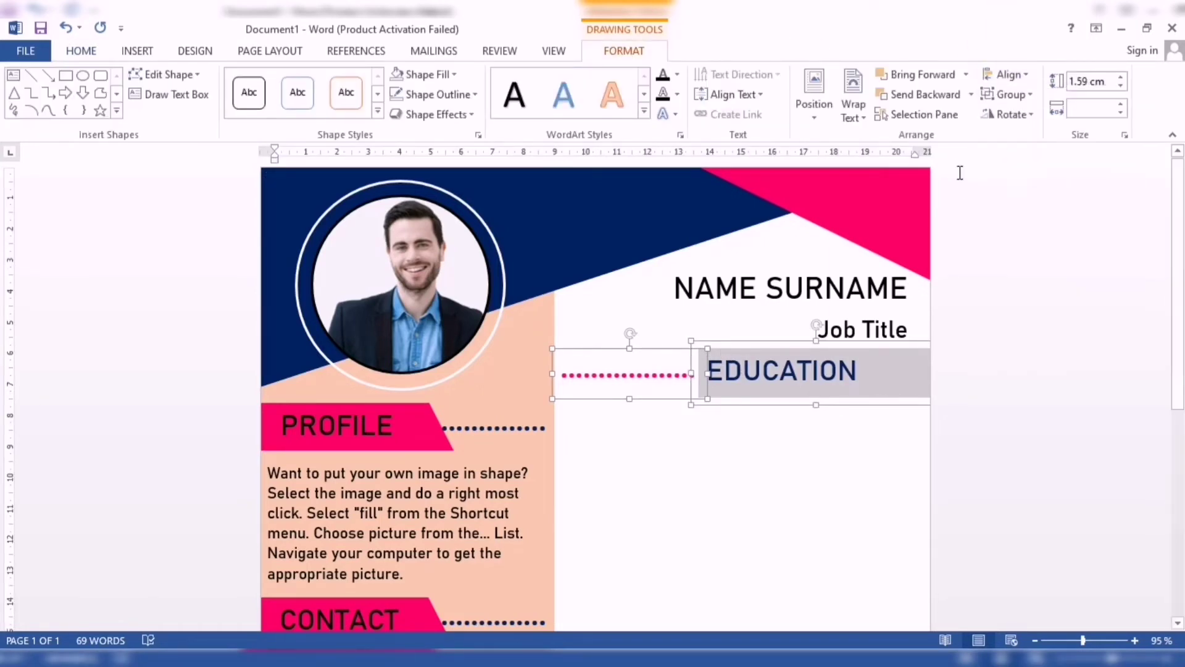
click(1006, 94)
click(1018, 116)
click(679, 398)
click(865, 371)
scroll(864, 370, down, 3)
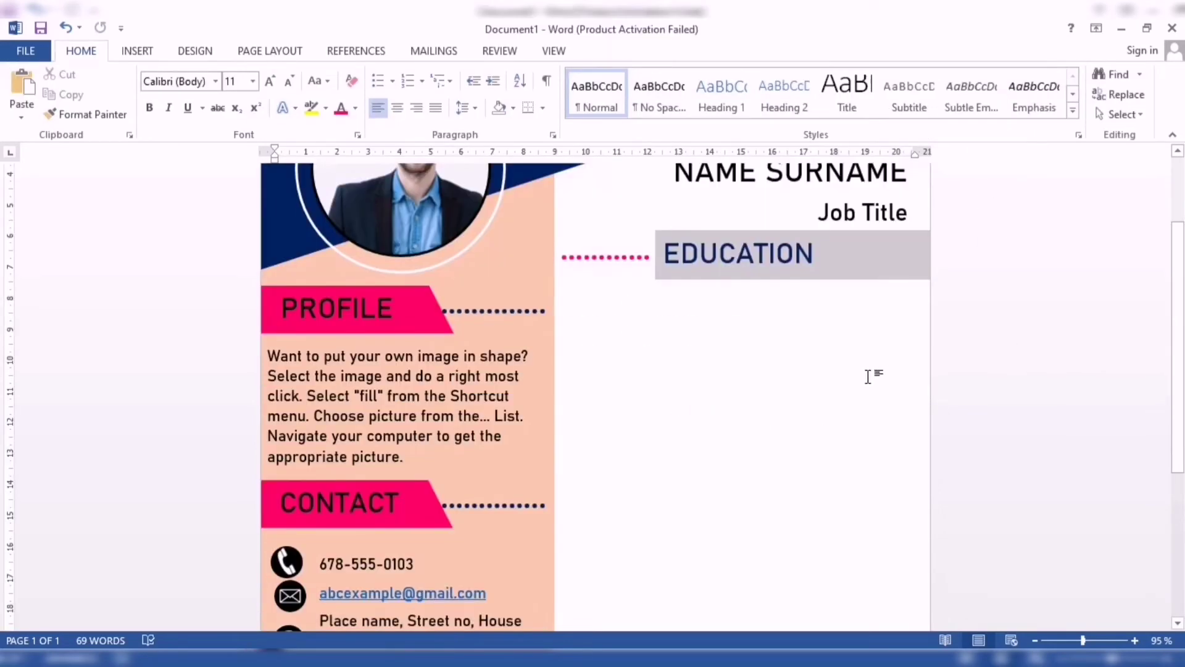
scroll(864, 370, up, 1)
click(137, 50)
- Draw a large text box below the EDUCATION heading
click(810, 102)
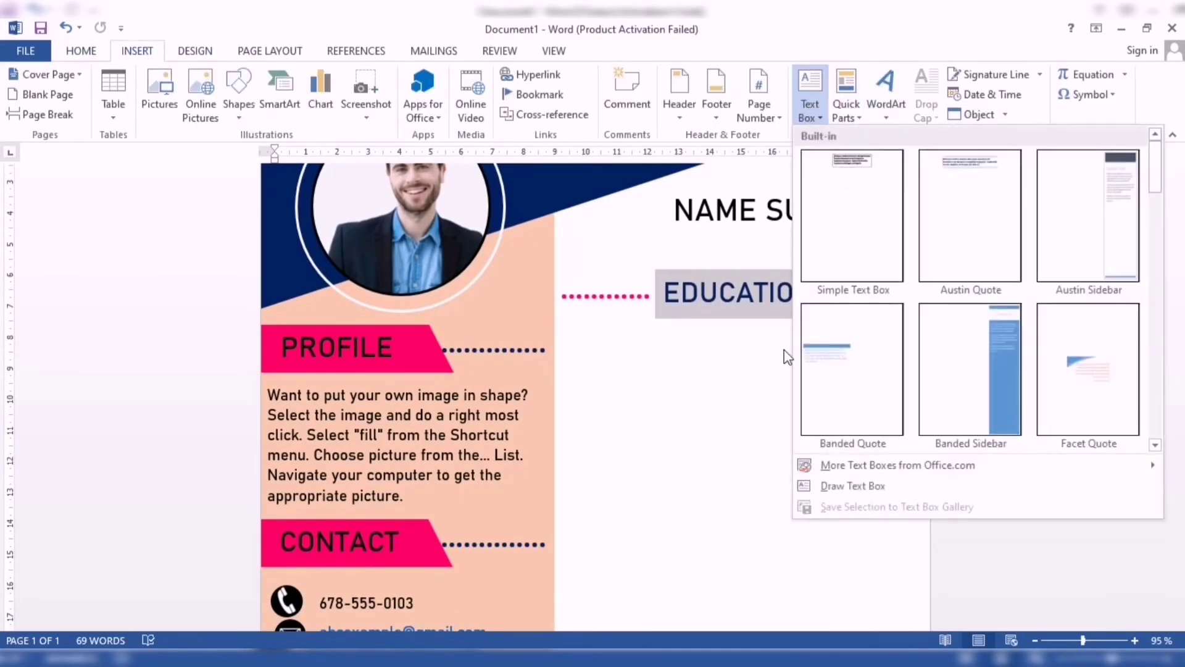
click(830, 488)
drag(656, 323, 929, 552)
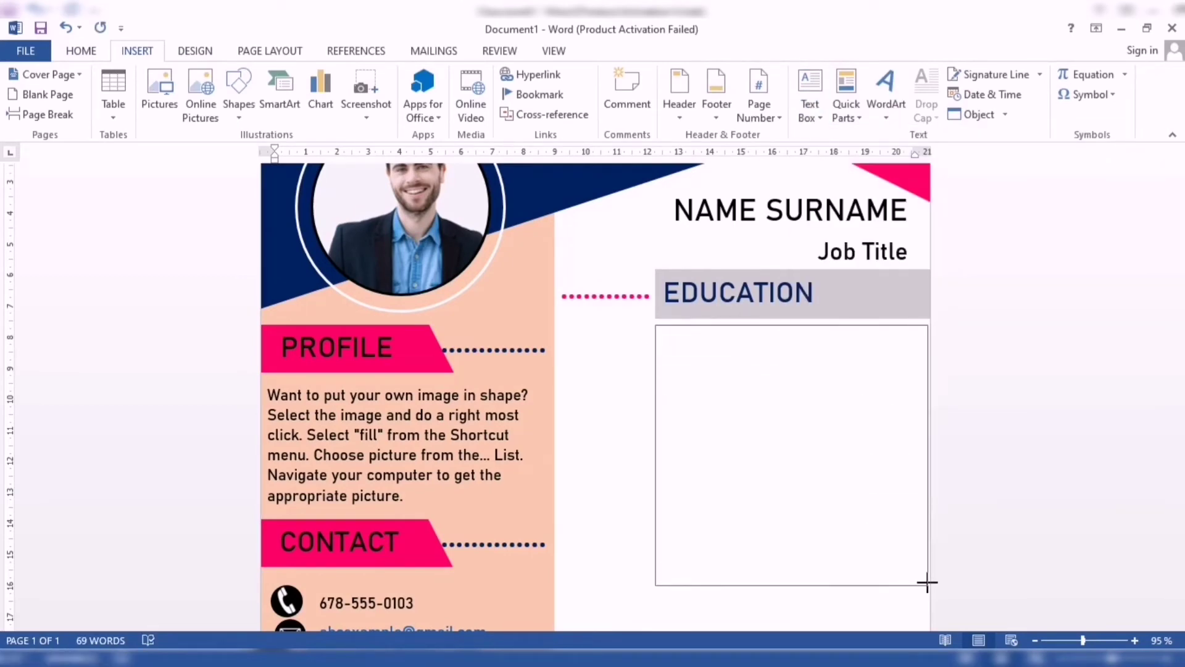
drag(929, 552, 926, 586)
scroll(877, 440, down, 5)
scroll(877, 440, up, 4)
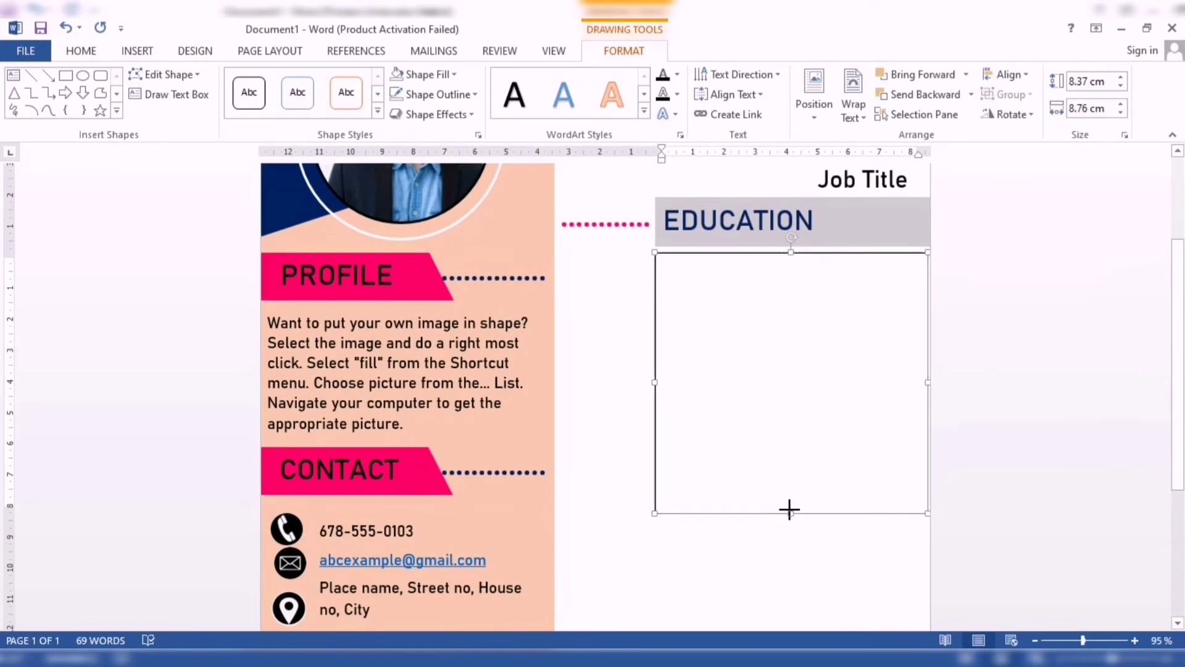
drag(790, 512, 790, 499)
- Paste the School Name, Dates and description lines from the CV notes into the box
key(alt+Tab)
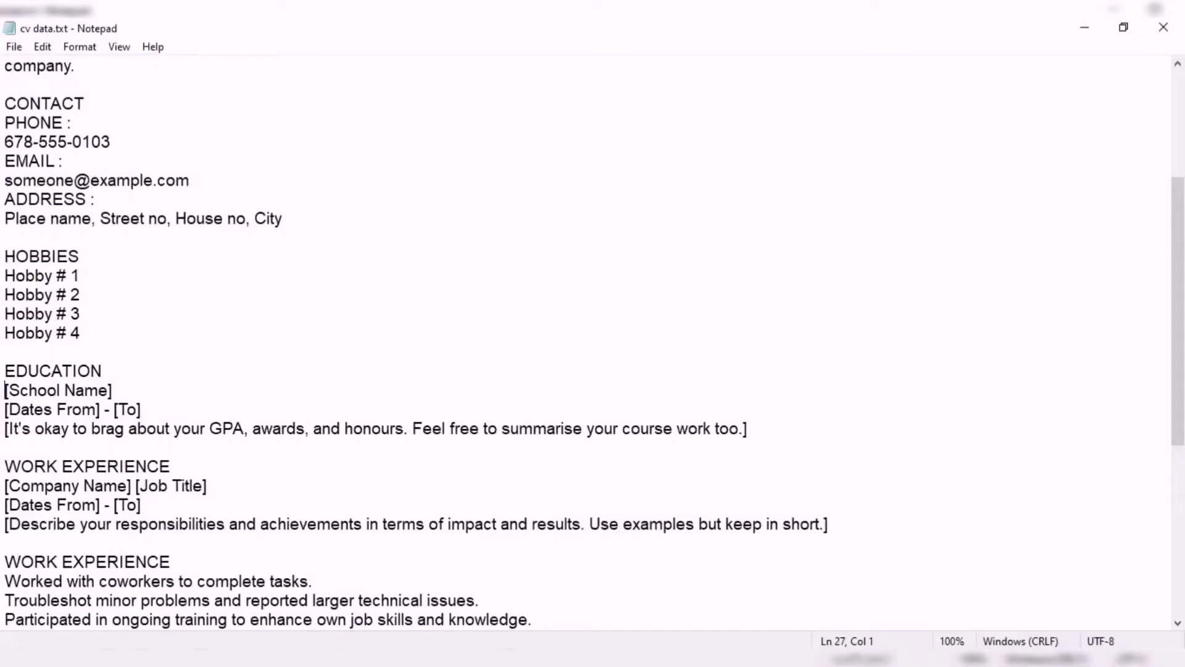
drag(5, 390, 767, 436)
right_click(89, 407)
click(131, 200)
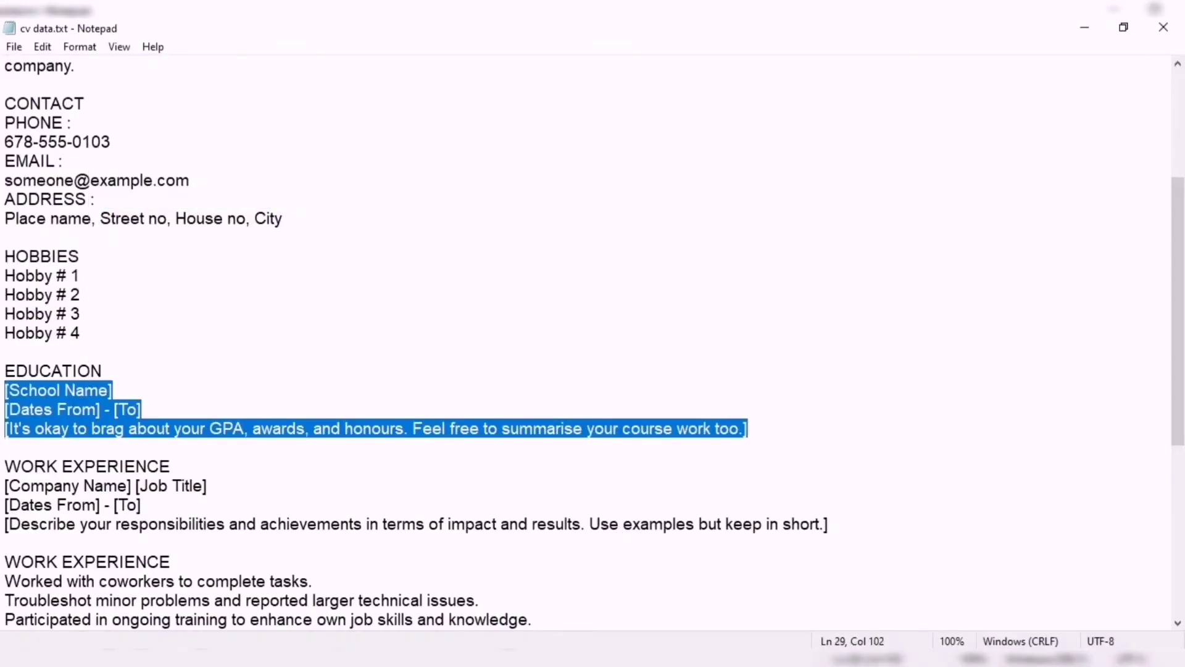
key(alt+Tab)
click(666, 272)
key(ctrl+v)
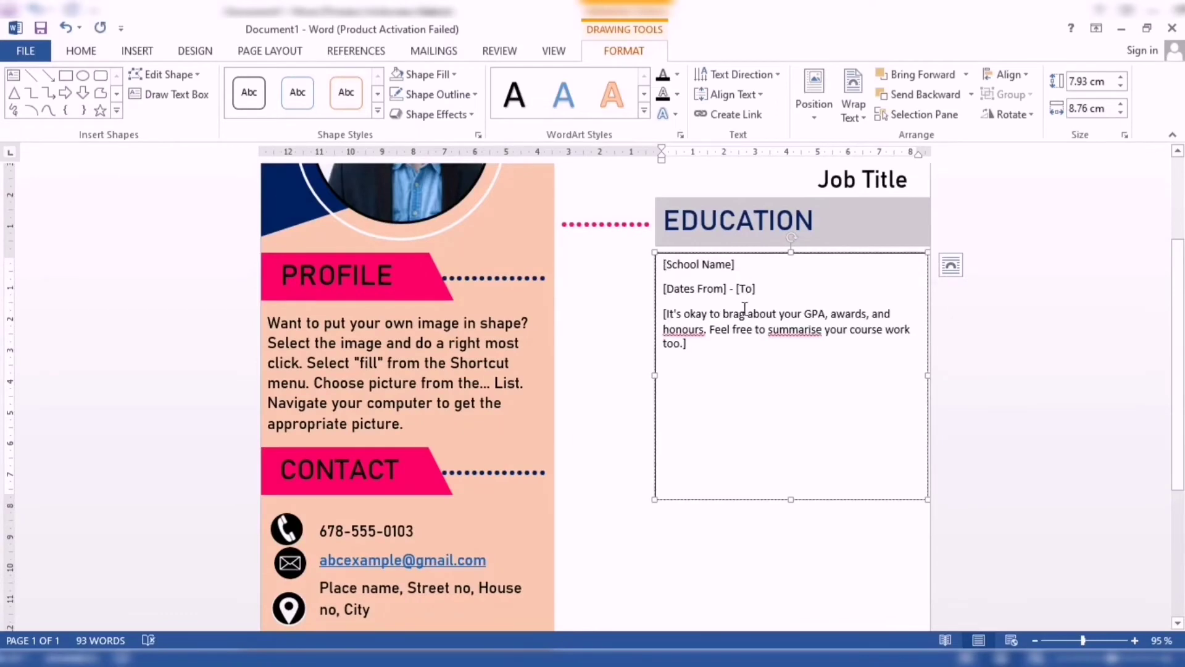
- Correct 'honours' to 'honor's' and 'summarise' to 'summarize' in the education entry
click(704, 329)
right_click(688, 329)
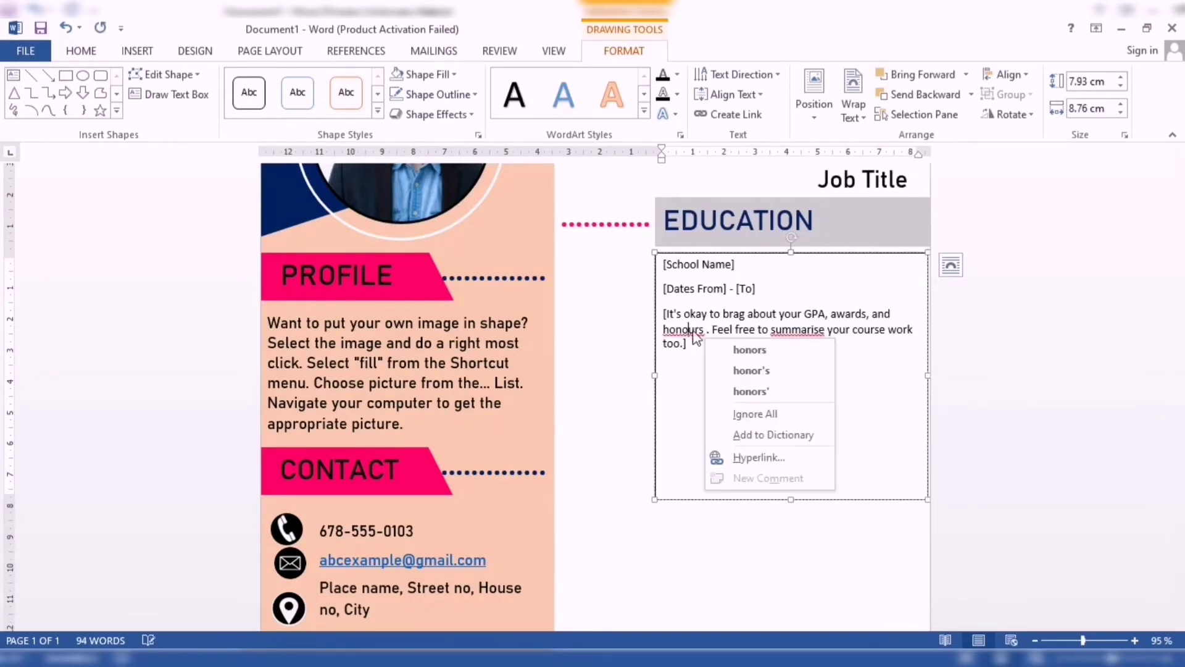
click(738, 370)
right_click(797, 330)
click(842, 347)
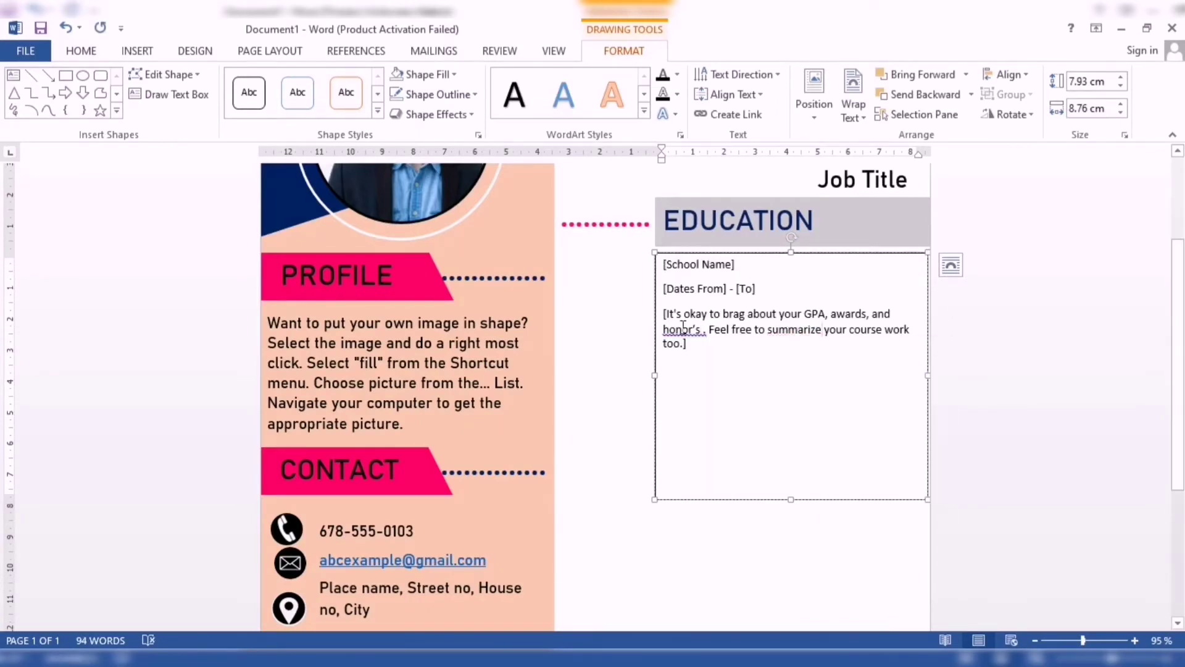
right_click(685, 330)
click(728, 349)
- Set the education entry's line spacing to 1.0
key(ctrl+a)
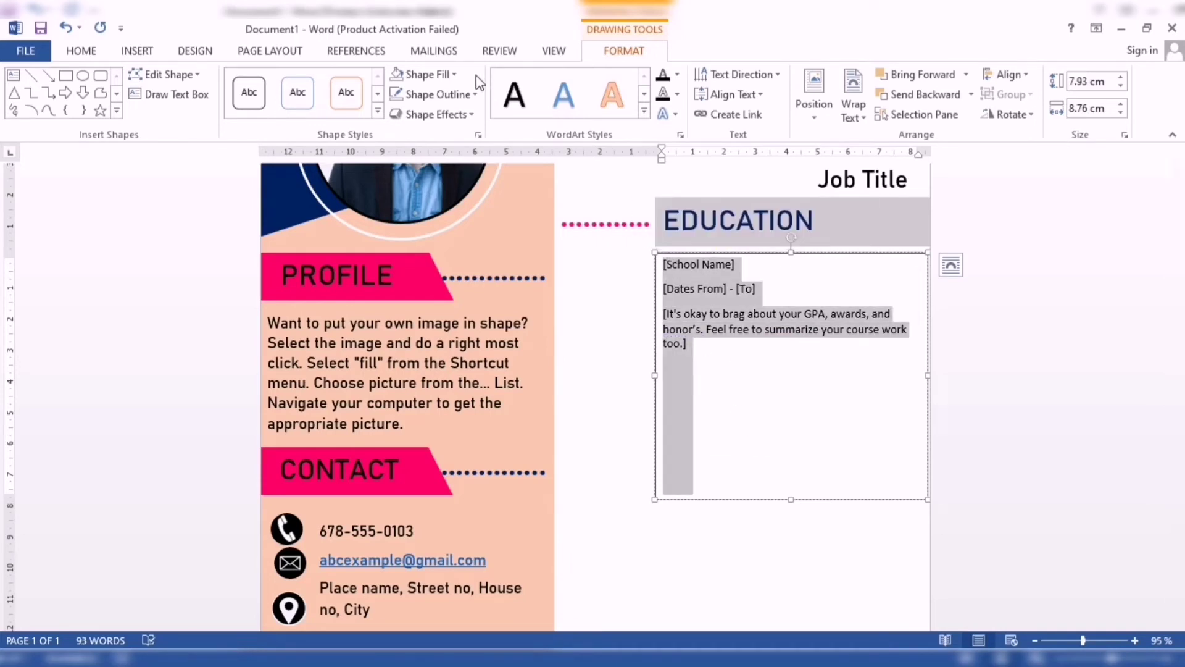
click(81, 51)
click(476, 109)
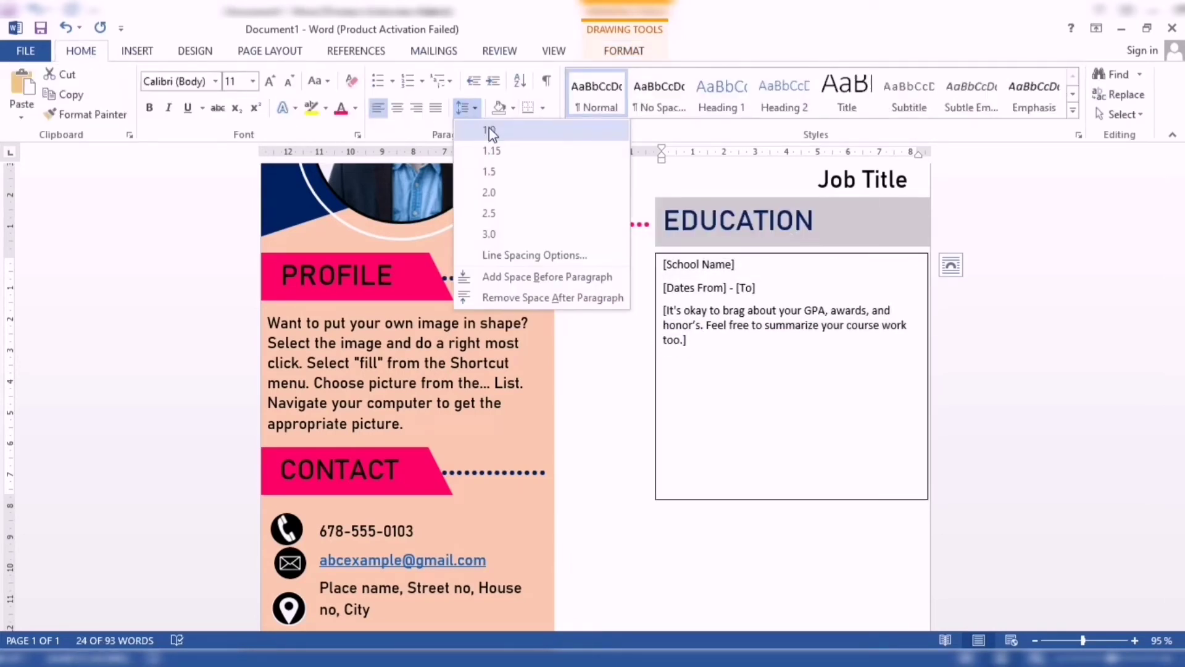
click(489, 129)
click(479, 111)
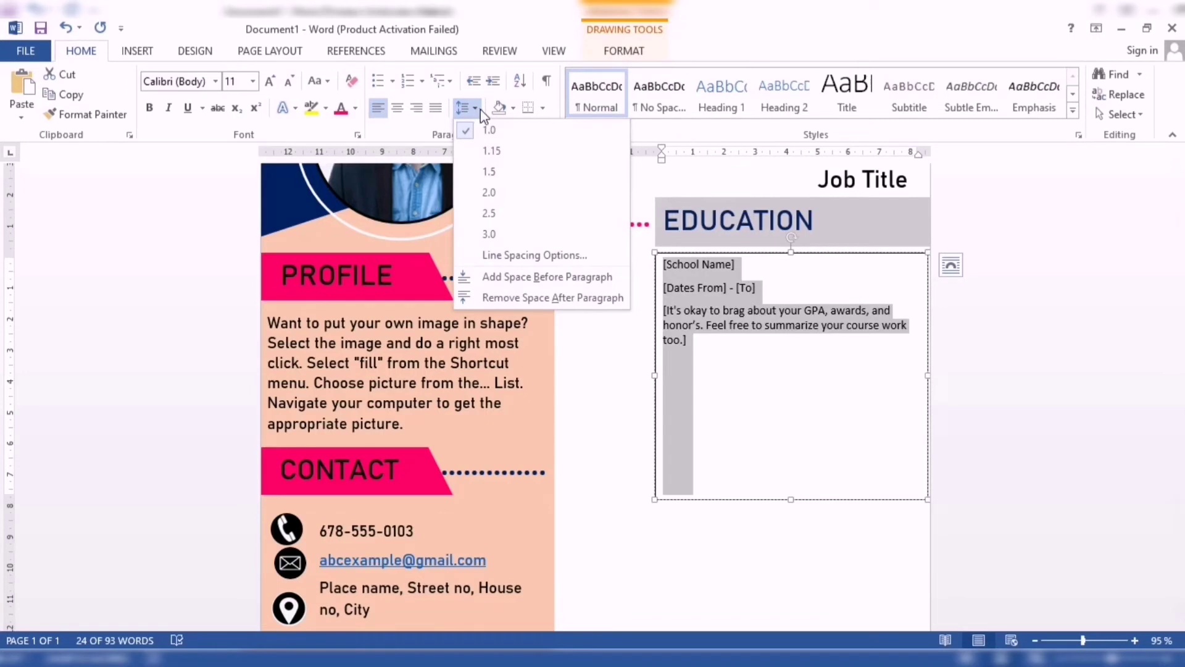
click(497, 123)
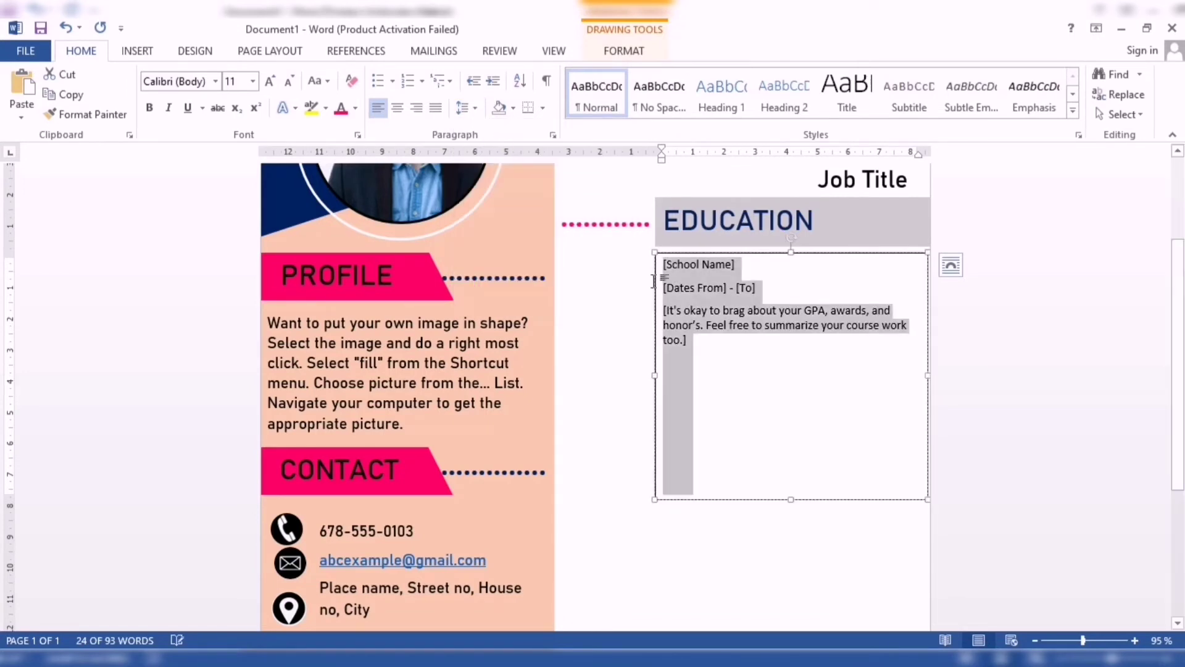
- Paste a second copy of the education entry below the first
click(673, 339)
key(ctrl+z)
click(722, 371)
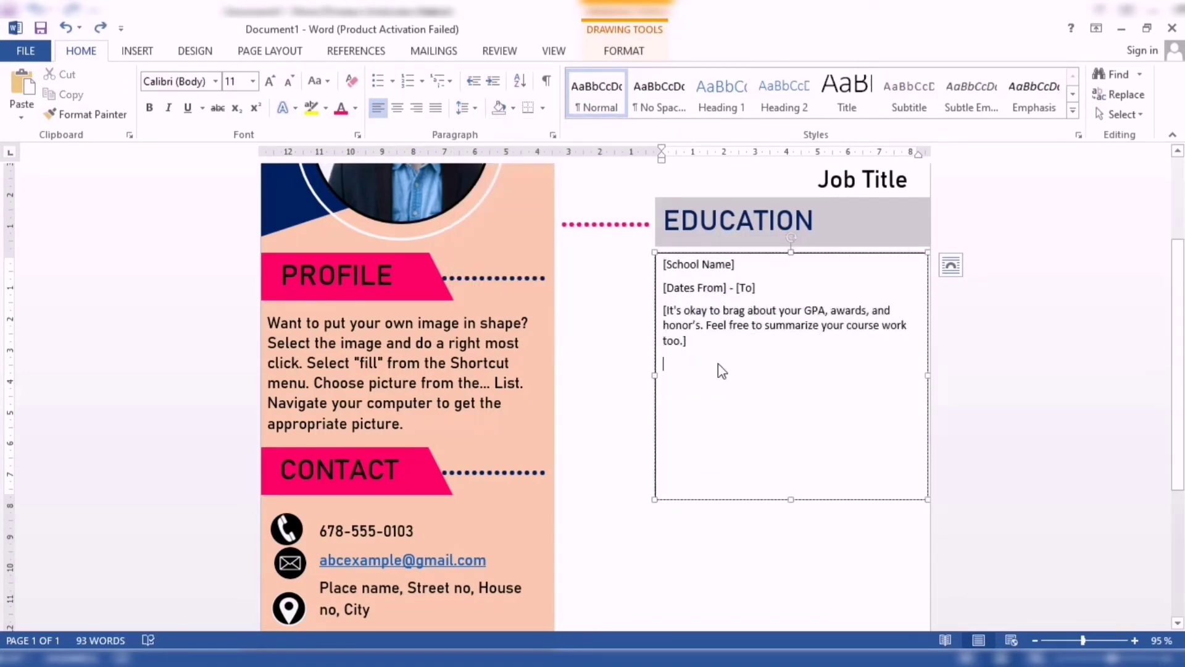
key(ctrl+v)
- Right-align both Education entries, undoing an accidental bulleted list
drag(709, 441, 662, 259)
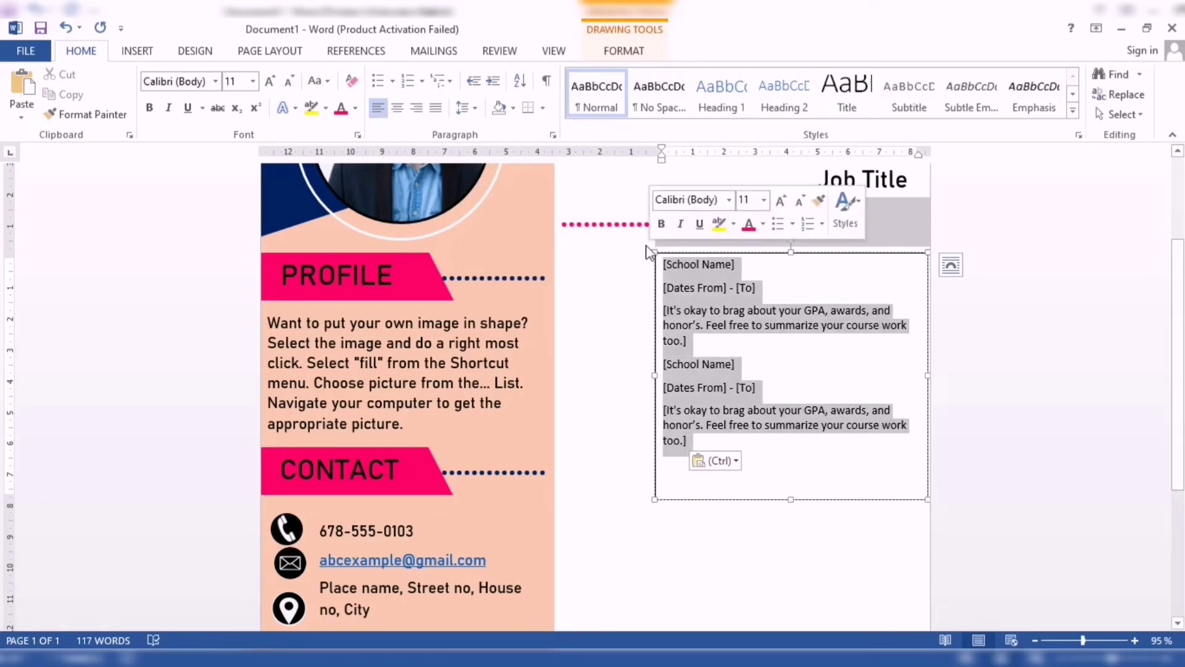
click(417, 108)
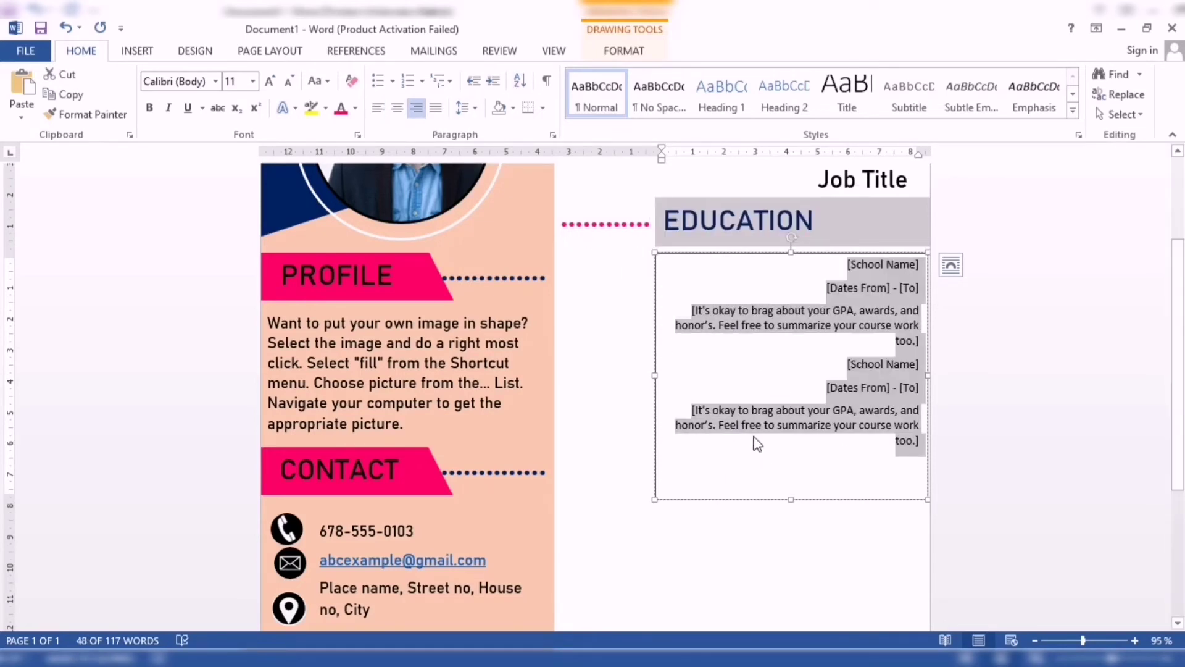
click(384, 89)
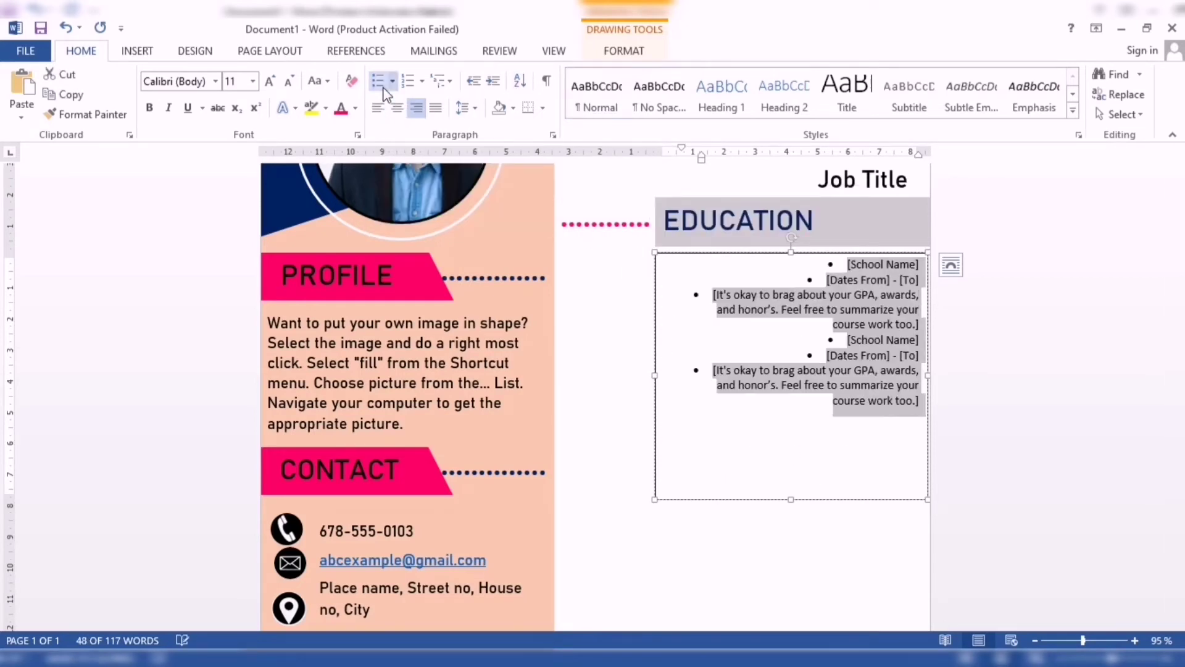
key(ctrl+z)
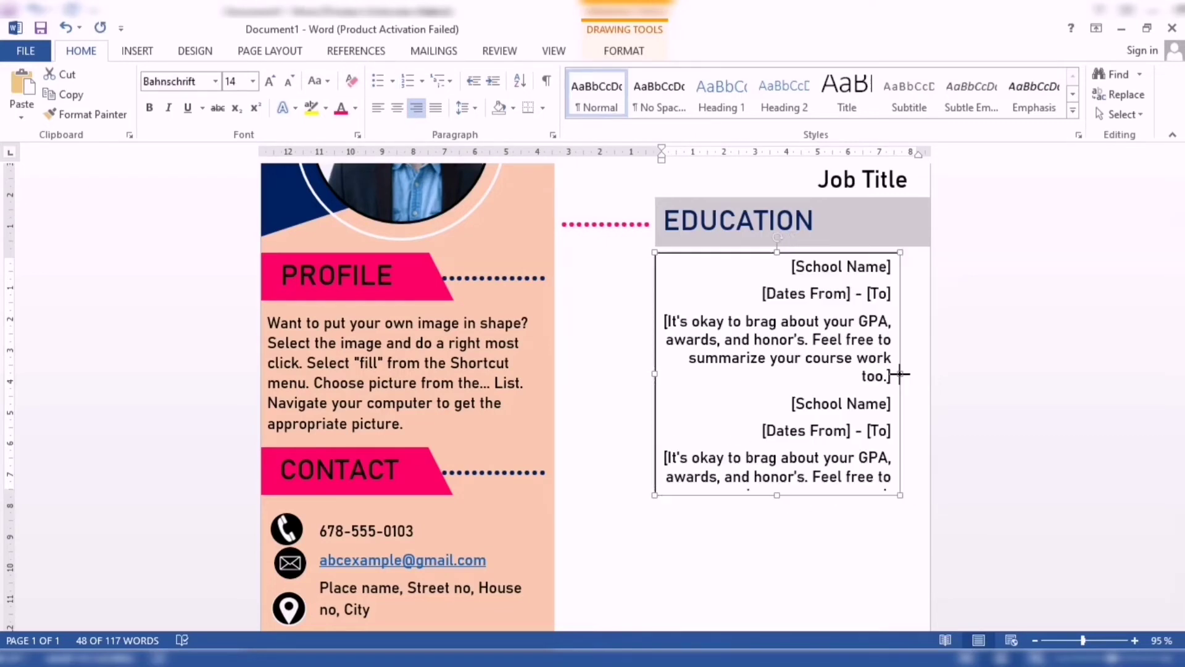
- Widen and lengthen the Education text box so every line shows
drag(900, 374, 902, 374)
drag(777, 495, 785, 529)
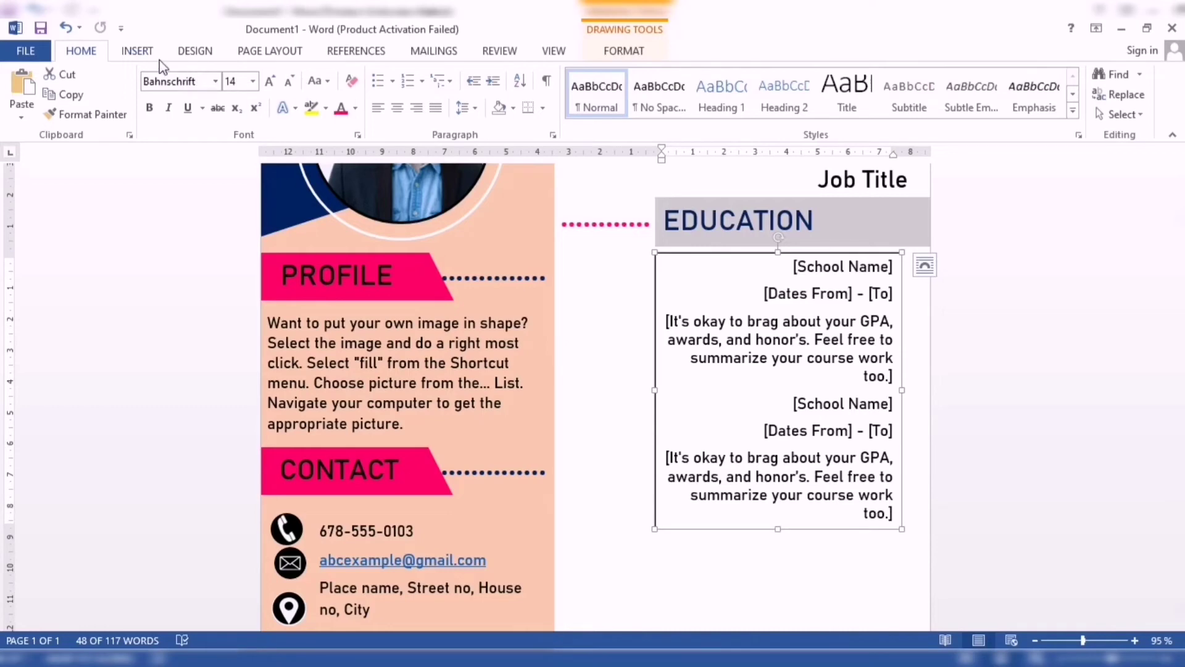
click(137, 51)
click(200, 98)
- Draw a small oval circle to the right of the Education entries
click(881, 157)
click(238, 99)
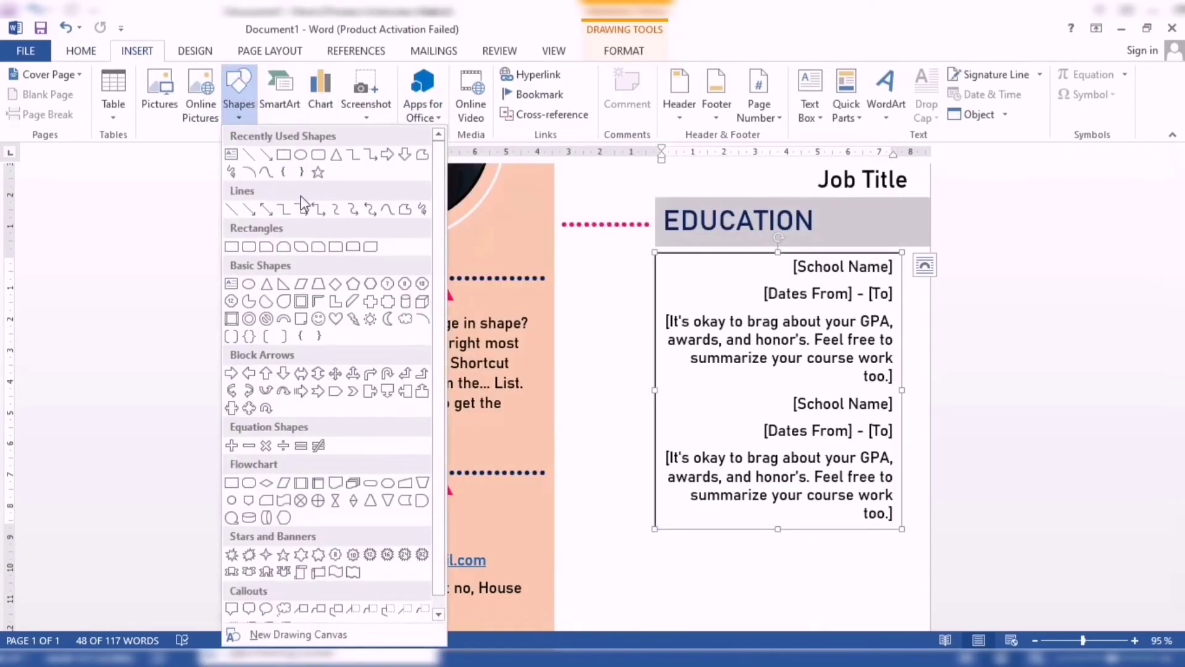
click(300, 155)
mouse_move(909, 265)
mouse_down()
mouse_move(924, 280)
mouse_move(917, 411)
mouse_up()
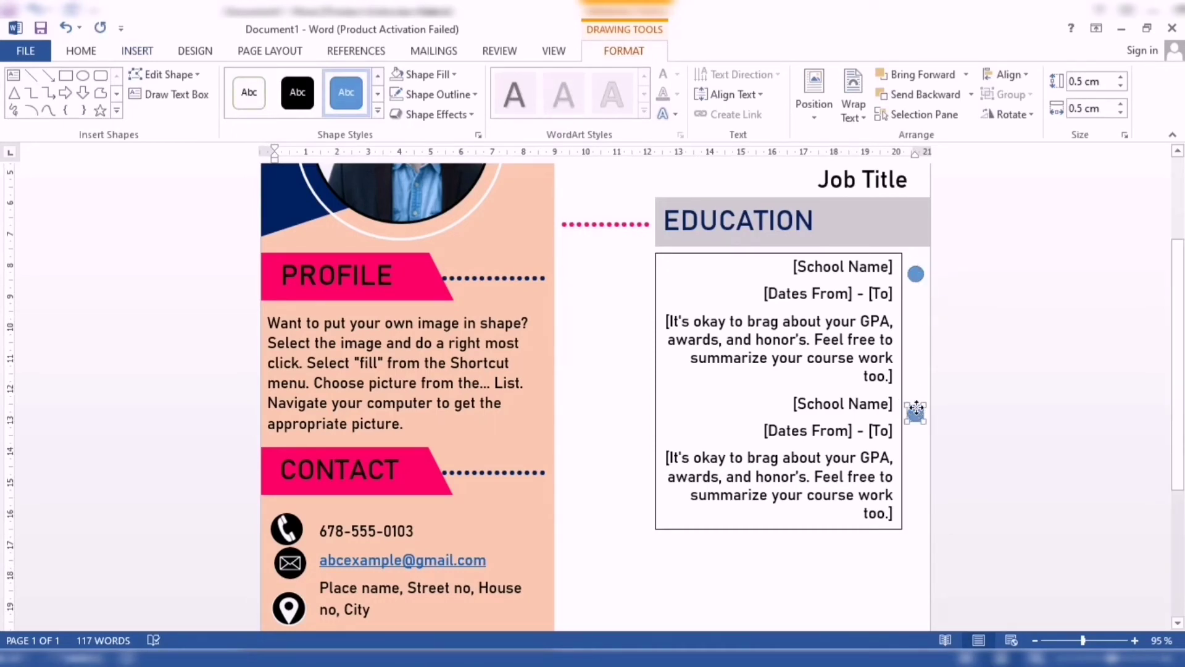
- Align the two circles and nudge them beside the School Name lines
shift+click(916, 273)
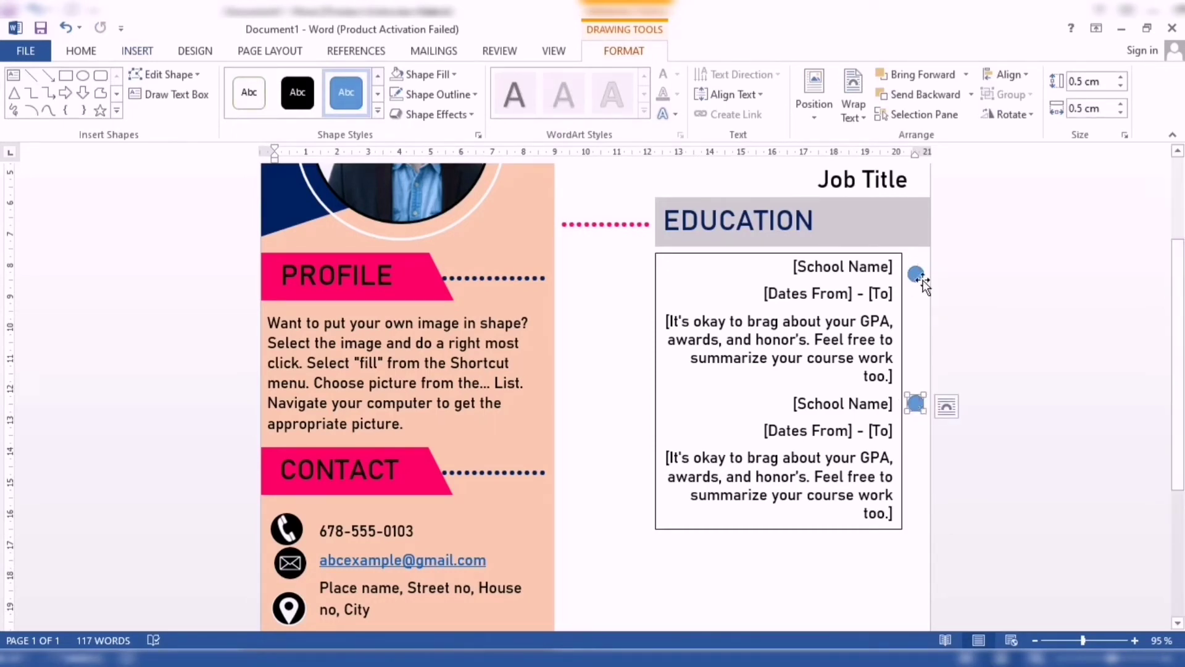
click(1005, 75)
click(1019, 126)
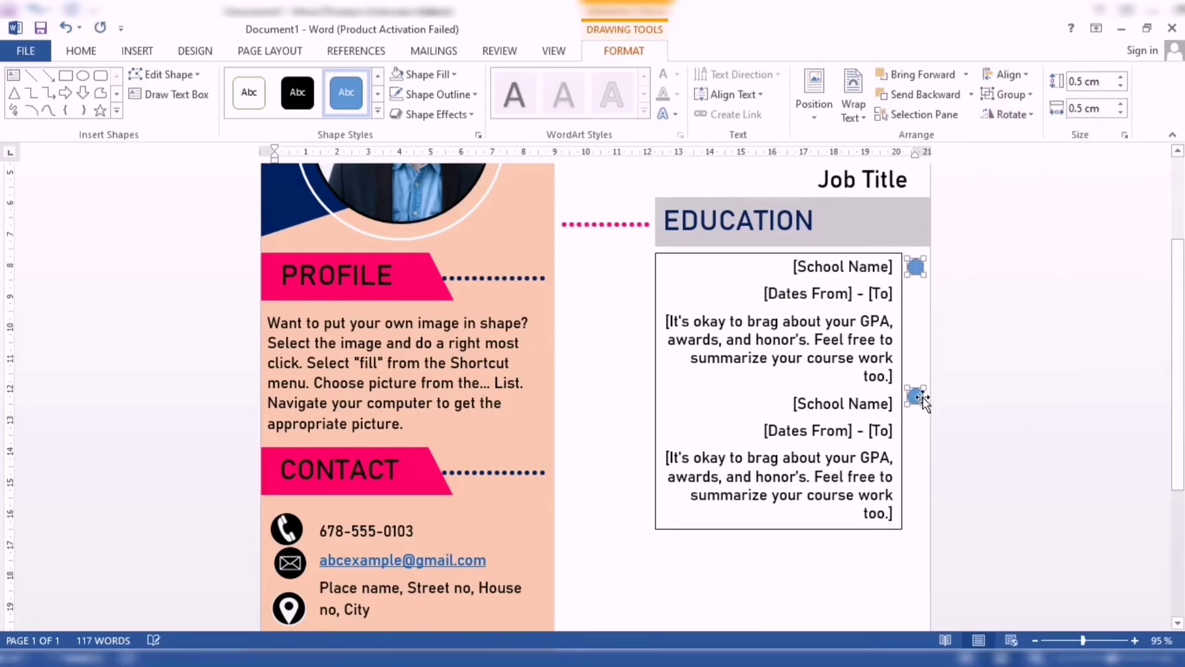
drag(922, 397, 923, 401)
- Fill both circles with pink from Recent Colors and adjust their outline
click(430, 75)
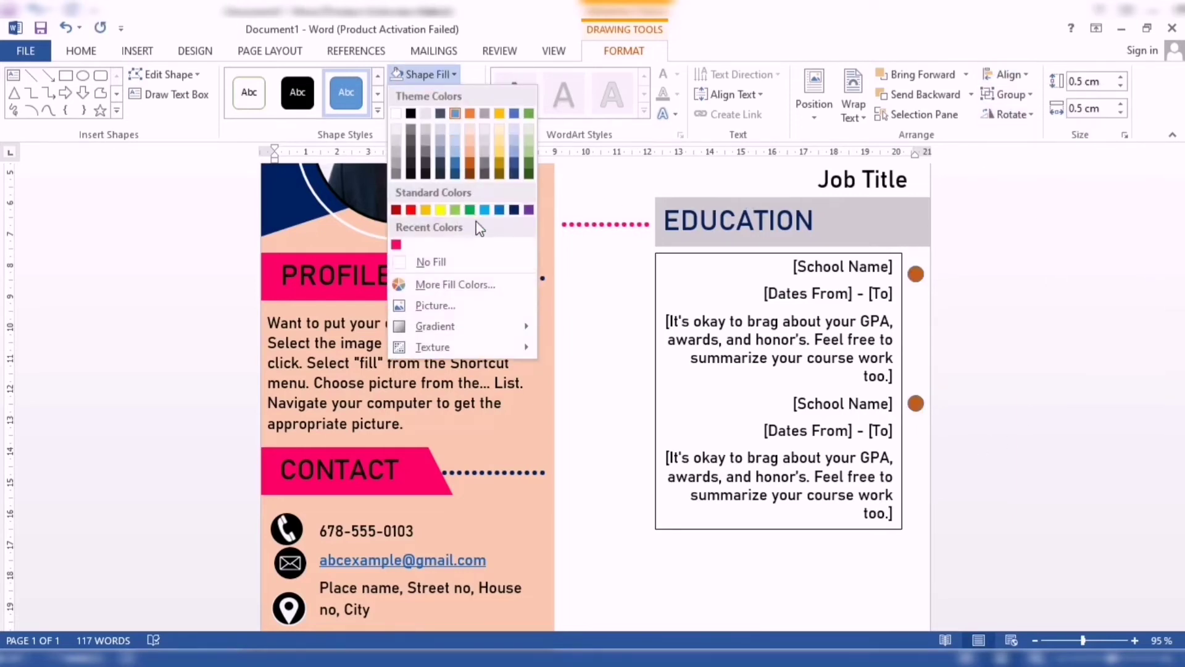
click(513, 210)
click(430, 74)
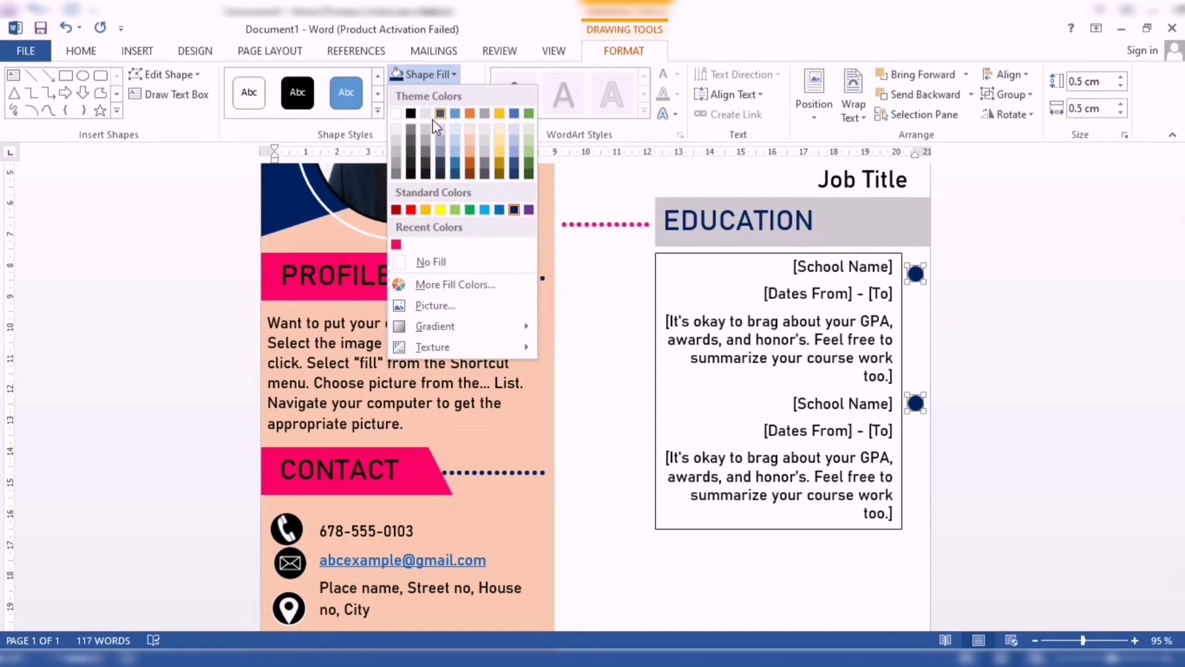
click(396, 244)
click(475, 94)
click(441, 282)
click(842, 266)
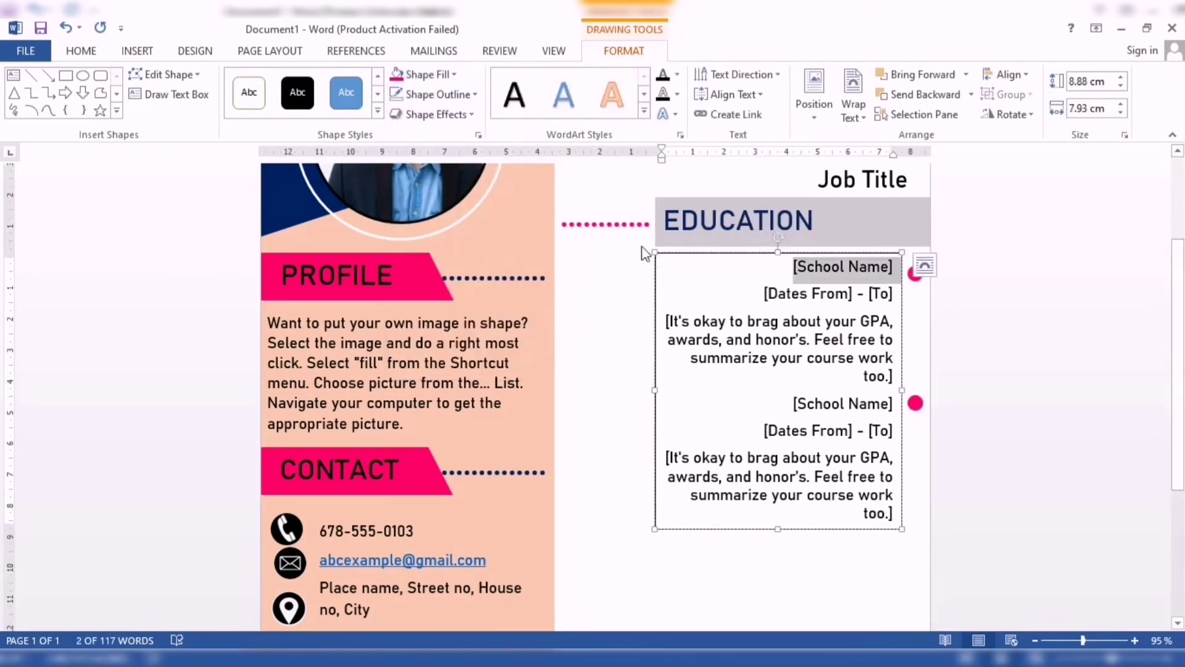
- Set the Education text box's Shape Outline to No Outline
scroll(719, 293, up, 3)
drag(690, 508, 892, 507)
click(81, 51)
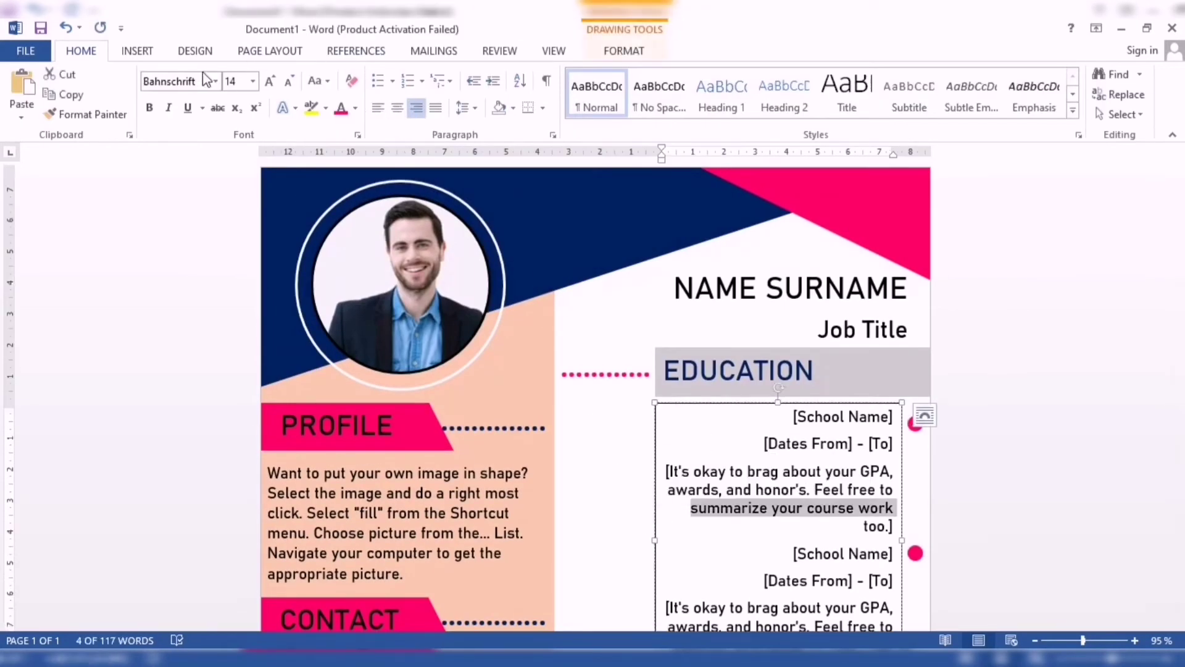
click(623, 51)
click(426, 74)
click(439, 94)
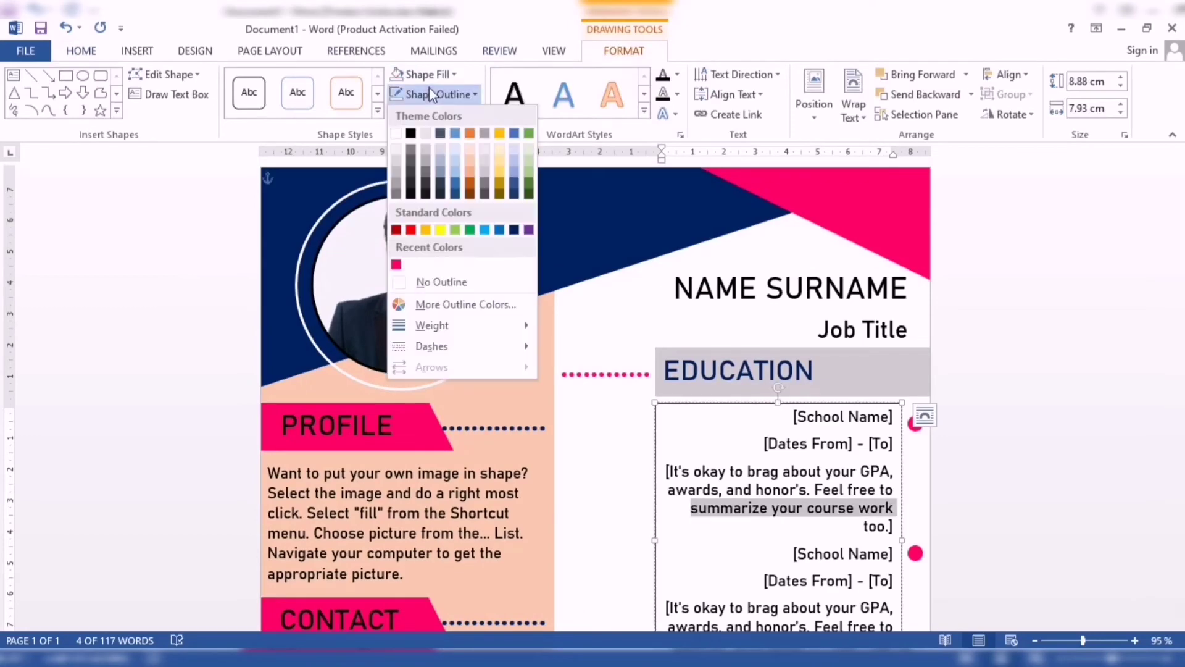
click(596, 390)
click(597, 390)
- Select the EDUCATION heading, both pink circles and the text box together
scroll(661, 426, down, 3)
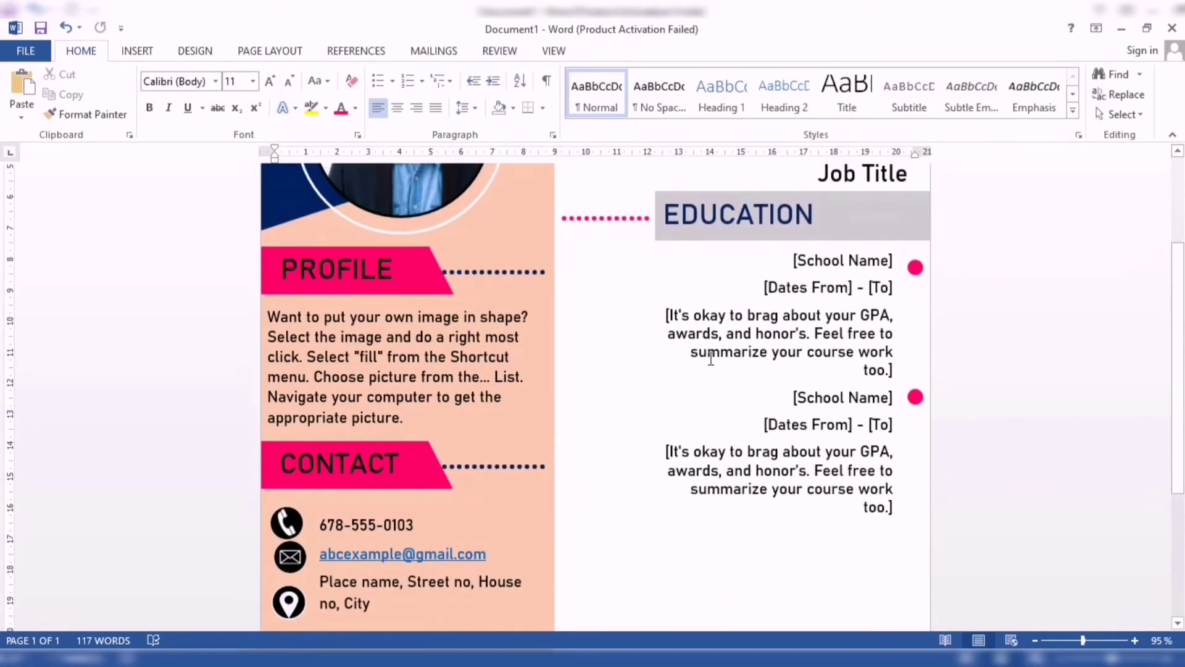
click(753, 248)
click(915, 397)
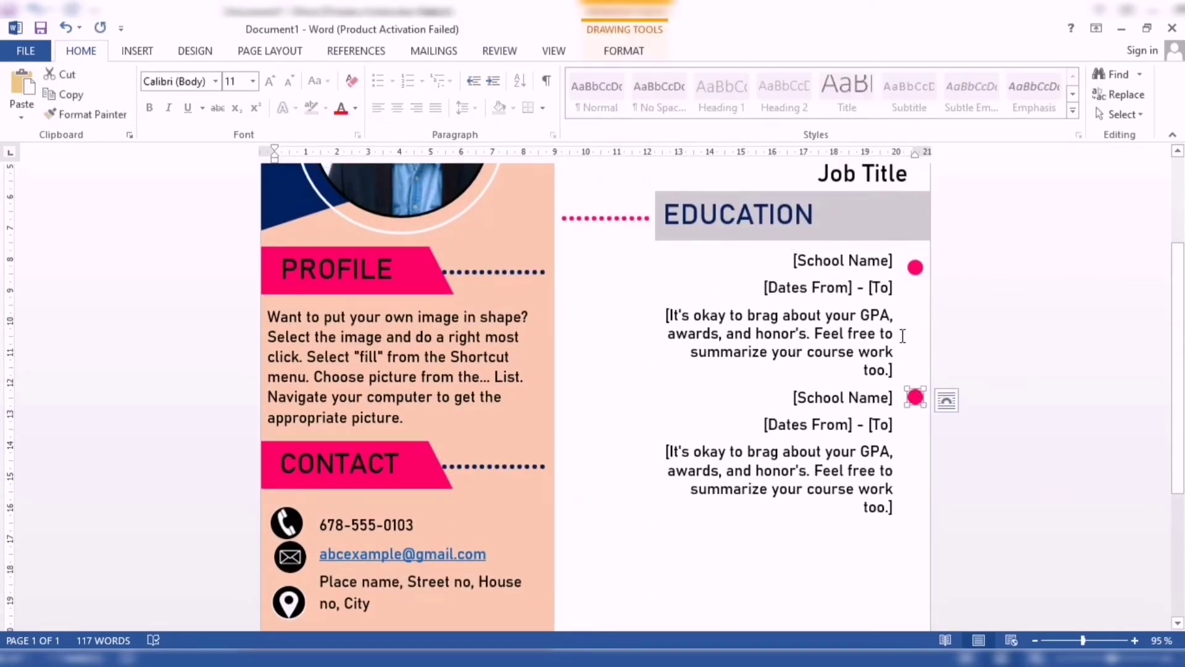
ctrl+click(916, 269)
ctrl+click(865, 358)
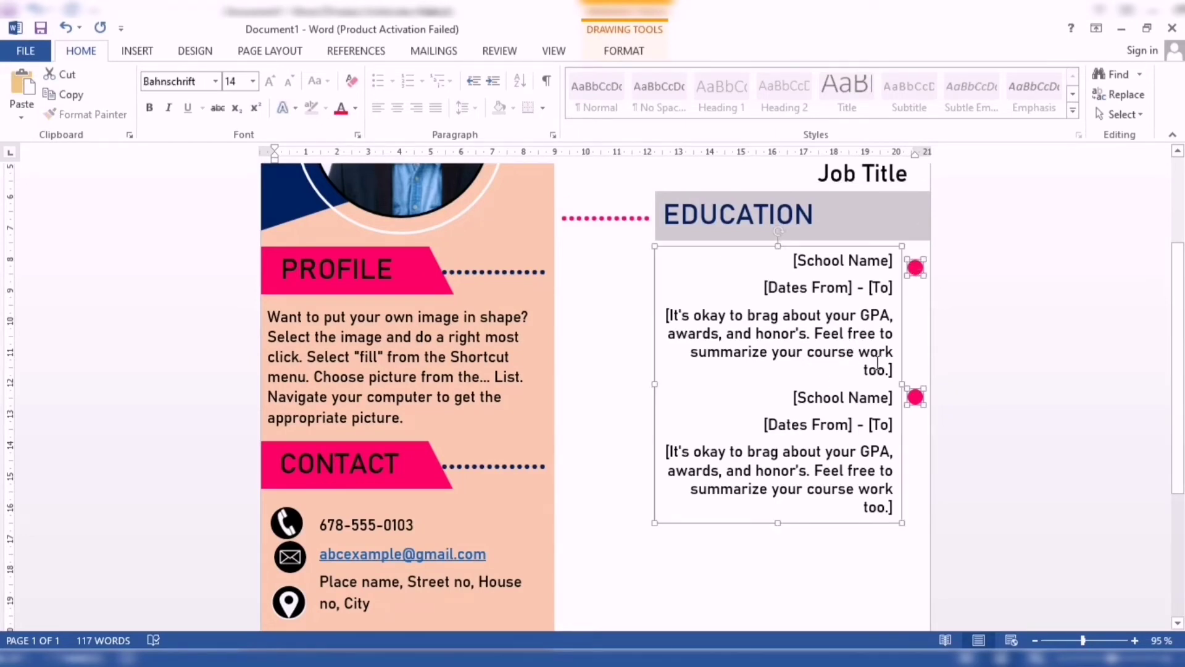
ctrl+click(739, 235)
- Group the Education pieces and paste a duplicate of the group
click(1013, 93)
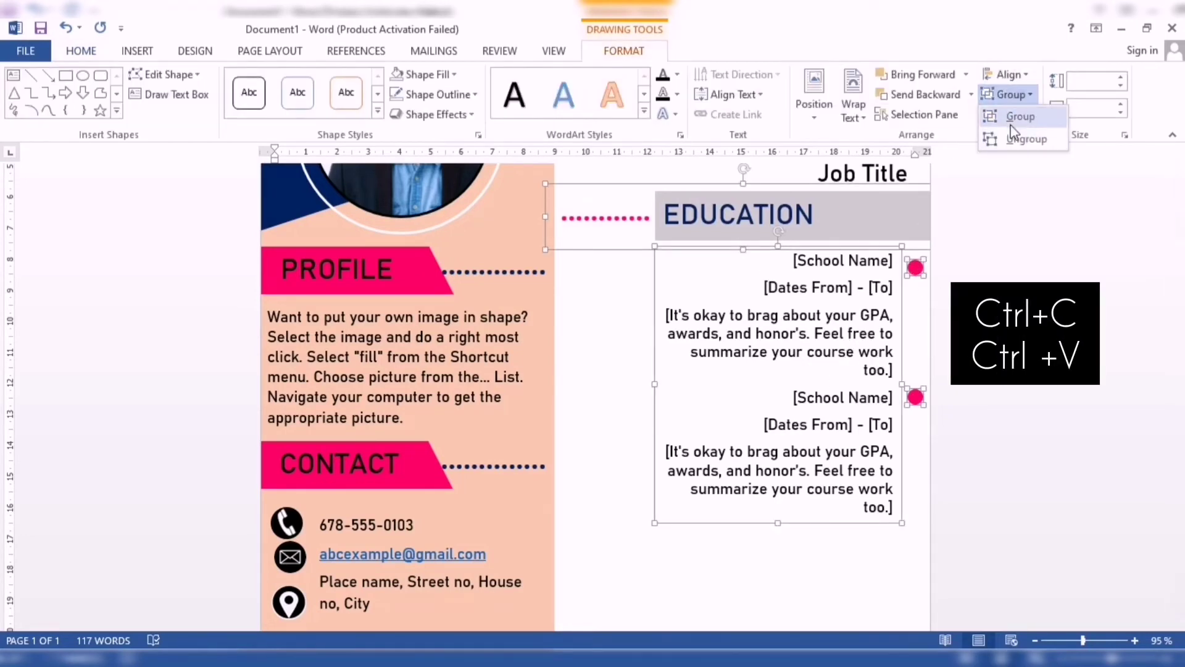
click(1018, 115)
scroll(931, 251, down, 2)
key(ctrl+c)
key(ctrl+v)
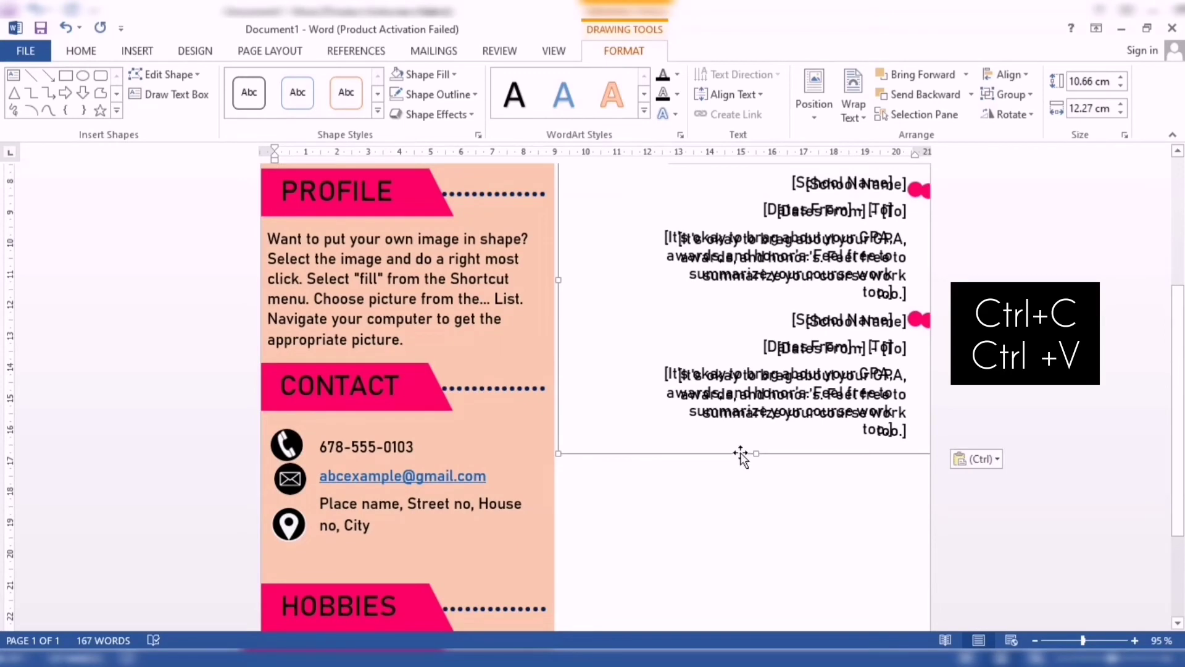
- Move the duplicate Education block down, clear of the original section
mouse_move(740, 455)
mouse_down()
mouse_move(726, 632)
mouse_move(714, 631)
mouse_up()
drag(711, 567, 715, 543)
key(ctrl+z)
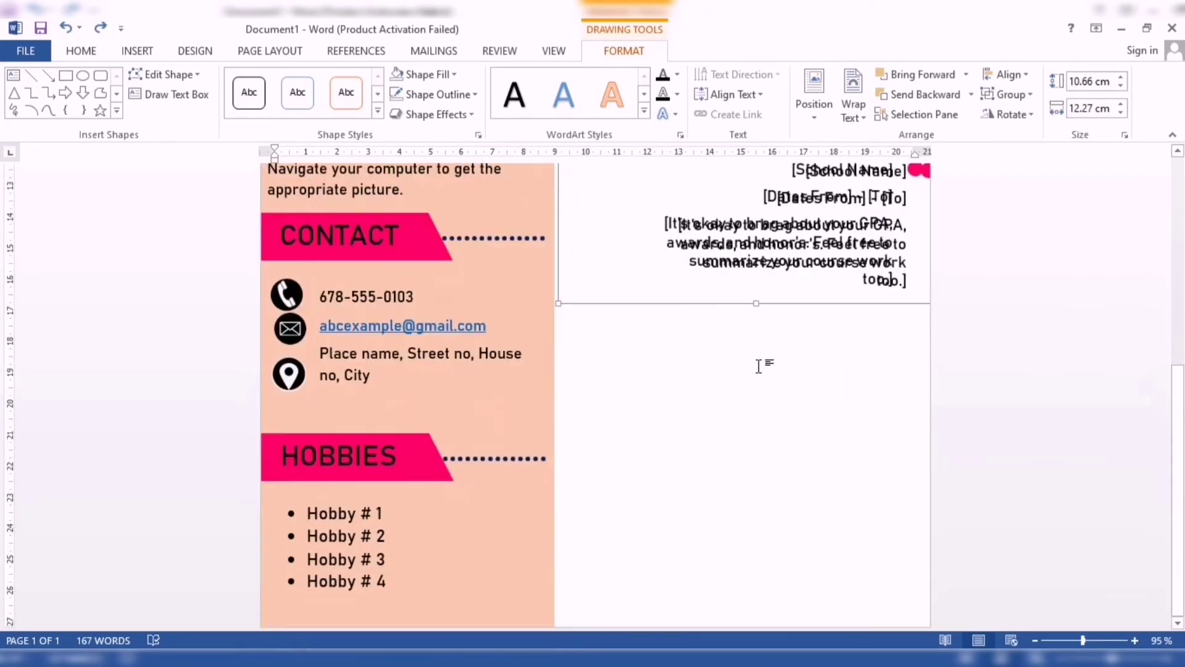
key(ctrl+y)
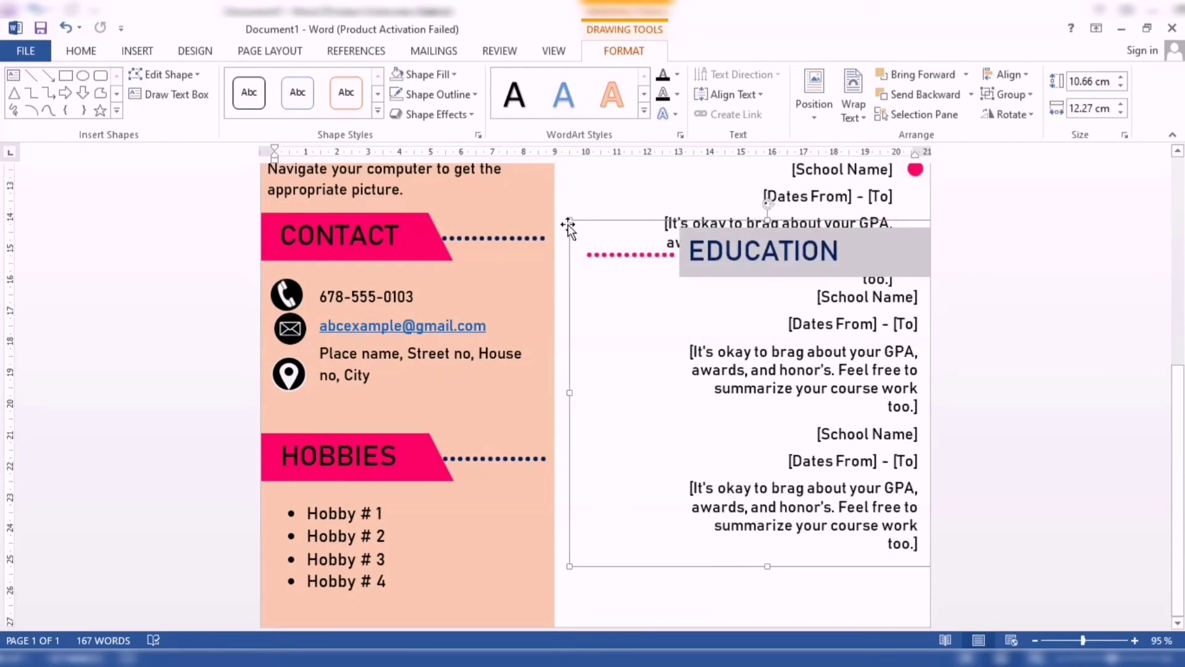
drag(569, 226, 557, 284)
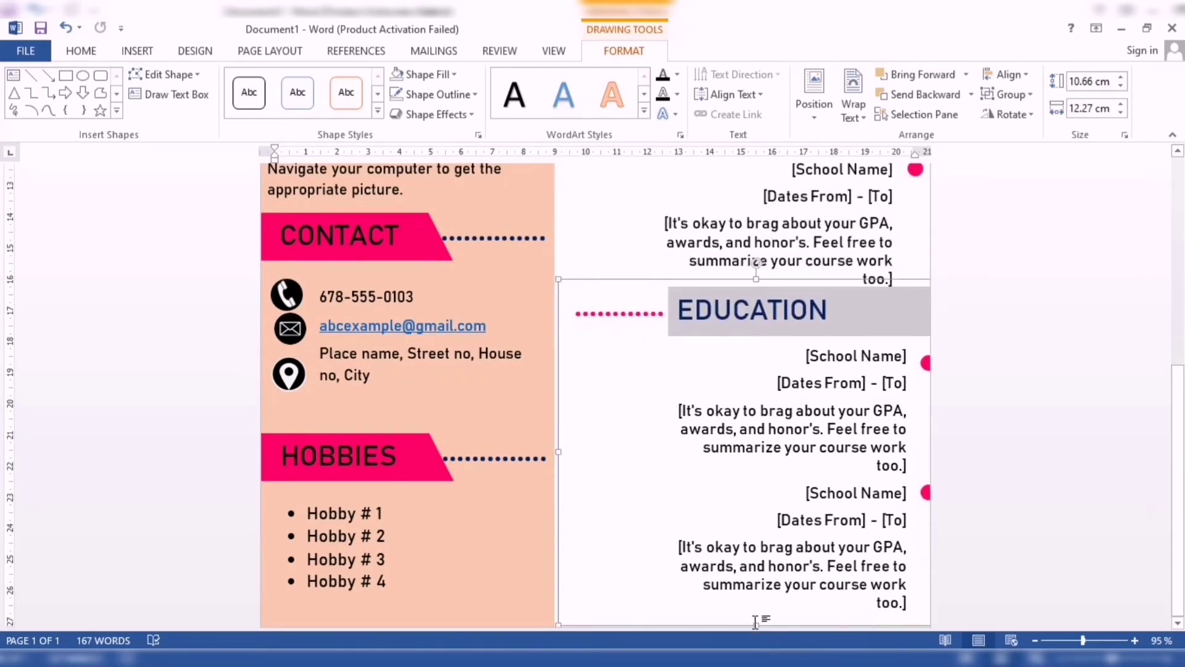
click(683, 613)
- Fine-tune the duplicate section's position on the page
scroll(664, 479, up, 5)
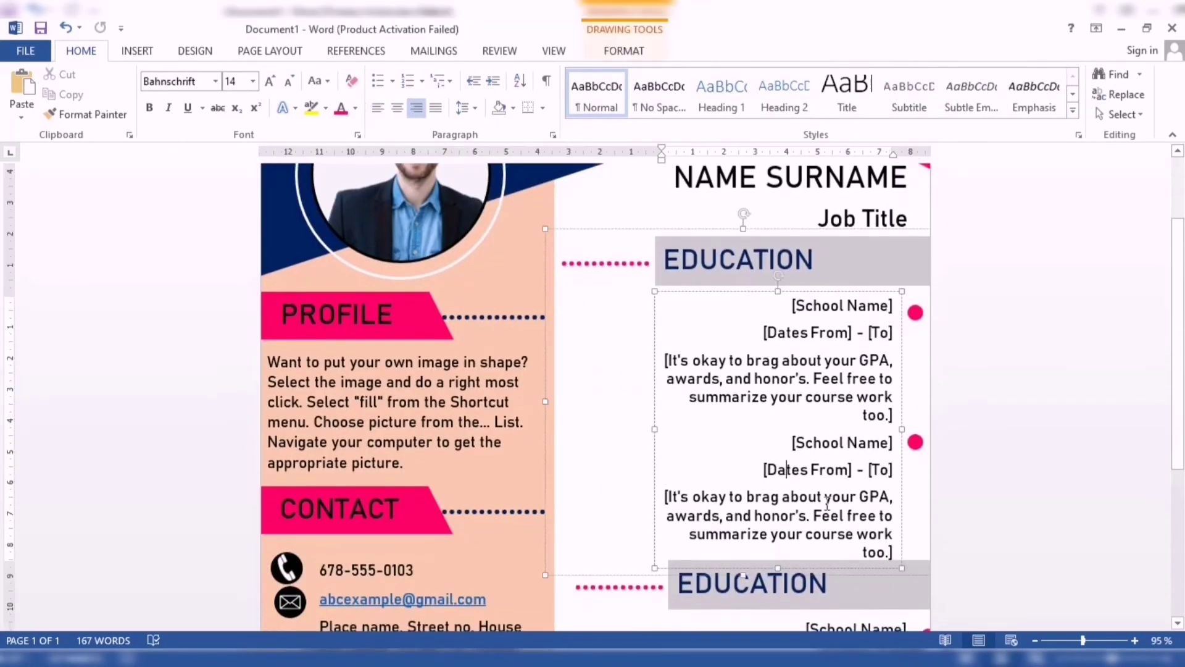
scroll(868, 560, down, 4)
scroll(868, 560, down, 1)
click(830, 316)
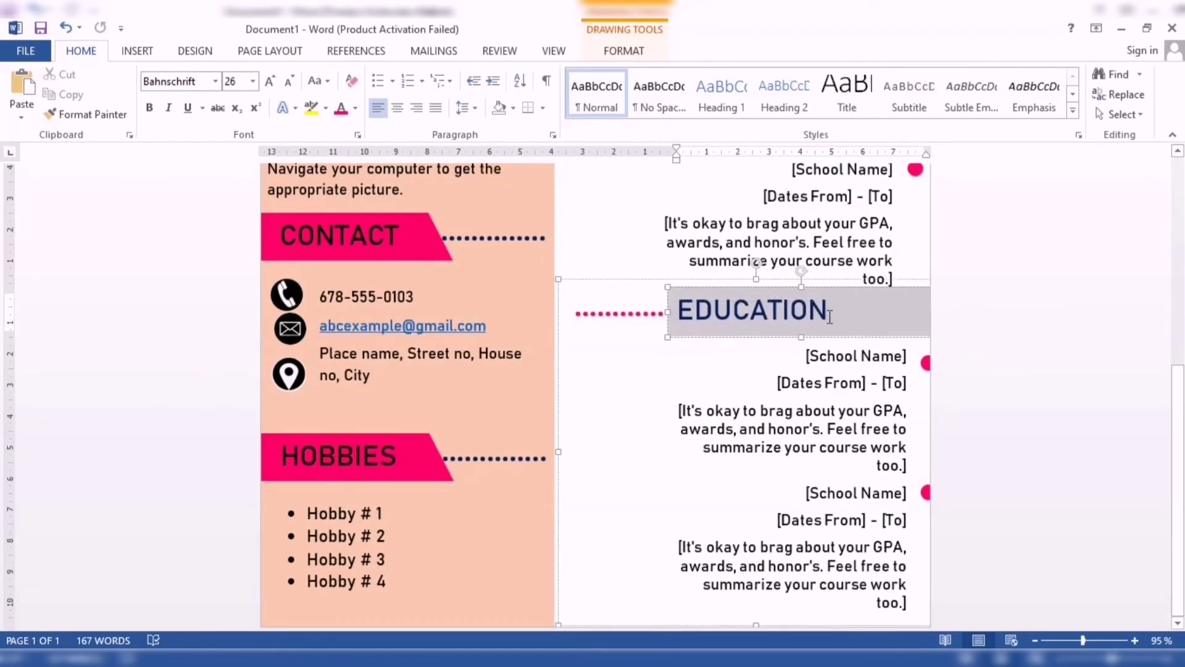
drag(759, 280, 760, 297)
click(728, 354)
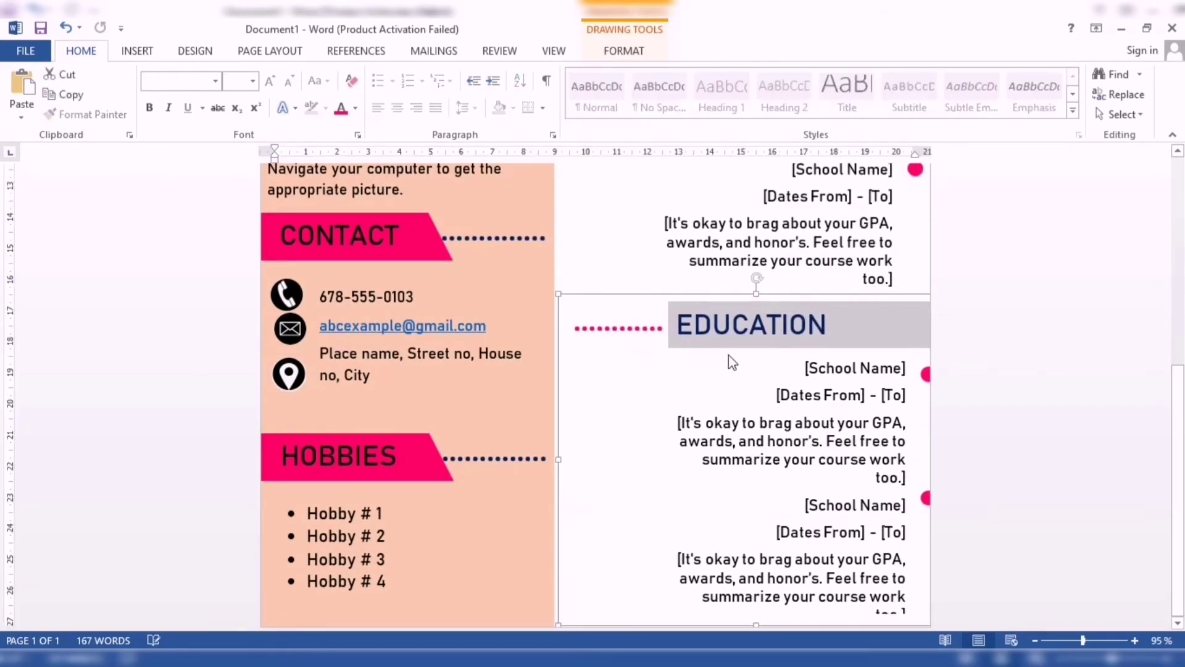
drag(551, 308, 534, 308)
drag(534, 308, 543, 301)
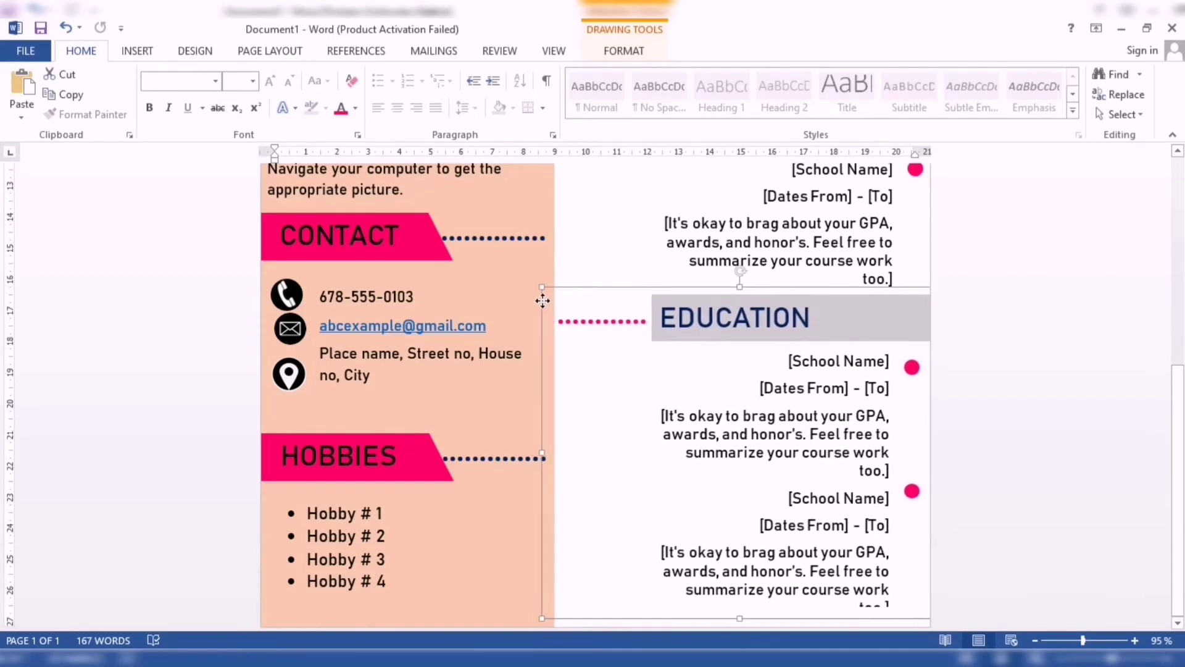
key(ctrl+z)
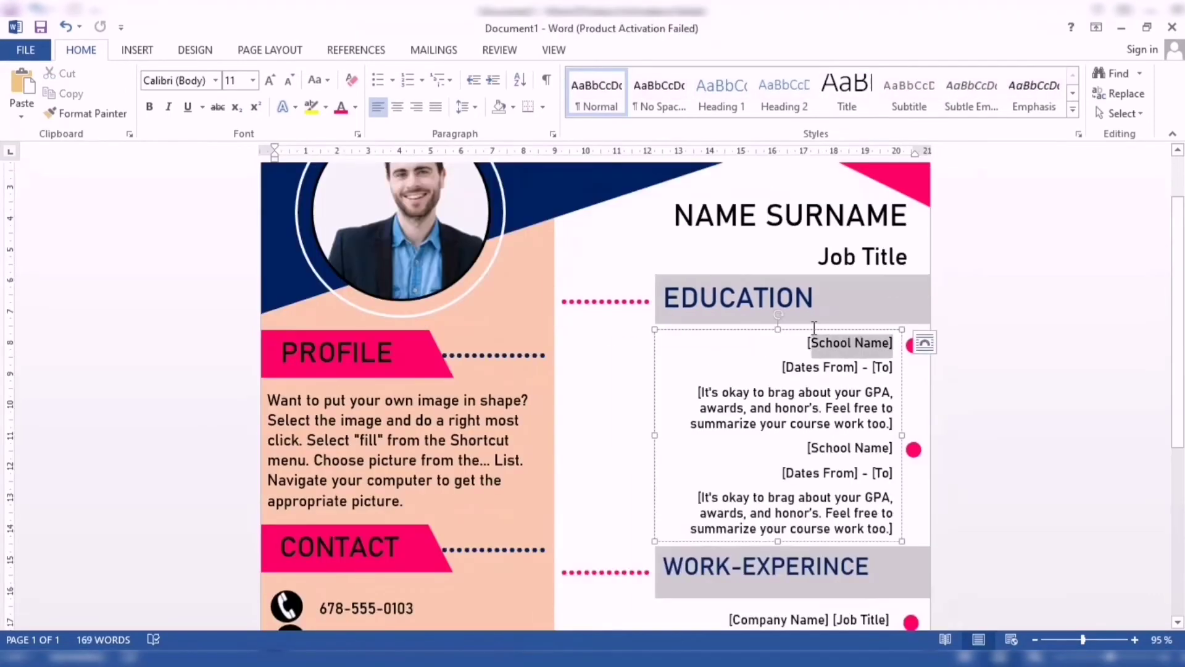
- Join the dates onto both School Name lines in the Education box
click(783, 368)
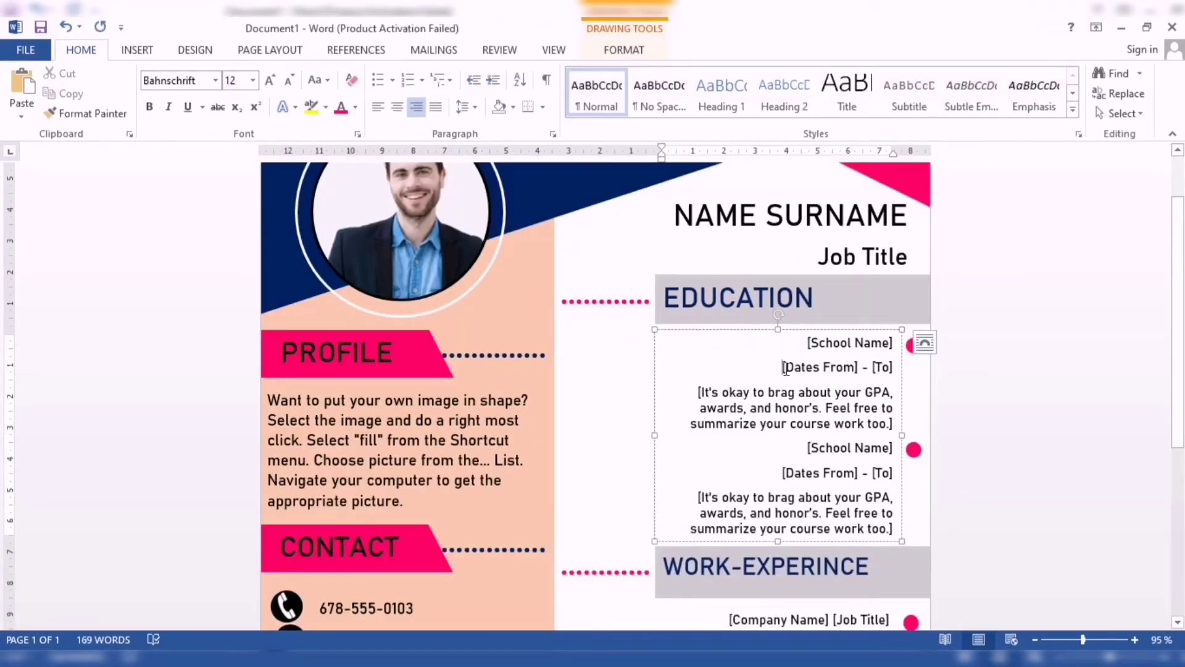
key(BackSpace)
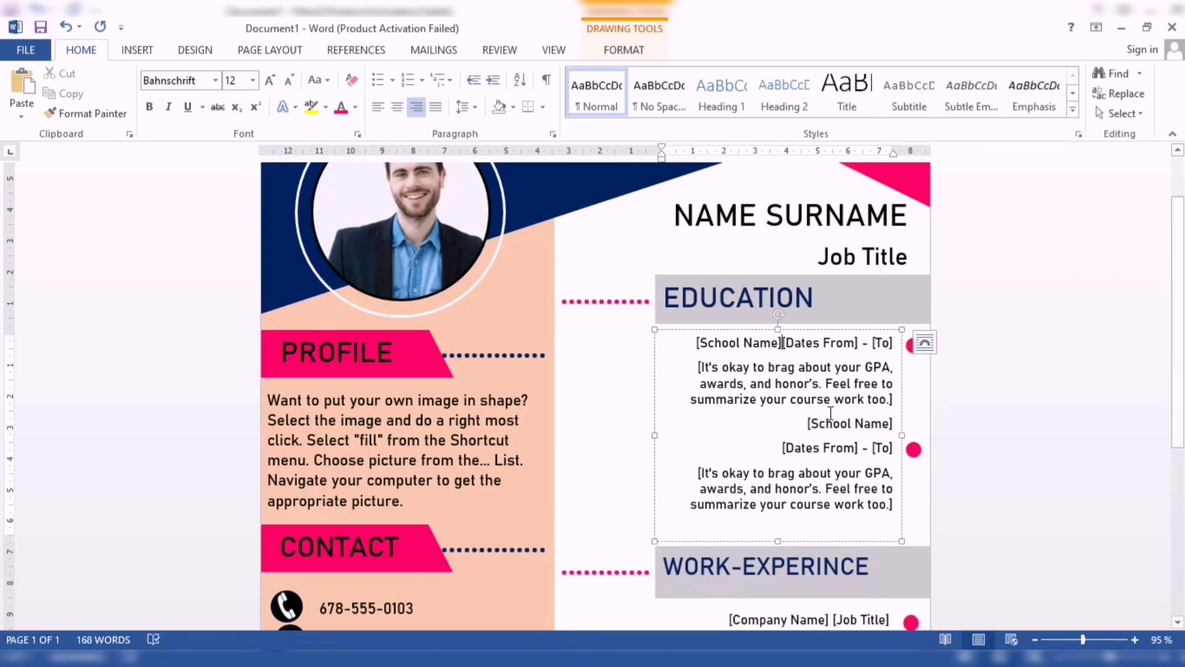
key(BackSpace)
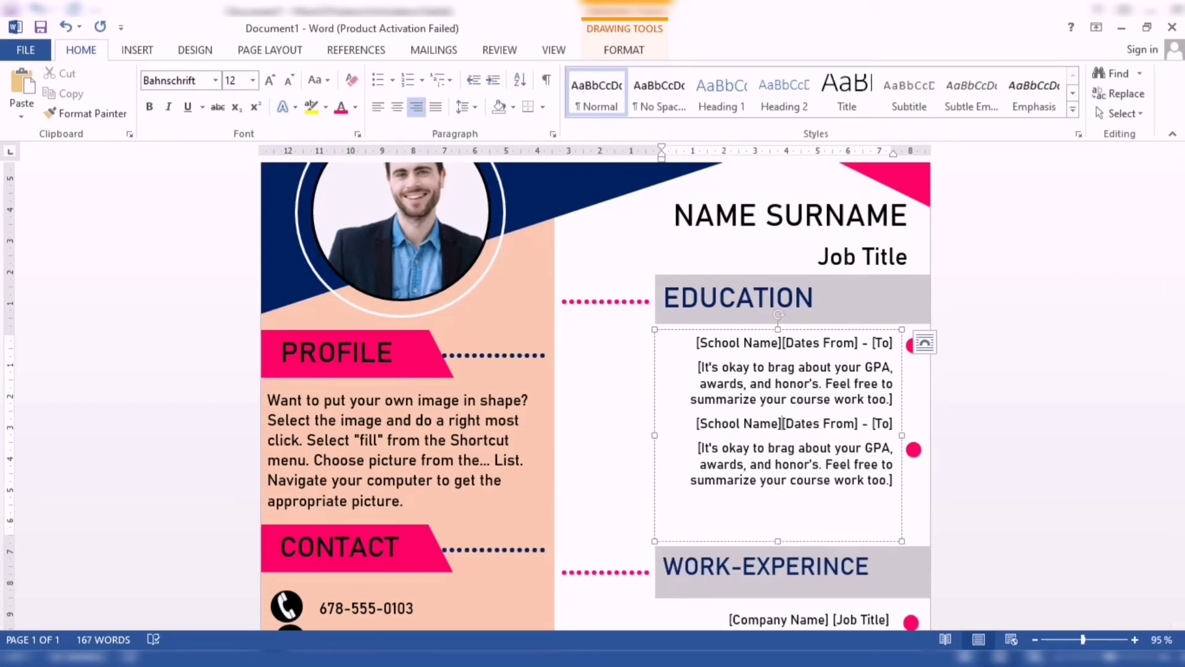
drag(698, 344, 895, 344)
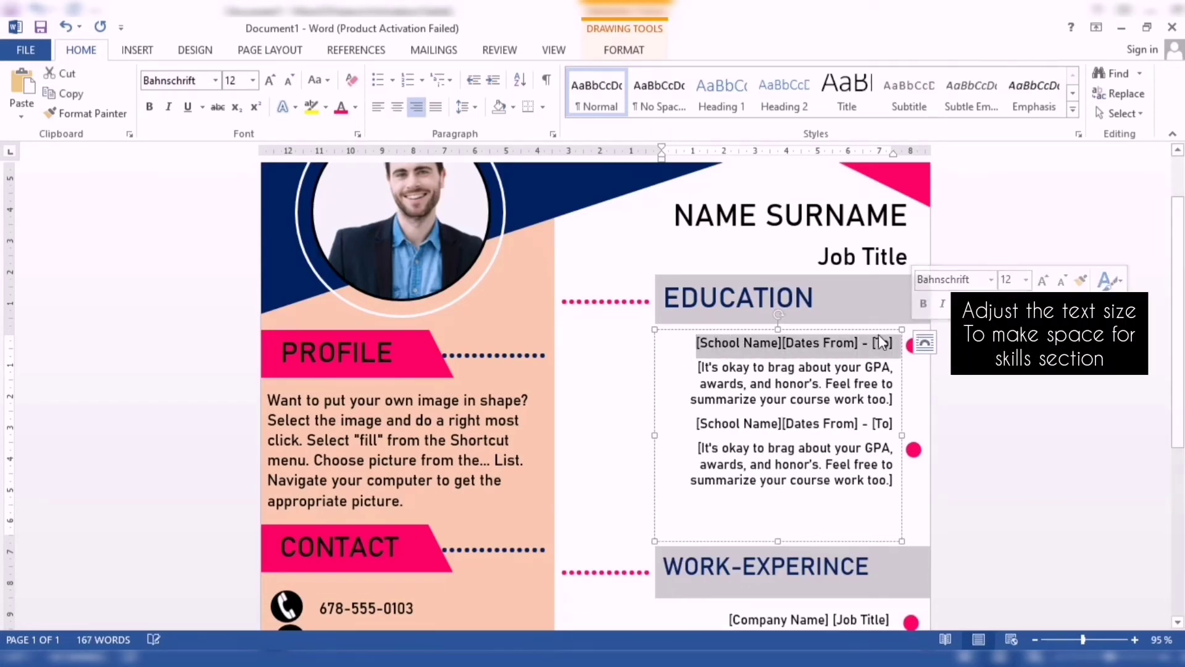
click(687, 427)
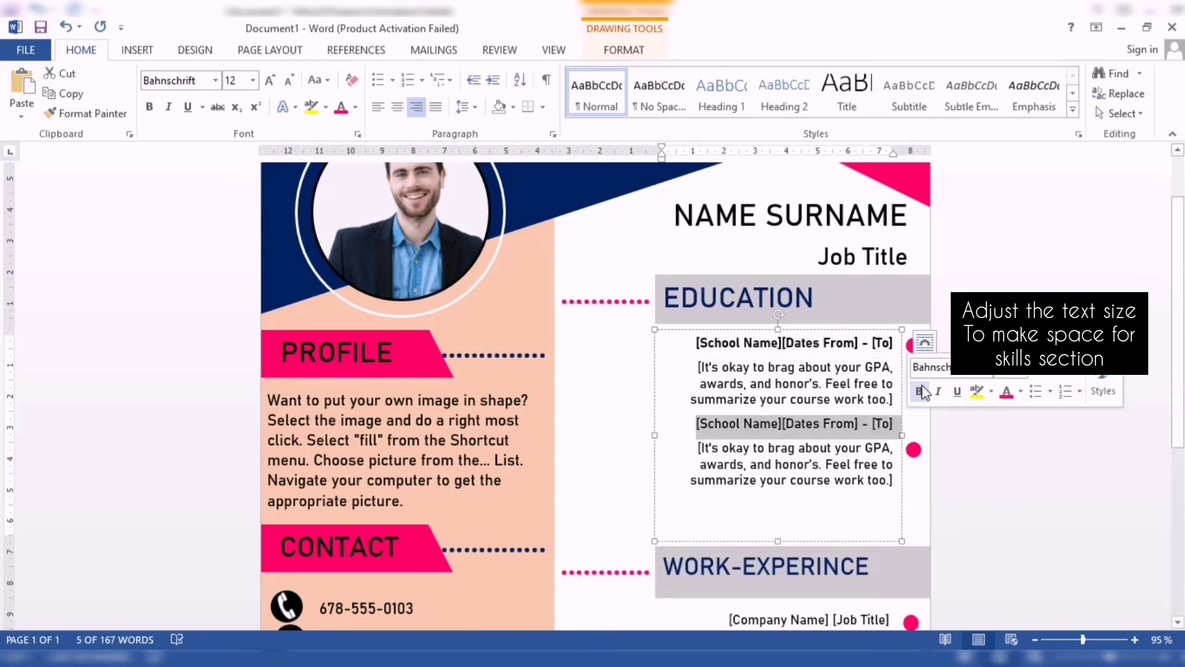
- Shrink the Education text box and move the WORK-EXPERINCE heading up beneath it
scroll(843, 506, down, 1)
scroll(843, 506, down, 1)
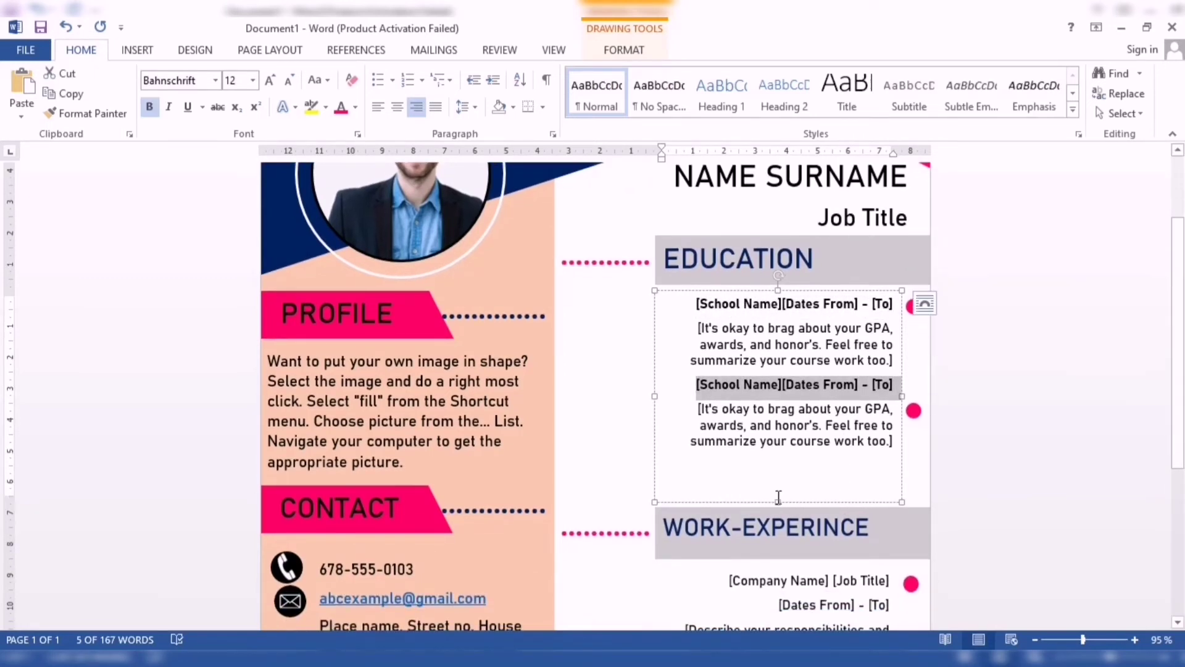
click(779, 497)
drag(776, 501, 775, 459)
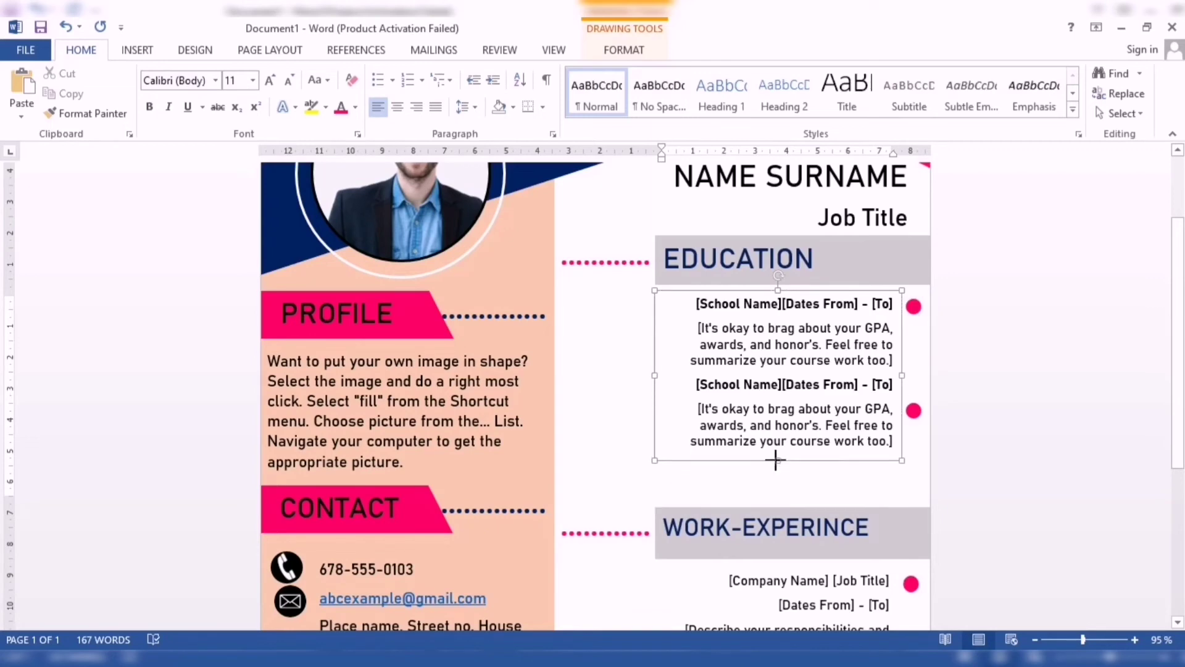
click(914, 411)
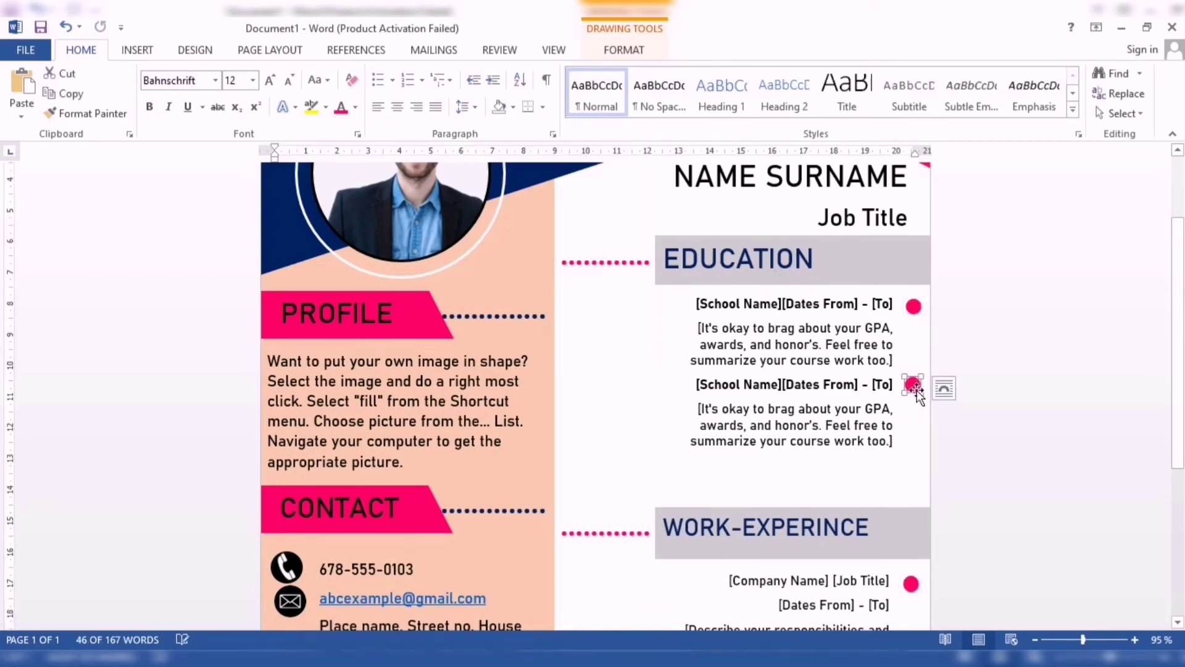
scroll(908, 413, down, 5)
click(895, 424)
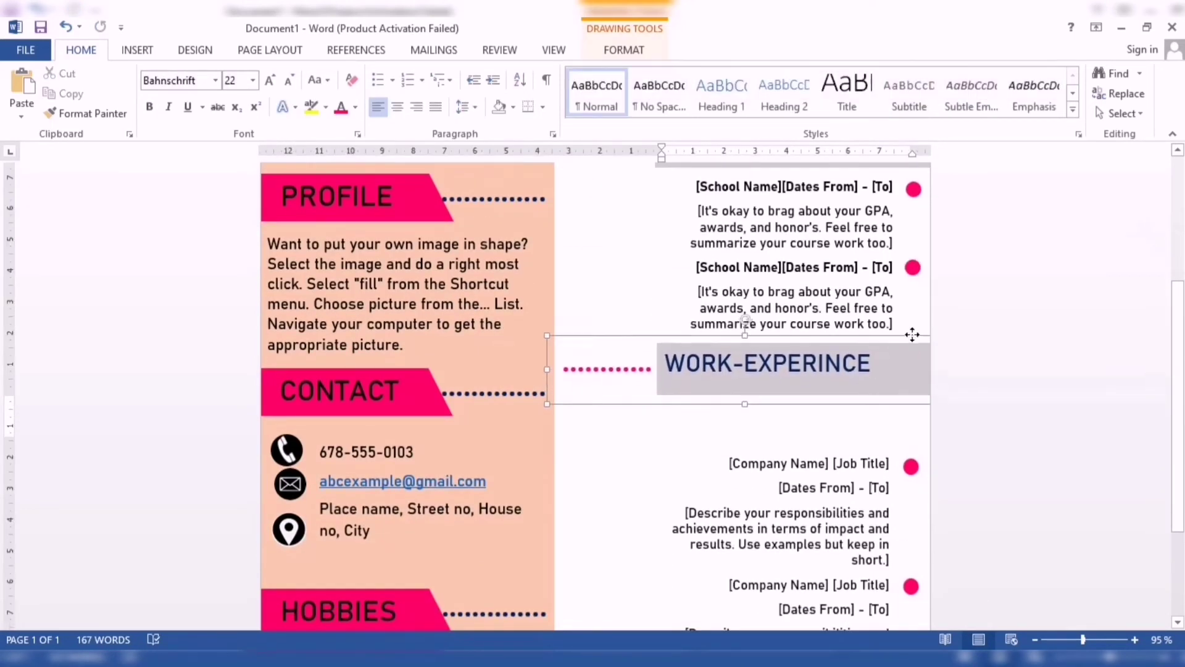
drag(914, 386, 912, 332)
- Join the first job's dates onto its title line and widen the work-experience box leftward
click(781, 487)
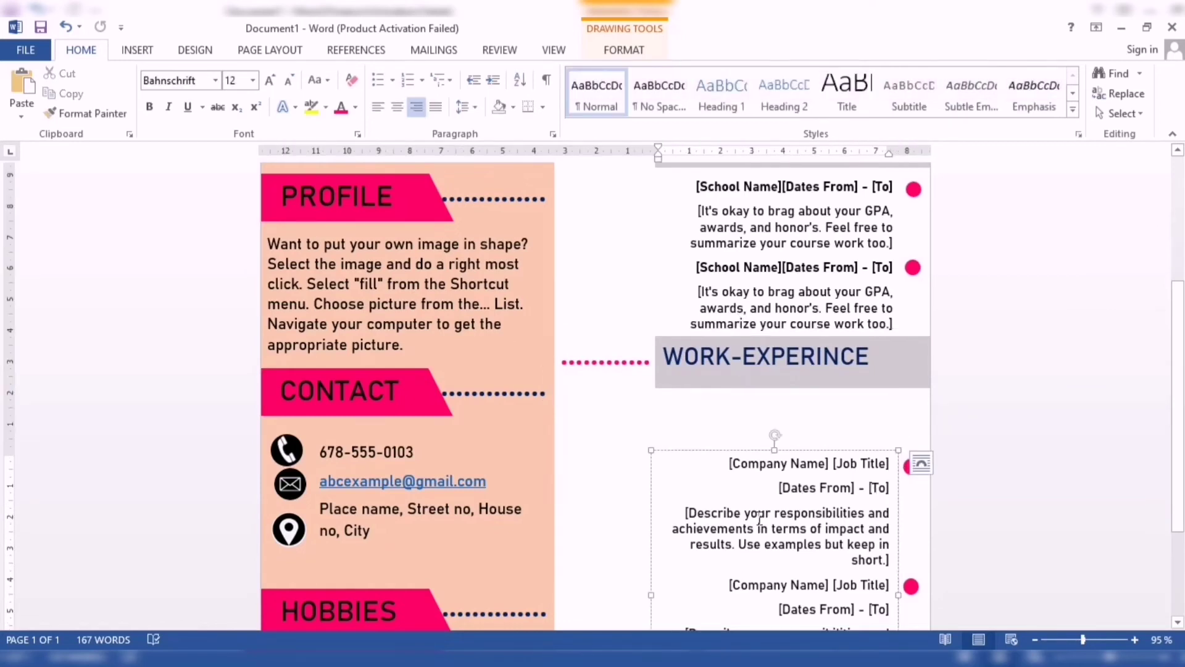
key(BackSpace)
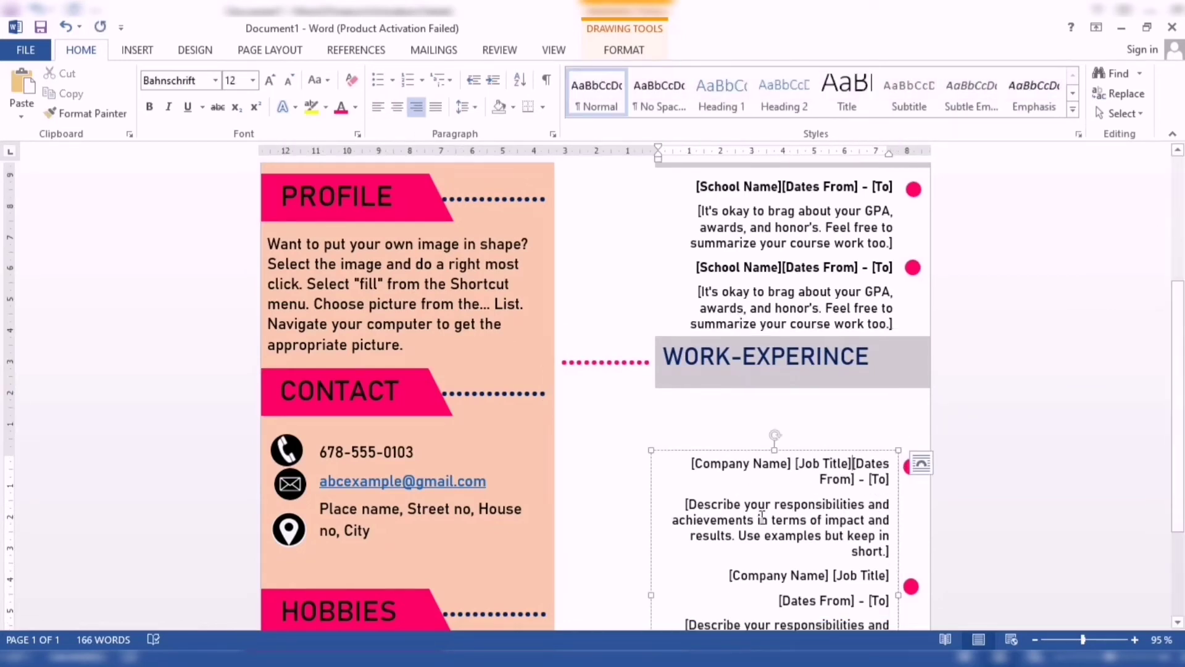
drag(653, 596, 614, 584)
scroll(630, 512, down, 4)
scroll(679, 401, up, 4)
scroll(758, 289, up, 1)
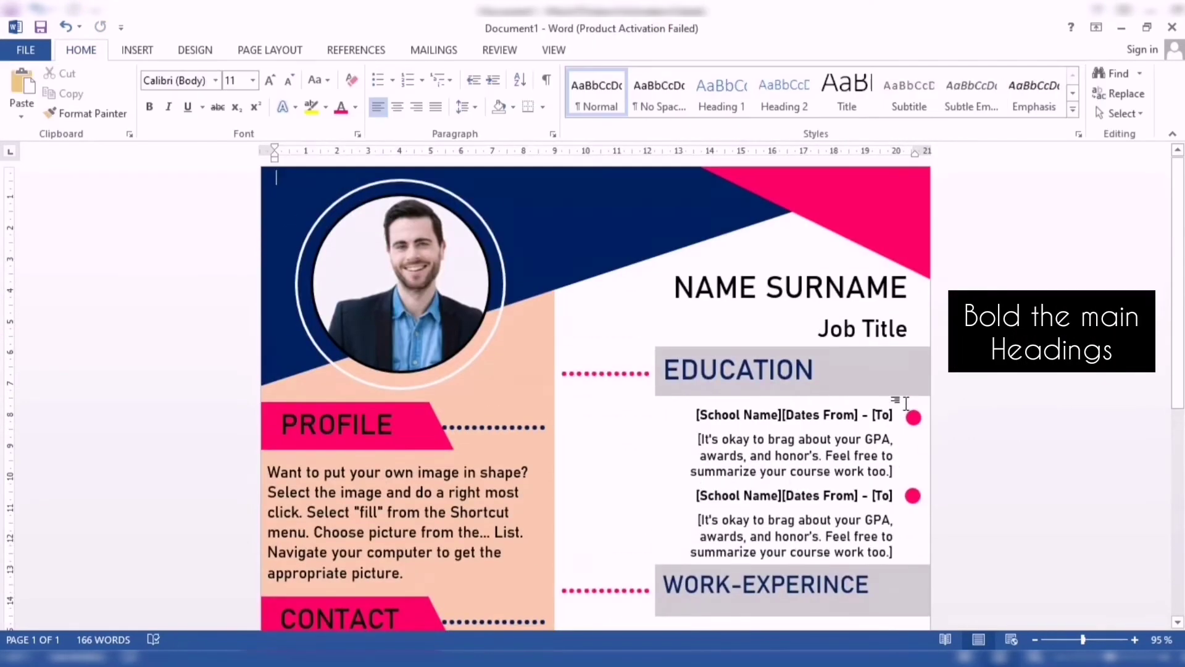
- Widen the Education text box to the left
click(660, 427)
drag(656, 492, 631, 476)
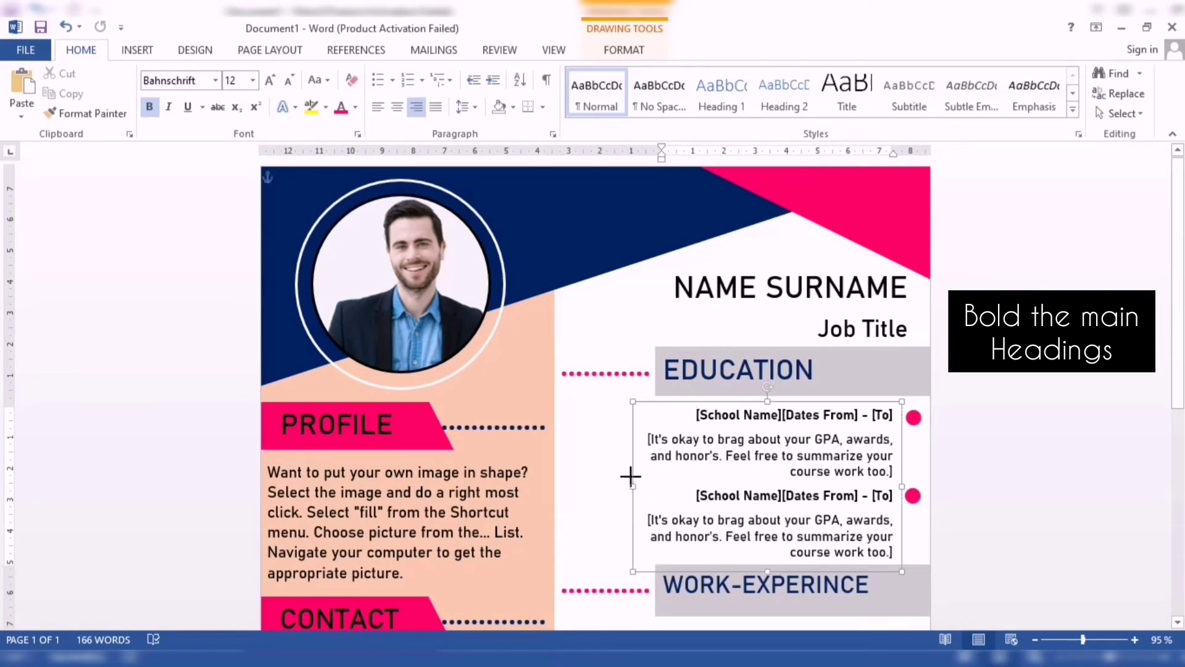
scroll(648, 378, down, 4)
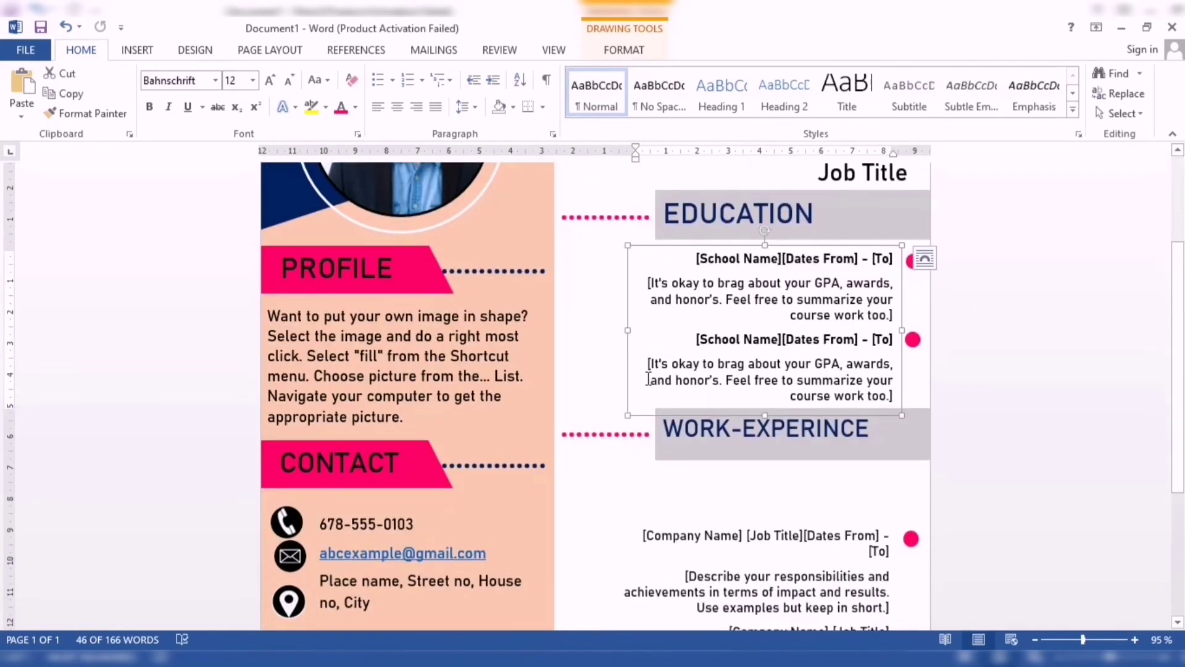
drag(626, 330, 620, 326)
scroll(622, 330, down, 2)
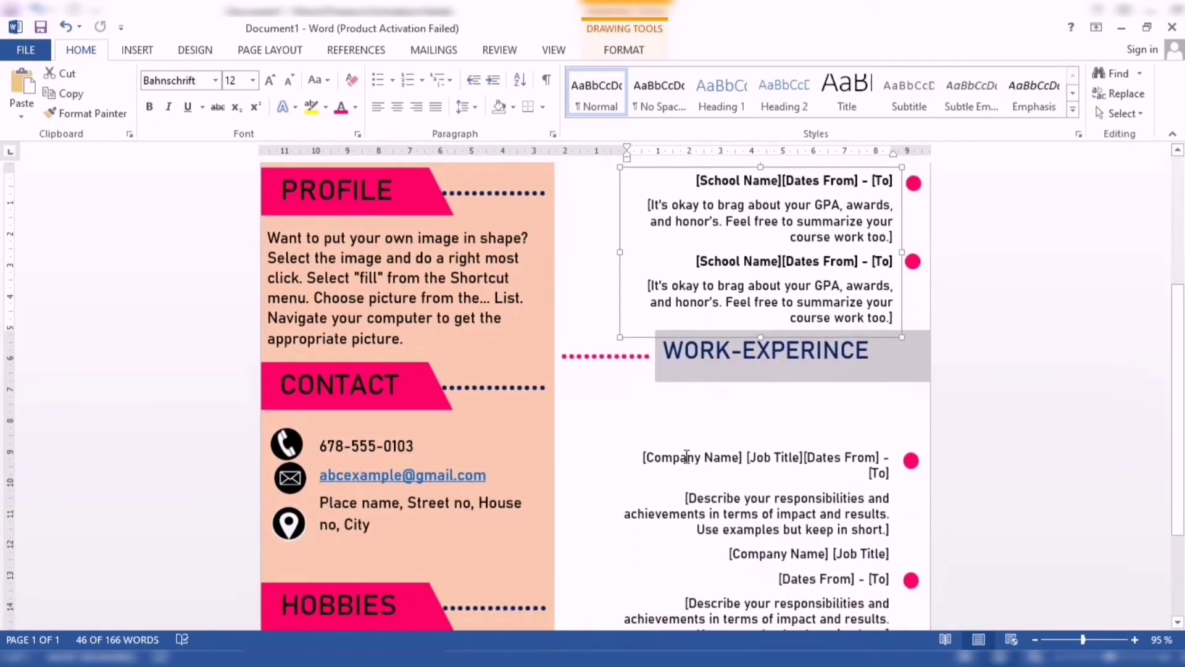
click(627, 466)
scroll(651, 418, up, 6)
scroll(797, 481, down, 9)
- Move the work-experience box up, join the second job's dates, and resize it
click(832, 559)
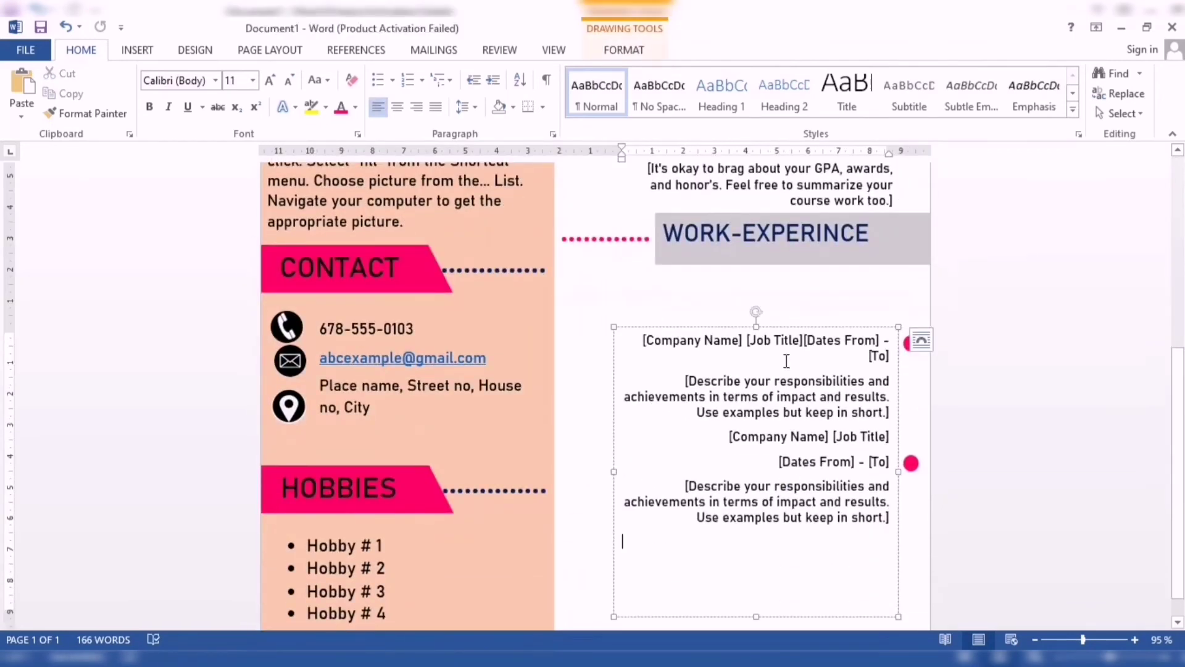
drag(764, 329, 764, 279)
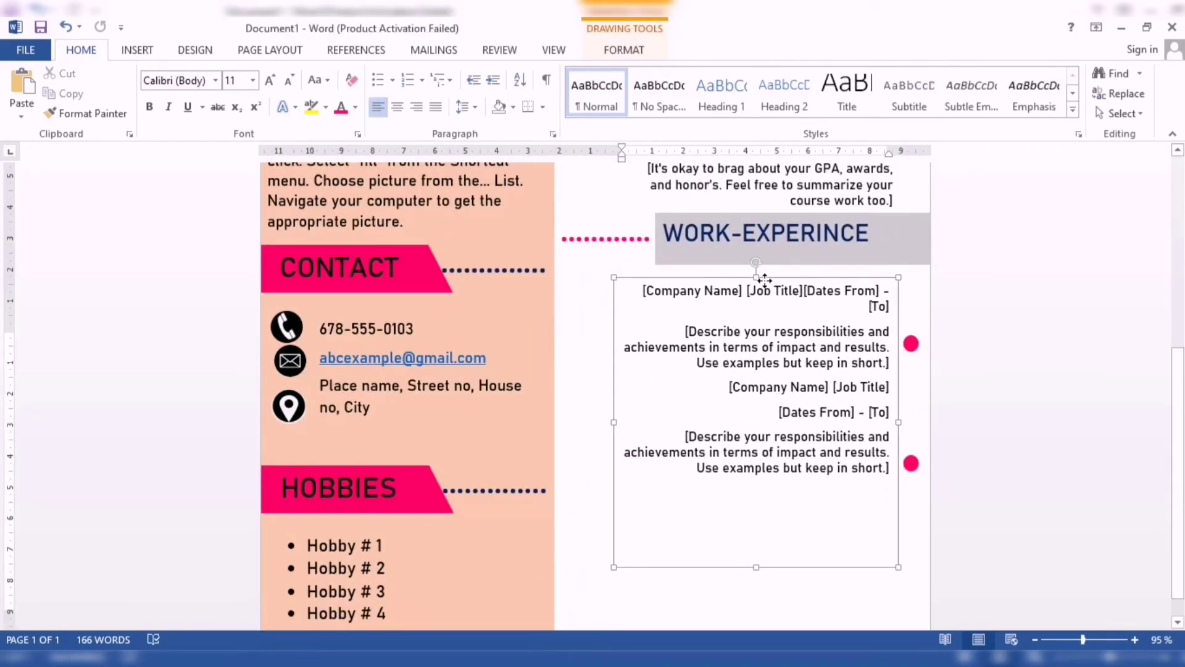
drag(614, 421, 608, 421)
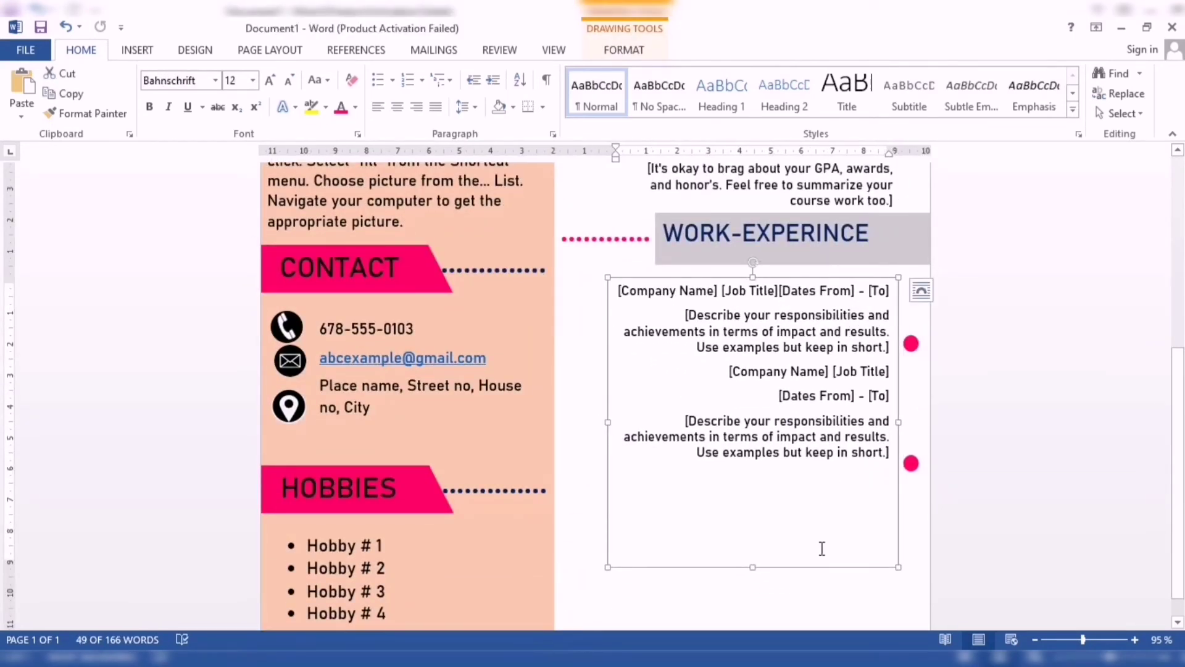
key(BackSpace)
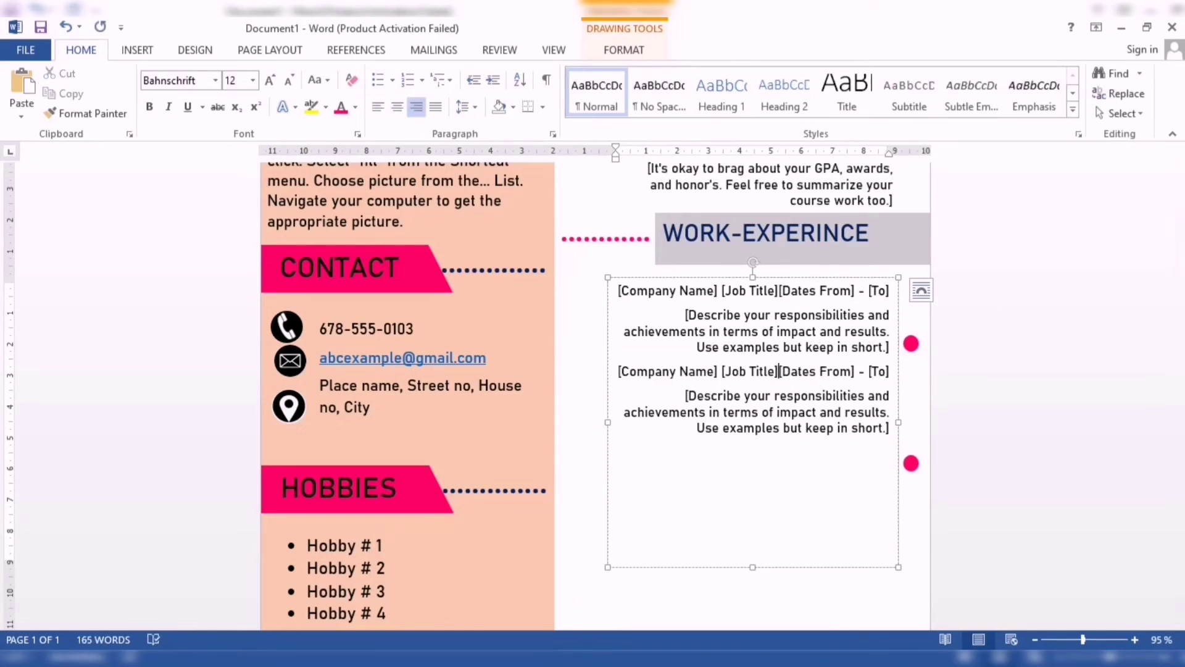
drag(752, 569, 767, 442)
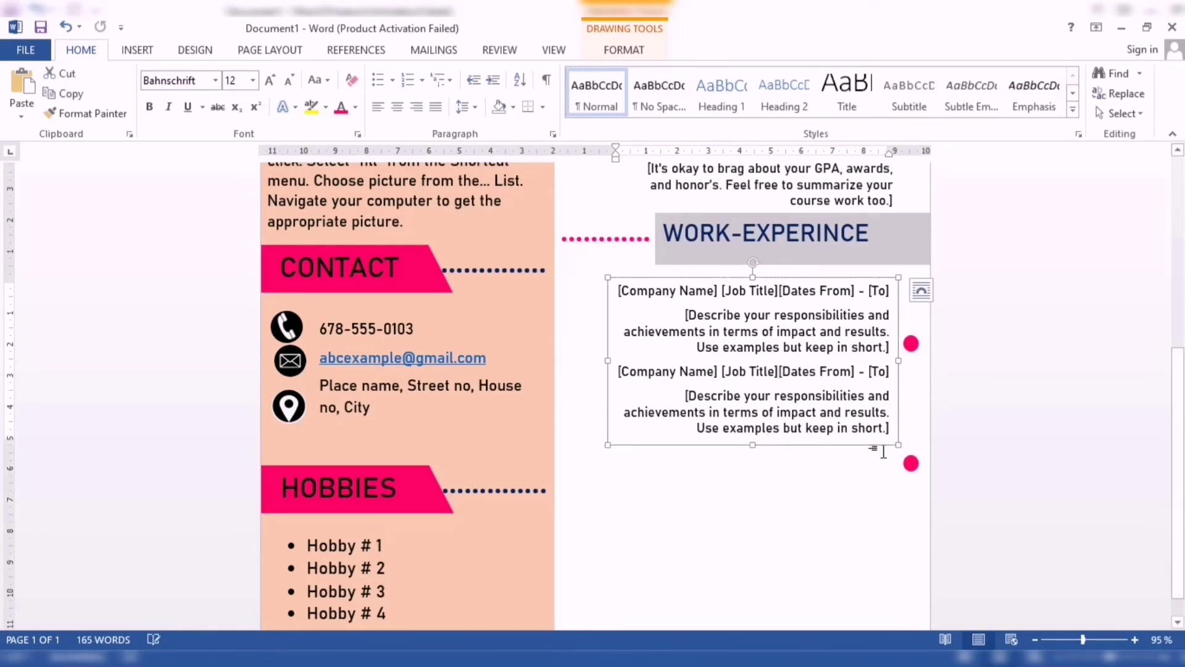
- Move the two pink dots beside the two job title lines
drag(912, 344, 911, 292)
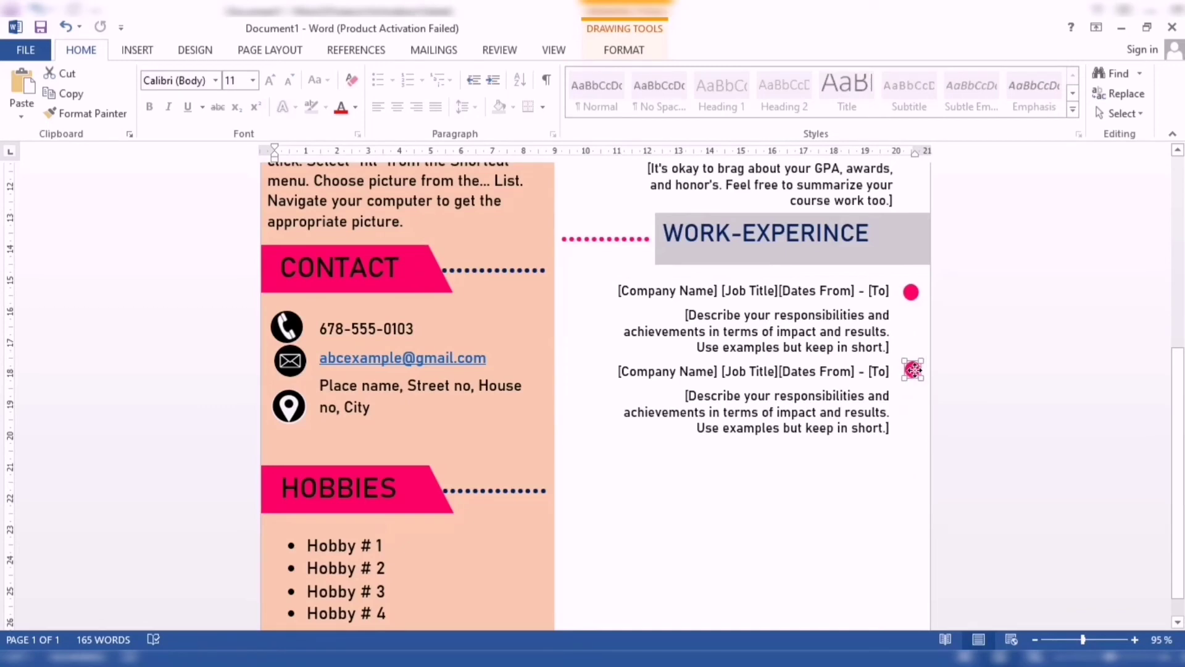
key(Escape)
scroll(913, 369, up, 7)
scroll(900, 482, down, 2)
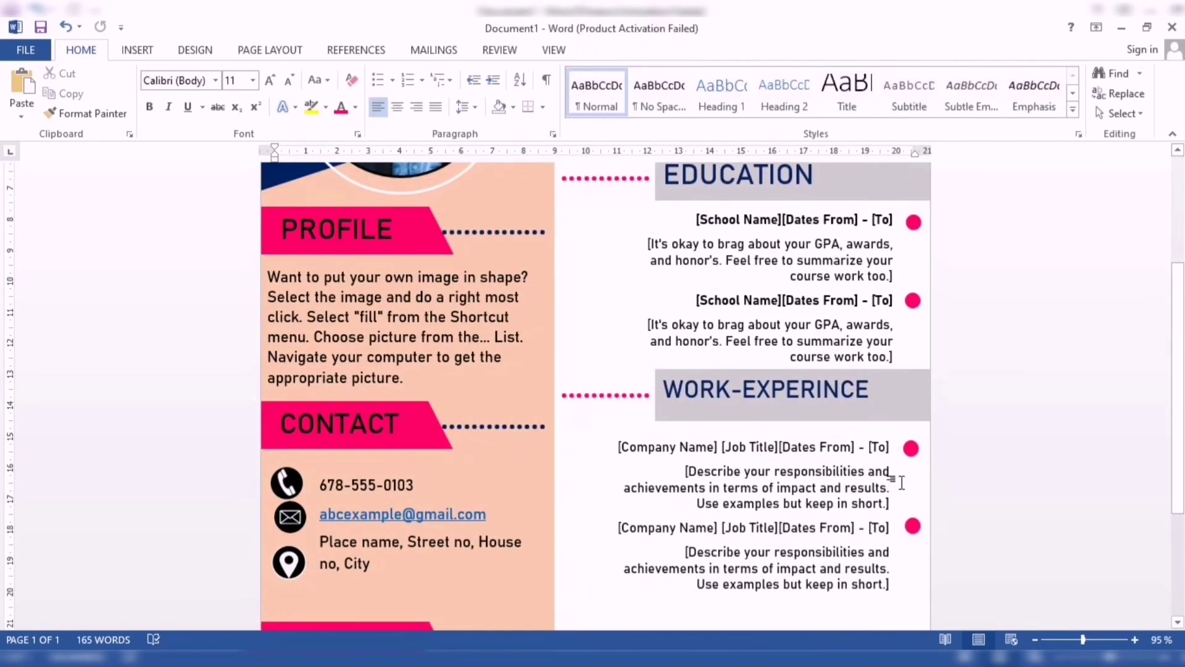
drag(913, 526, 903, 527)
scroll(911, 533, down, 1)
key(Escape)
scroll(905, 535, up, 4)
scroll(847, 484, down, 4)
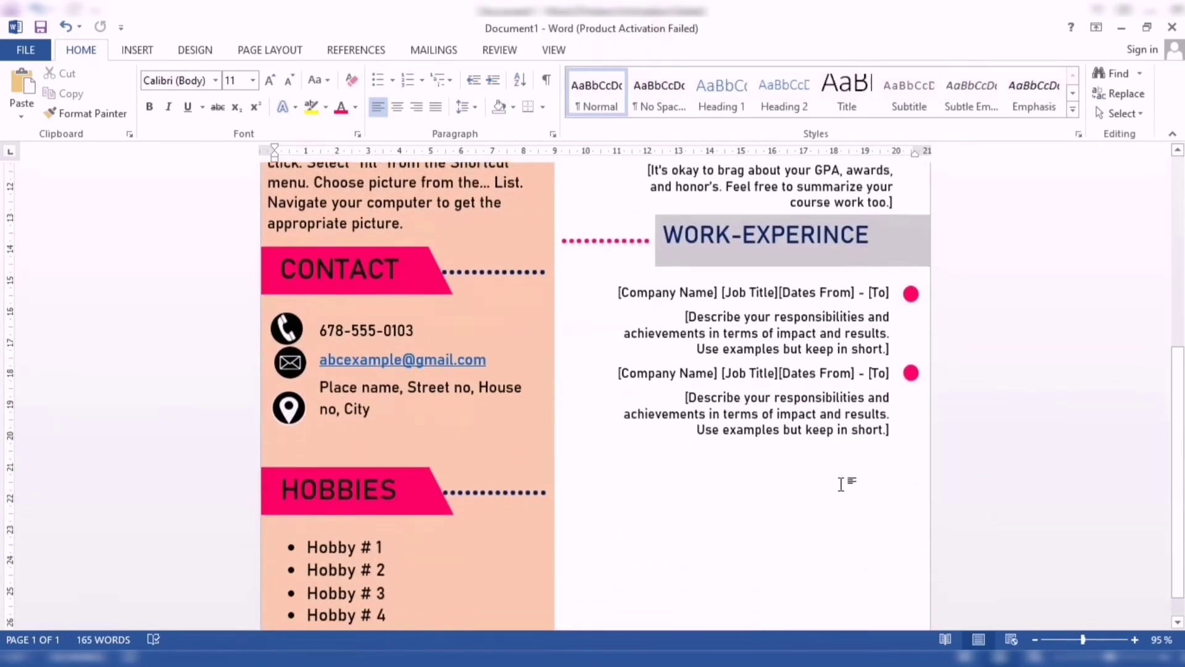
scroll(847, 484, down, 2)
click(920, 235)
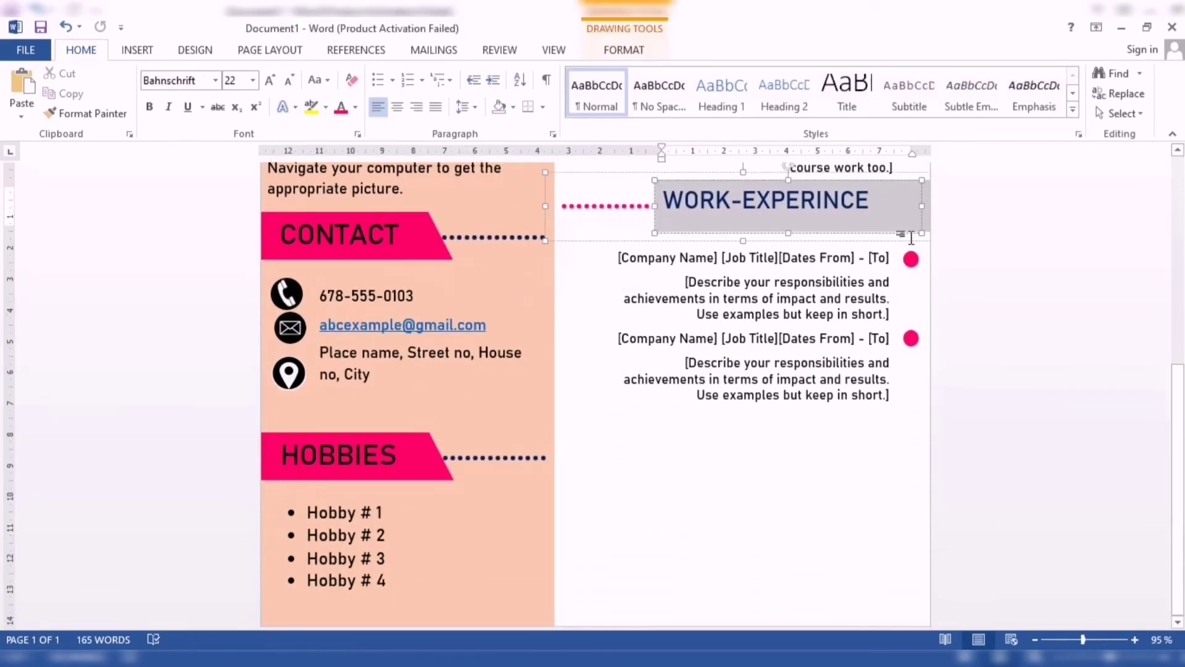
- Paste a copy of the WORK-EXPERINCE heading below the jobs and retitle it SKILLS at 22 pt
click(913, 241)
key(ctrl+v)
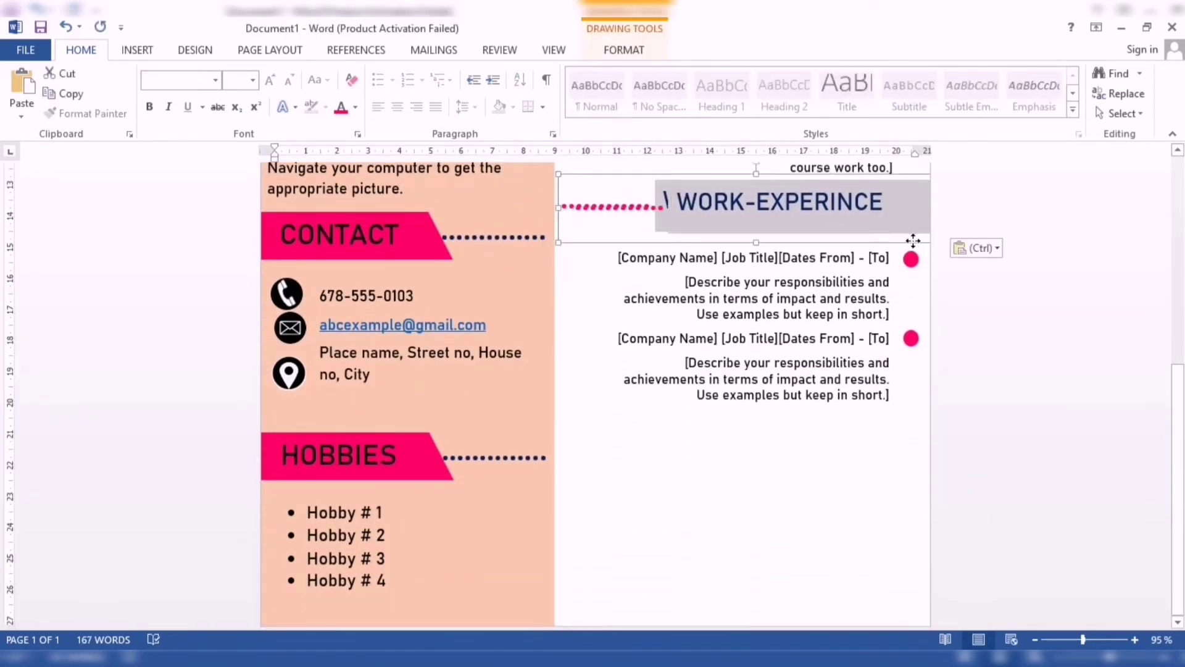
mouse_move(913, 240)
mouse_down()
mouse_move(889, 479)
mouse_move(898, 472)
mouse_up()
click(876, 433)
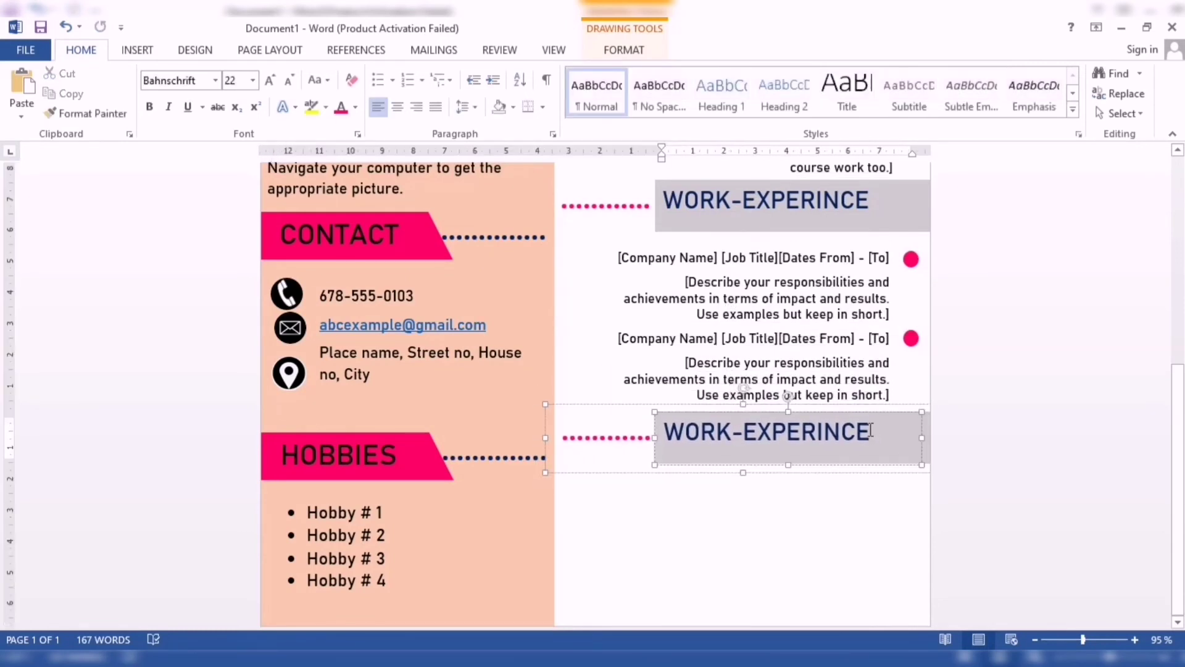
key(BackSpace)
key(BackSpace)
key(BackSpace)
text(SKILLS)
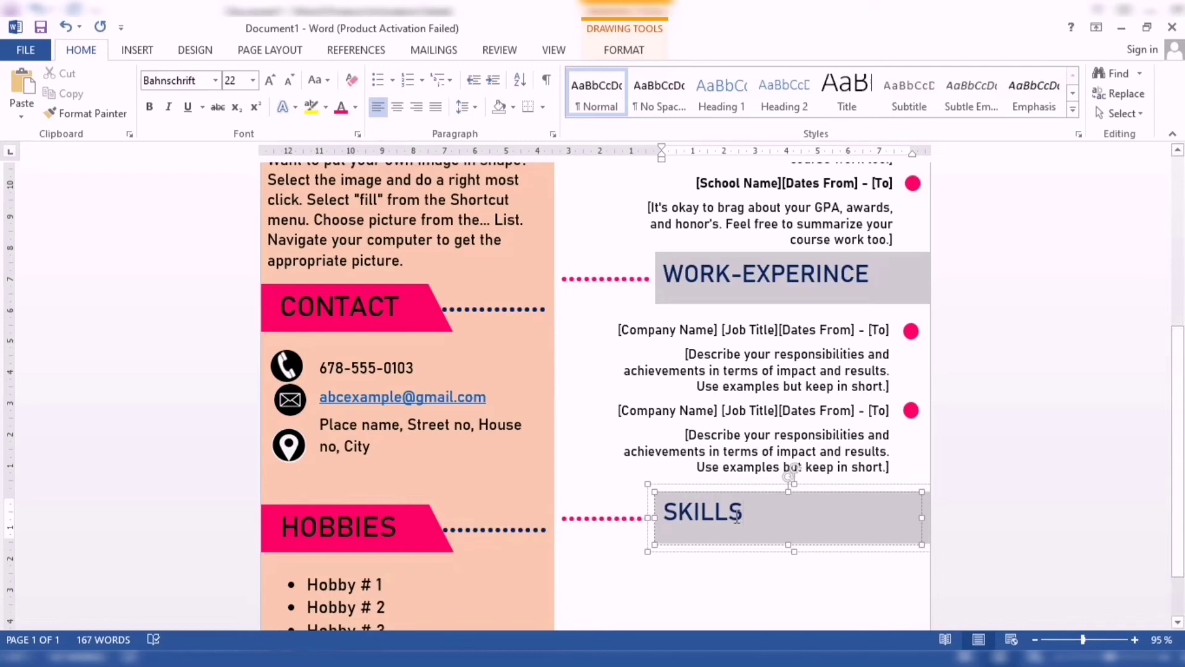
double_click(736, 516)
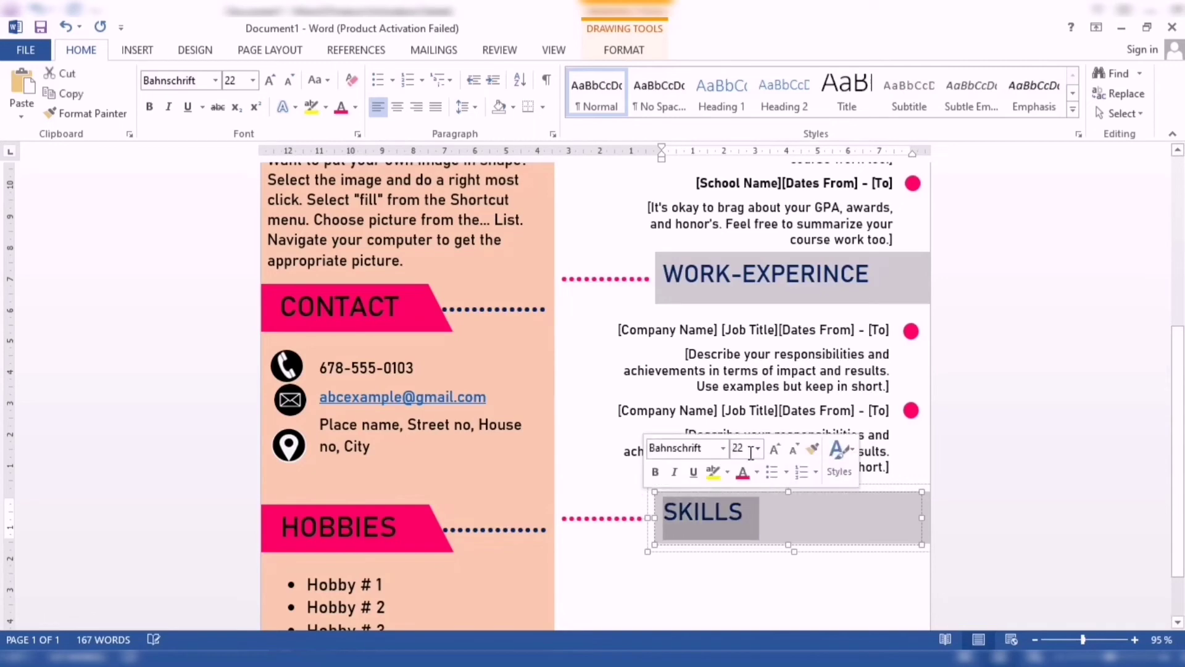
click(758, 448)
click(764, 566)
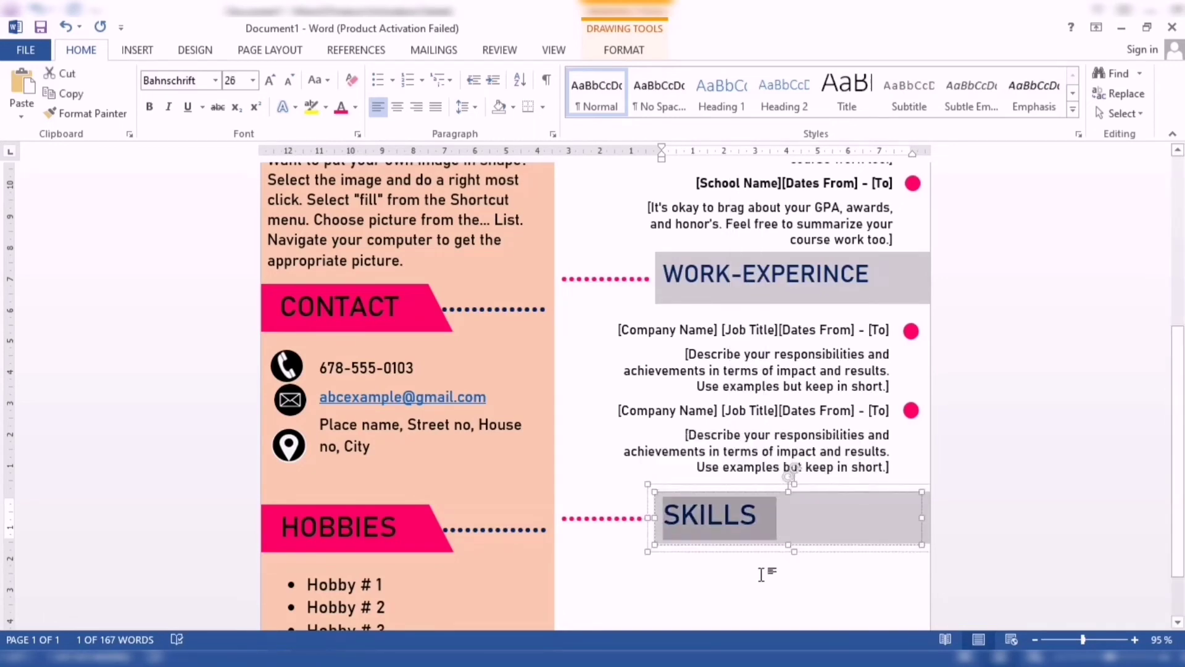
scroll(740, 518, down, 2)
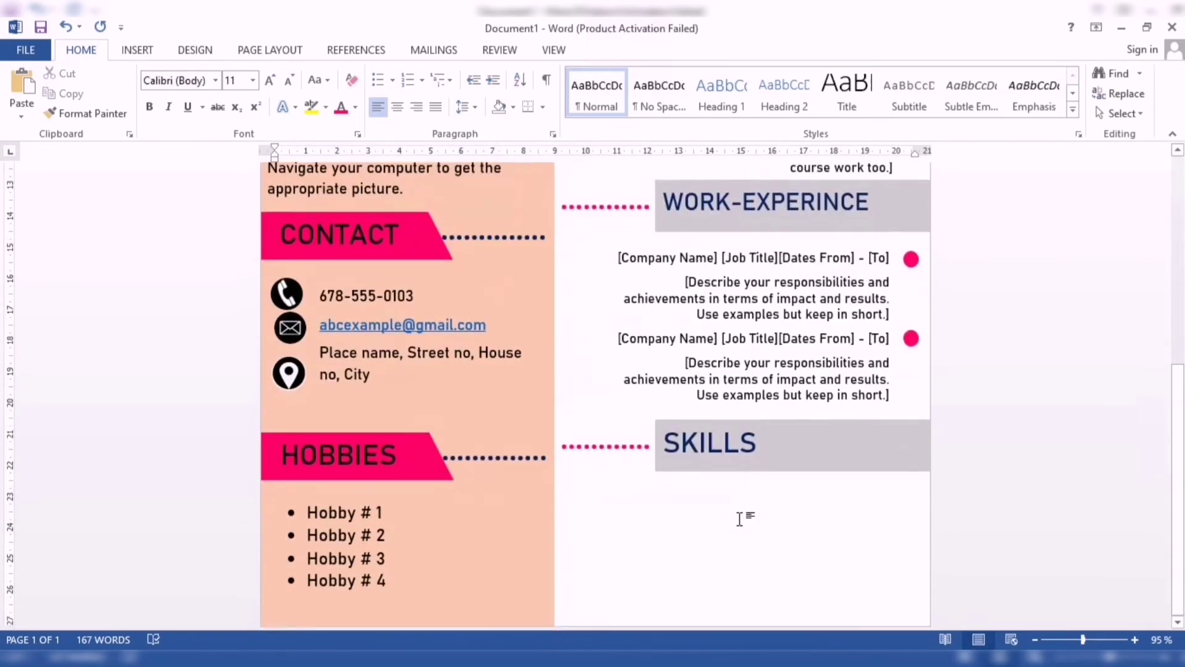
- Draw a text box beneath the SKILLS heading with no fill and no outline
click(137, 50)
click(810, 105)
click(824, 488)
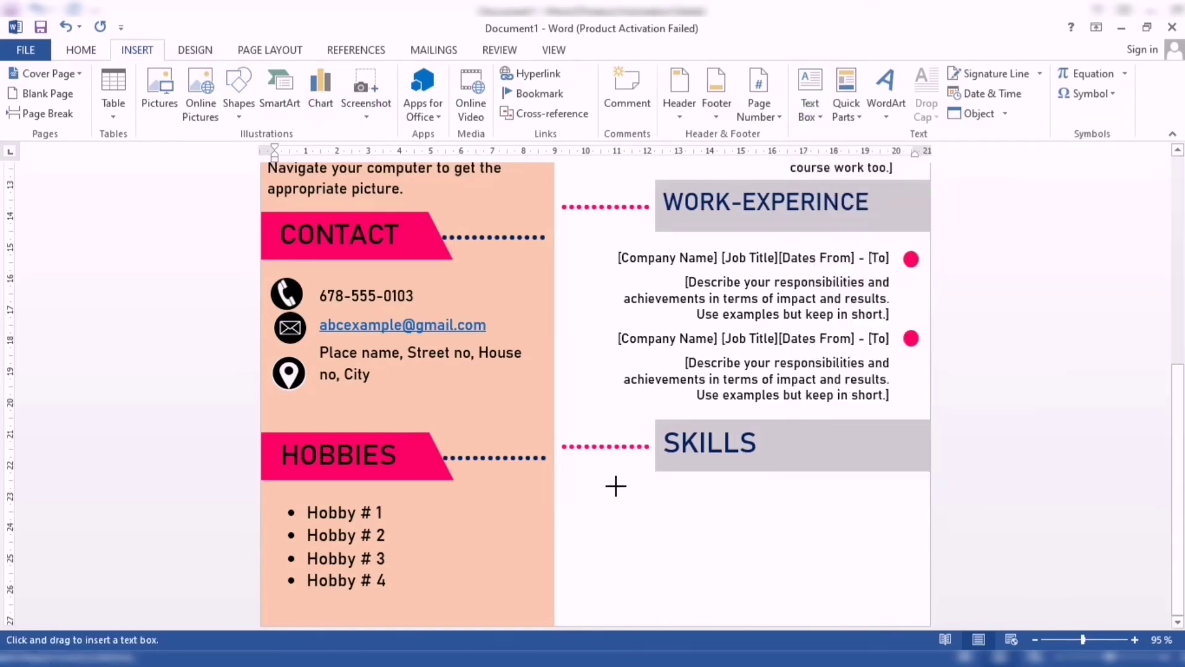
drag(627, 496, 926, 617)
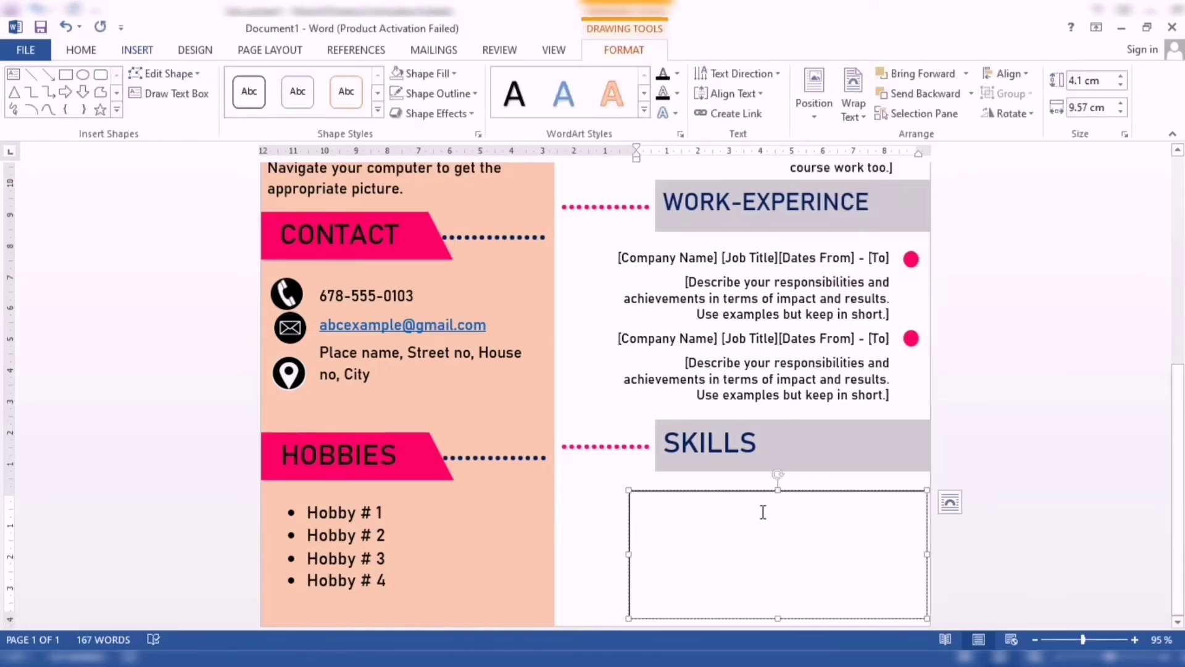
drag(777, 490, 777, 486)
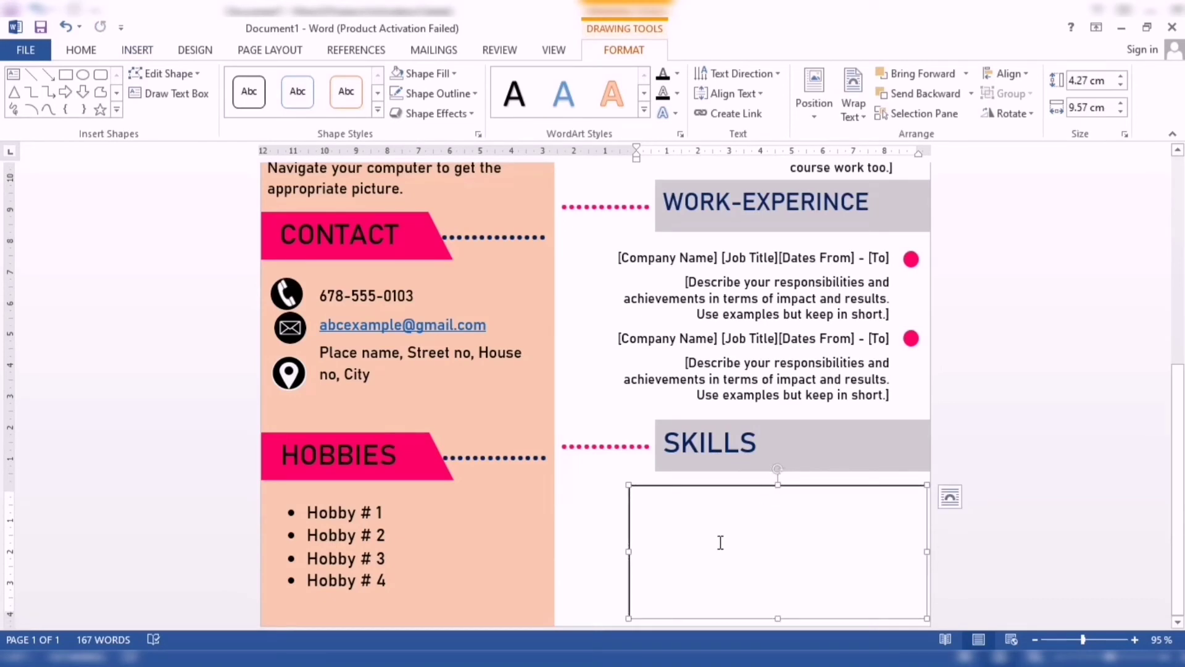
click(429, 74)
click(454, 258)
click(438, 93)
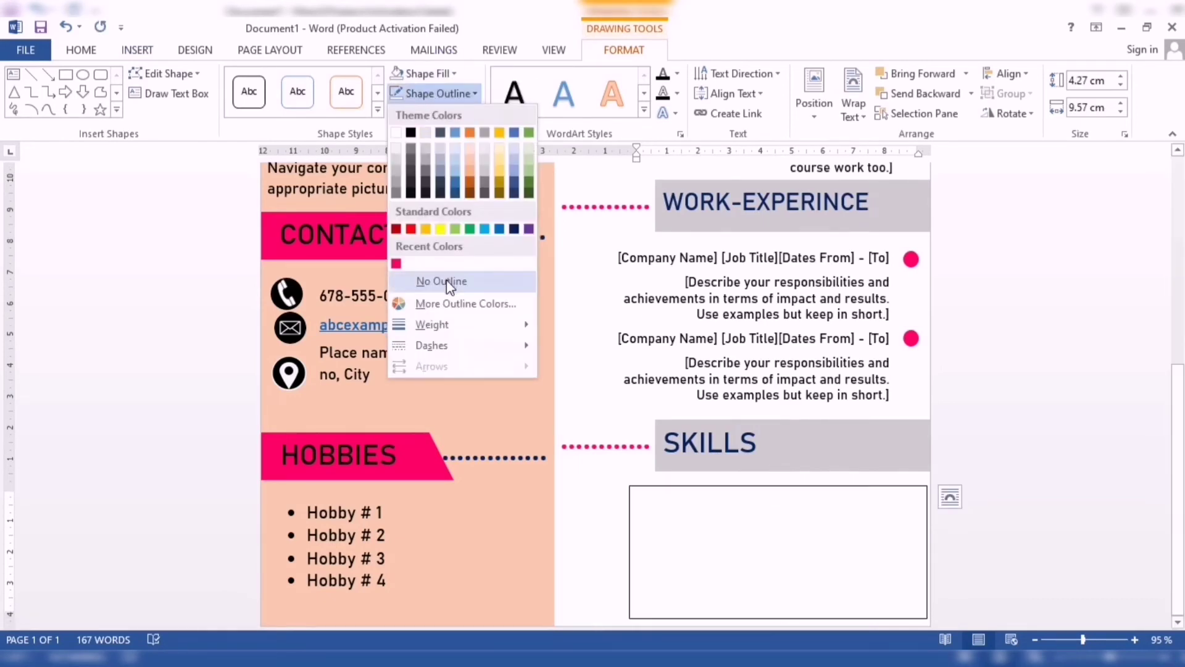
click(449, 283)
- Copy the four Skill lines from the cv data notes
click(679, 580)
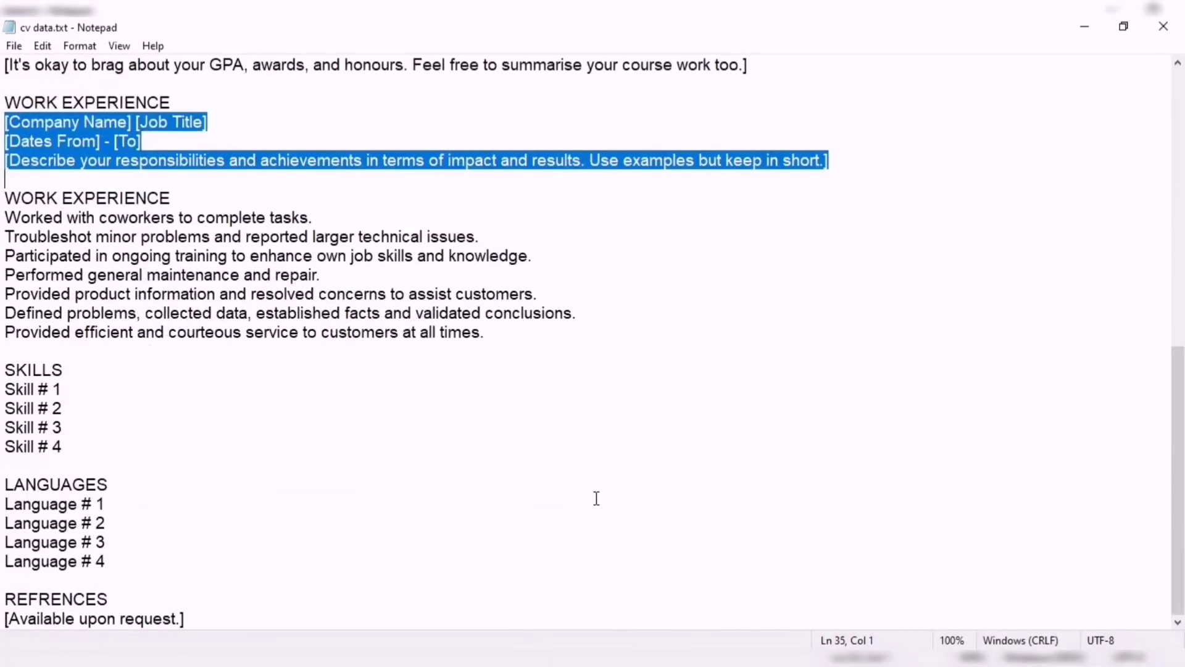
drag(5, 369, 62, 447)
right_click(24, 409)
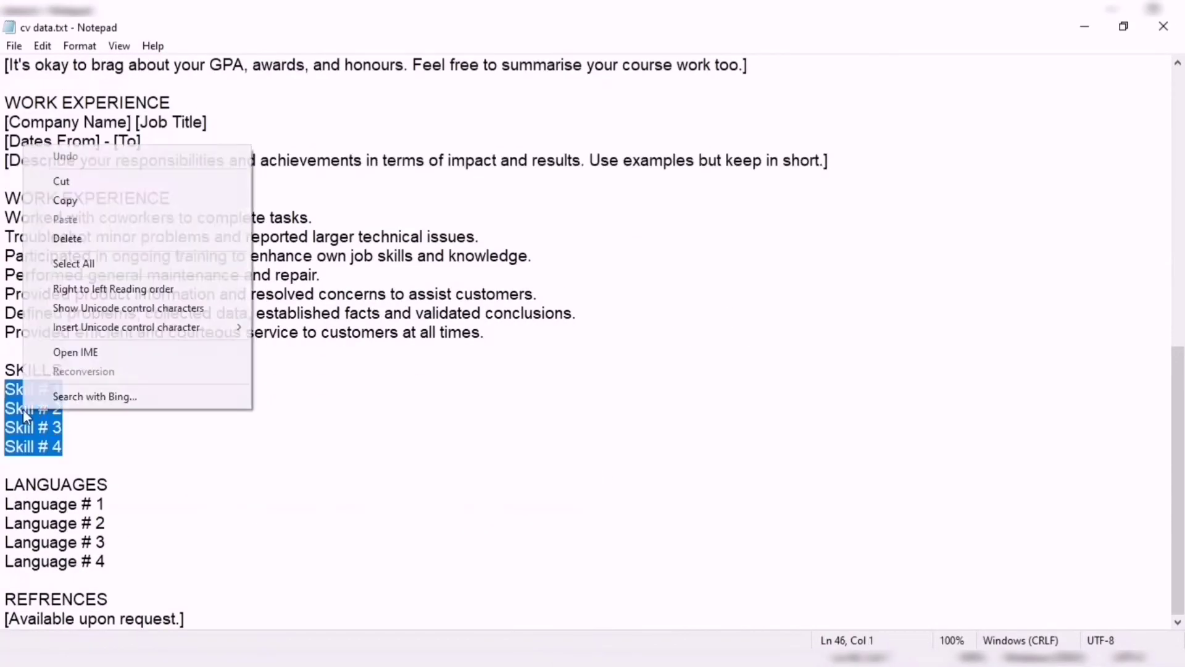
click(94, 201)
key(alt+Tab)
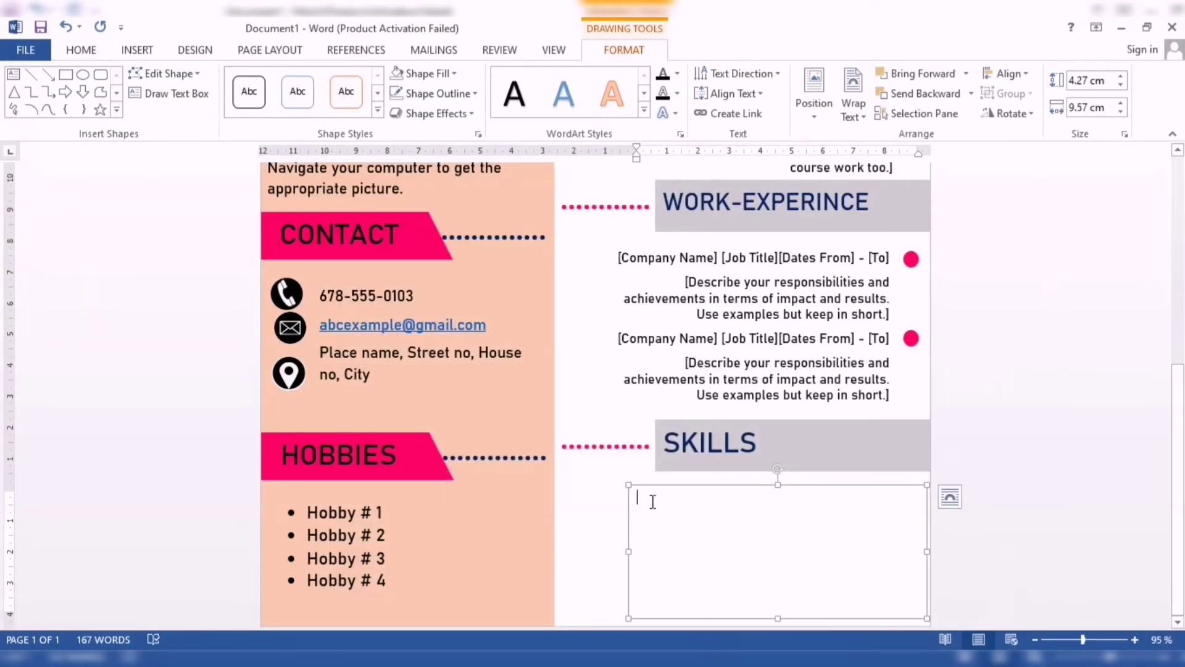
- Set the Skill lines to 14 pt Bahnschrift
drag(685, 569, 606, 488)
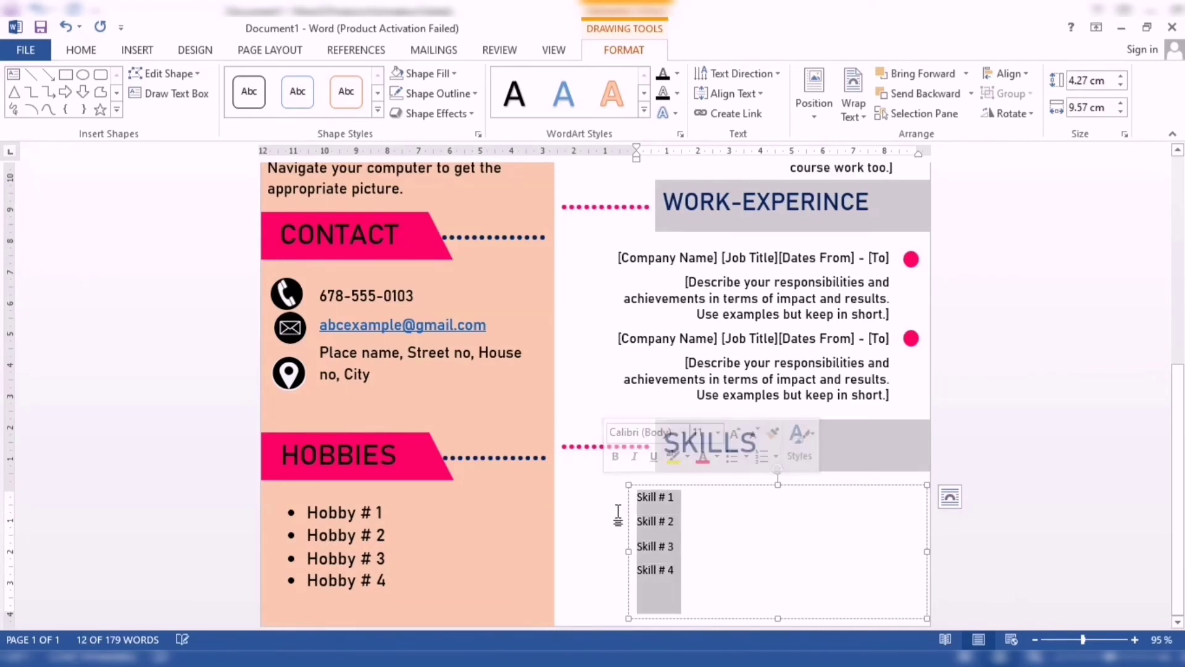
click(718, 434)
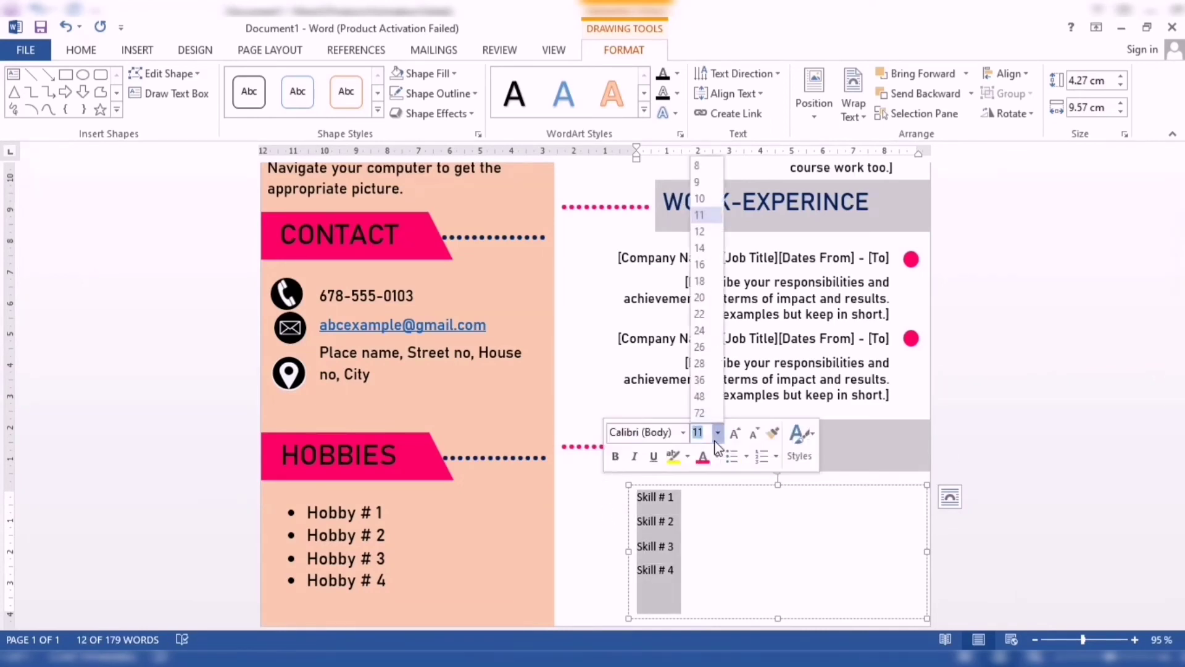
click(701, 247)
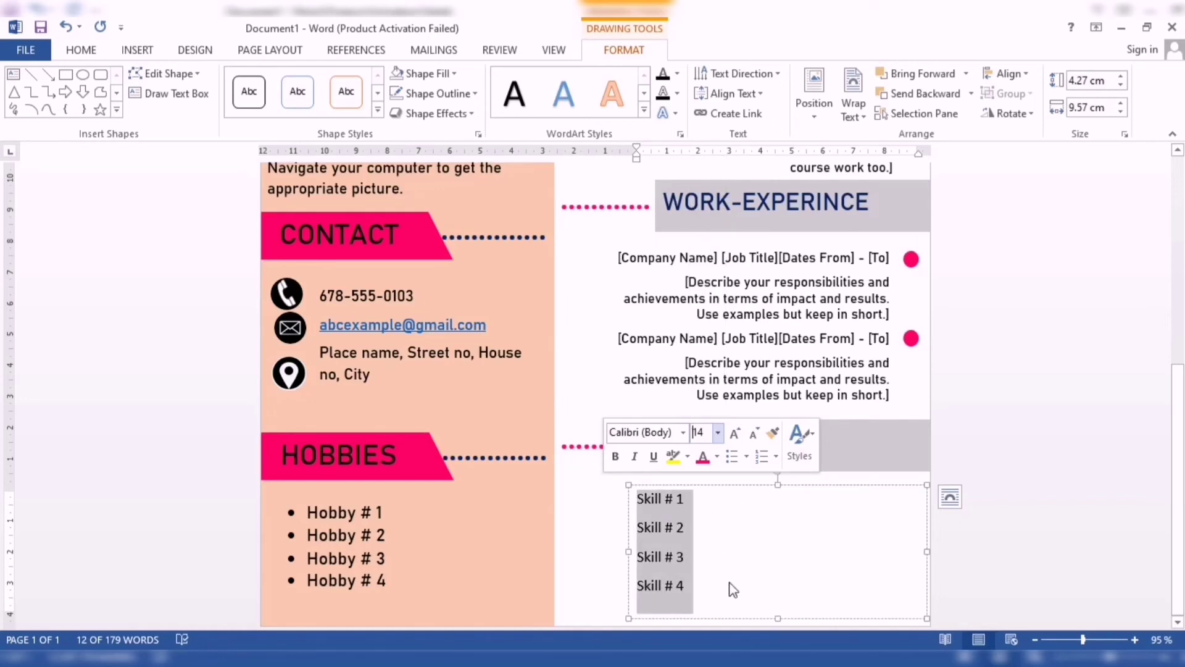
click(681, 435)
click(722, 108)
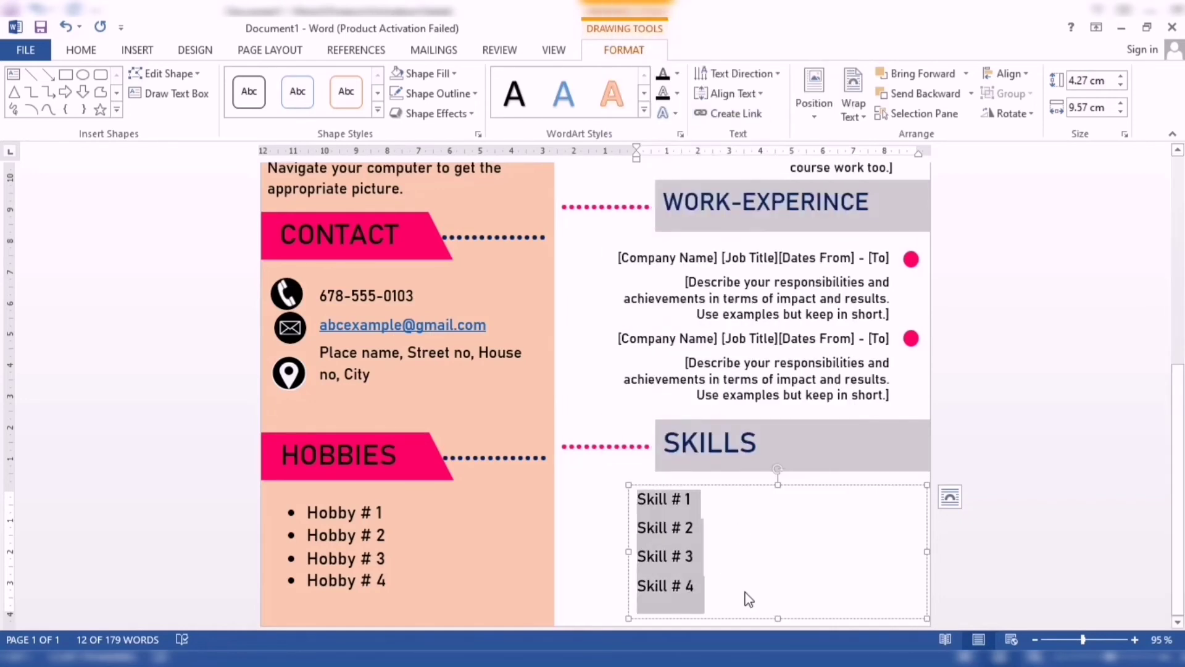
click(718, 586)
- Right-align the Skill # 1–4 lines
drag(703, 587, 635, 494)
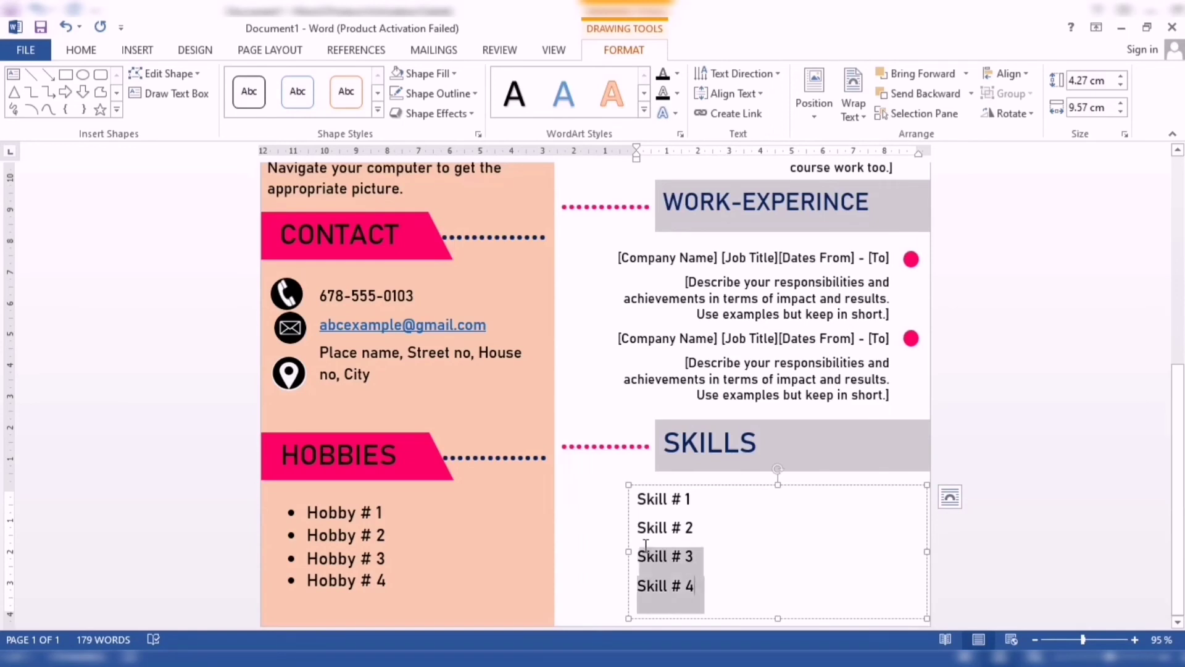
click(99, 52)
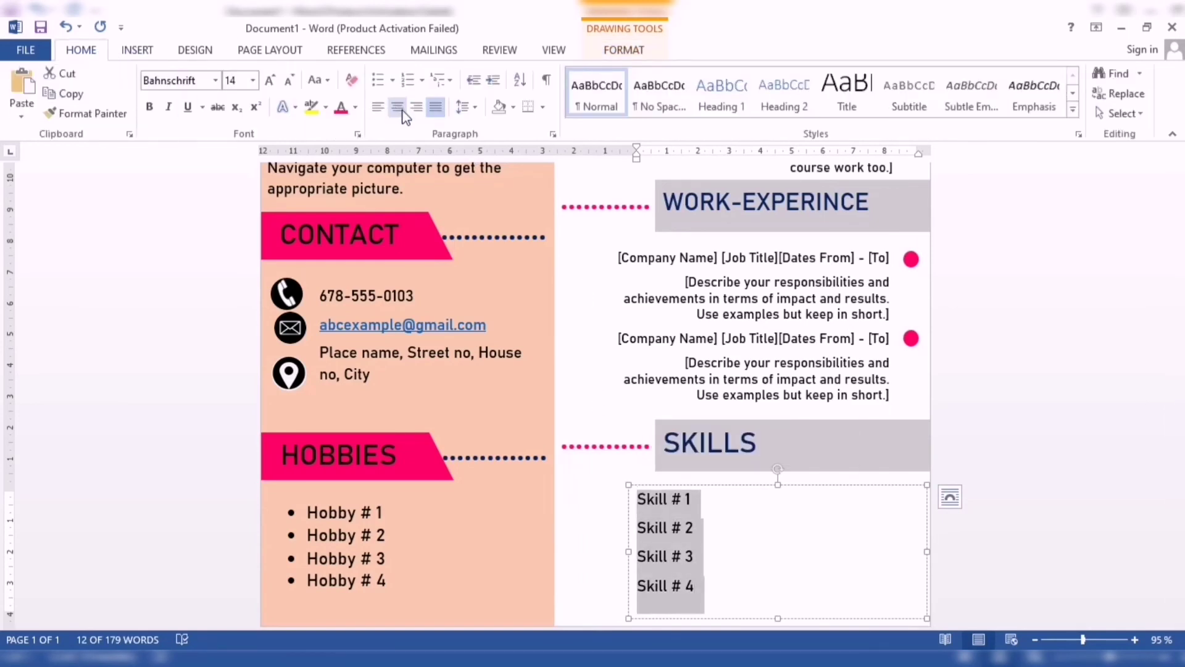
click(417, 108)
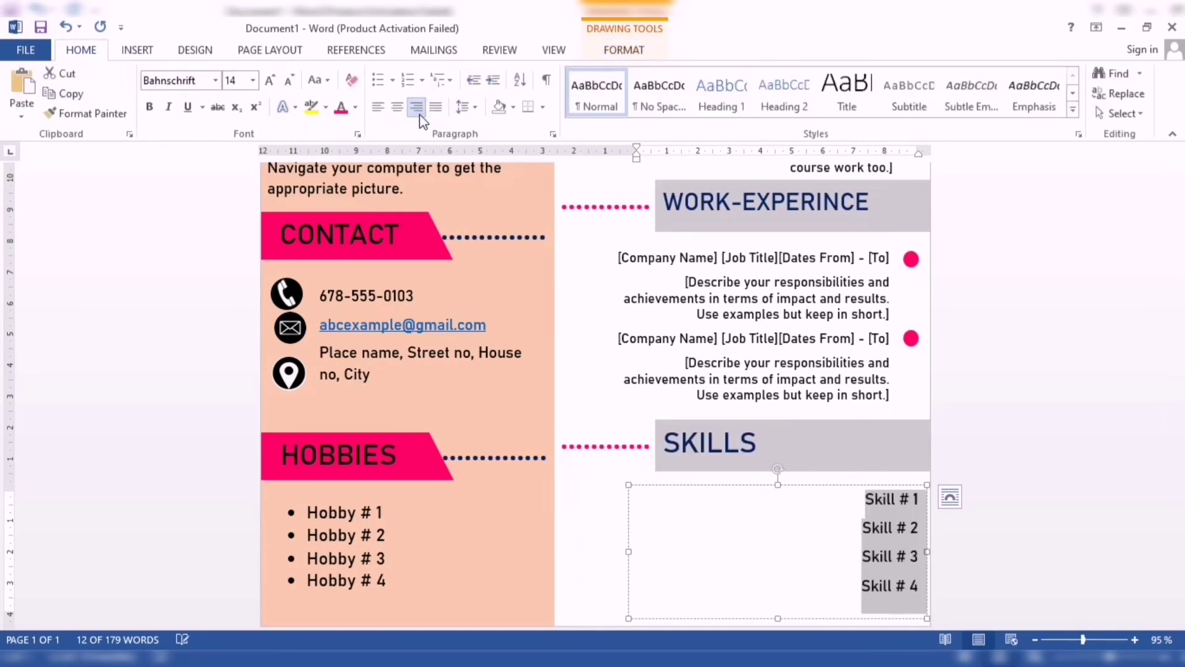
- Narrow the text box from both sides to hug the Skill lines
right_click(903, 555)
key(Escape)
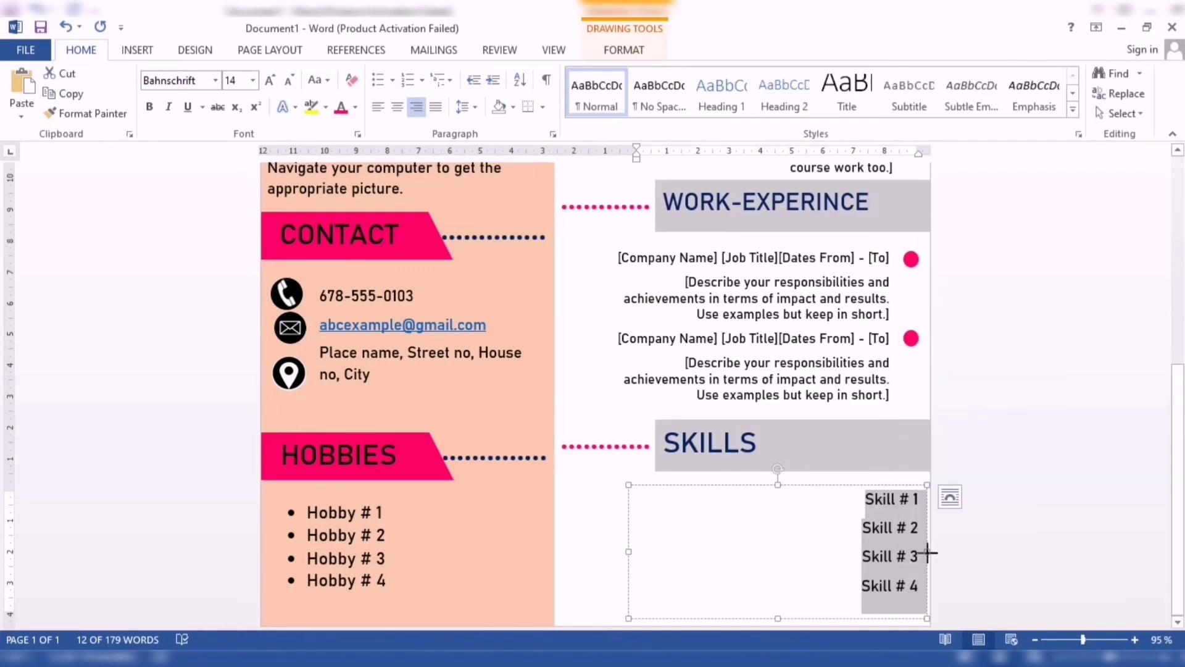
drag(927, 552, 912, 551)
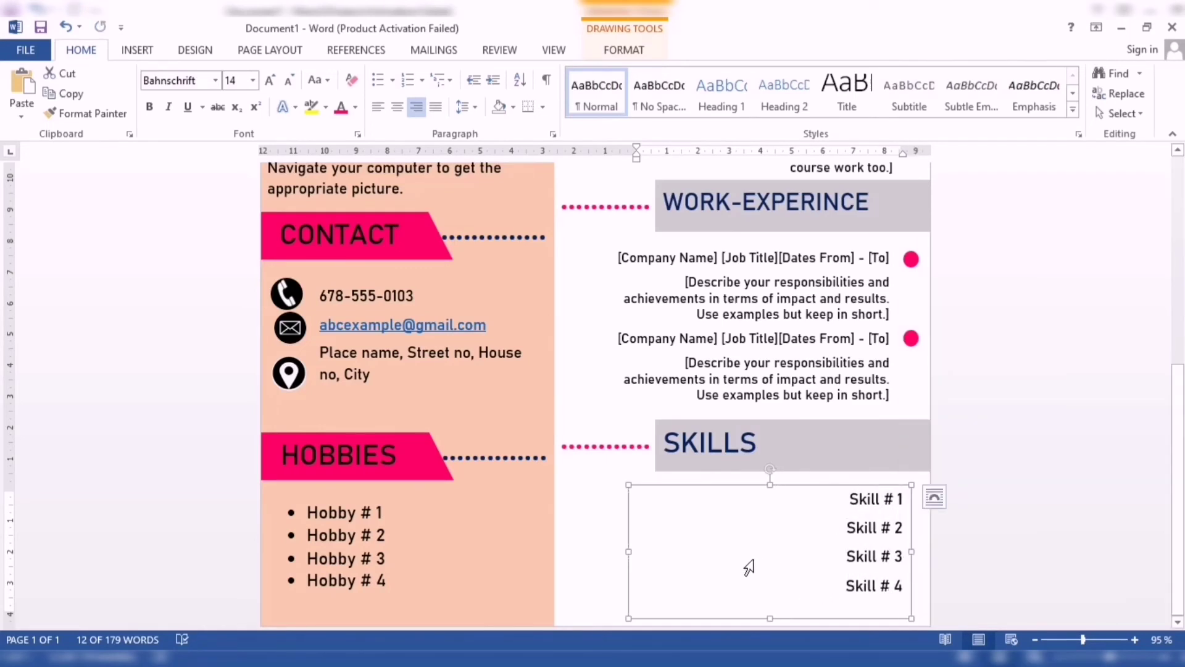
drag(627, 557, 826, 555)
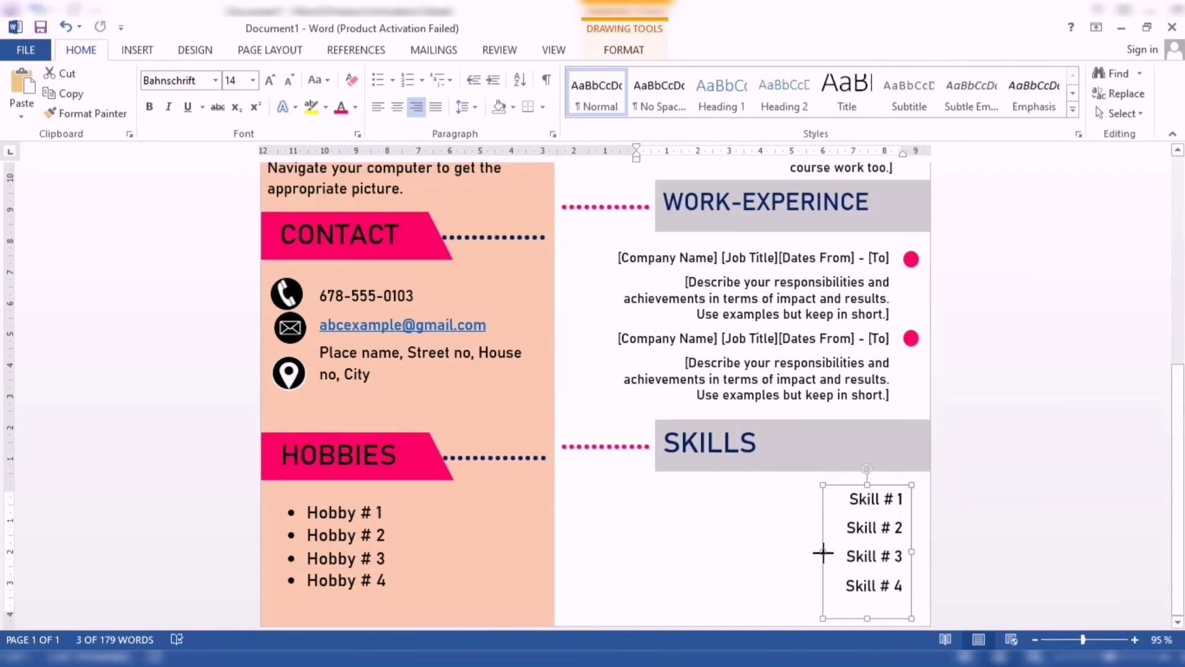
scroll(796, 491, up, 3)
scroll(797, 491, down, 3)
- Draw a small 0.47 cm rectangle square left of Skill # 1 and duplicate it
click(137, 50)
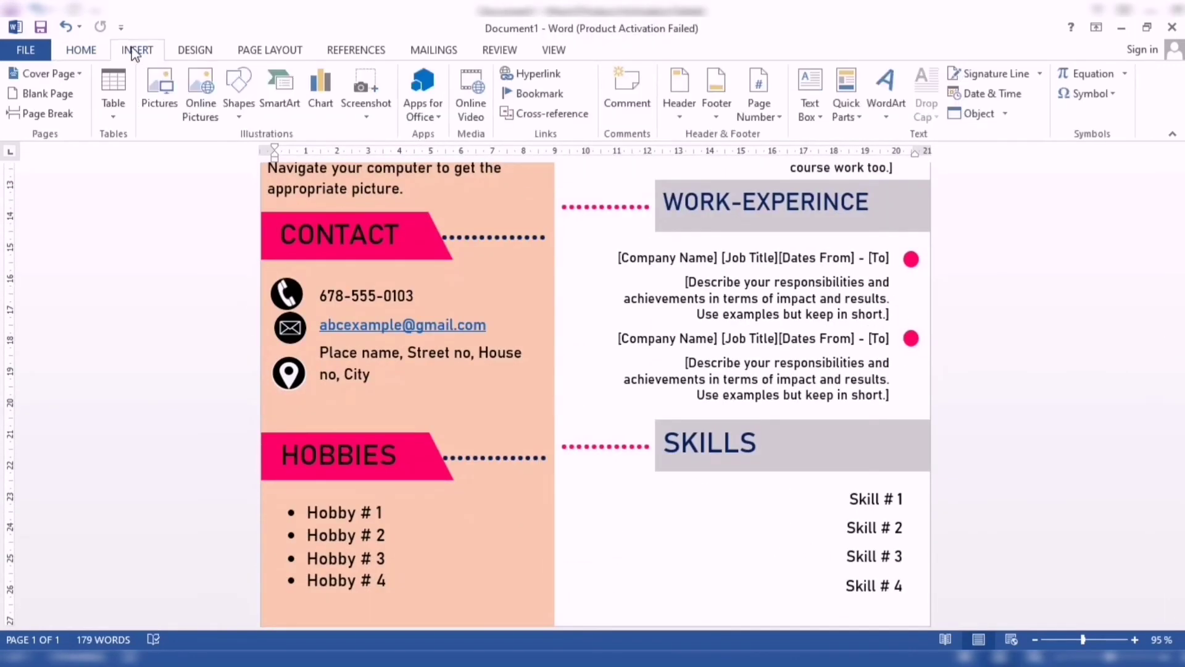
click(239, 99)
click(282, 157)
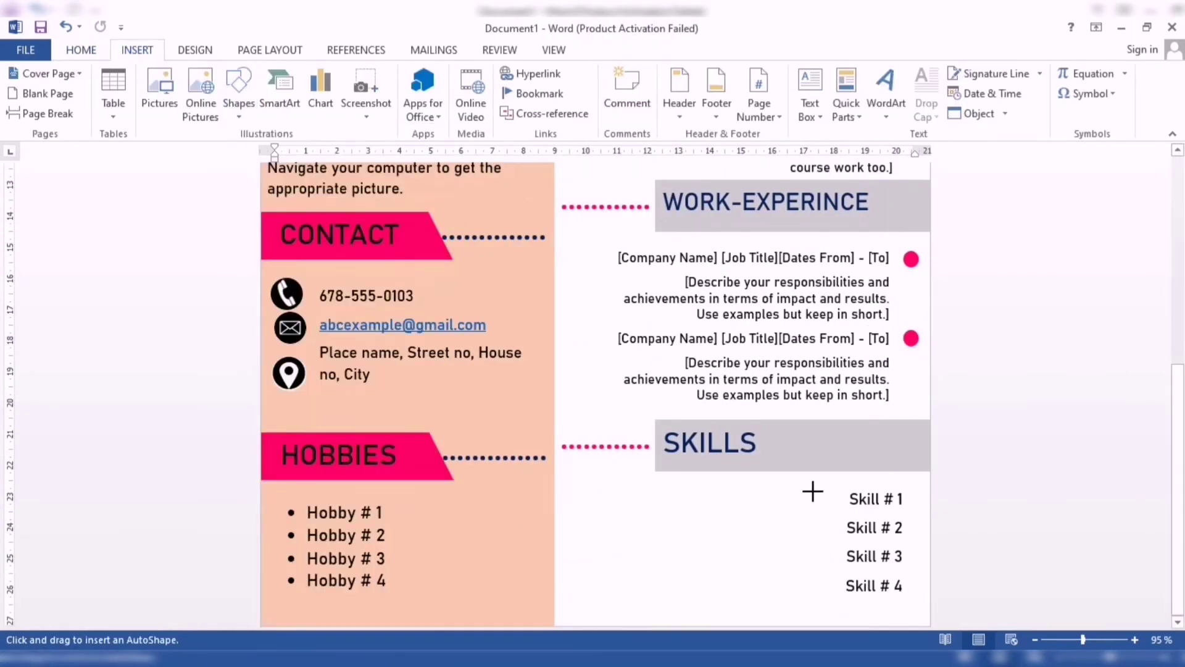
drag(813, 491, 829, 507)
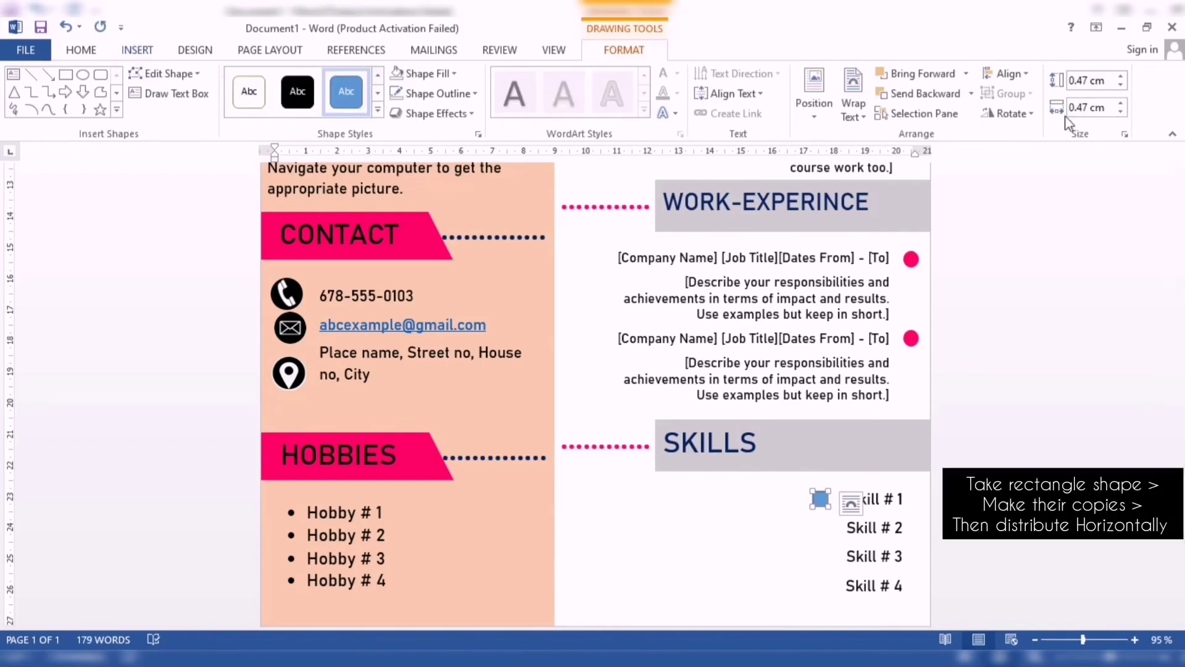
key(ctrl+d)
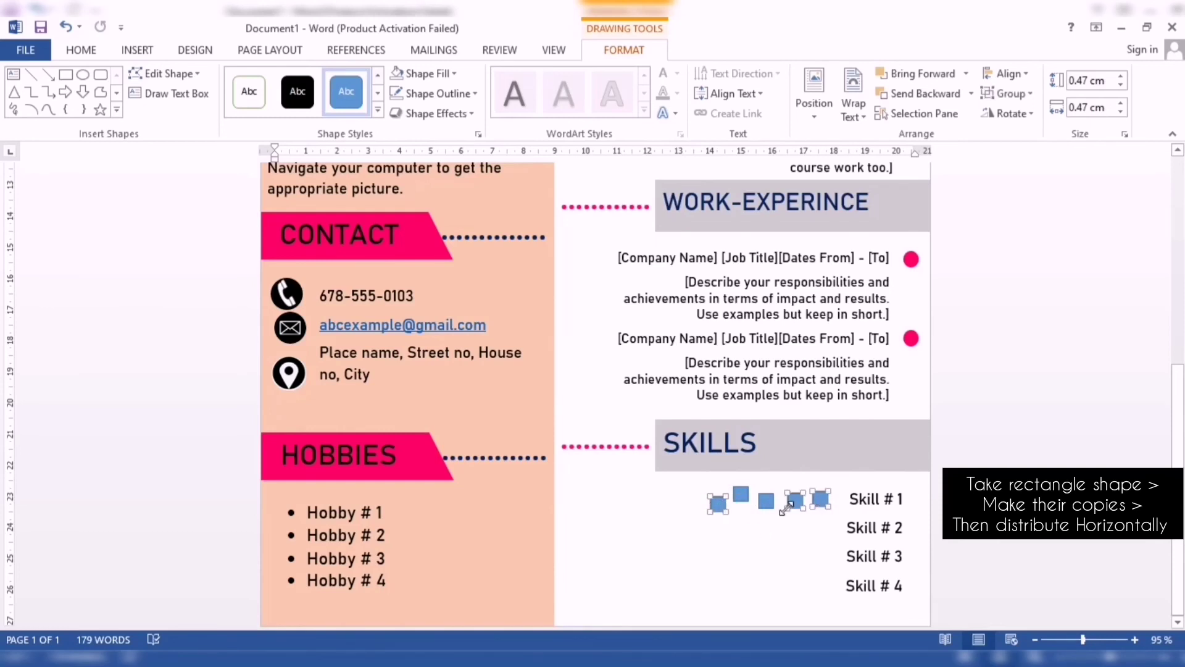
- Distribute the five squares evenly in a row and nudge them down level with Skill # 1
click(1005, 74)
click(1032, 121)
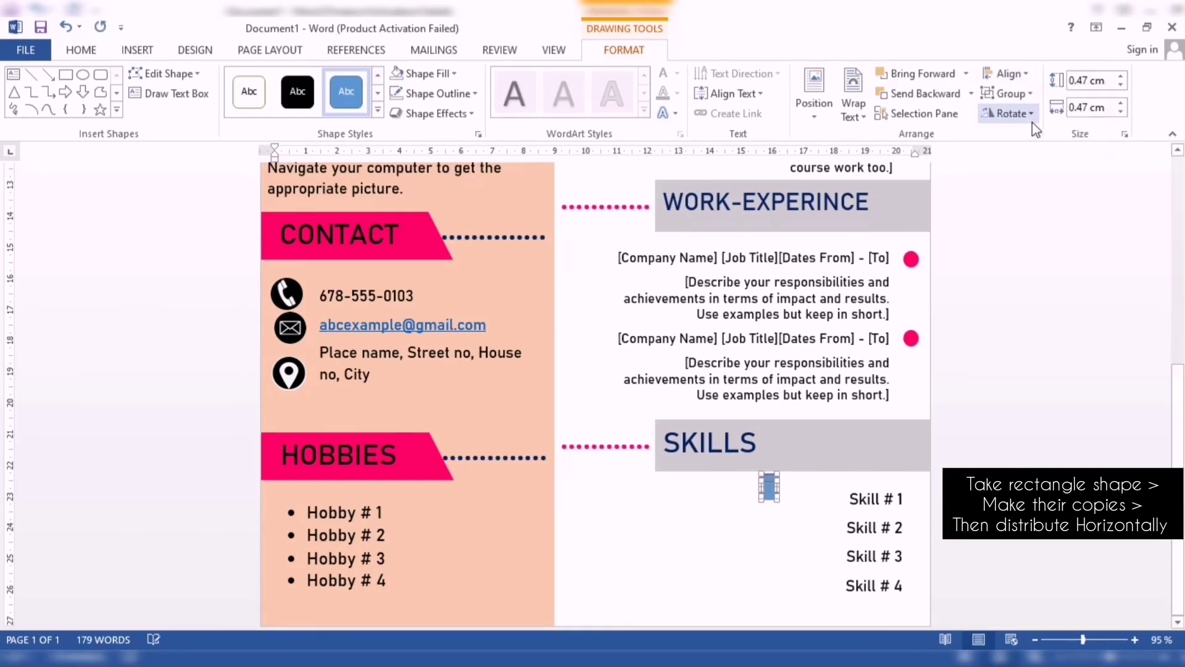
key(ctrl+z)
click(1005, 74)
click(1032, 185)
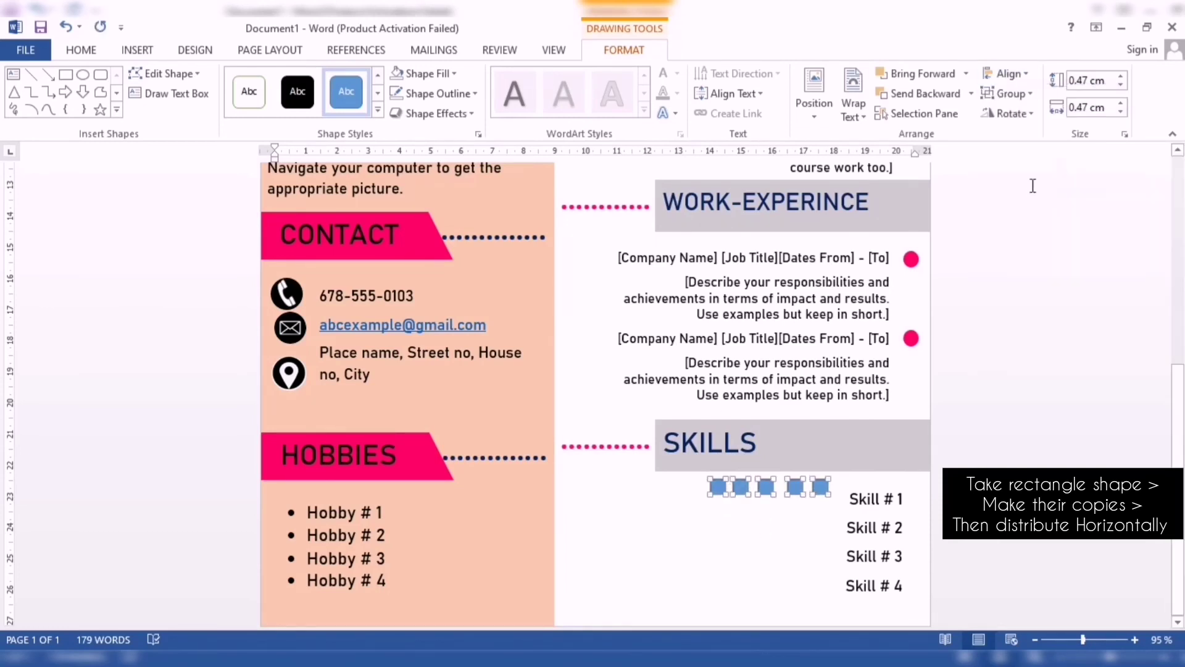
click(1005, 73)
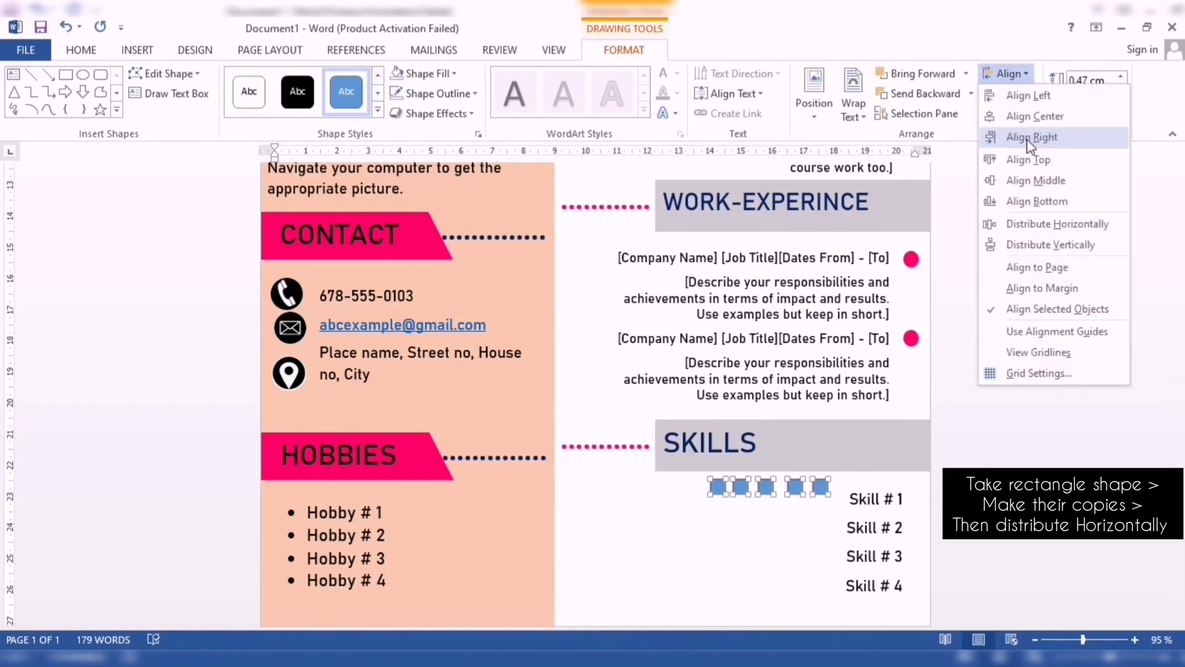
click(1038, 232)
key(Down)
key(Down)
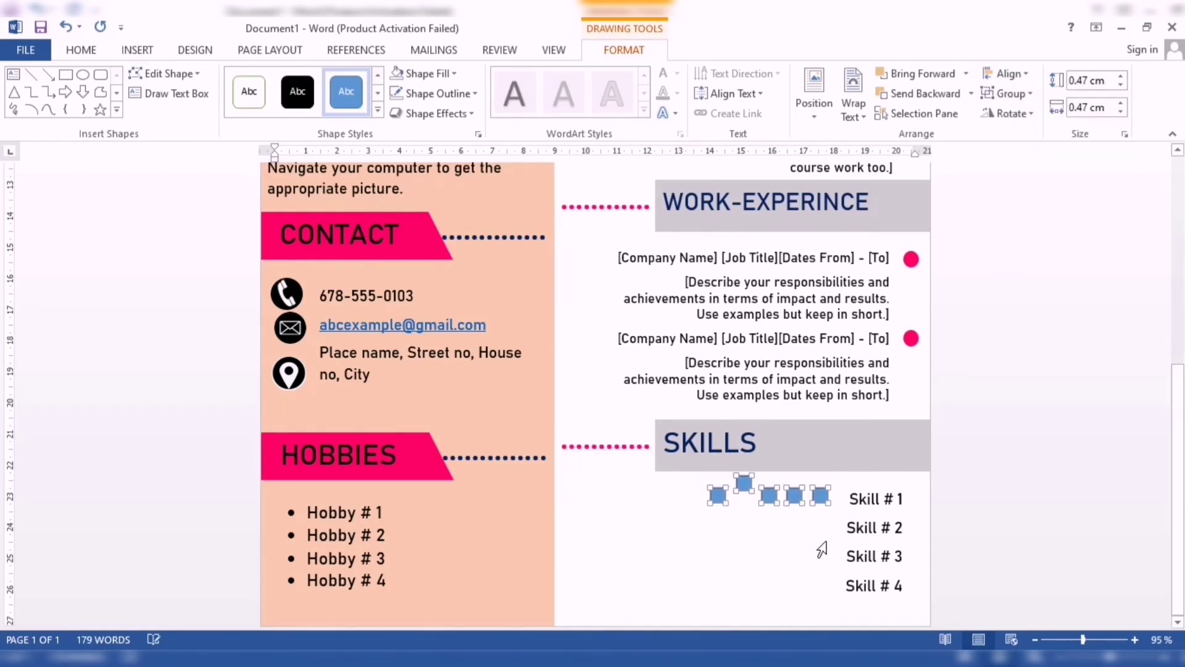
key(Down)
key(Down)
key(Down)
key(Down)
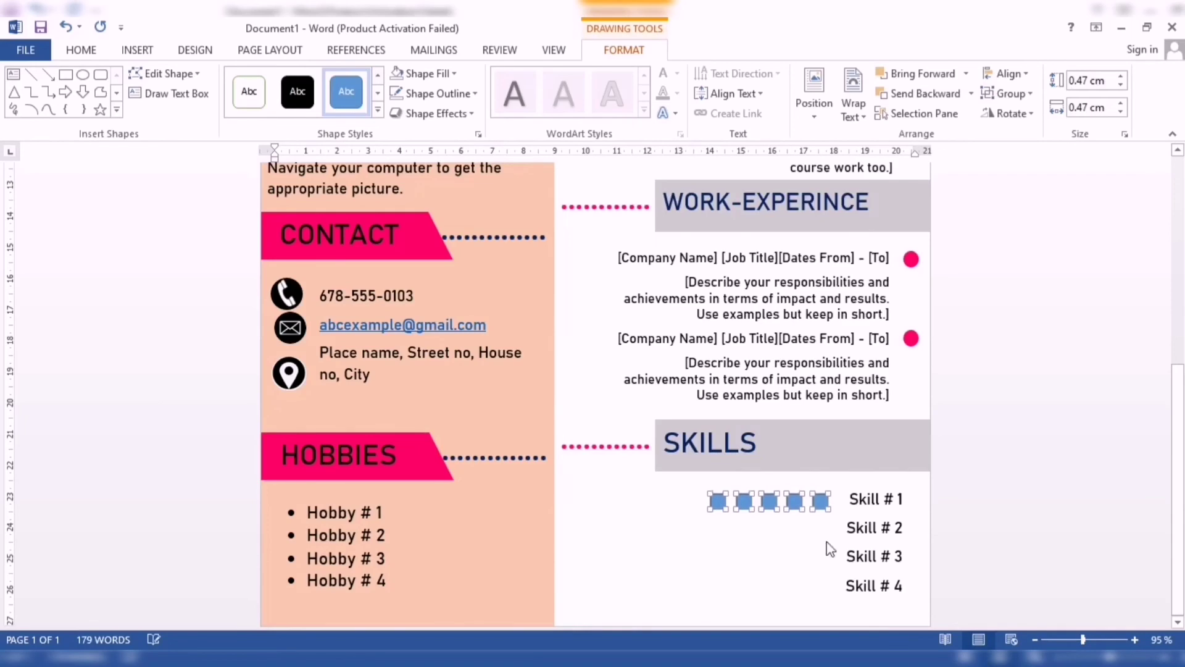
- Fill the rightmost square pink and give it a new outline colour
click(813, 532)
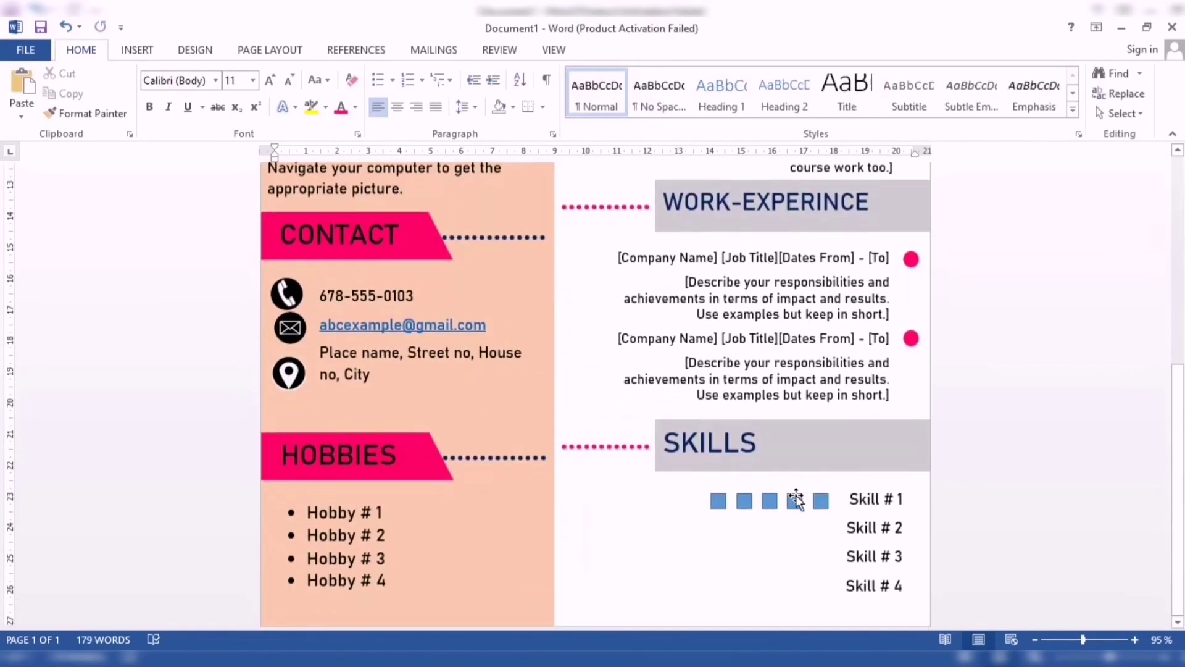
click(820, 500)
click(624, 49)
click(429, 72)
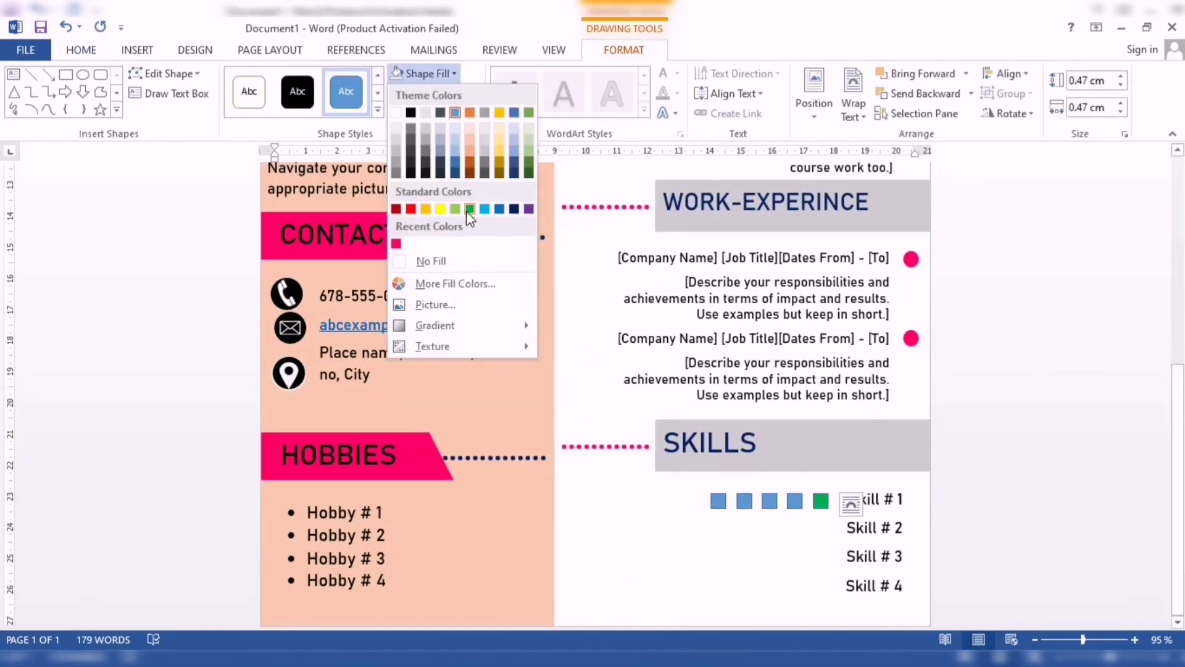
click(397, 245)
click(438, 93)
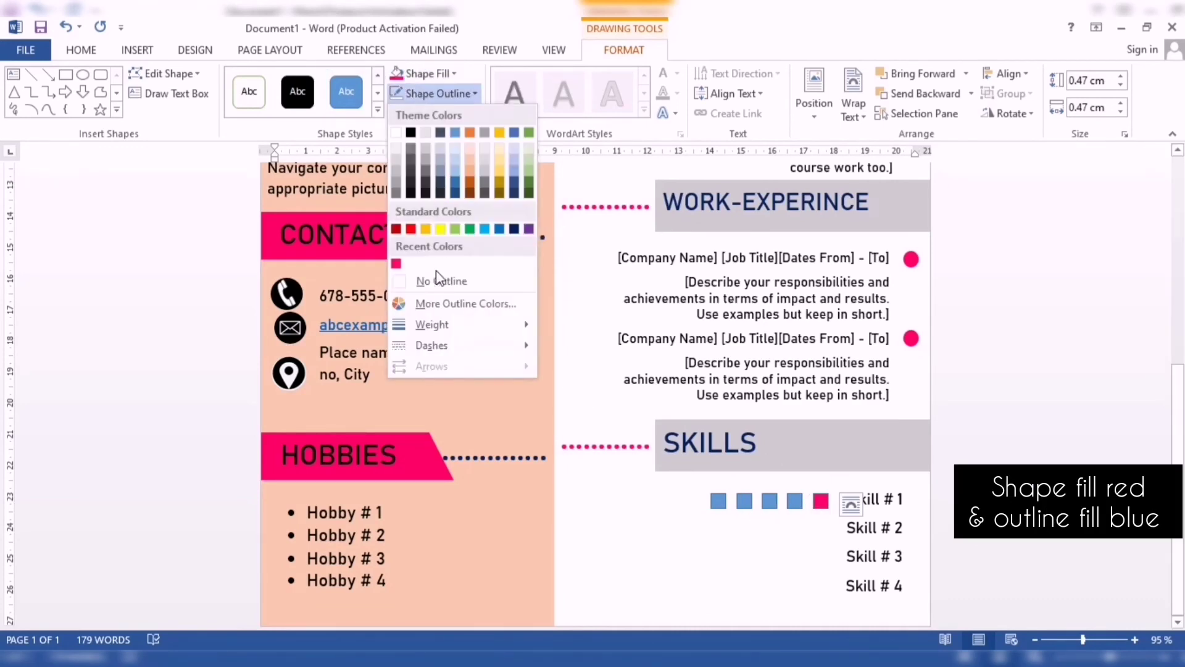
click(514, 229)
- Fill the fourth and third squares pink with the same new outline colour
click(794, 501)
click(426, 74)
click(396, 244)
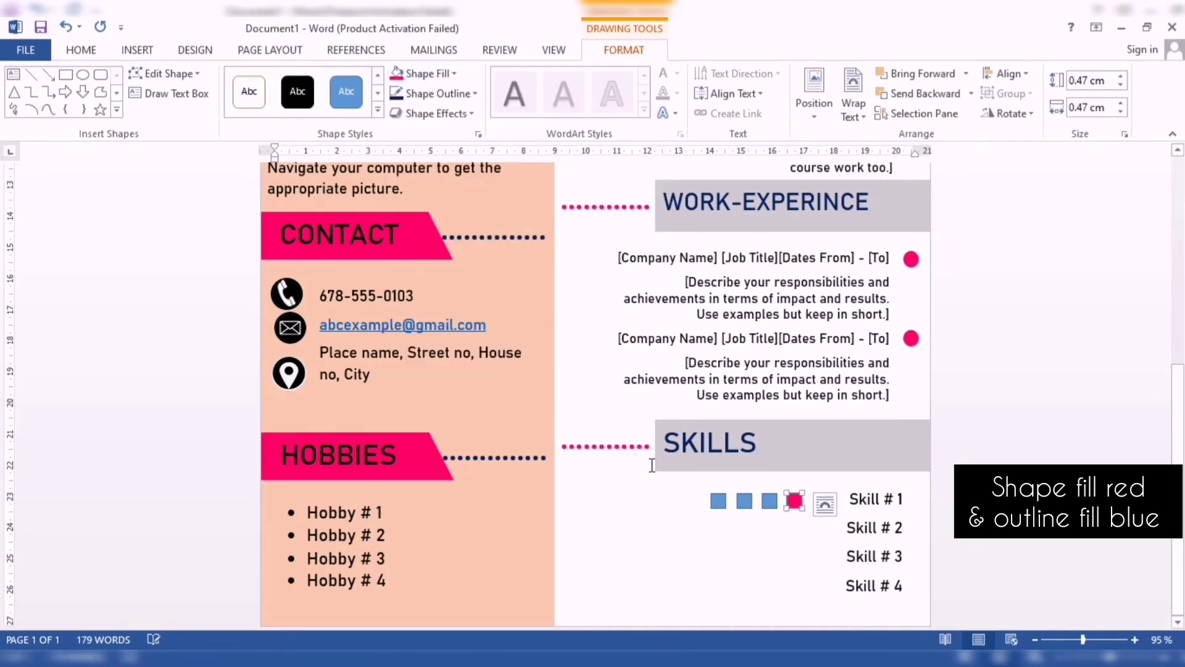
click(438, 94)
click(516, 232)
click(770, 500)
click(426, 73)
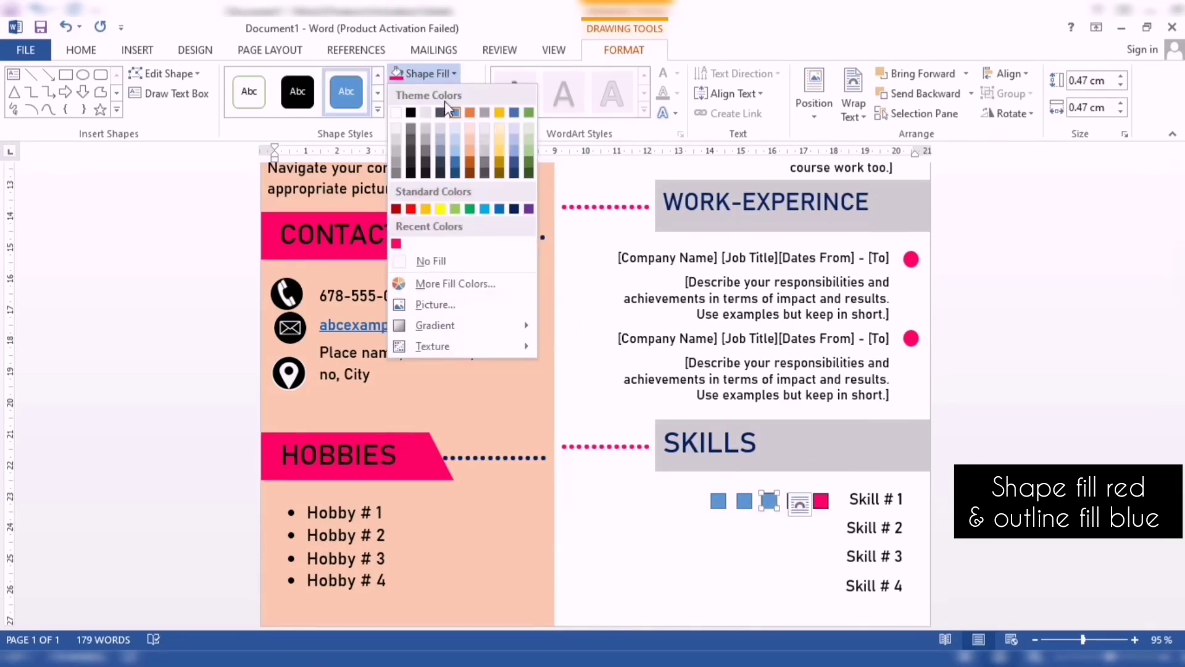
click(396, 245)
click(438, 93)
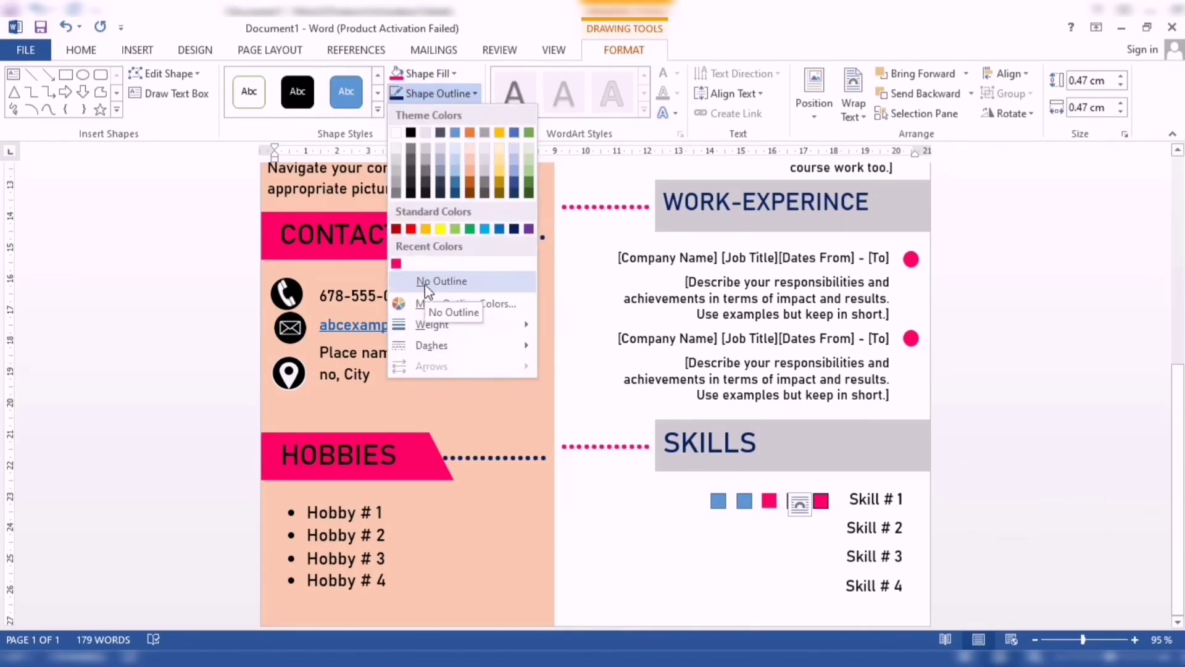
click(426, 284)
click(438, 93)
click(515, 230)
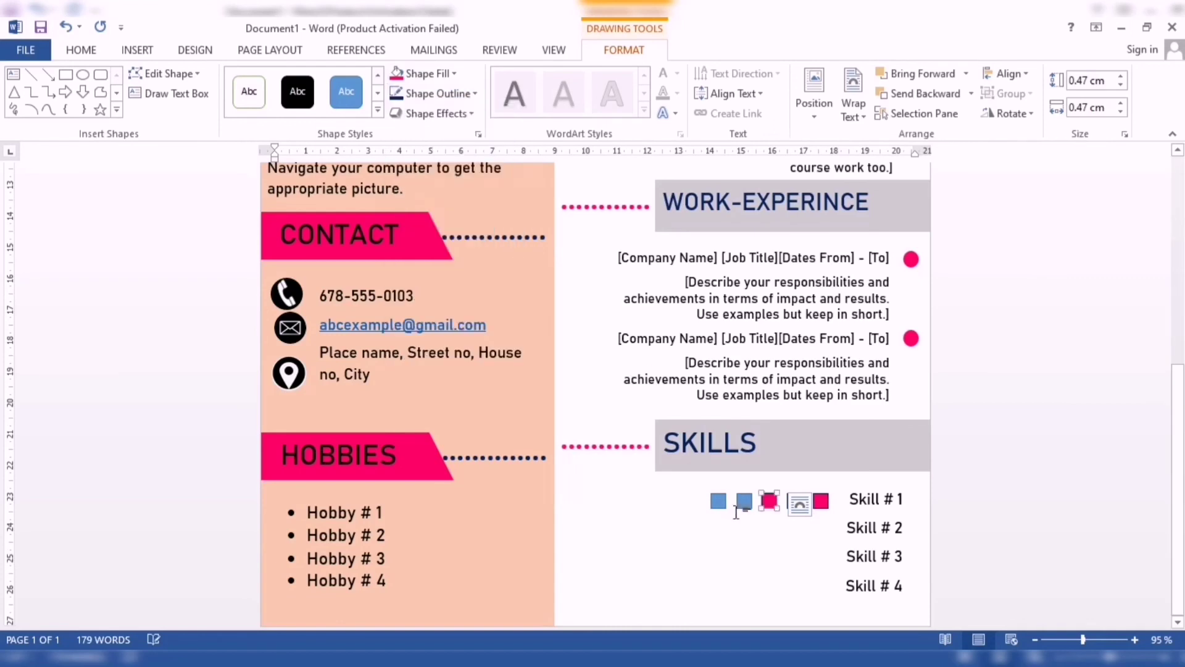
- Fill the second and first squares pink with matching outline colours
click(744, 501)
click(426, 74)
click(396, 244)
click(438, 93)
click(516, 233)
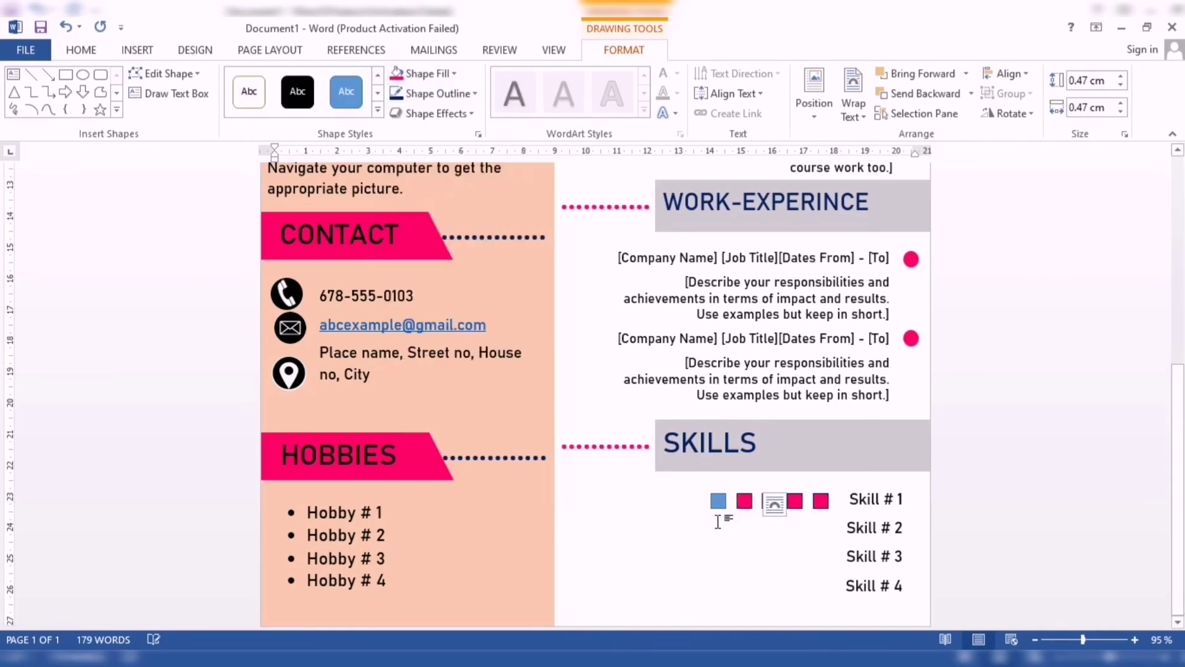
click(718, 500)
click(426, 73)
click(396, 244)
click(438, 93)
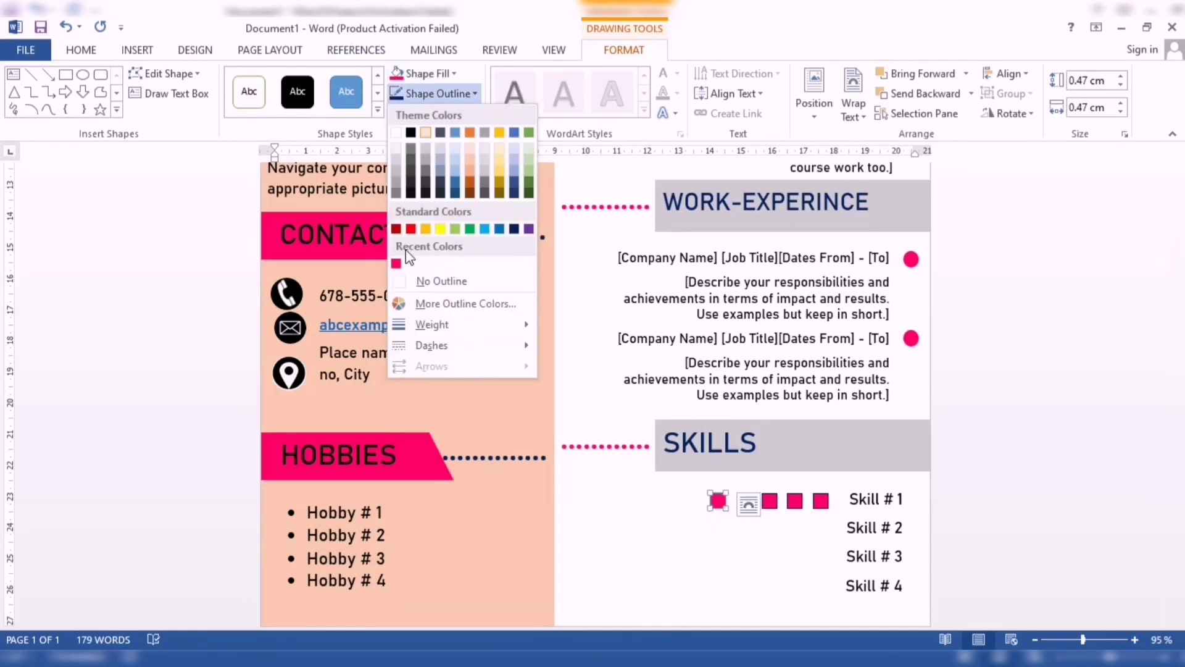
click(515, 230)
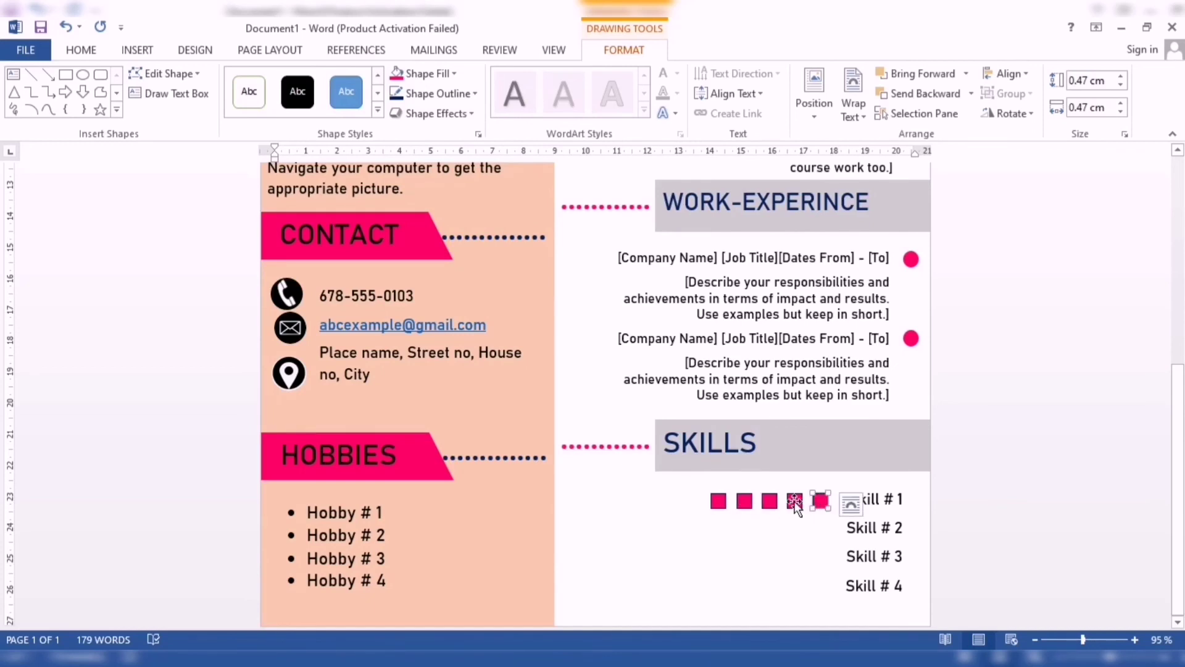
click(1006, 93)
- Group the five pink squares and copy the group down to the Skill # 2 row
click(1012, 118)
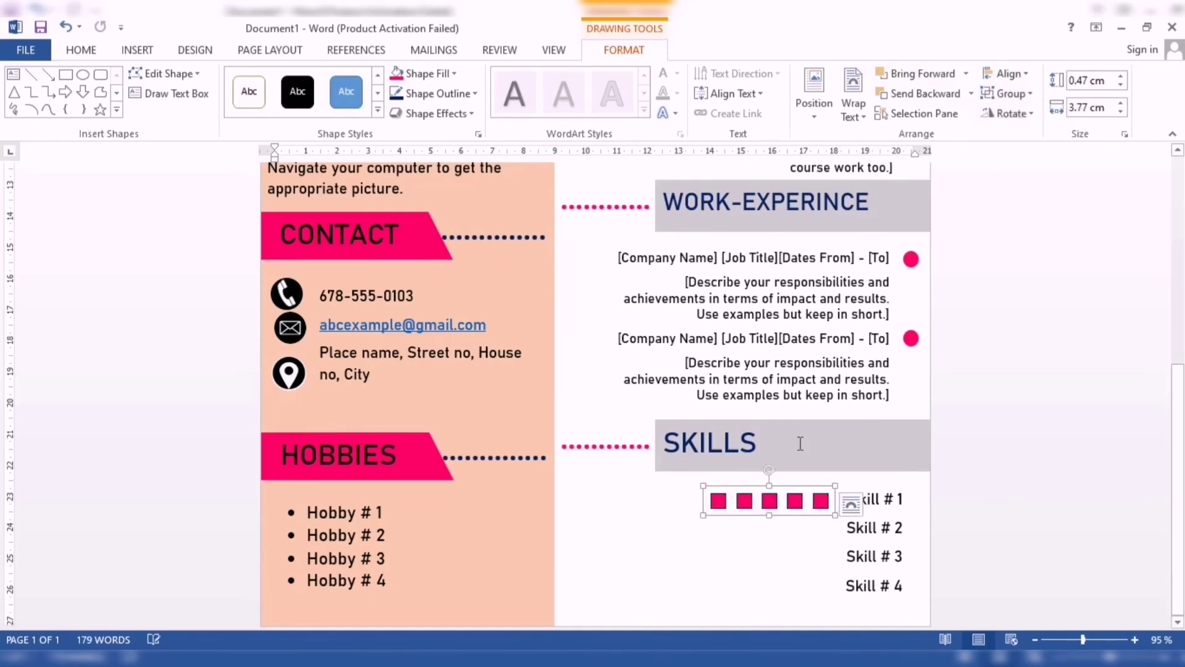
drag(769, 501, 764, 586)
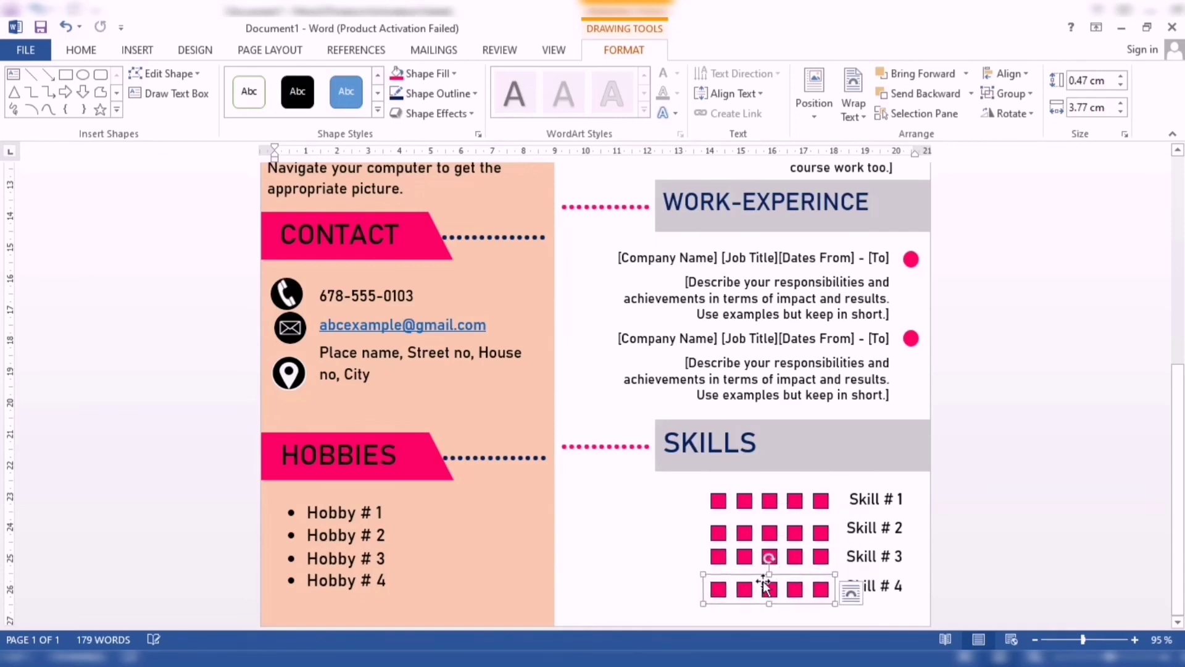
shift+click(734, 500)
- Distribute the square rows evenly vertically and nudge them down beside the Skill lines
click(1005, 73)
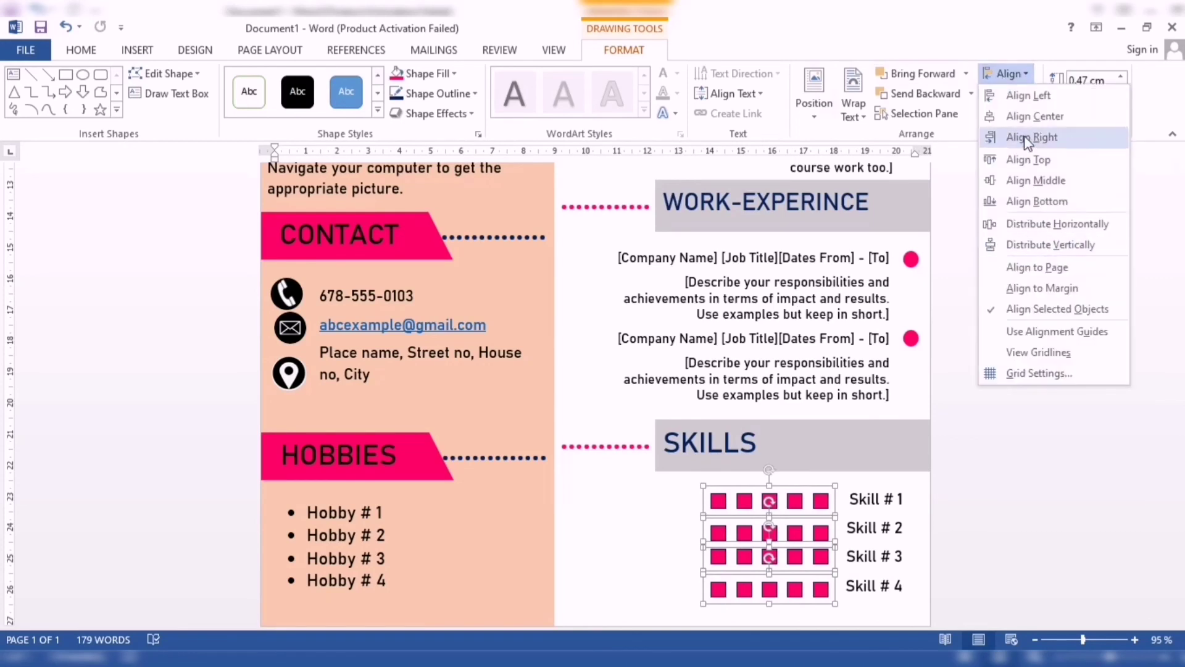
click(1043, 245)
click(1005, 74)
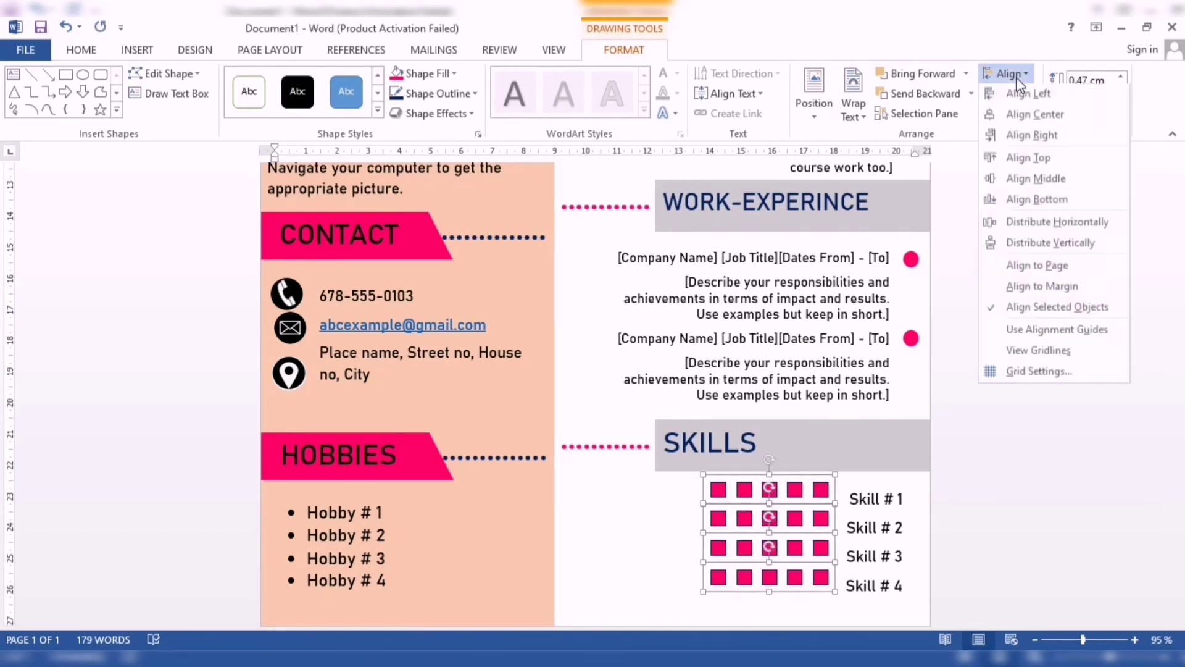
click(1031, 116)
key(Down)
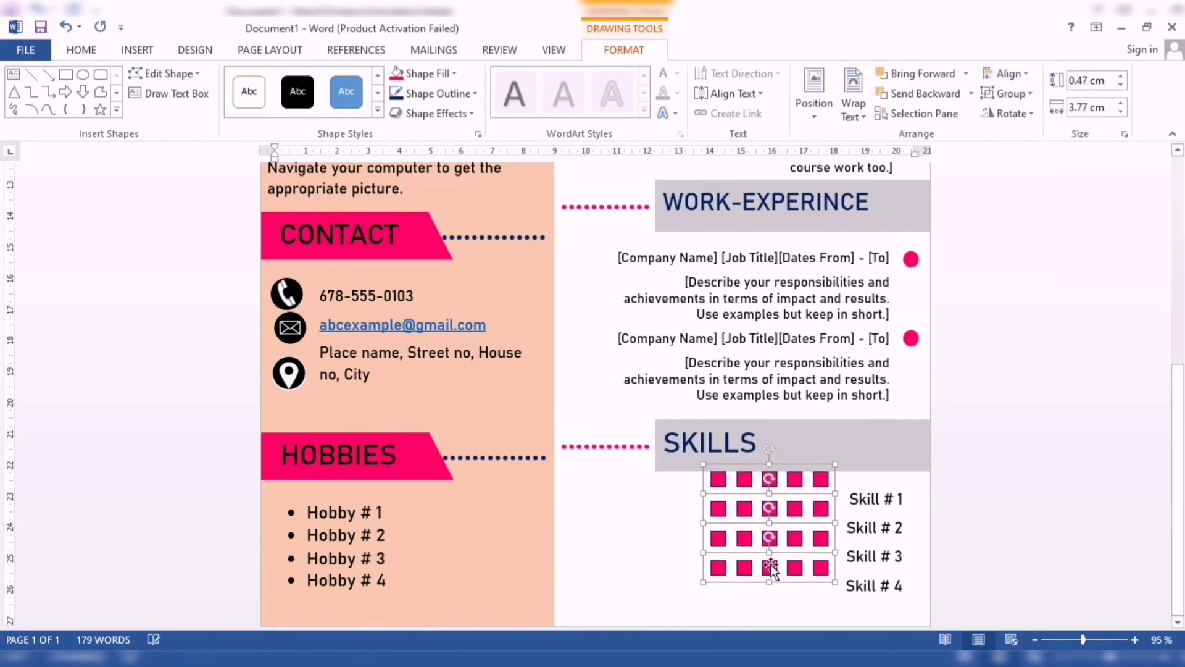
key(Down)
key(Down)
key(Down)
- Ungroup the Skill # 2 row and set its first square to No Fill
click(687, 563)
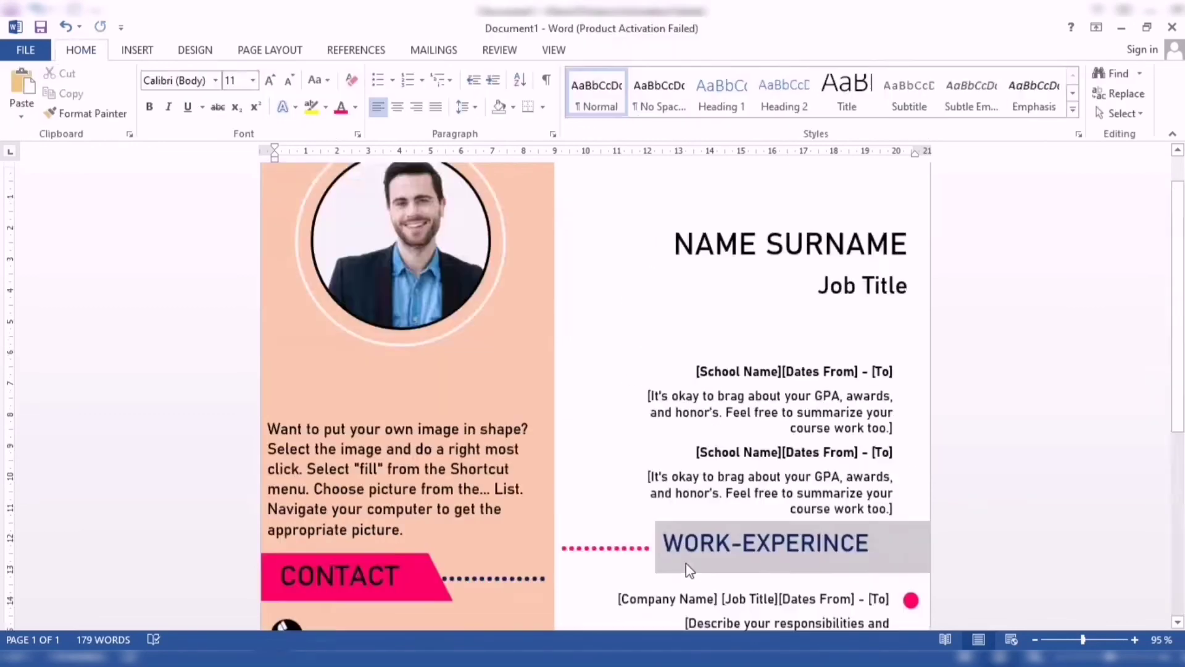
scroll(741, 543, down, 6)
right_click(765, 529)
key(Escape)
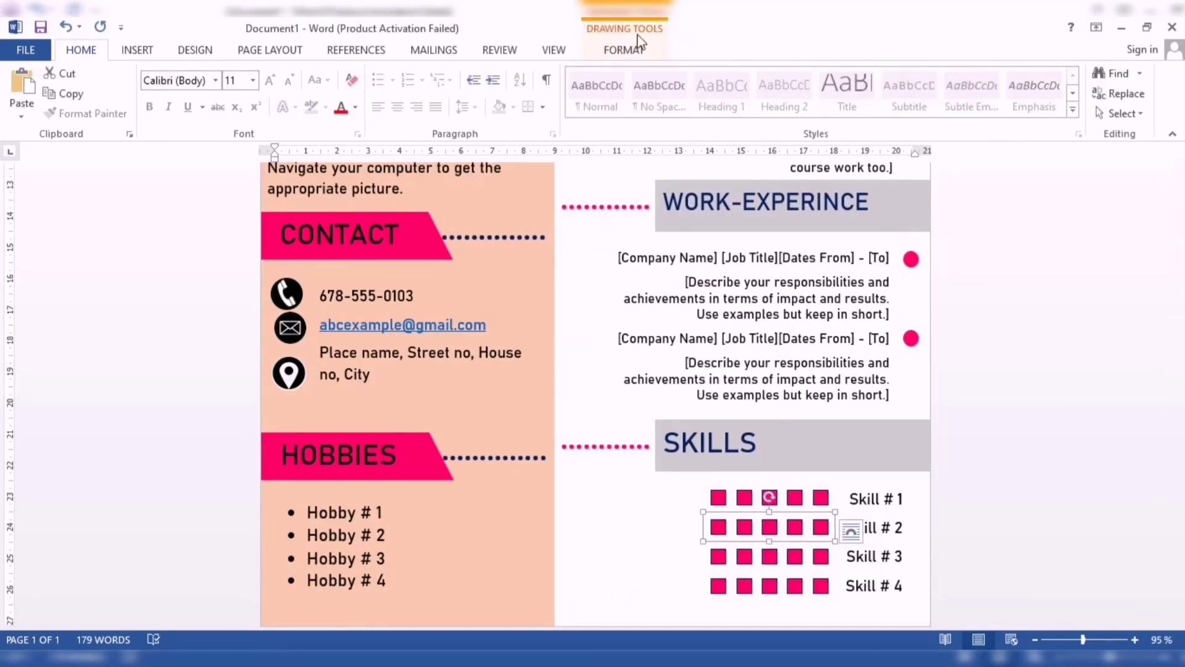
click(623, 49)
click(1005, 93)
click(1017, 145)
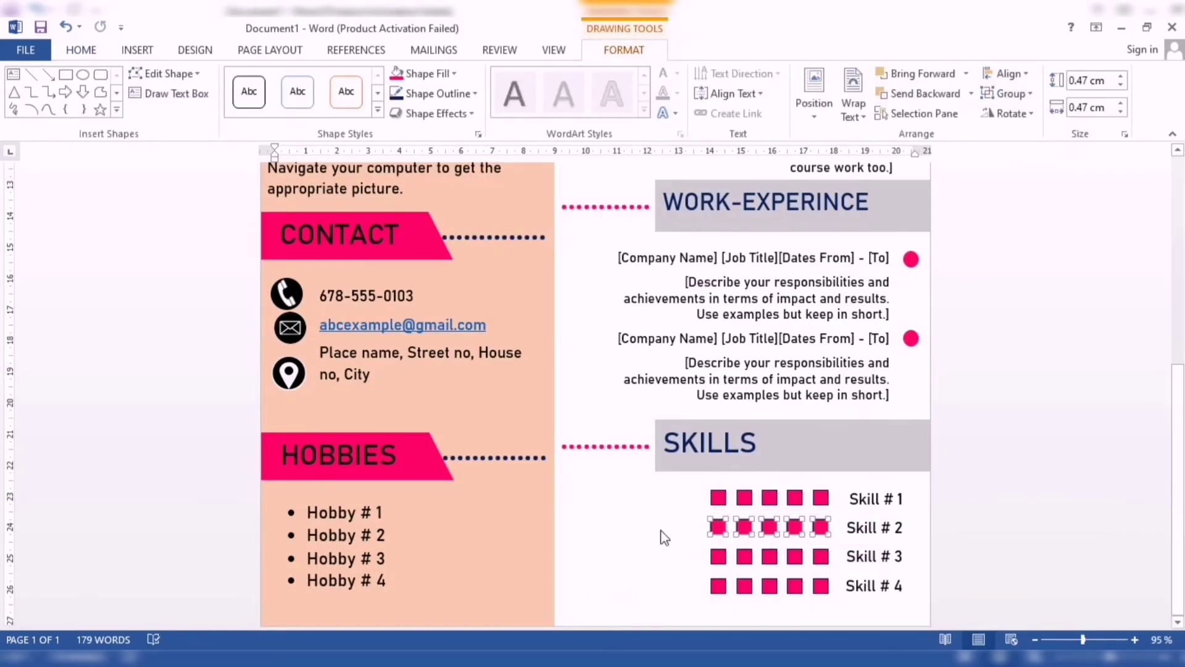
click(663, 537)
click(718, 526)
click(624, 50)
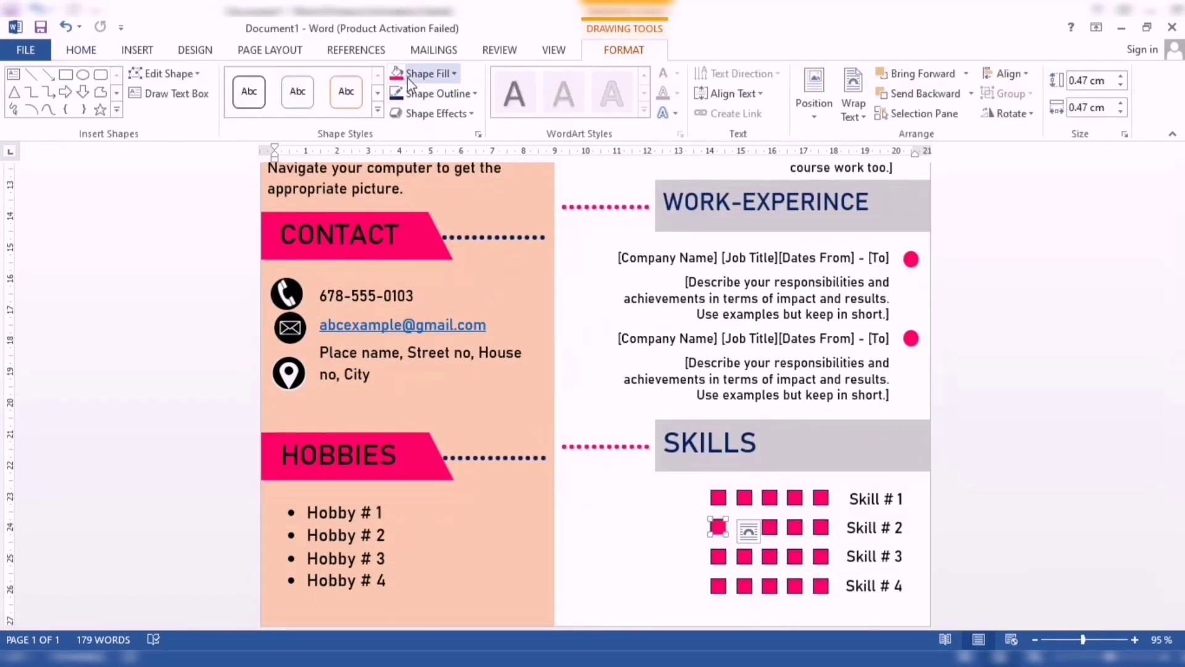
click(426, 73)
click(478, 259)
- Ungroup the Skill # 3 row and empty its first two squares
click(745, 555)
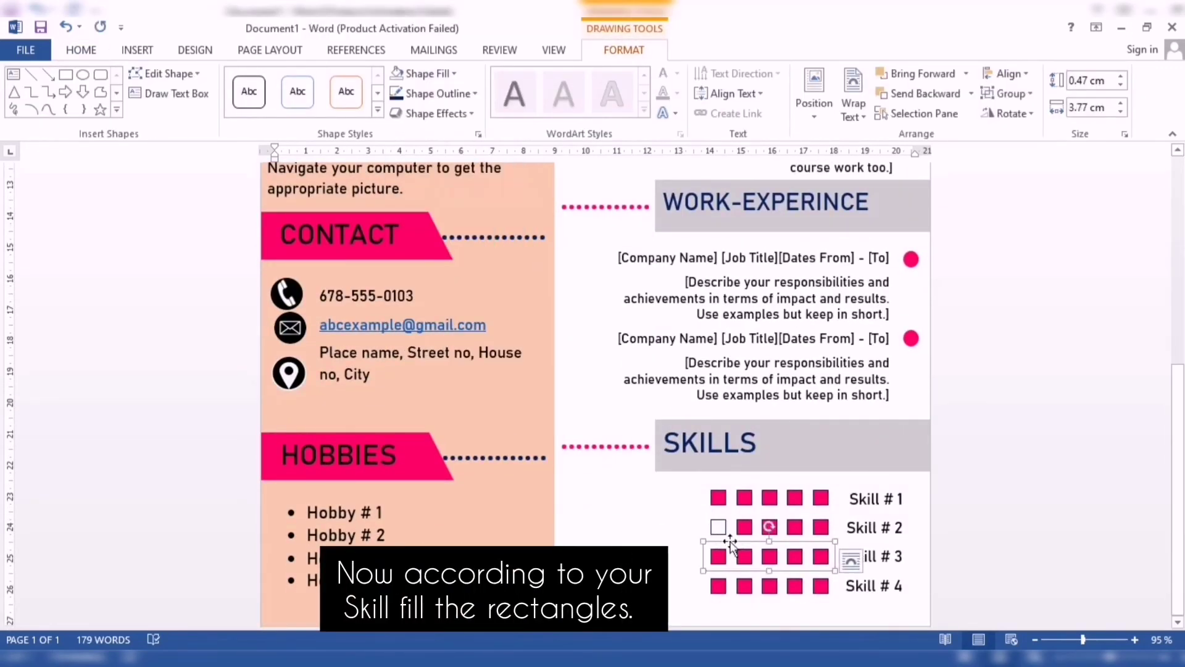
click(987, 73)
click(971, 94)
click(745, 564)
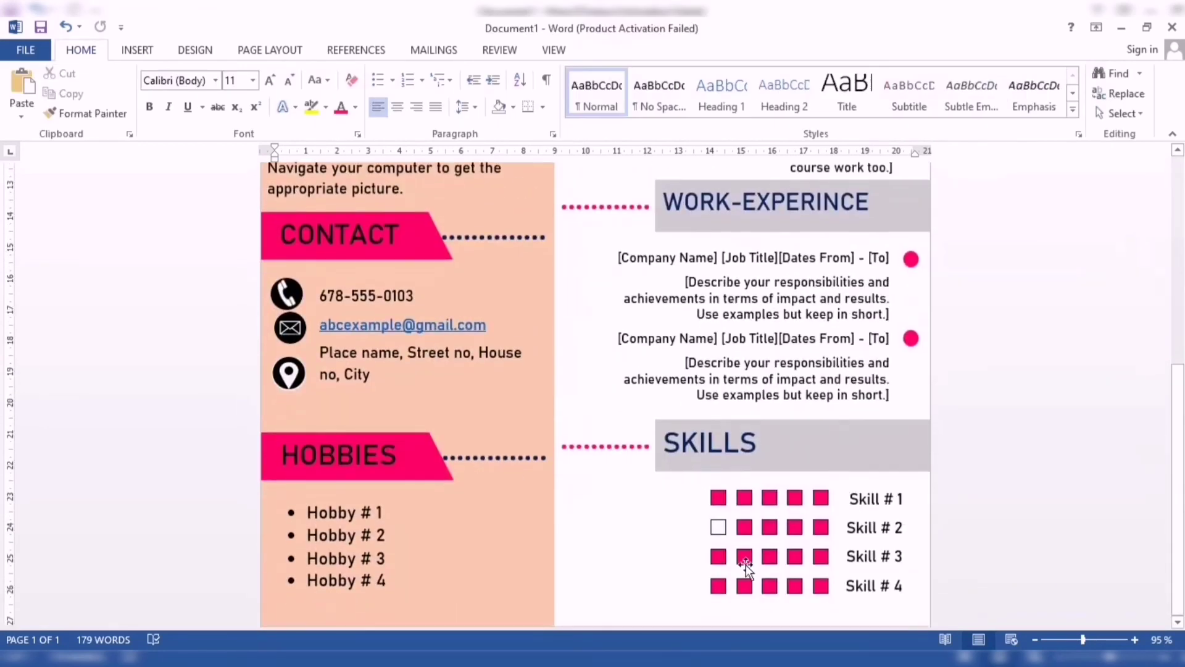
click(718, 556)
click(623, 50)
click(426, 73)
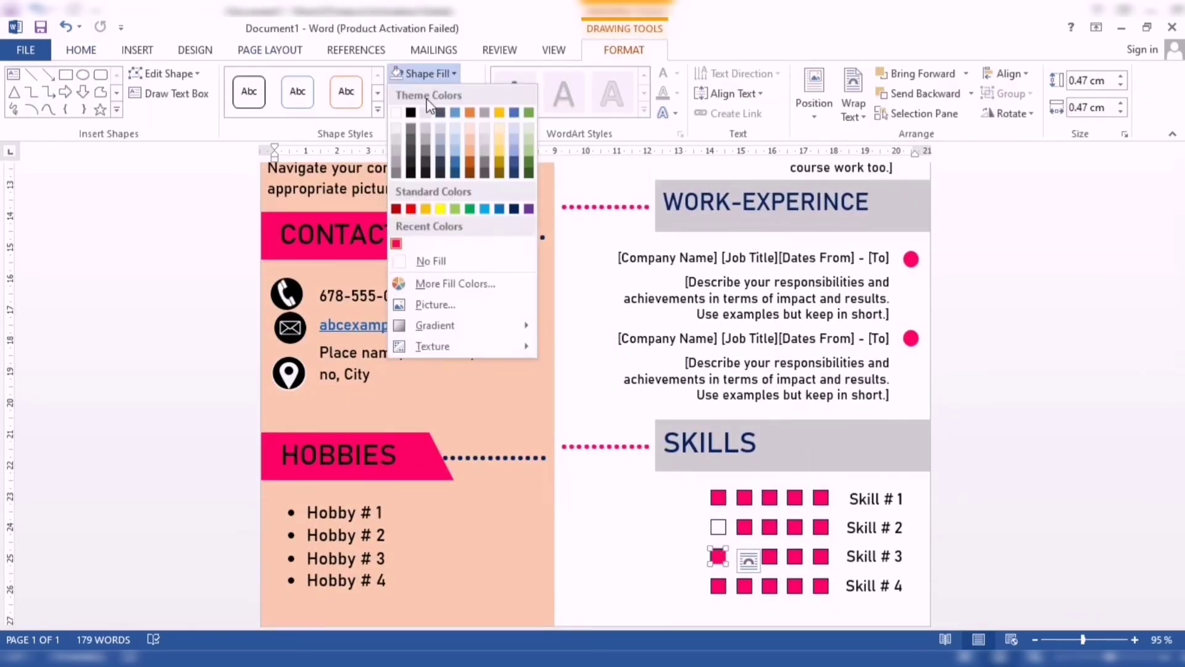
click(432, 257)
click(764, 565)
click(744, 557)
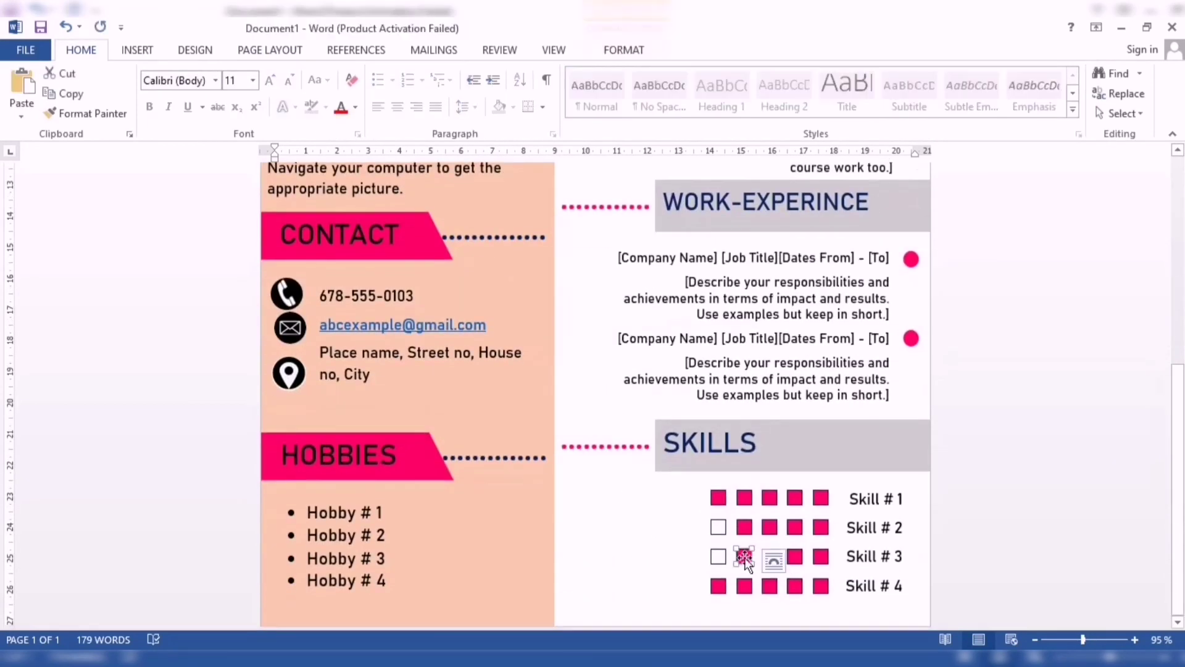
drag(1078, 643, 1067, 639)
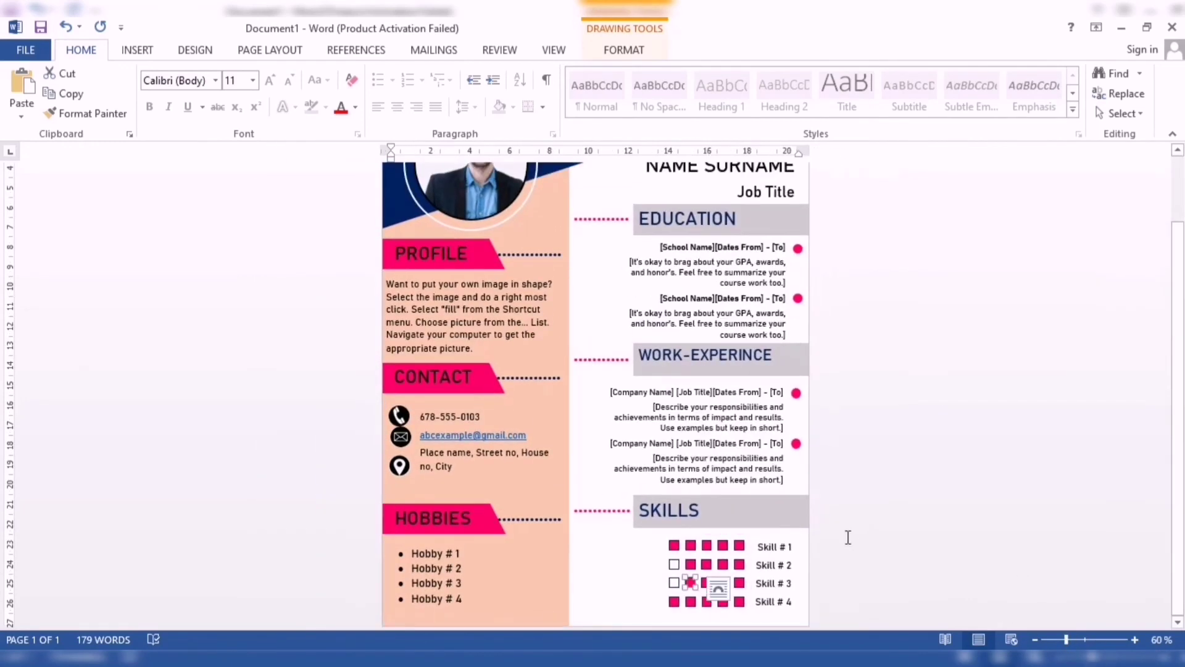
click(624, 50)
click(419, 99)
click(412, 113)
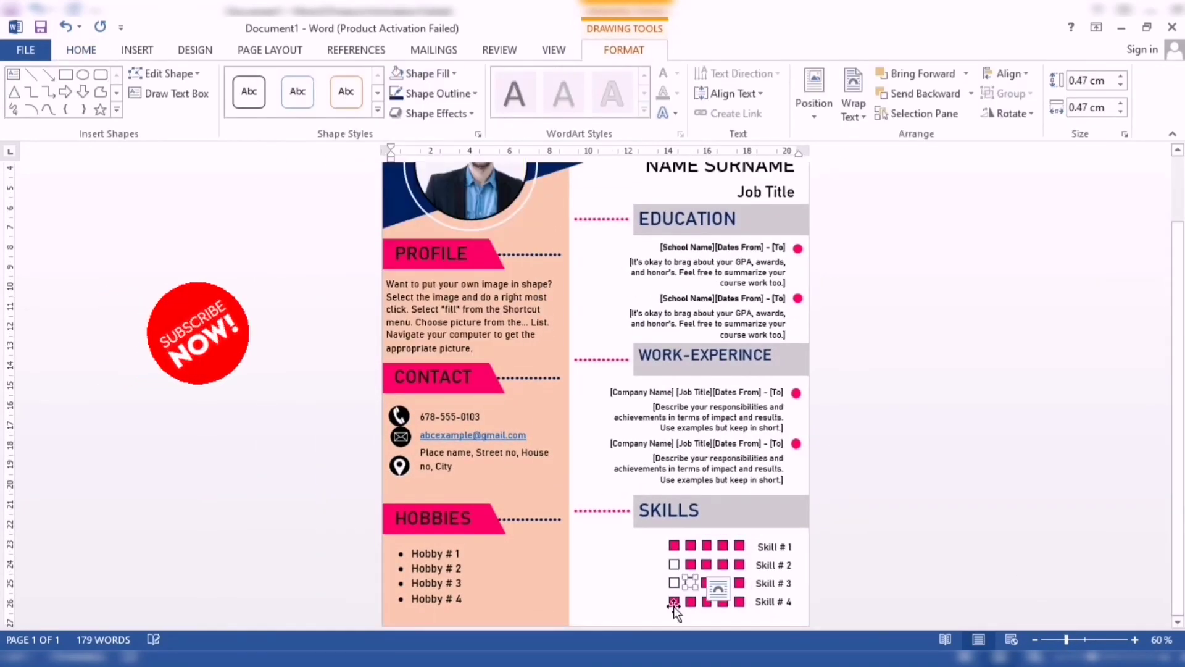
- Set the first two Skill # 4 squares to No Fill
click(710, 602)
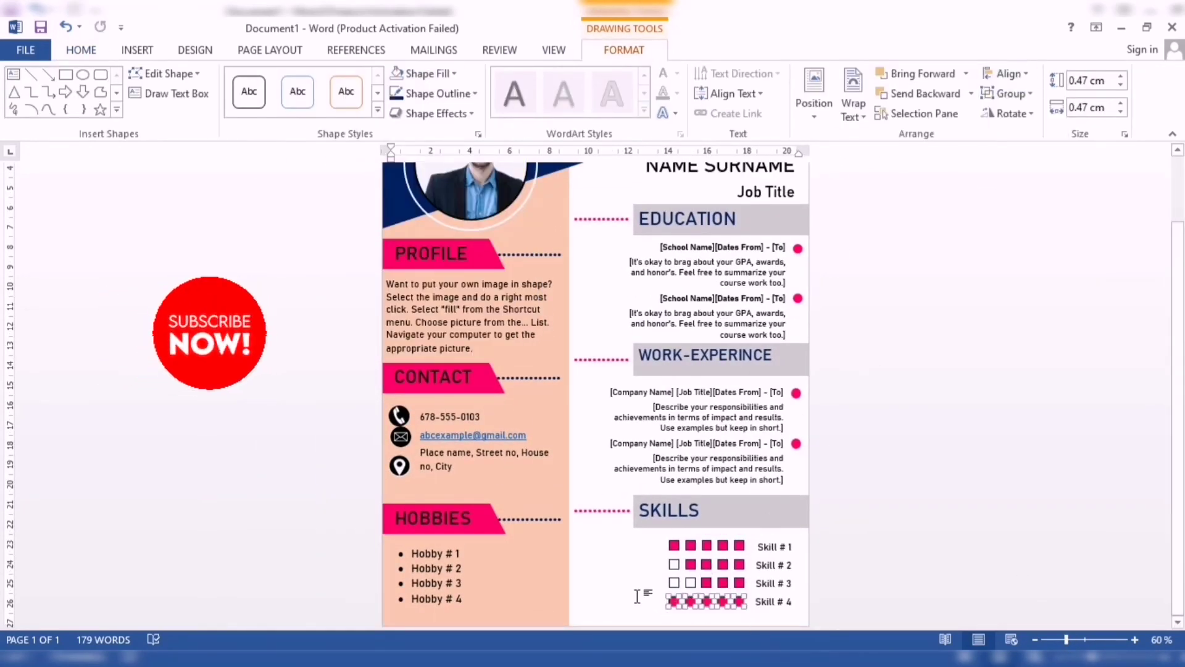
click(674, 602)
click(624, 49)
click(427, 74)
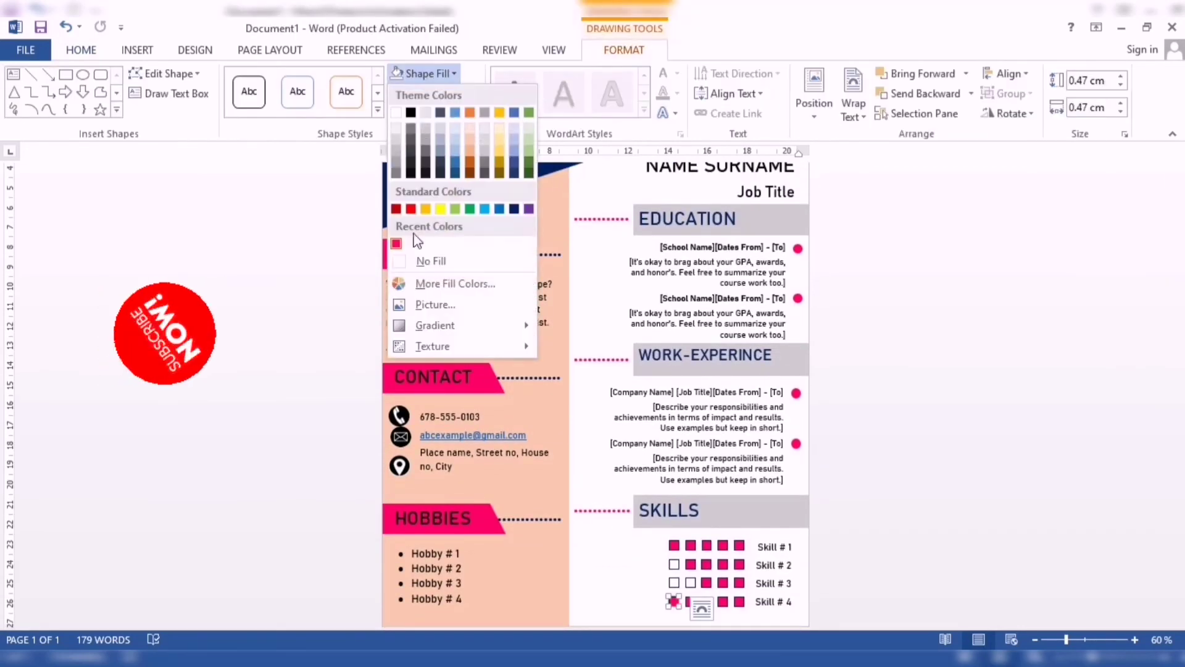
click(420, 258)
click(690, 602)
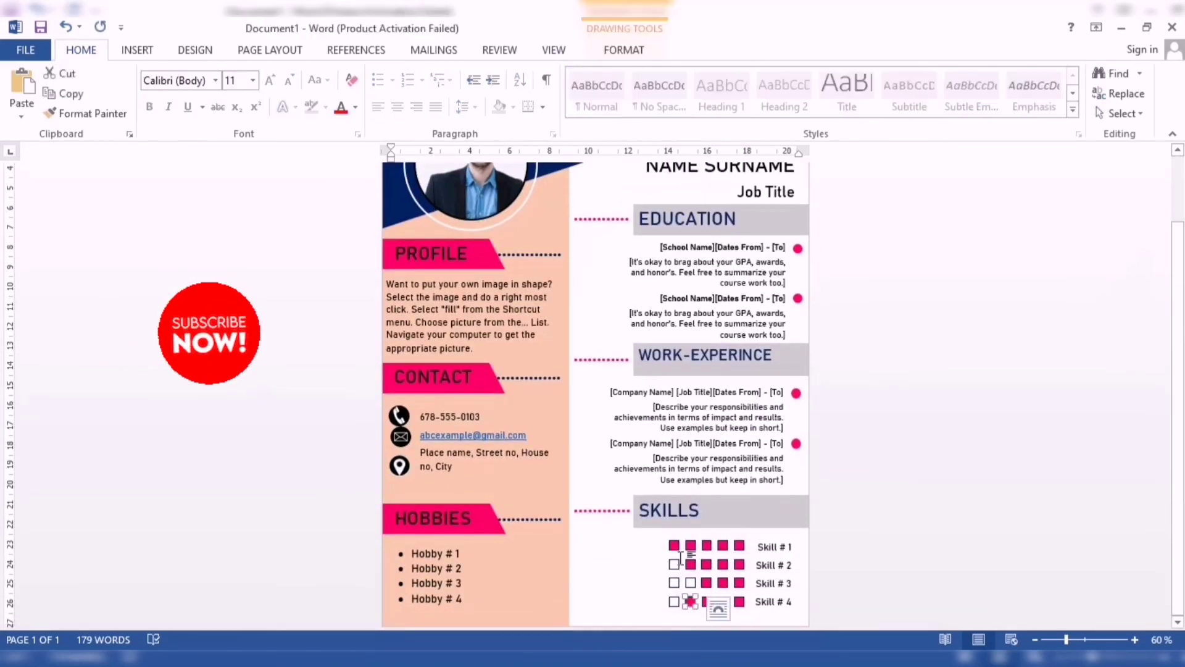
click(624, 50)
click(427, 74)
click(431, 261)
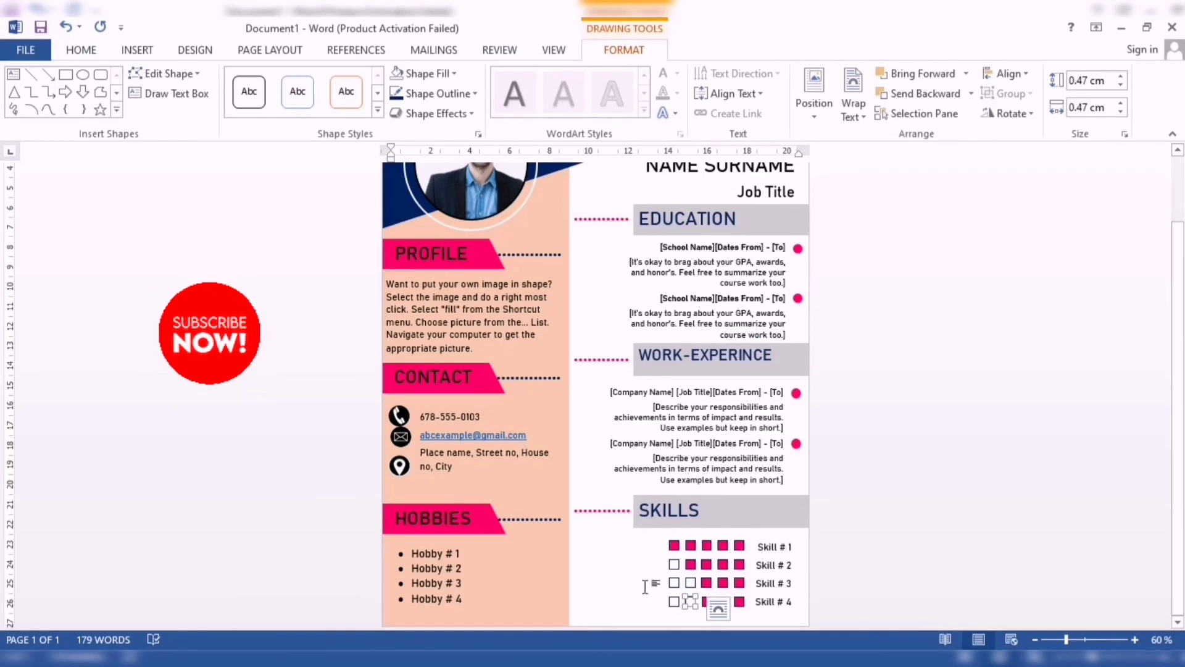
click(577, 530)
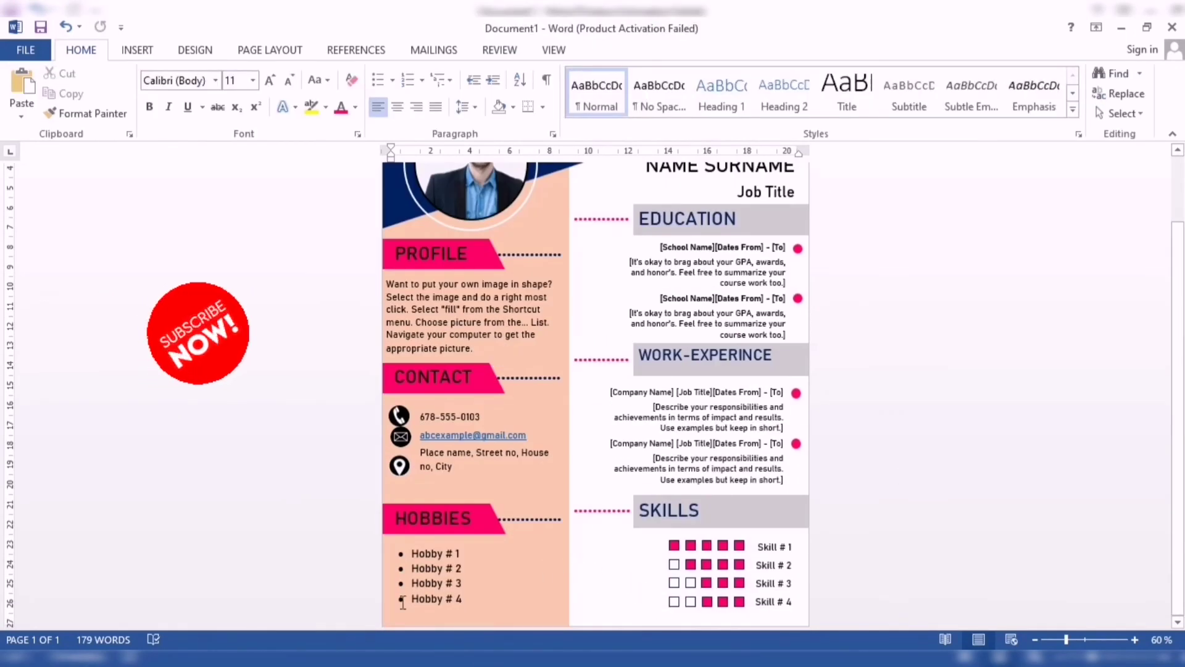
click(401, 440)
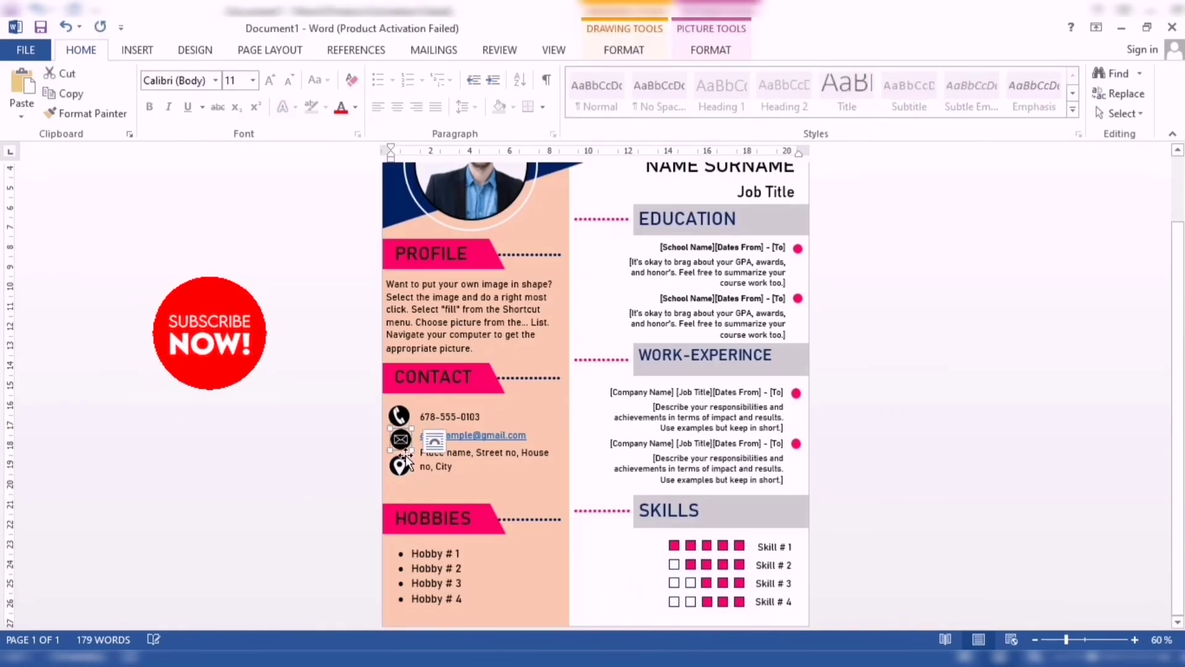
- Regroup the squares of each skill row into single objects
click(674, 564)
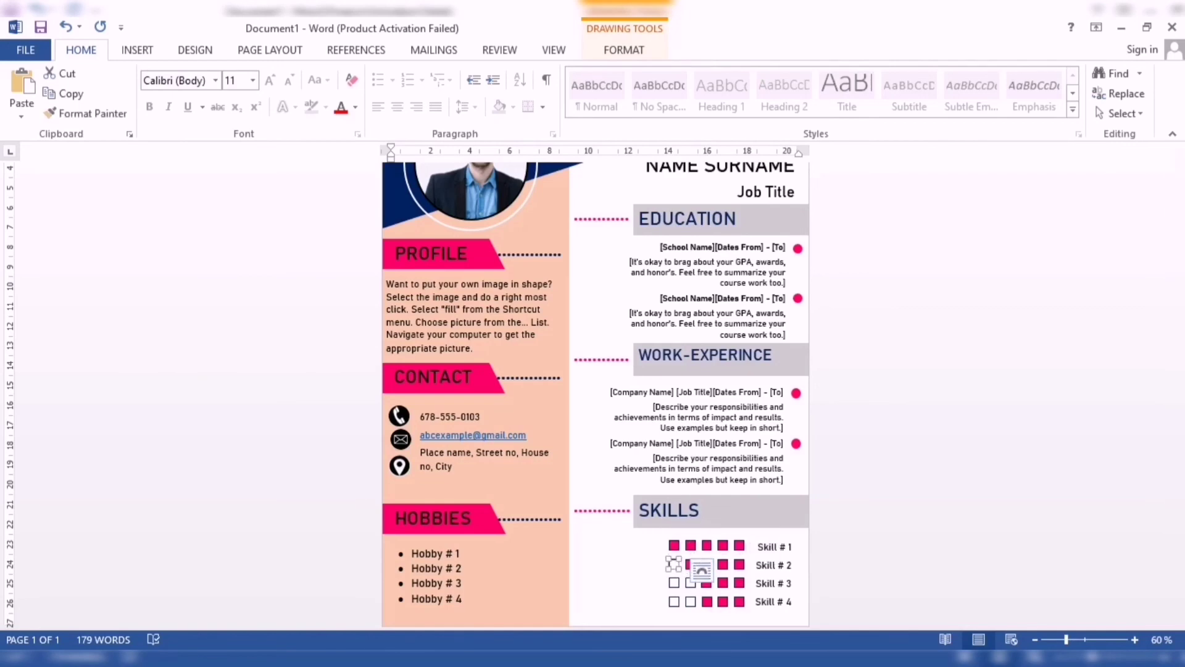
ctrl+scroll(687, 563, up, 10)
shift+click(648, 369)
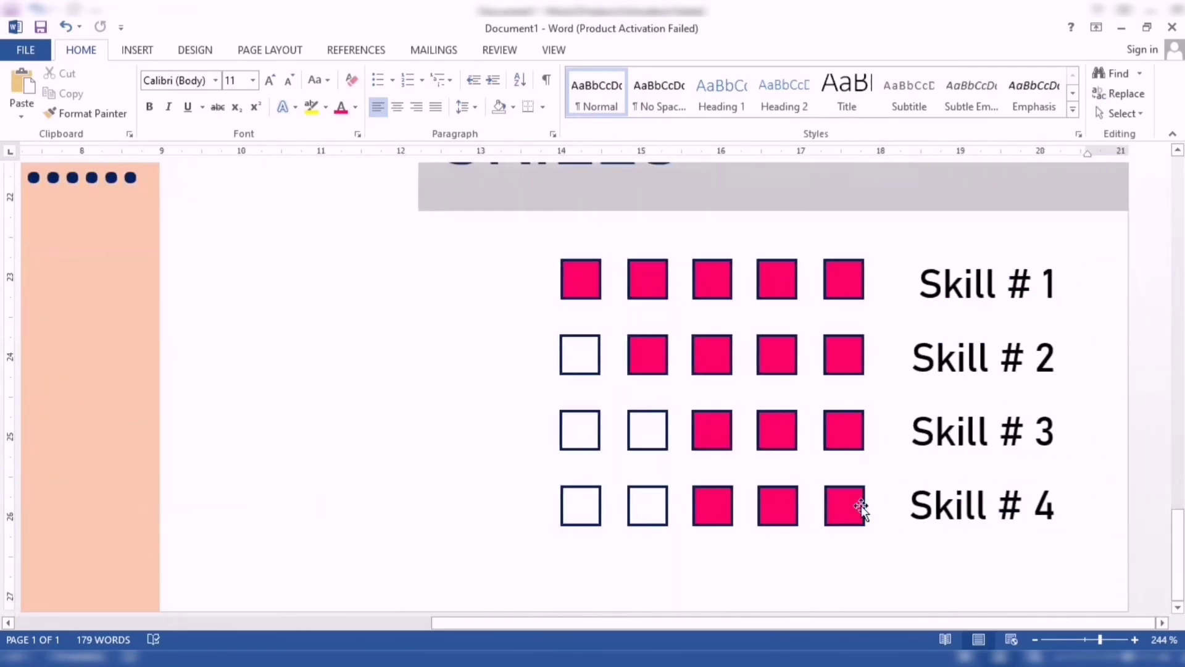
click(581, 430)
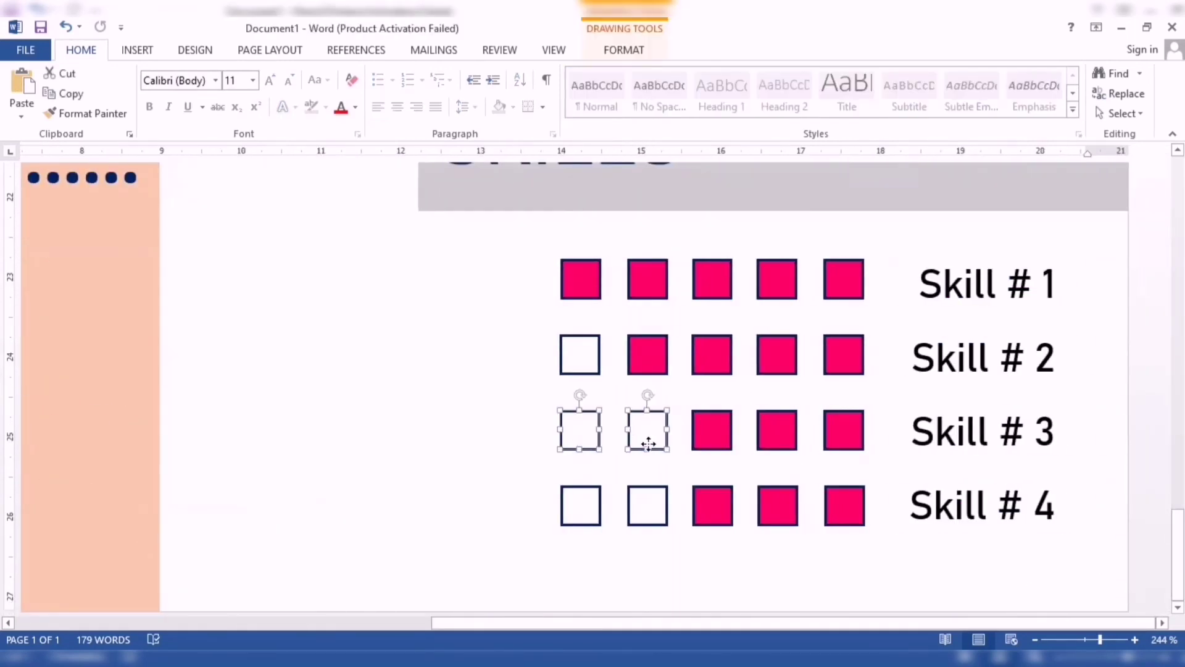
click(623, 50)
click(1007, 93)
click(1020, 116)
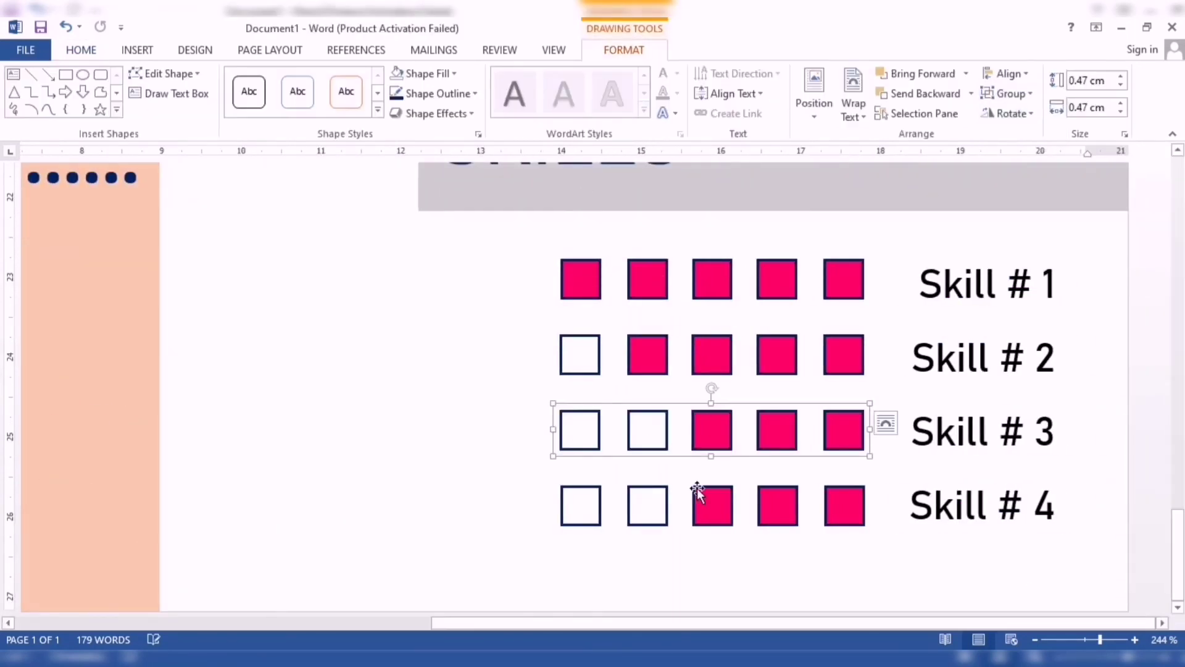
click(852, 511)
shift+click(581, 520)
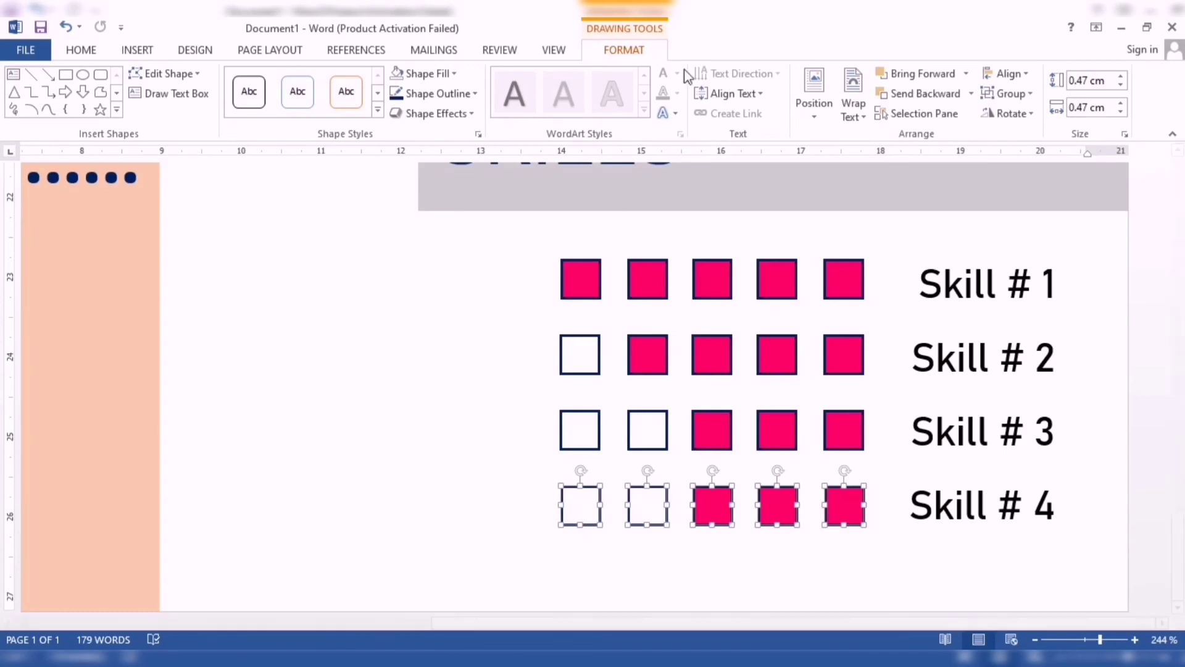
click(1007, 93)
click(1020, 116)
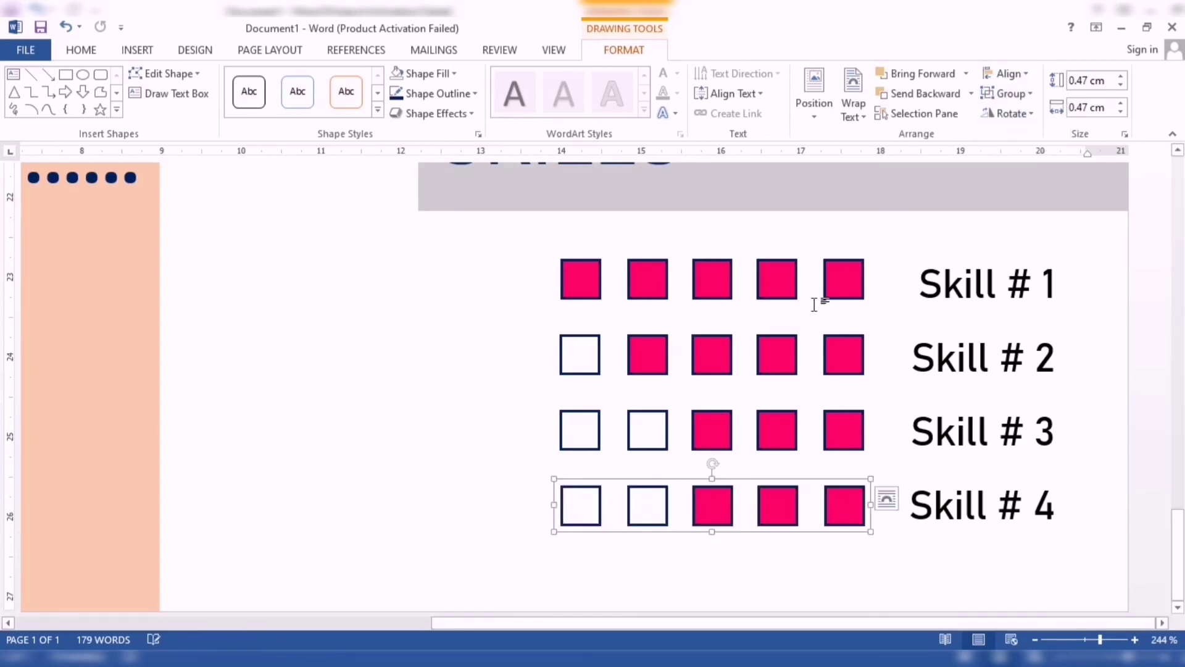
click(1076, 639)
scroll(684, 462, up, 5)
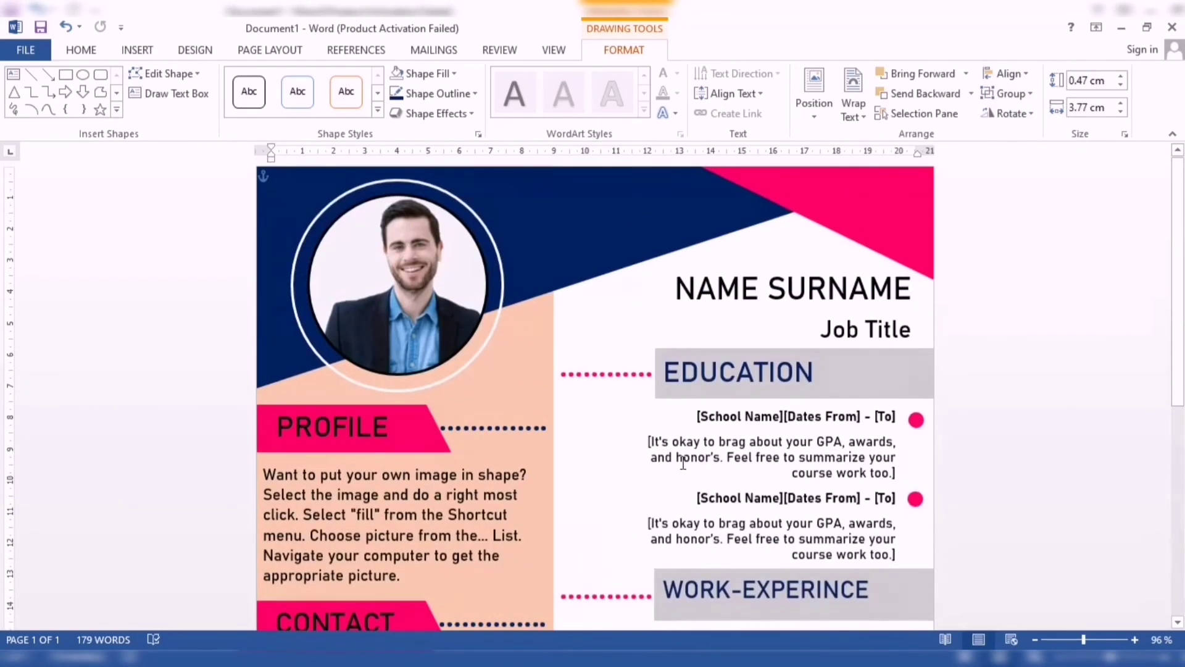
scroll(966, 476, down, 5)
scroll(965, 479, down, 3)
click(952, 466)
scroll(963, 475, up, 4)
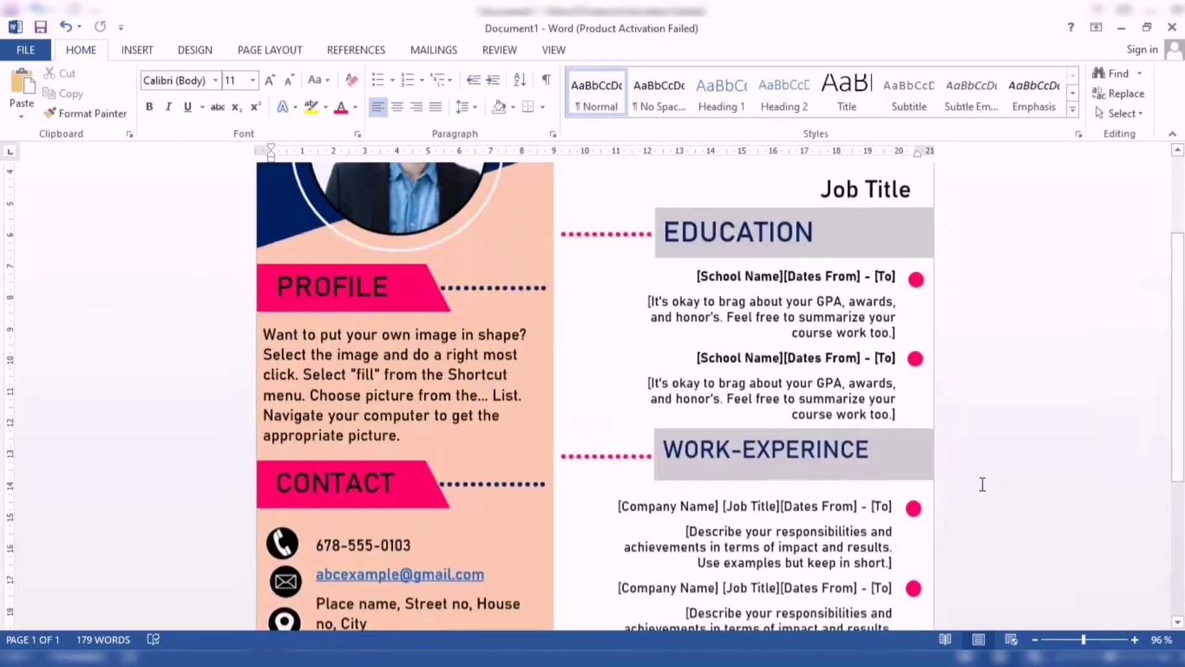
scroll(973, 491, up, 2)
scroll(955, 500, down, 6)
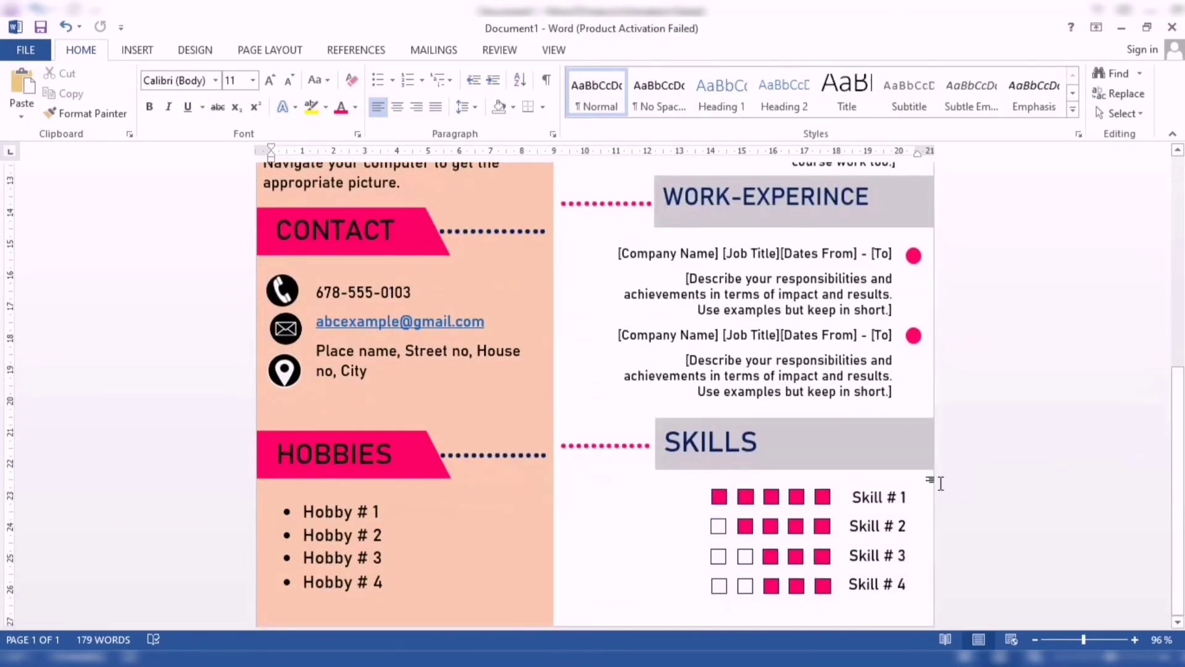
scroll(932, 482, up, 5)
scroll(935, 482, down, 3)
scroll(940, 483, down, 3)
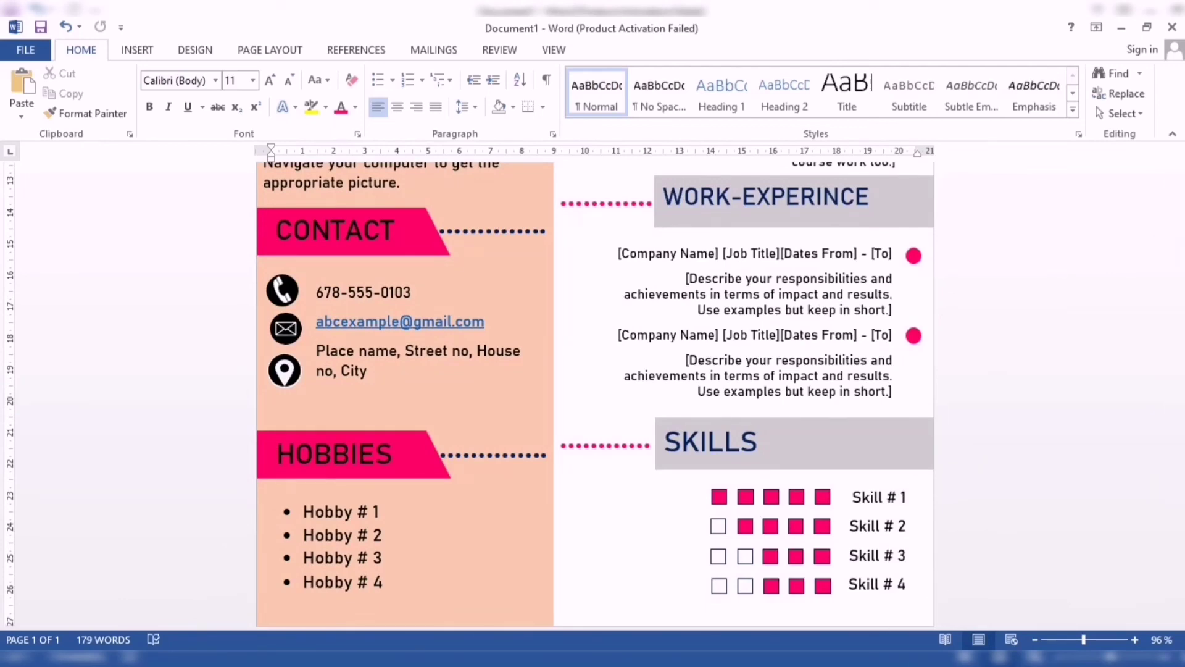
click(1057, 639)
click(1076, 637)
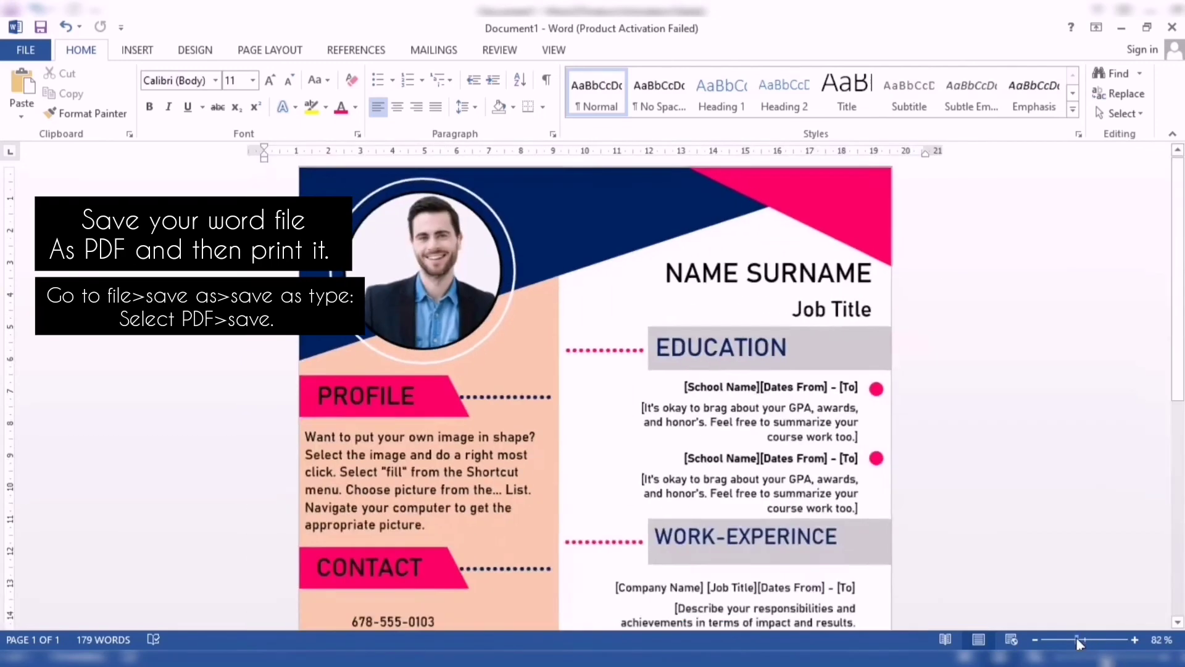
click(1071, 637)
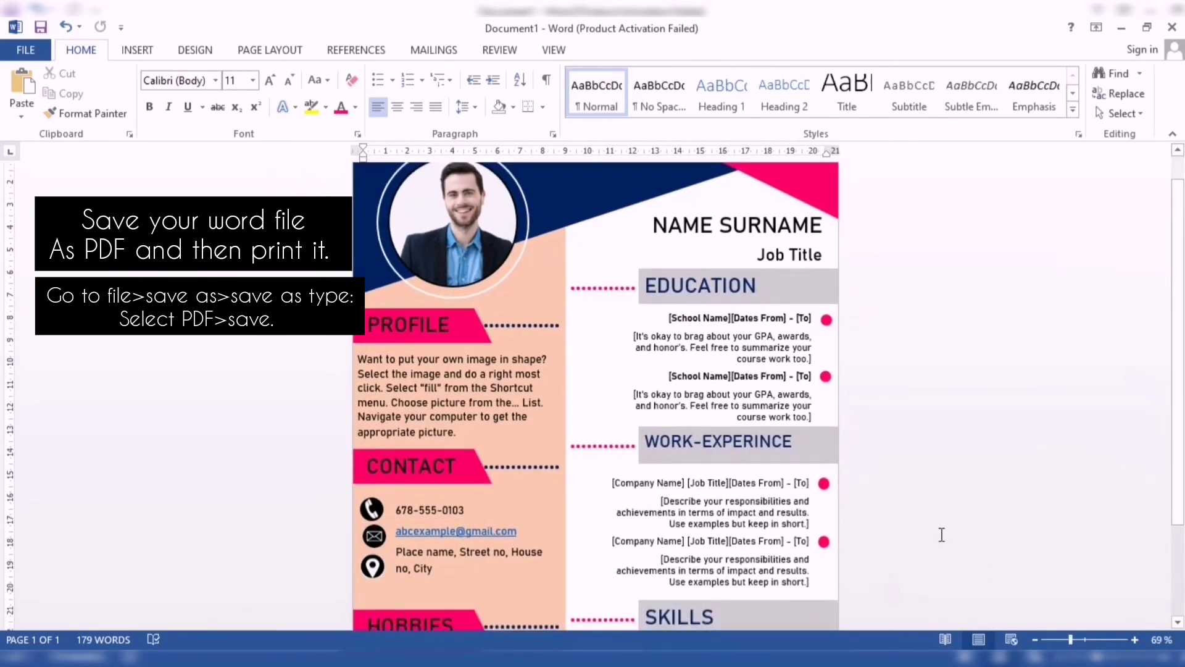
click(1063, 640)
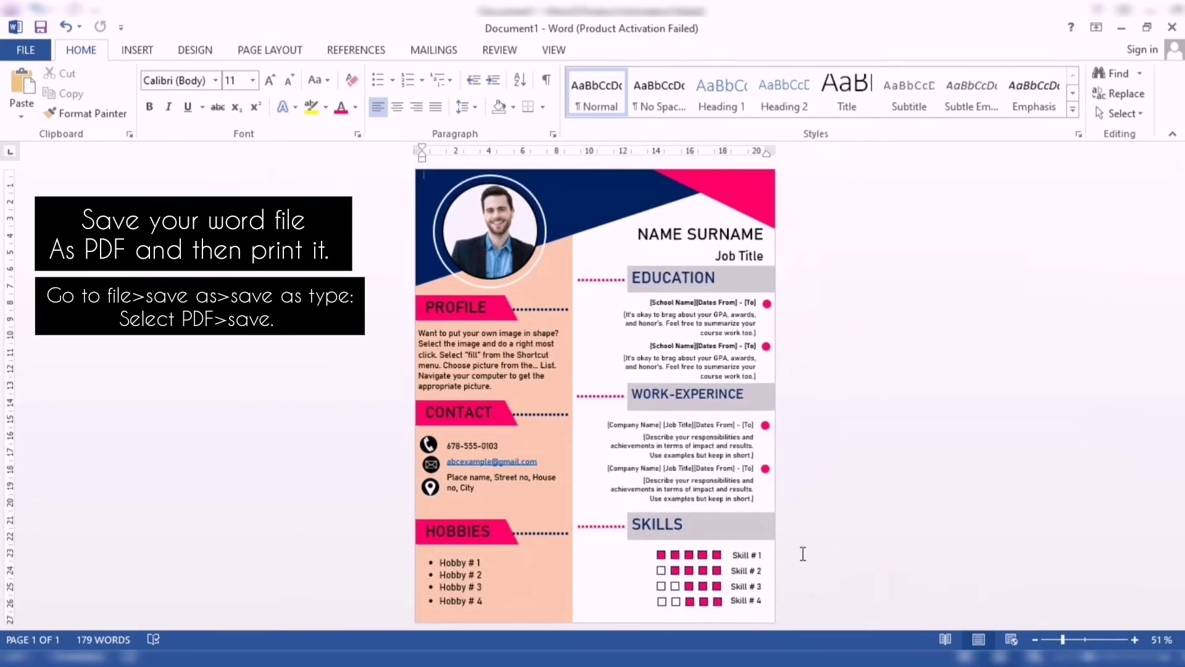